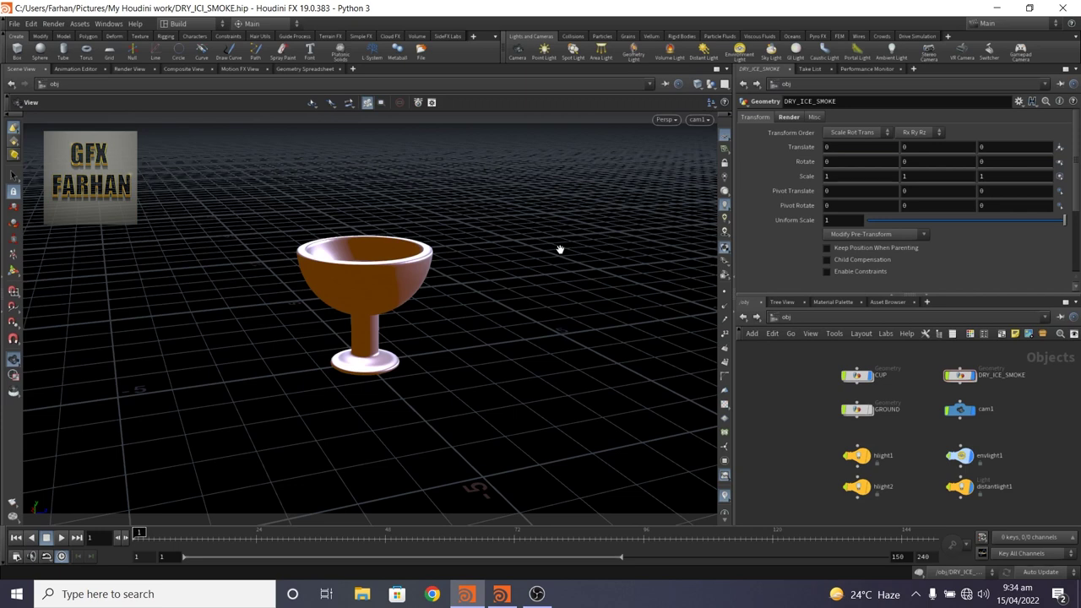
Step: Switch to MPlay, play the rendered smoke sequence to preview the finished effect, and minimize the player
{"action": "left_click", "coordinate": [502, 593]}
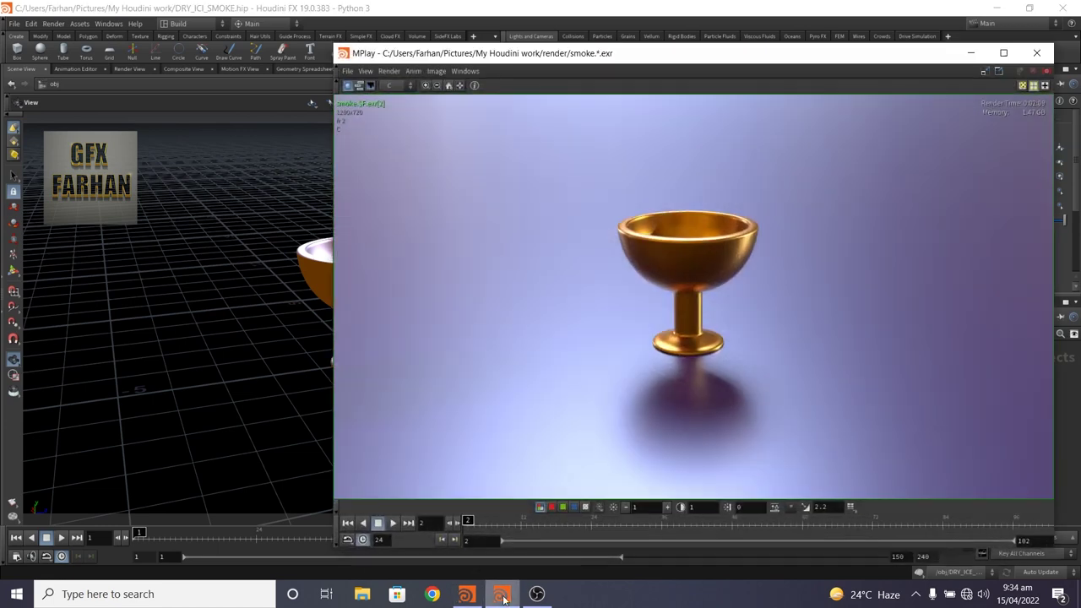
{"action": "left_click", "coordinate": [393, 524]}
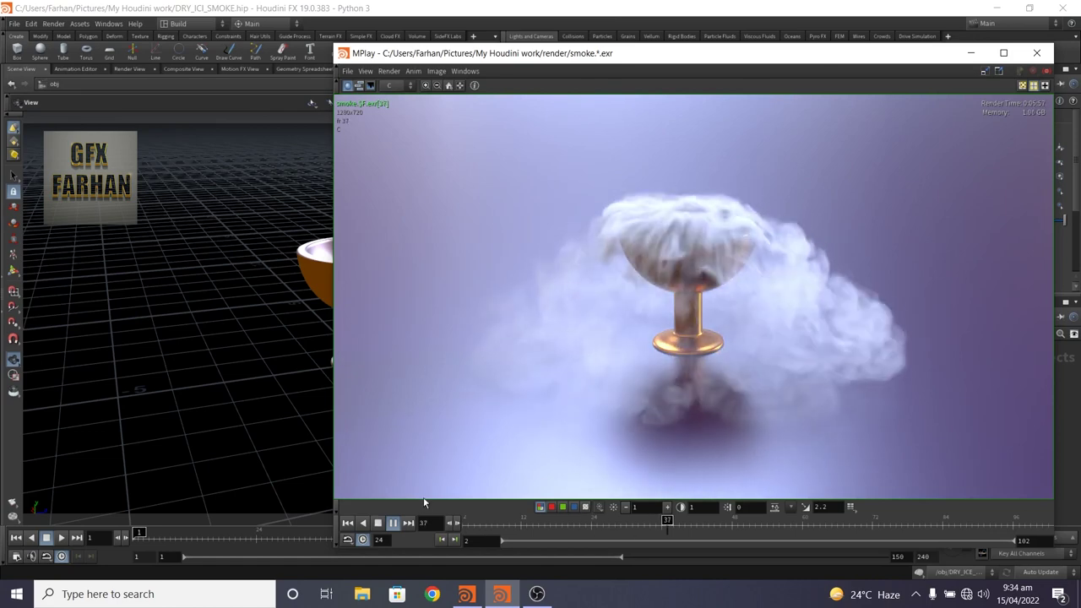
{"action": "left_click", "coordinate": [393, 523]}
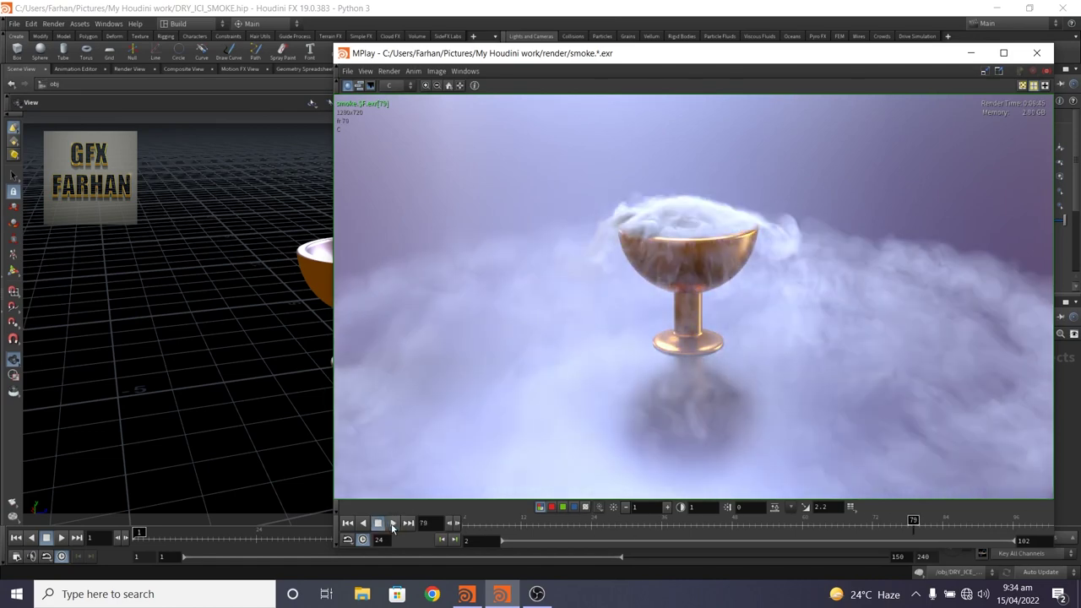
{"action": "left_click", "coordinate": [971, 52]}
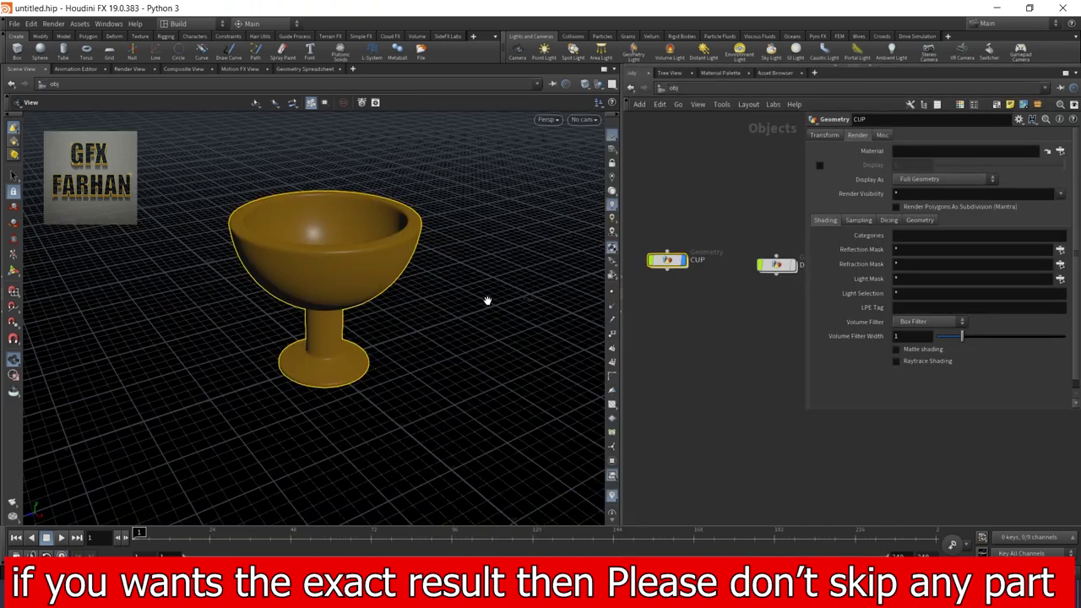
Step: Open the CUP geometry network and display the sphere1 node to examine its shape and parameters
{"action": "double_click", "coordinate": [668, 260]}
{"action": "scroll", "coordinate": [675, 266], "scroll_direction": "up", "scroll_amount": 1}
{"action": "scroll", "coordinate": [735, 317], "scroll_direction": "up", "scroll_amount": 4}
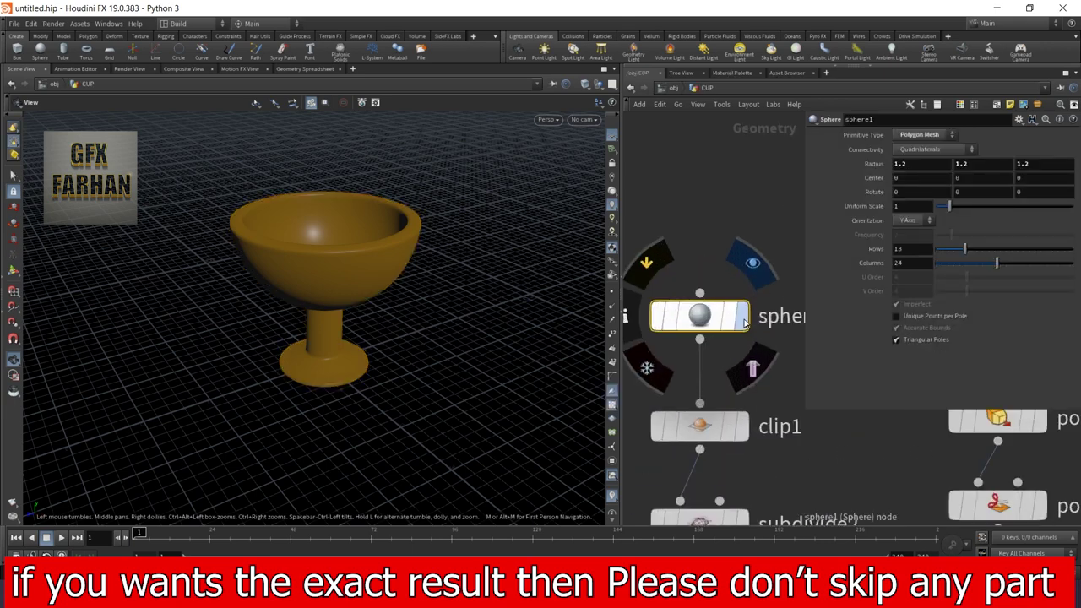
{"action": "left_click", "coordinate": [744, 321]}
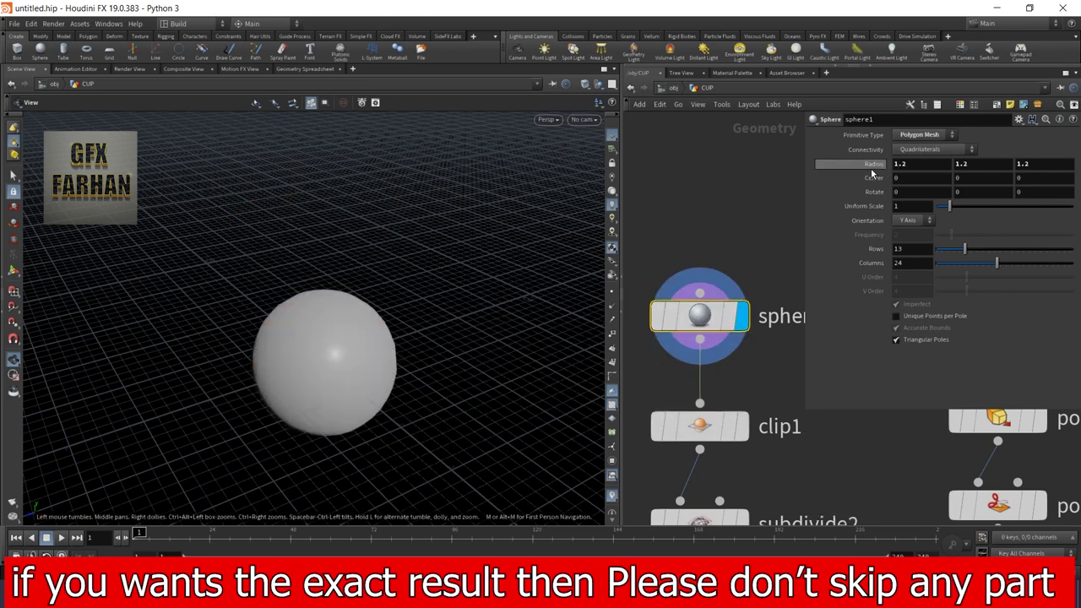
{"action": "key", "text": "h"}
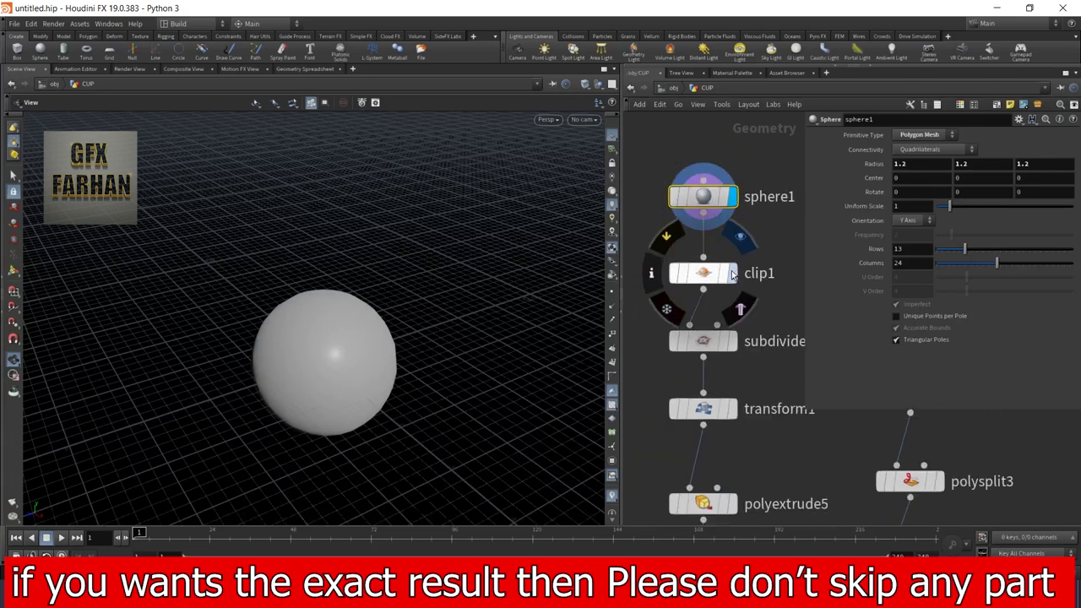
Step: Display the clip1 node and its subdivide2 successor to examine the half-sphere bowl and their parameters
{"action": "left_click", "coordinate": [732, 273]}
{"action": "left_click", "coordinate": [713, 273]}
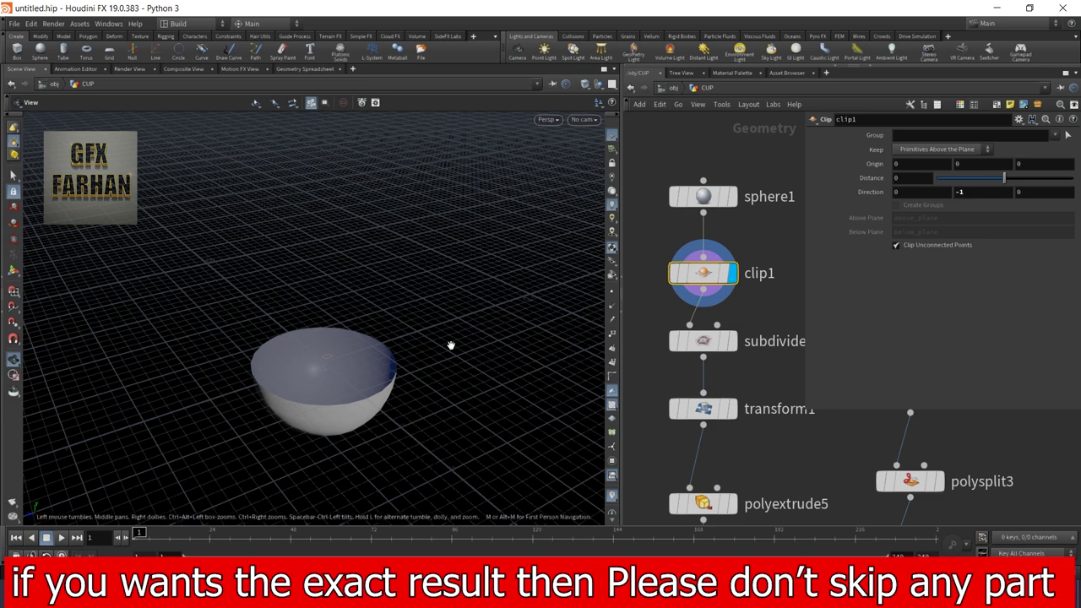
{"action": "left_click_drag", "start_coordinate": [355, 376], "coordinate": [360, 363]}
{"action": "scroll", "coordinate": [745, 355], "scroll_direction": "up", "scroll_amount": 3}
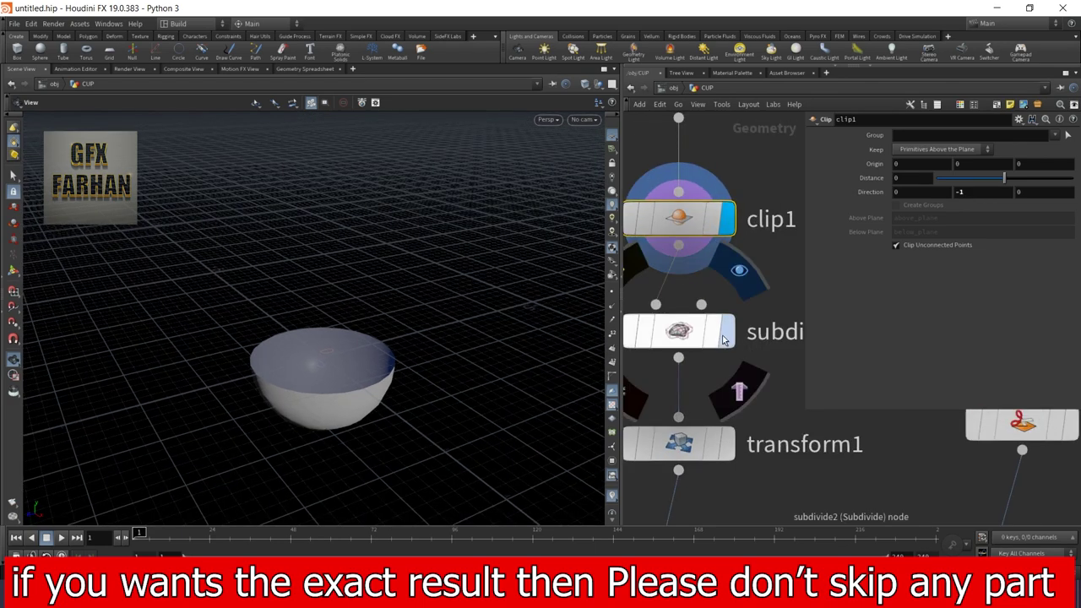
{"action": "left_click", "coordinate": [725, 338]}
{"action": "left_click", "coordinate": [691, 346]}
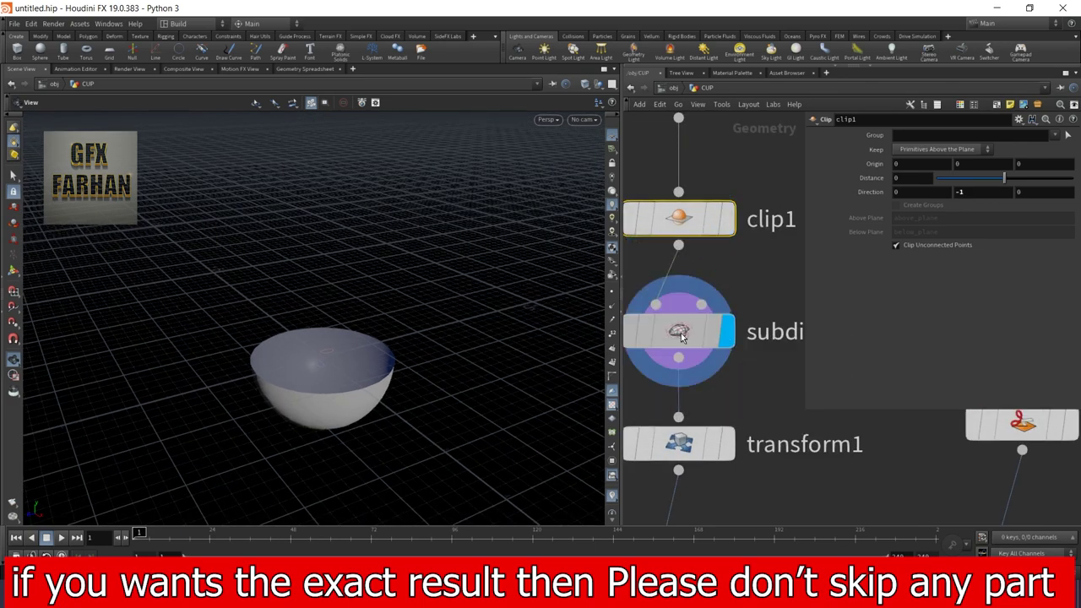
{"action": "scroll", "coordinate": [691, 346], "scroll_direction": "down", "scroll_amount": 2}
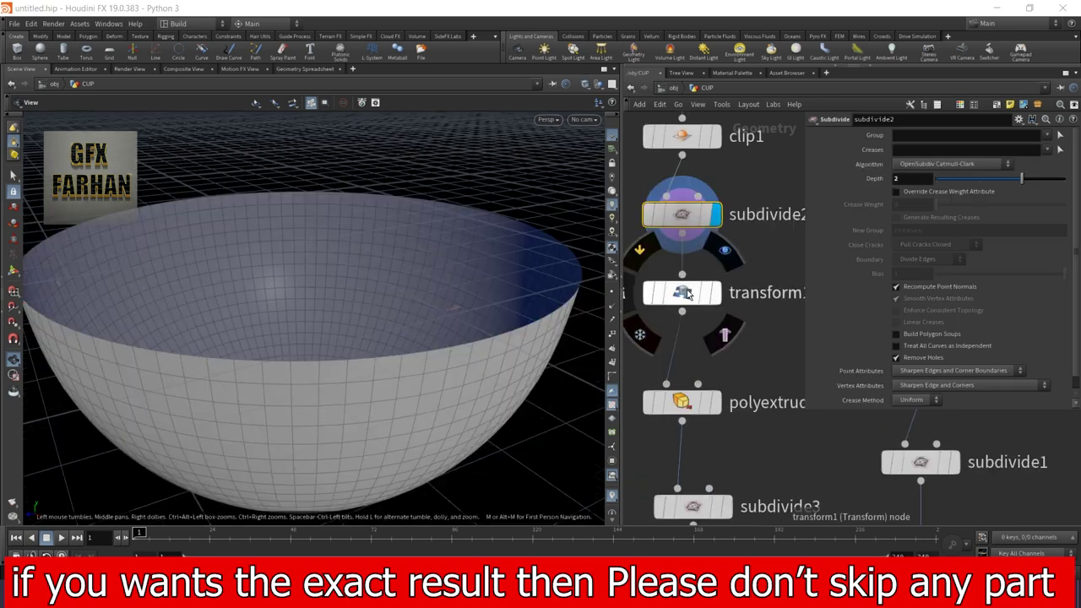
Step: Display the transform1 node to examine its translation and the raised bowl in the viewport
{"action": "left_click", "coordinate": [689, 293]}
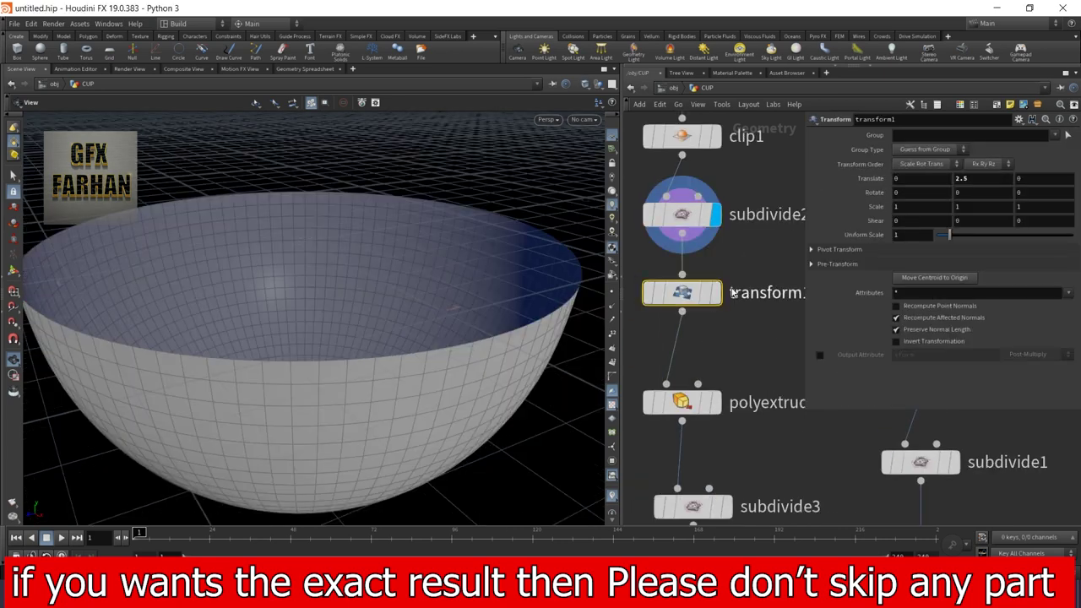
{"action": "left_click", "coordinate": [715, 293]}
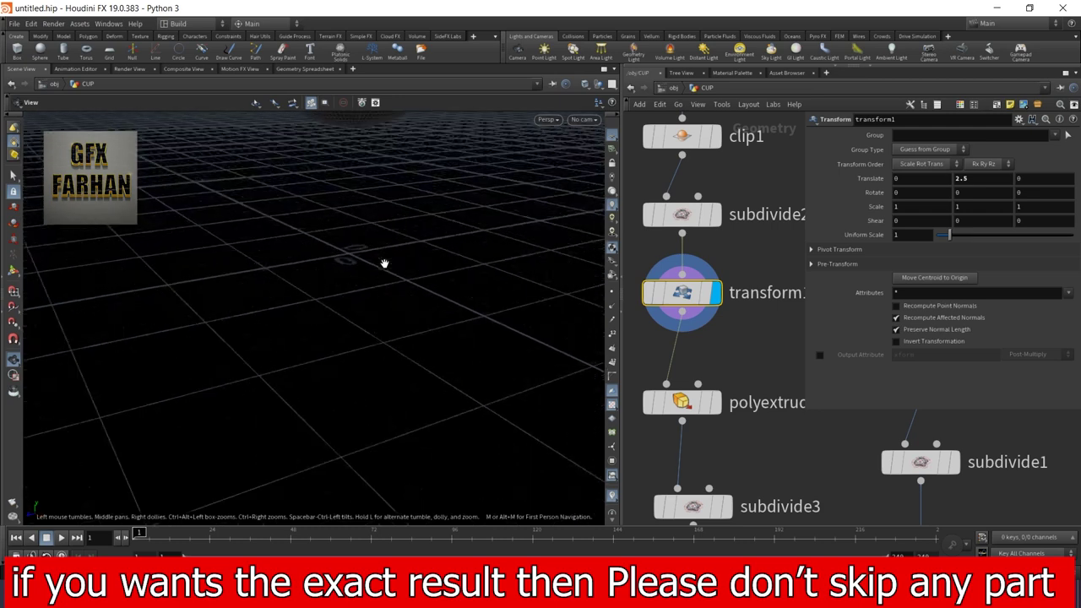
{"action": "scroll", "coordinate": [385, 258], "scroll_direction": "down", "scroll_amount": 3}
{"action": "middle_click_drag", "start_coordinate": [368, 207], "coordinate": [365, 261]}
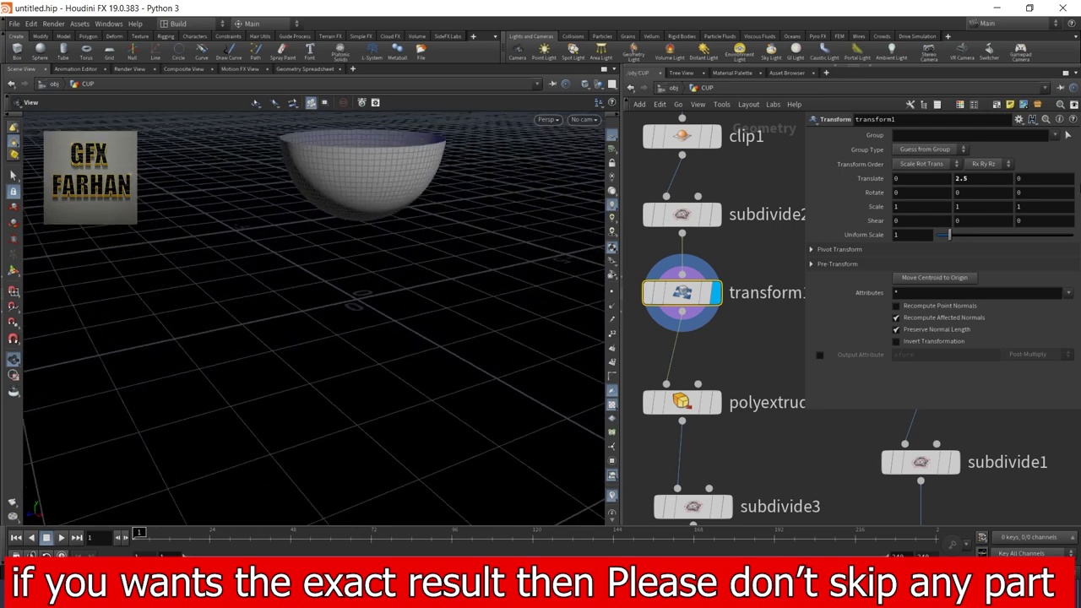
{"action": "scroll", "coordinate": [733, 249], "scroll_direction": "down", "scroll_amount": 2}
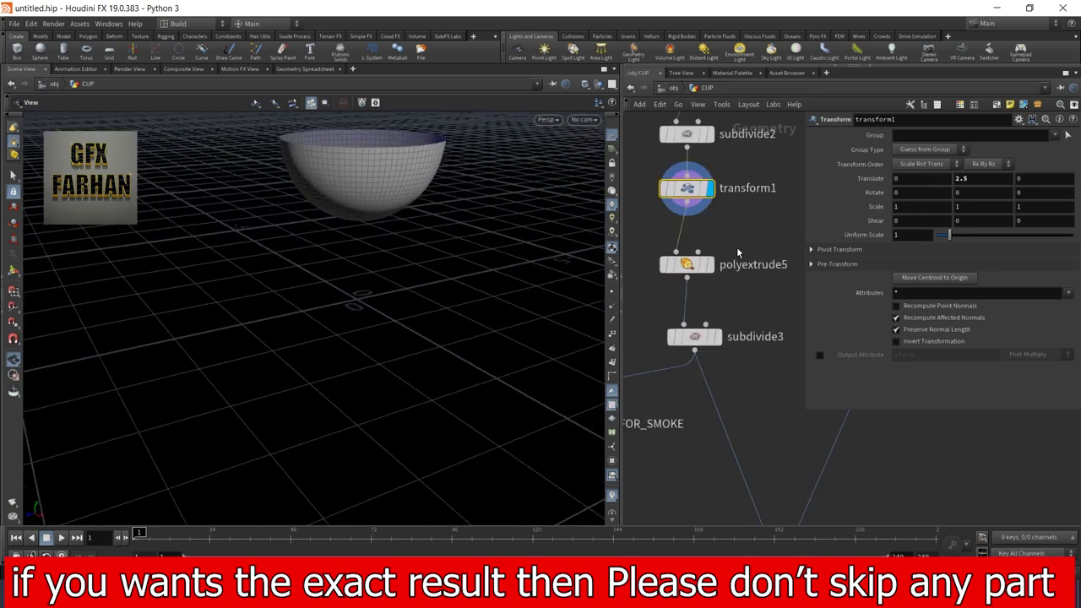
Step: Display polyextrude5 and subdivide3 to examine the bowl's wall thickness, extrusion settings and smoothing
{"action": "left_click", "coordinate": [710, 264]}
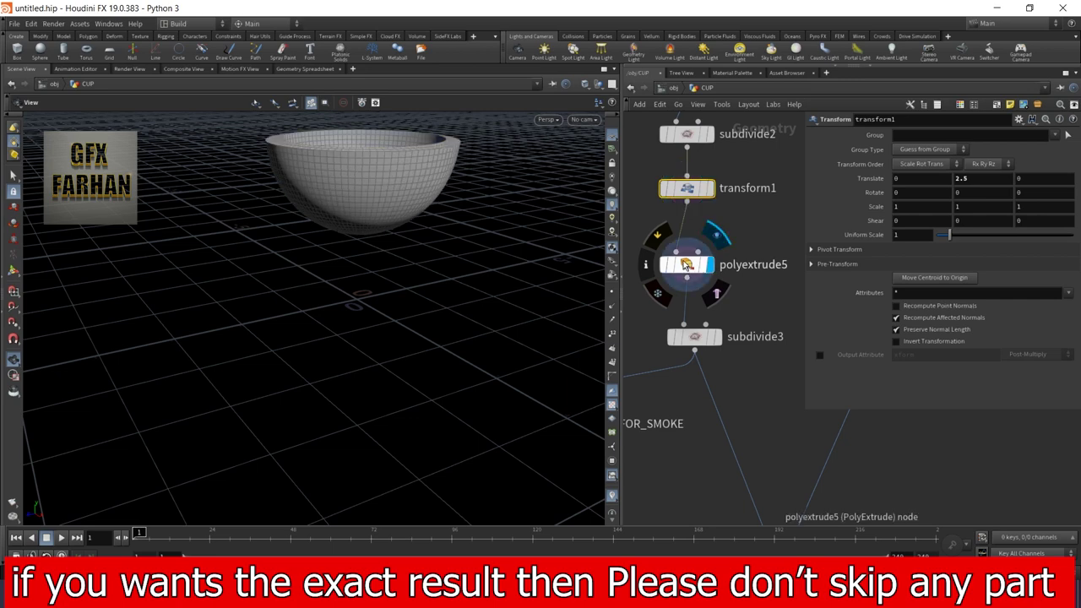
{"action": "left_click", "coordinate": [684, 264]}
{"action": "left_click_drag", "start_coordinate": [380, 203], "coordinate": [400, 263]}
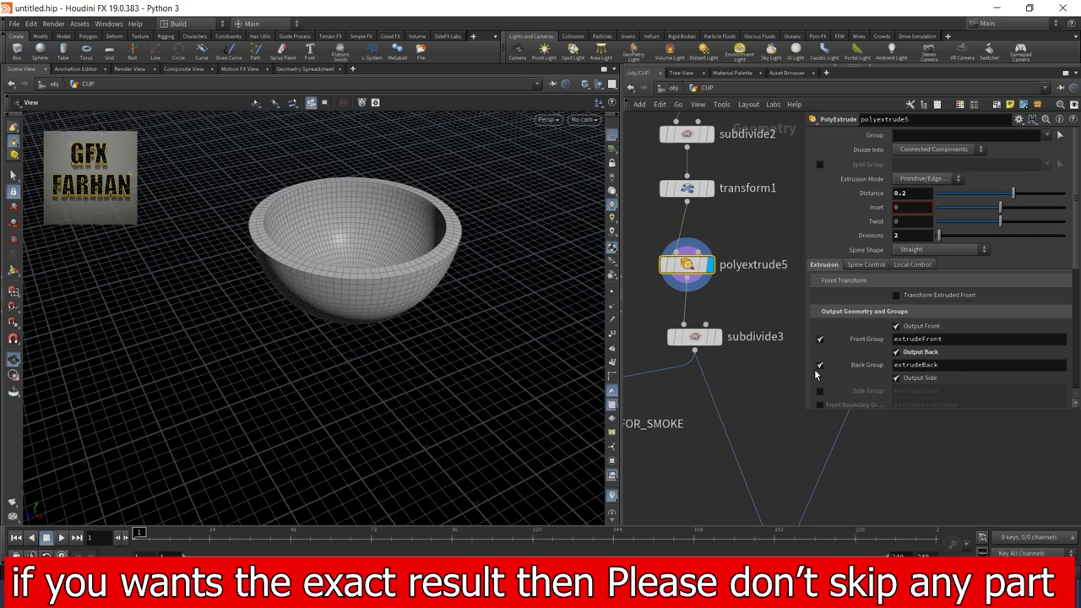
{"action": "left_click", "coordinate": [718, 337]}
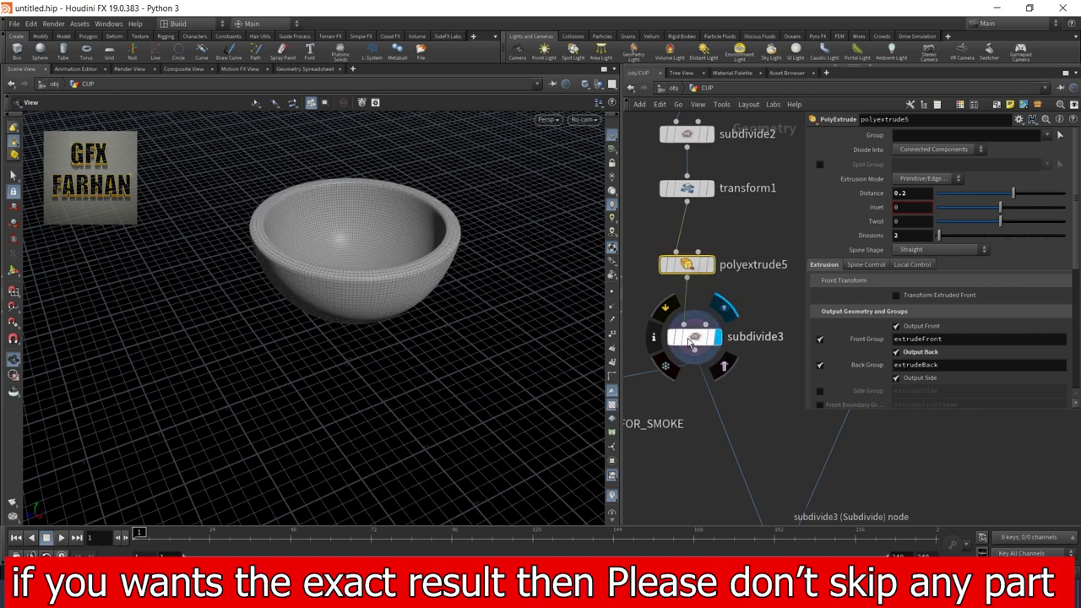
{"action": "left_click", "coordinate": [691, 339]}
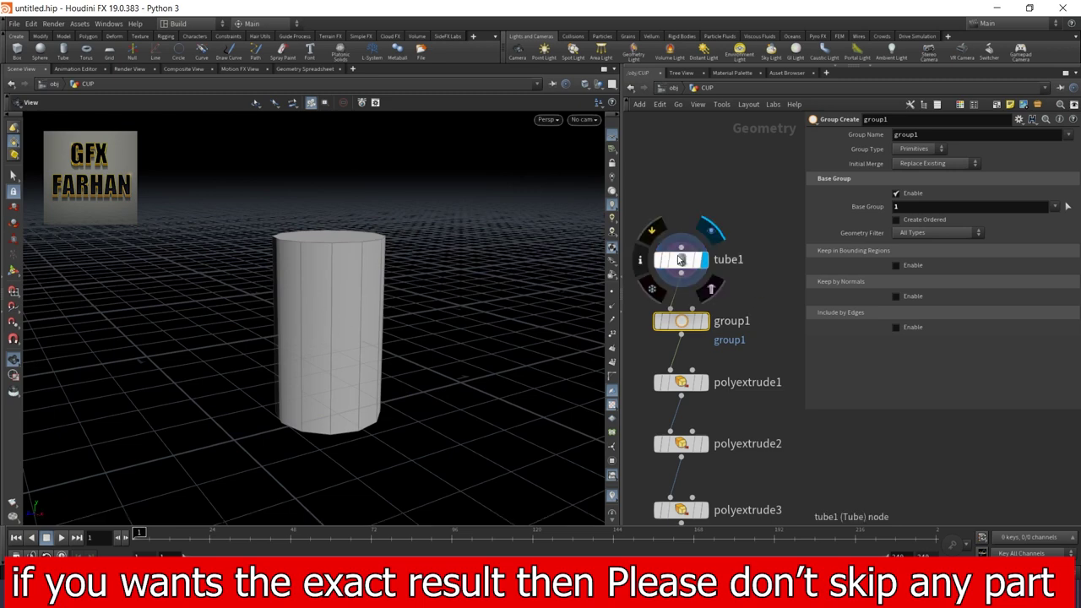
Step: Examine the tube1 parameters and display group1 to see the grouped face on the tube's underside
{"action": "left_click", "coordinate": [681, 259]}
{"action": "scroll", "coordinate": [717, 365], "scroll_direction": "up", "scroll_amount": 3}
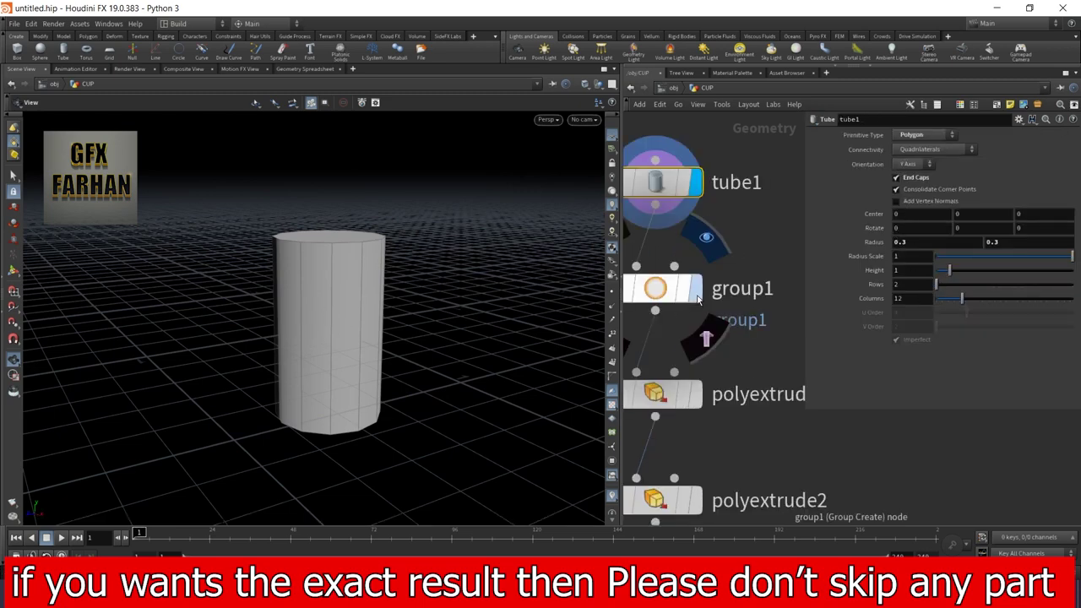
{"action": "left_click", "coordinate": [696, 294]}
{"action": "left_click_drag", "start_coordinate": [313, 473], "coordinate": [313, 289]}
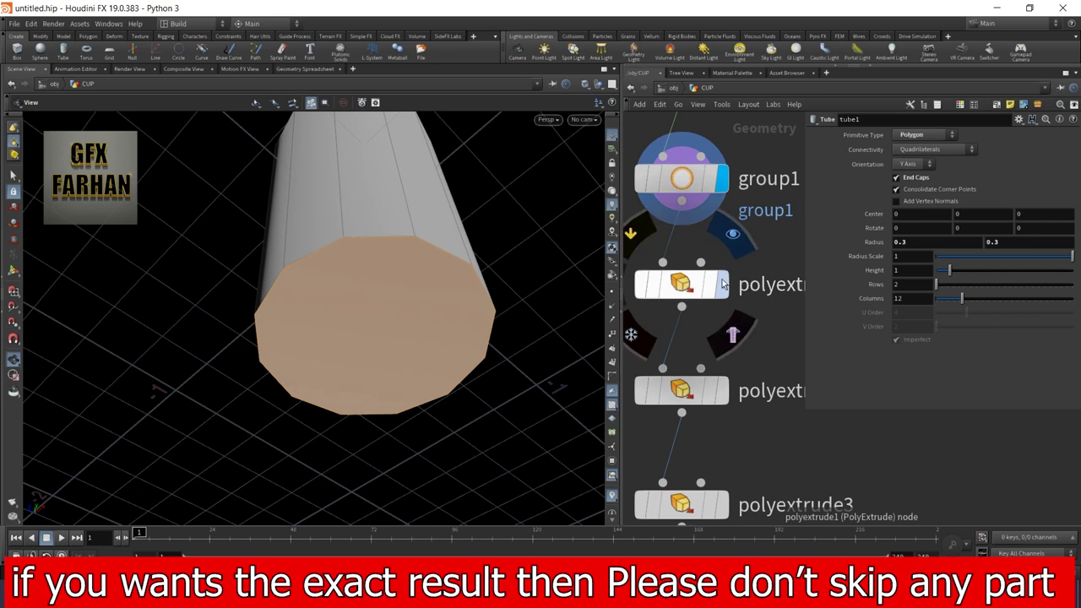
Step: Display polyextrude1 and examine its group, distance and inset settings at the base of the stem
{"action": "left_click", "coordinate": [721, 285]}
{"action": "left_click_drag", "start_coordinate": [405, 255], "coordinate": [374, 279]}
{"action": "left_click", "coordinate": [673, 287]}
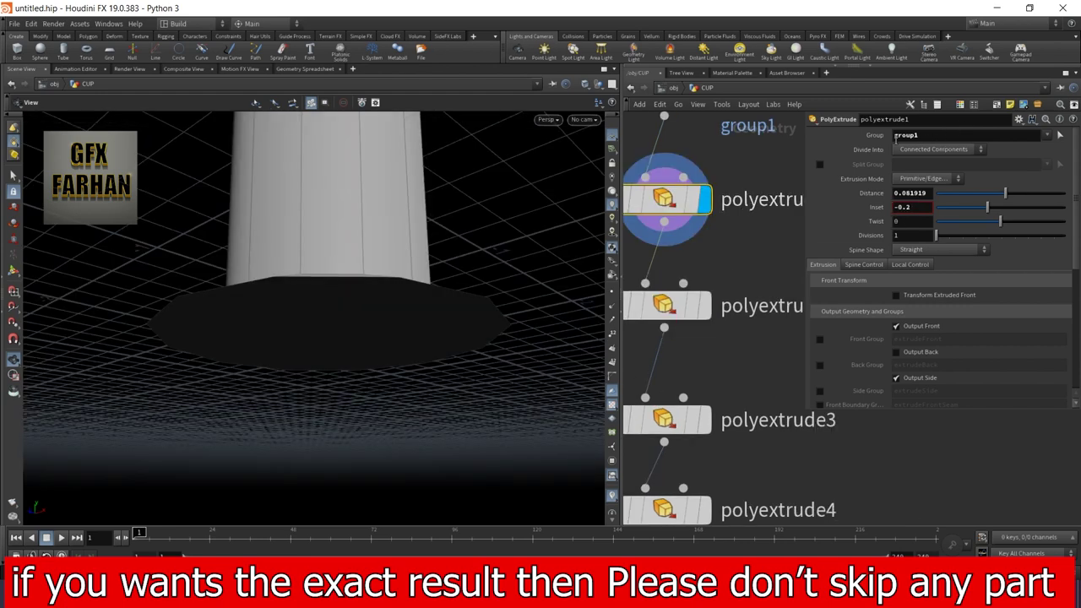
{"action": "scroll", "coordinate": [701, 329], "scroll_direction": "down", "scroll_amount": 3}
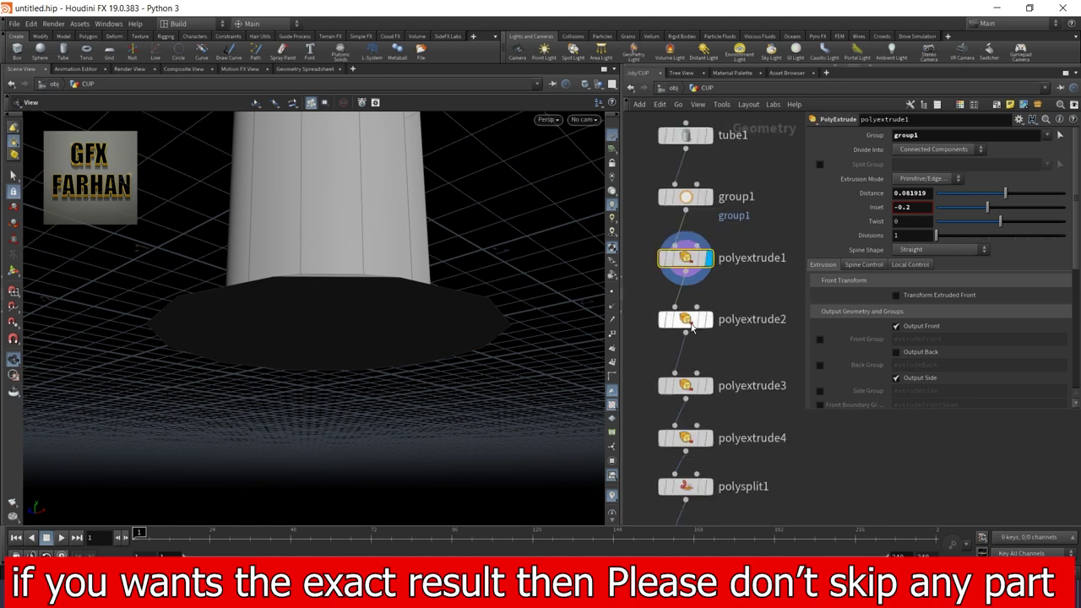
Step: Display polyextrude2 and compare it with polyextrude1 to examine how the stem's foot widens
{"action": "left_click", "coordinate": [686, 321]}
{"action": "left_click", "coordinate": [712, 321]}
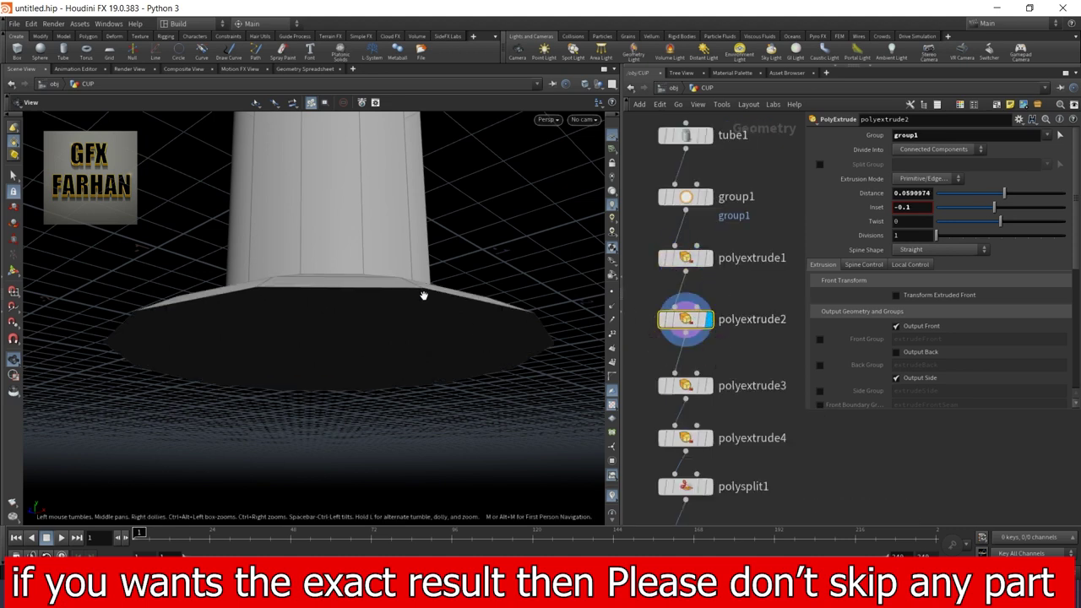
{"action": "left_click_drag", "start_coordinate": [422, 292], "coordinate": [445, 349]}
{"action": "left_click_drag", "start_coordinate": [354, 228], "coordinate": [379, 273]}
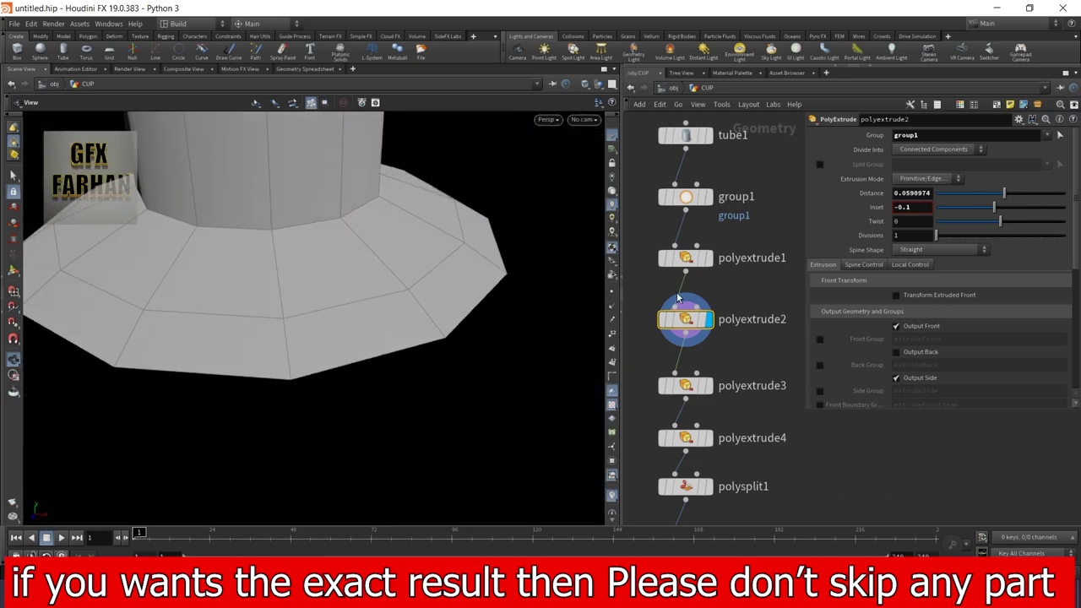
{"action": "left_click", "coordinate": [708, 260]}
{"action": "left_click", "coordinate": [708, 319]}
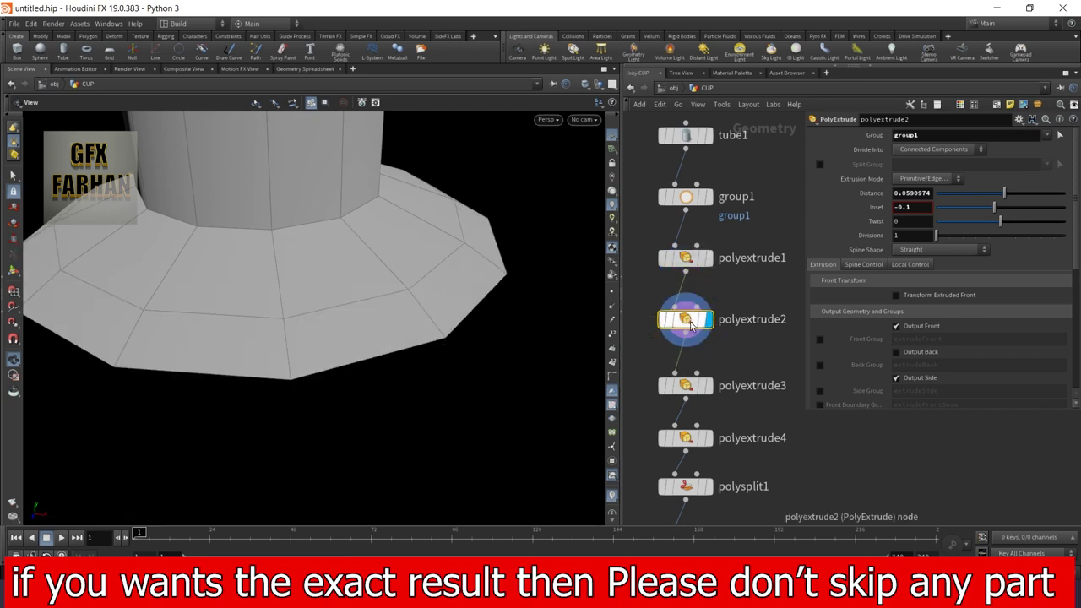
Step: Display polyextrude3 and polyextrude4 to examine the foot's outer flange and its thickened rim
{"action": "middle_click_drag", "start_coordinate": [772, 371], "coordinate": [731, 245]}
{"action": "mouse_move", "coordinate": [706, 260]}
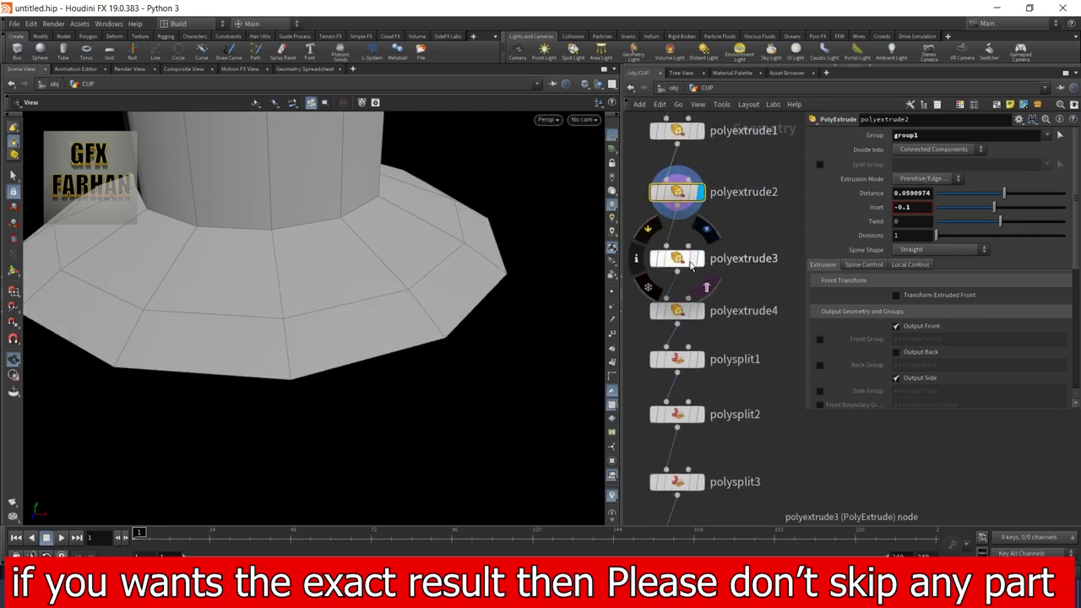
{"action": "left_click", "coordinate": [703, 265]}
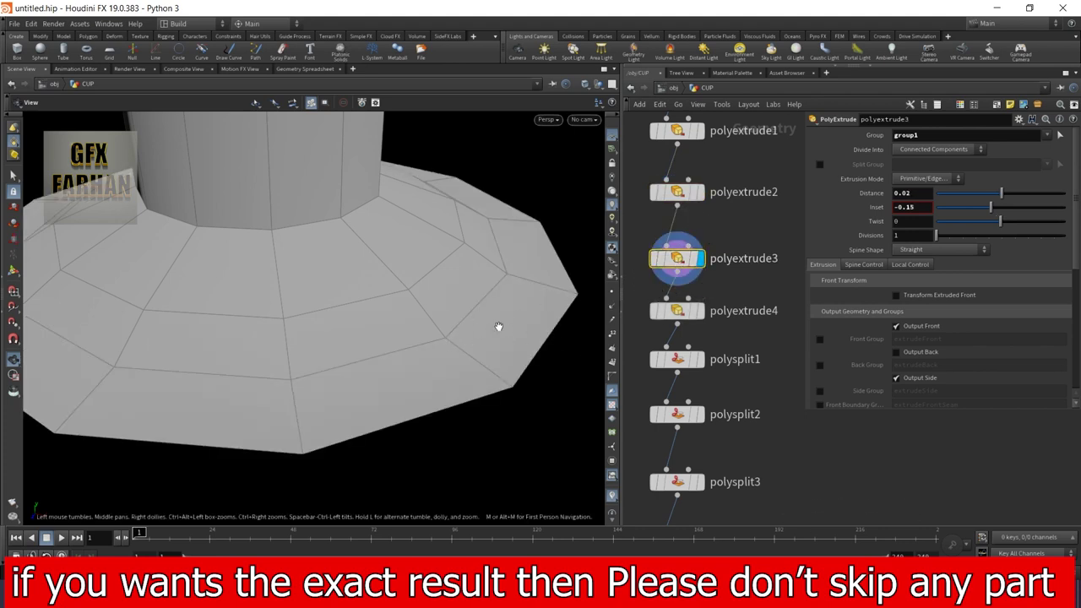
{"action": "mouse_move", "coordinate": [706, 316]}
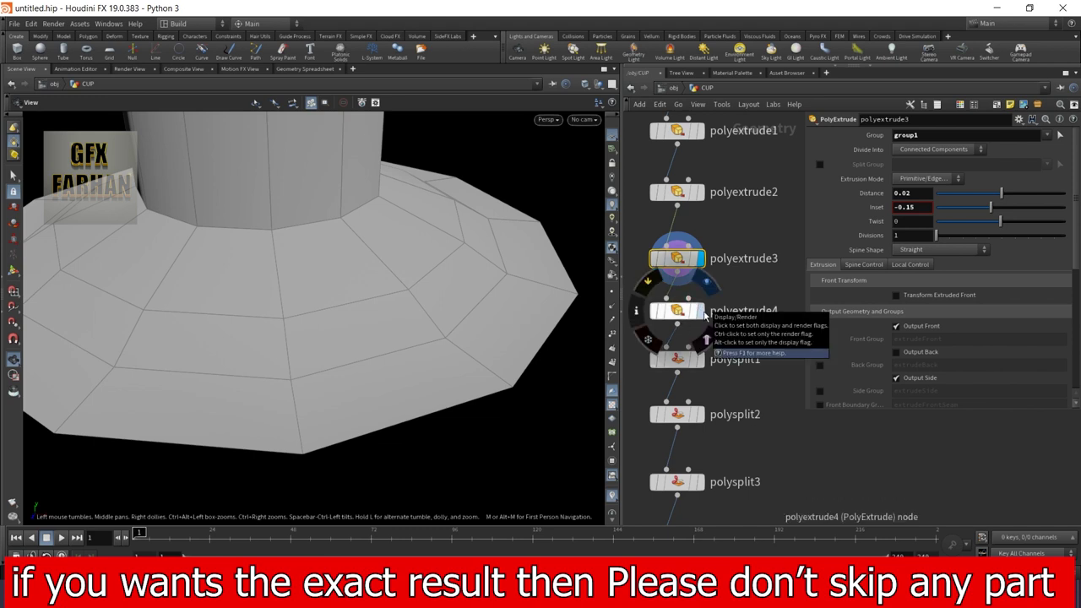
{"action": "left_click", "coordinate": [700, 311]}
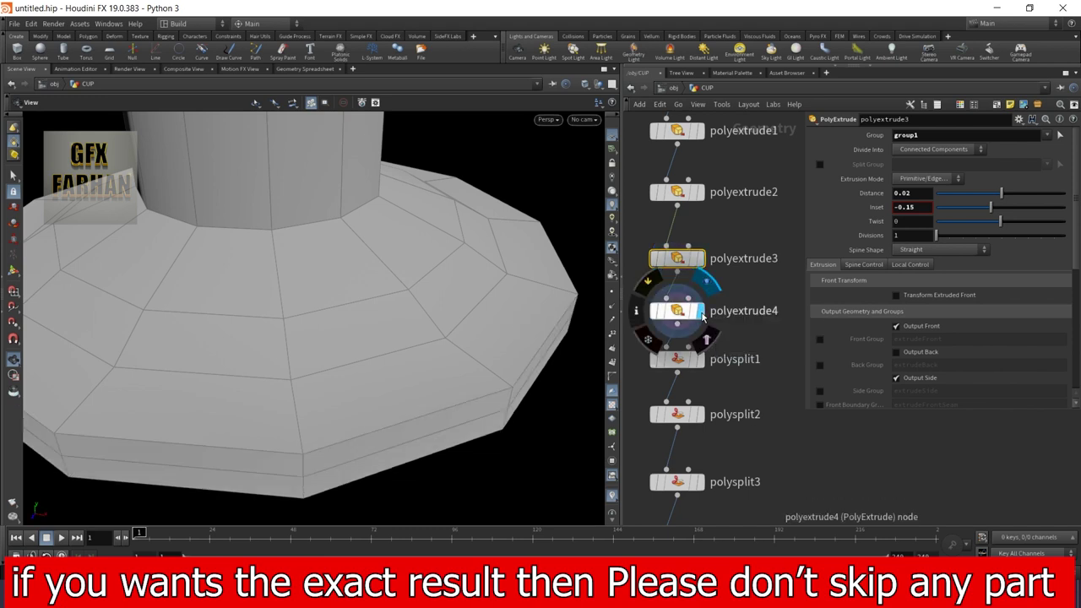
{"action": "left_click_drag", "start_coordinate": [545, 330], "coordinate": [379, 363]}
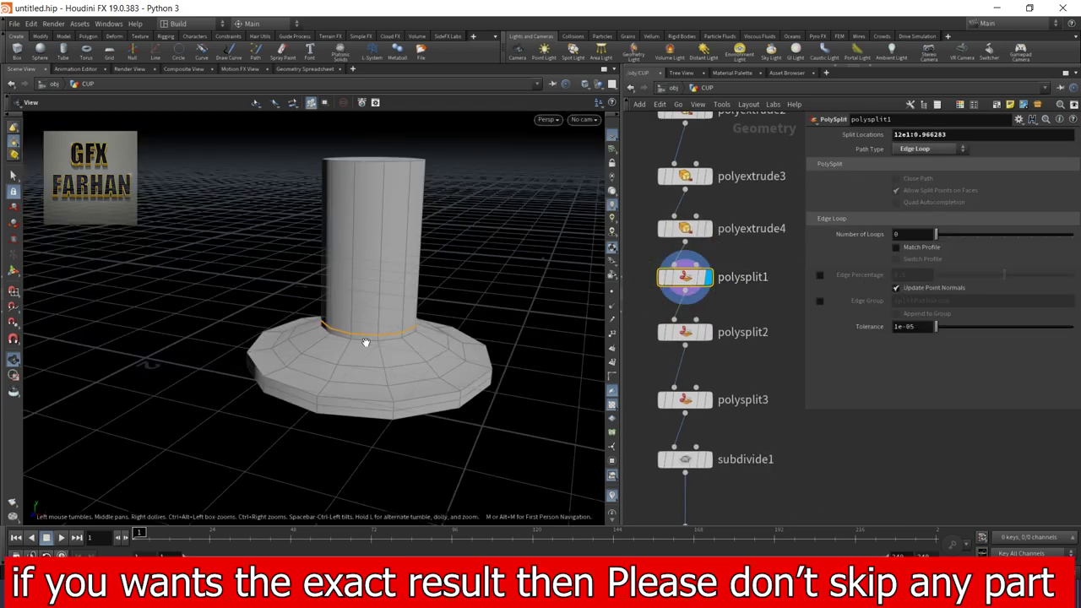
Step: Examine the edge loops on the stem by displaying polysplit2 and polysplit3 after reviewing polysplit1
{"action": "left_click", "coordinate": [87, 36]}
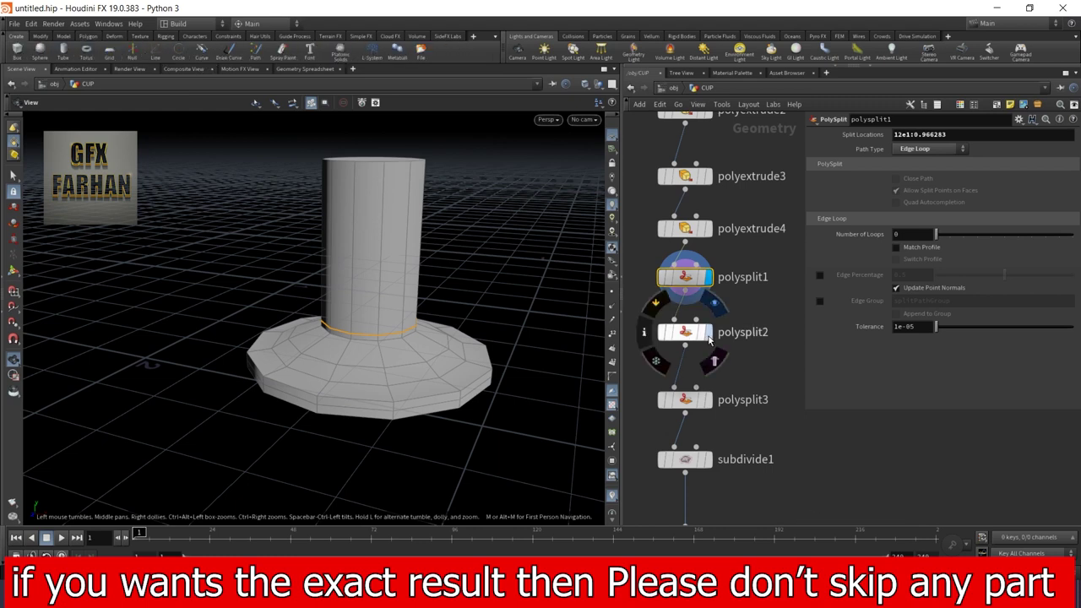
{"action": "left_click", "coordinate": [706, 332]}
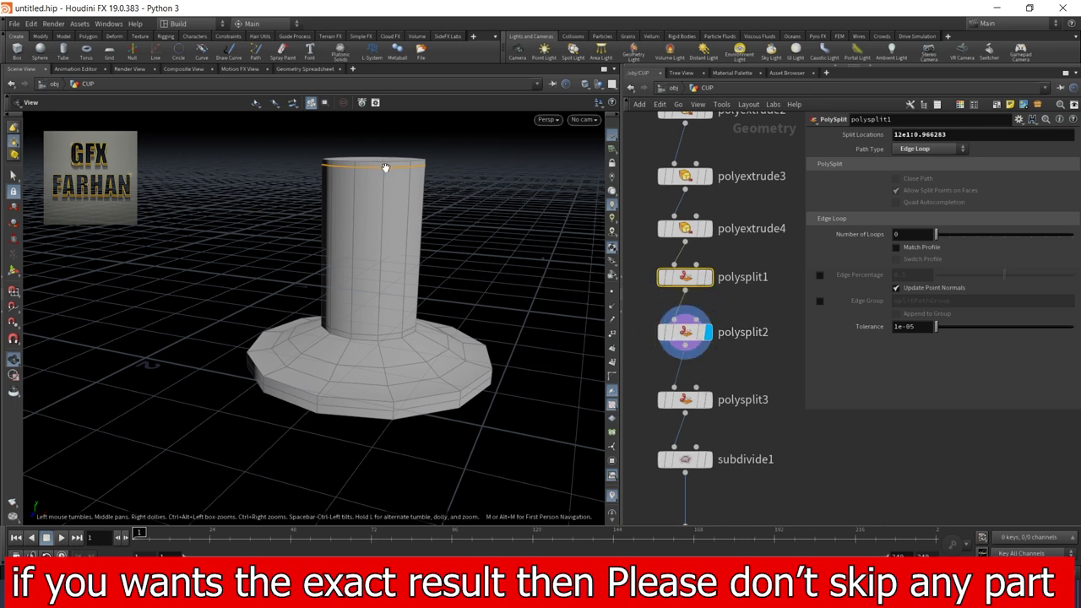
{"action": "left_click", "coordinate": [708, 400]}
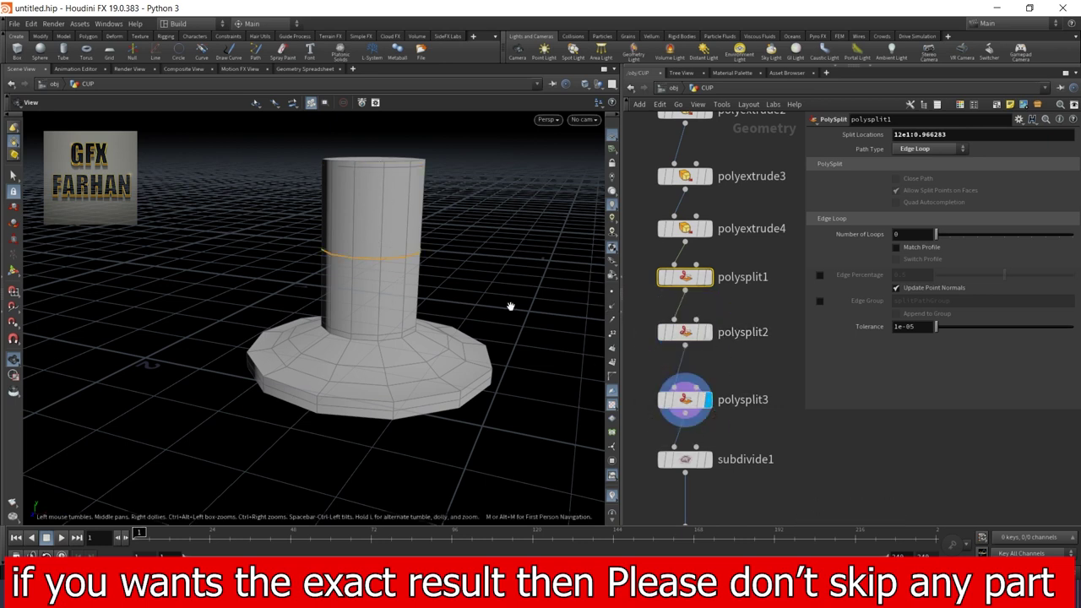
{"action": "middle_click_drag", "start_coordinate": [805, 434], "coordinate": [829, 304]}
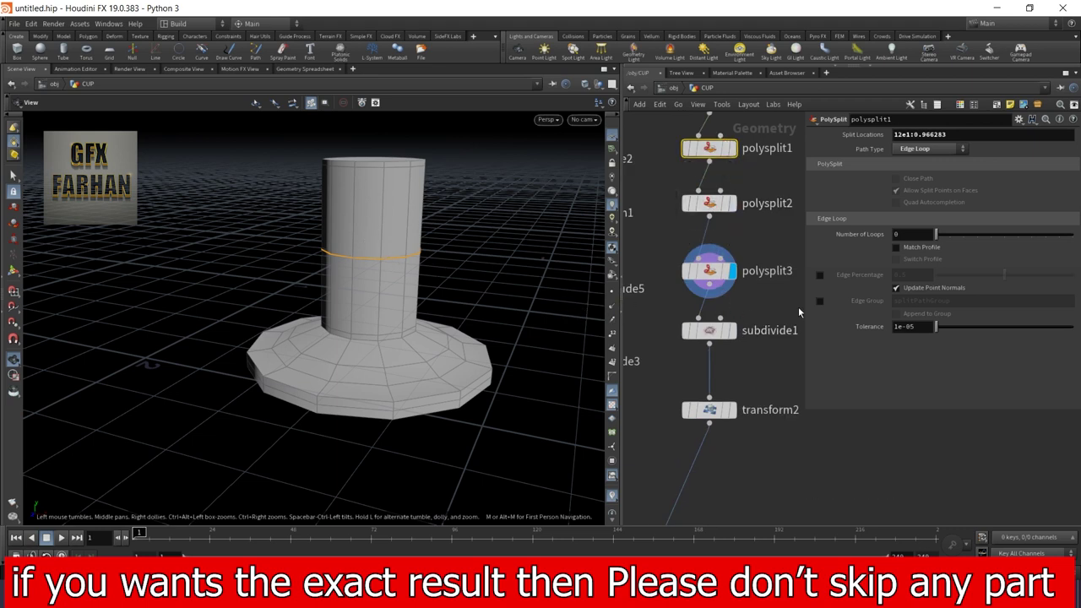
Step: Bypass polysplit1, polysplit2 and polysplit3 and display subdivide1 to examine how the stem smooths without the edge loops
{"action": "middle_click_drag", "start_coordinate": [725, 173], "coordinate": [727, 251]}
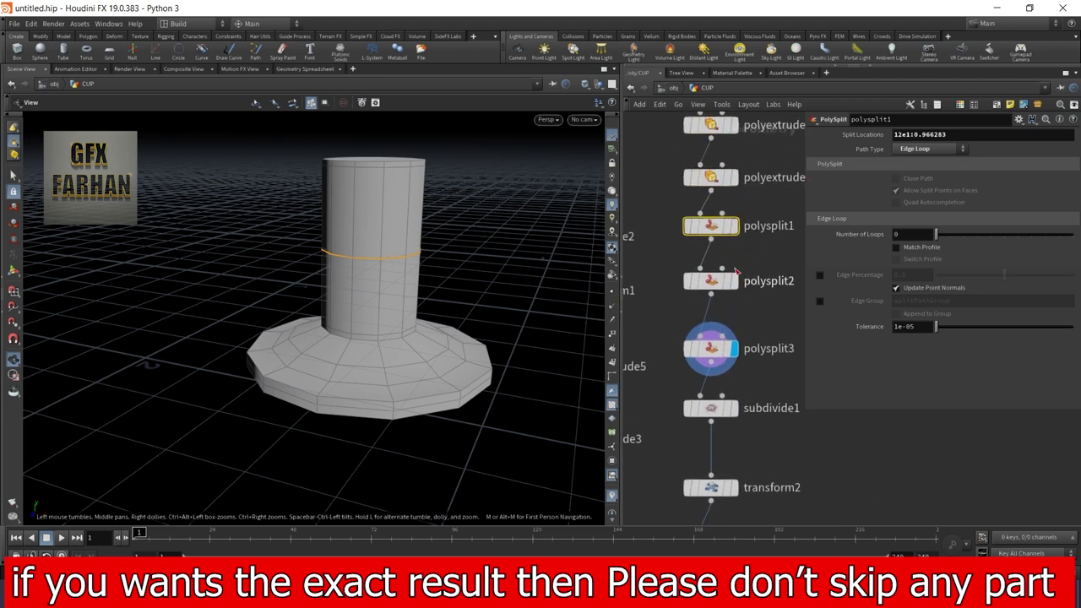
{"action": "left_click", "coordinate": [688, 226]}
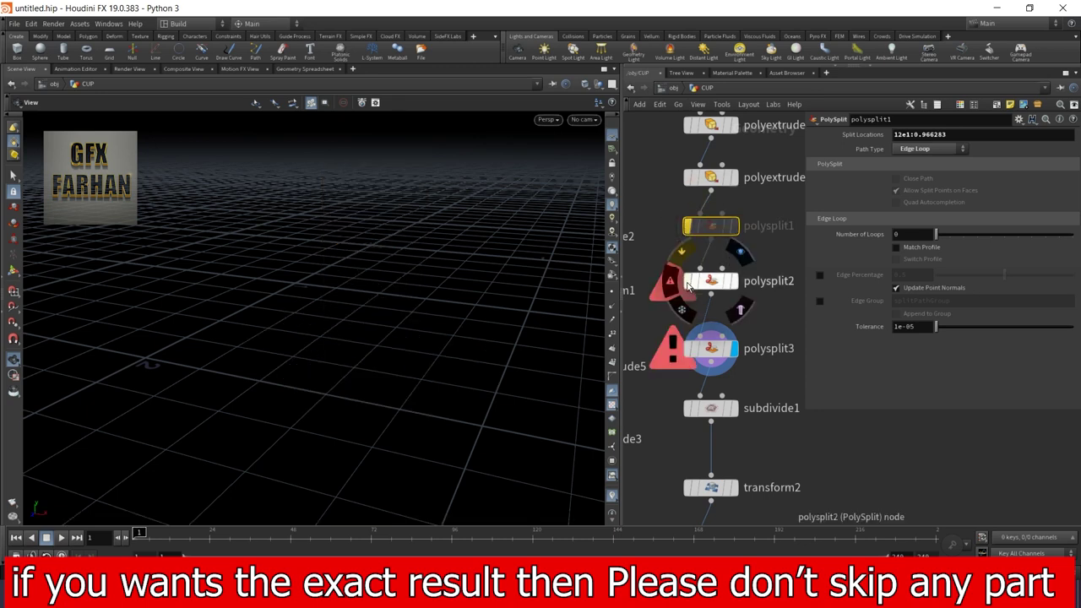
{"action": "left_click", "coordinate": [688, 281]}
{"action": "left_click", "coordinate": [688, 348]}
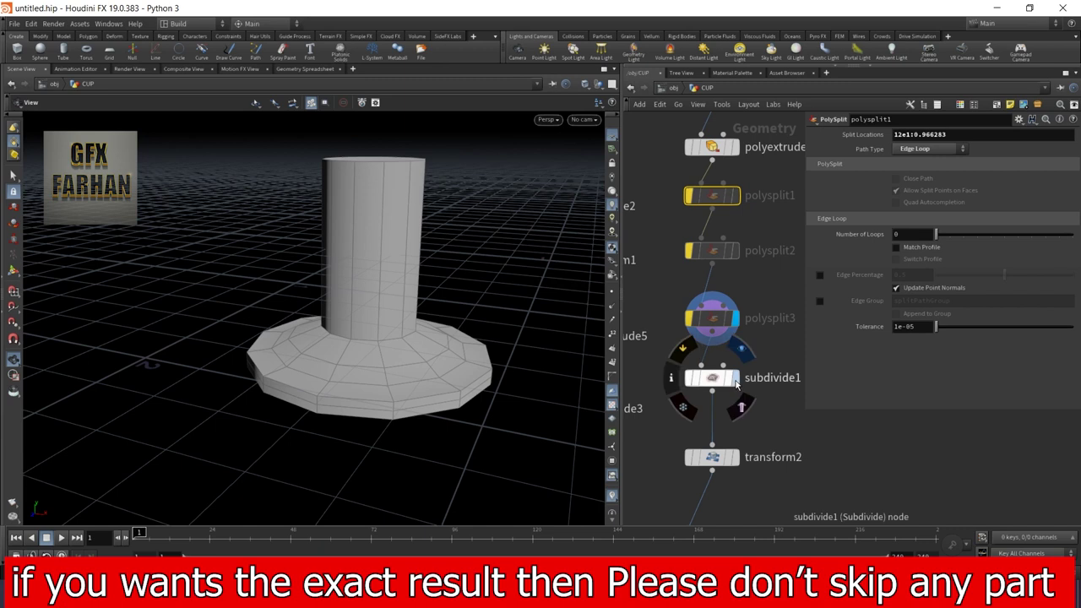
{"action": "left_click", "coordinate": [735, 380]}
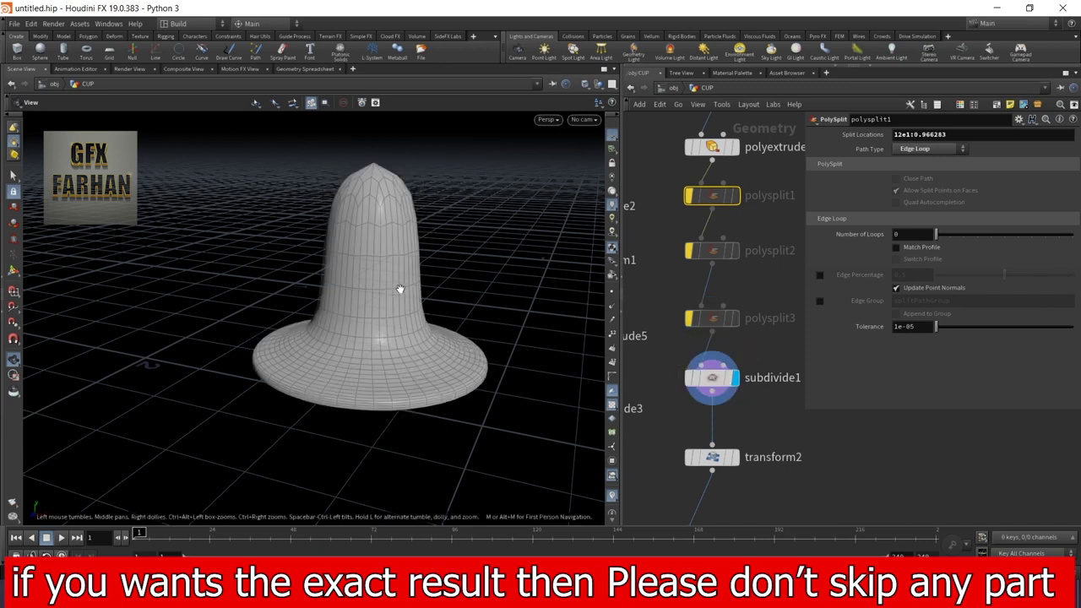
Step: Re-enable the three bypassed polysplit nodes and examine the algorithm and depth settings of subdivide1
{"action": "left_click", "coordinate": [682, 289]}
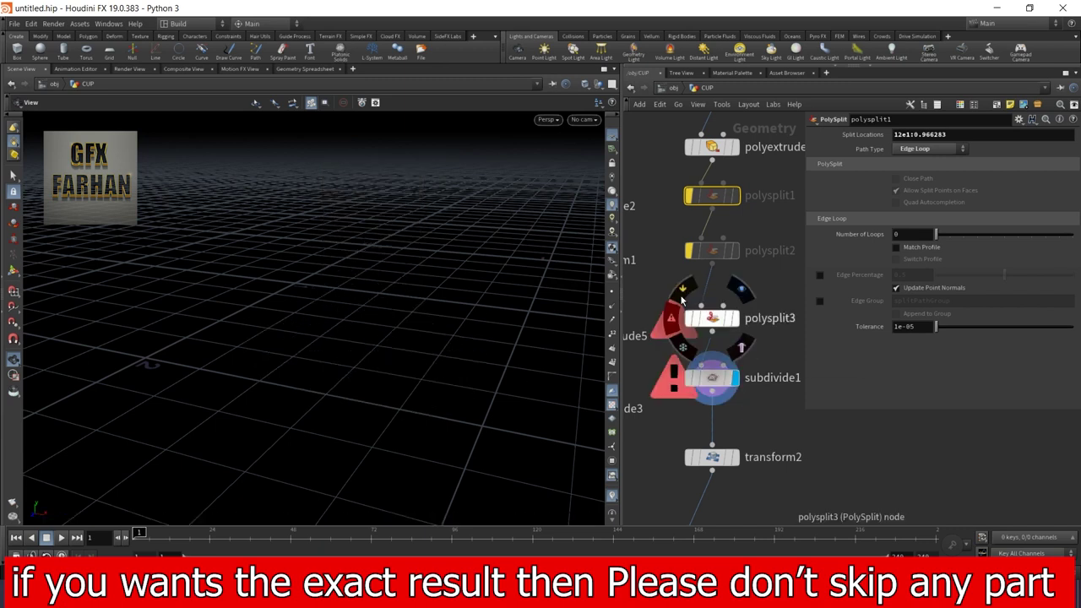
{"action": "left_click", "coordinate": [688, 251]}
{"action": "left_click", "coordinate": [689, 195]}
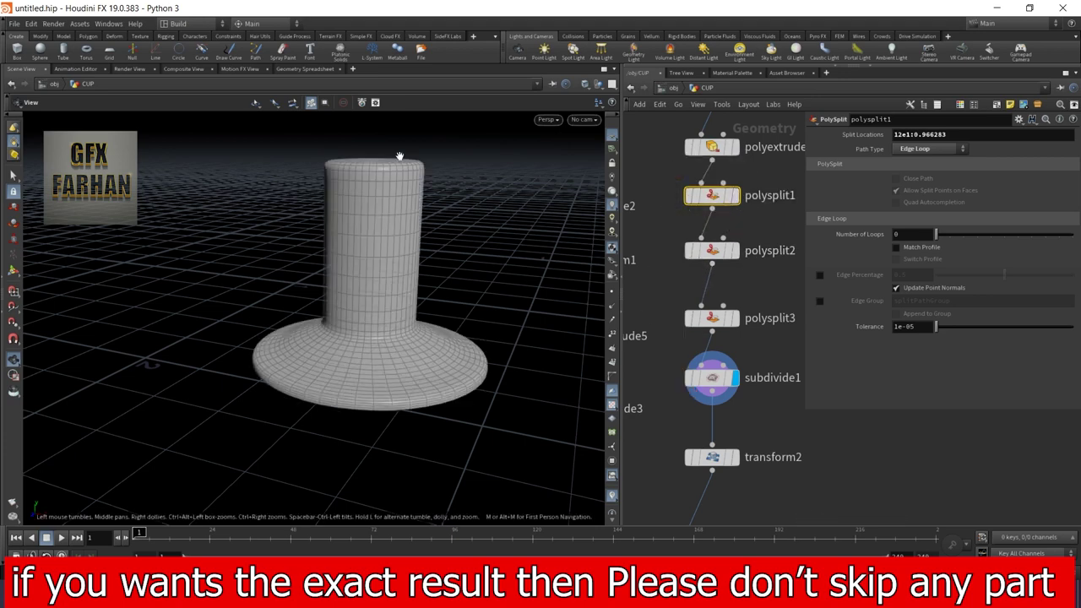
{"action": "left_click", "coordinate": [712, 378]}
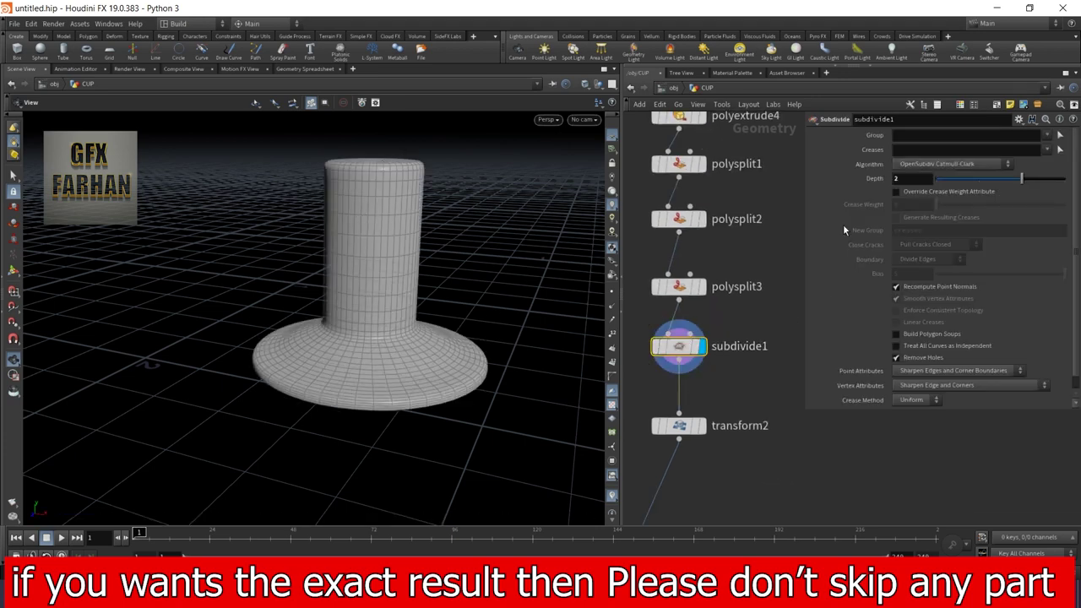
Step: Display transform2 to examine where the subdivided stem is placed
{"action": "middle_click_drag", "start_coordinate": [792, 373], "coordinate": [831, 242]}
{"action": "left_click", "coordinate": [743, 297]}
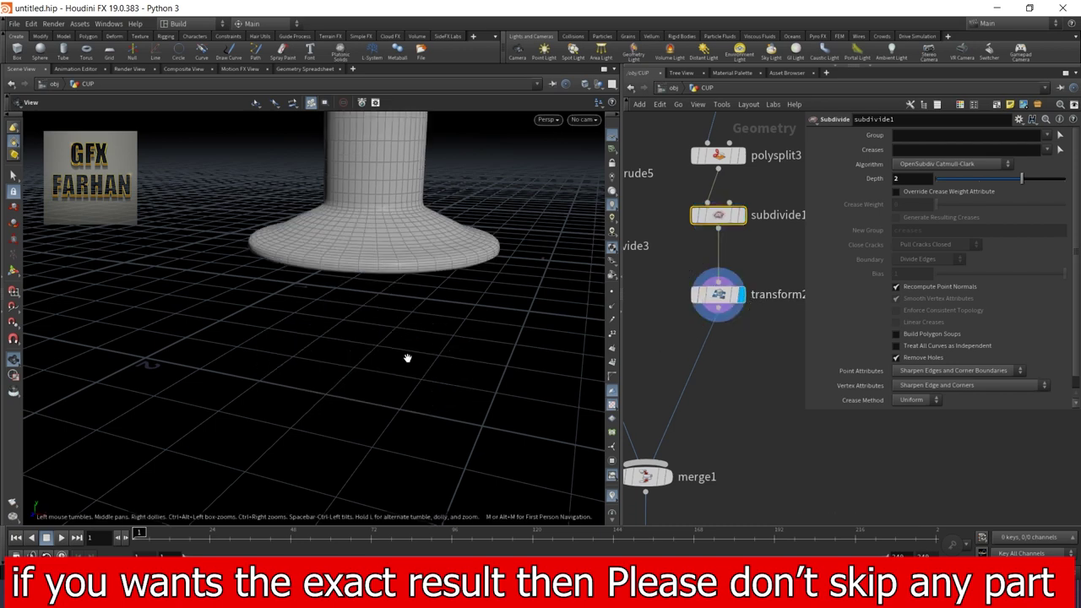
{"action": "left_click_drag", "start_coordinate": [404, 355], "coordinate": [386, 274]}
{"action": "key", "text": "h"}
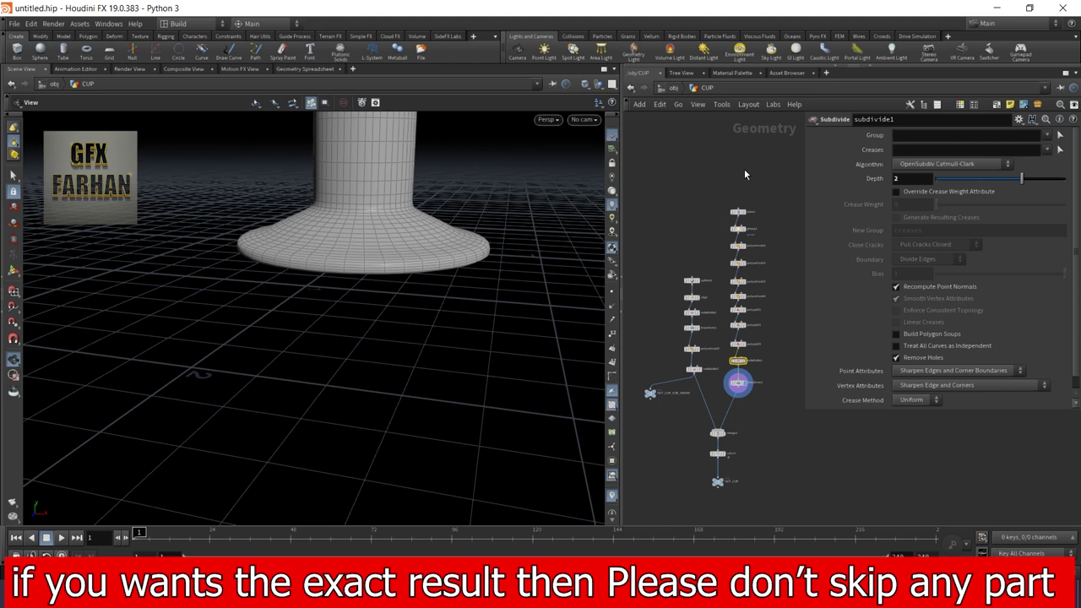
Step: Examine the bowl branch of the cup network and its OUT_CUP_FOR_SMOKE null
{"action": "scroll", "coordinate": [745, 224], "scroll_direction": "up", "scroll_amount": 5}
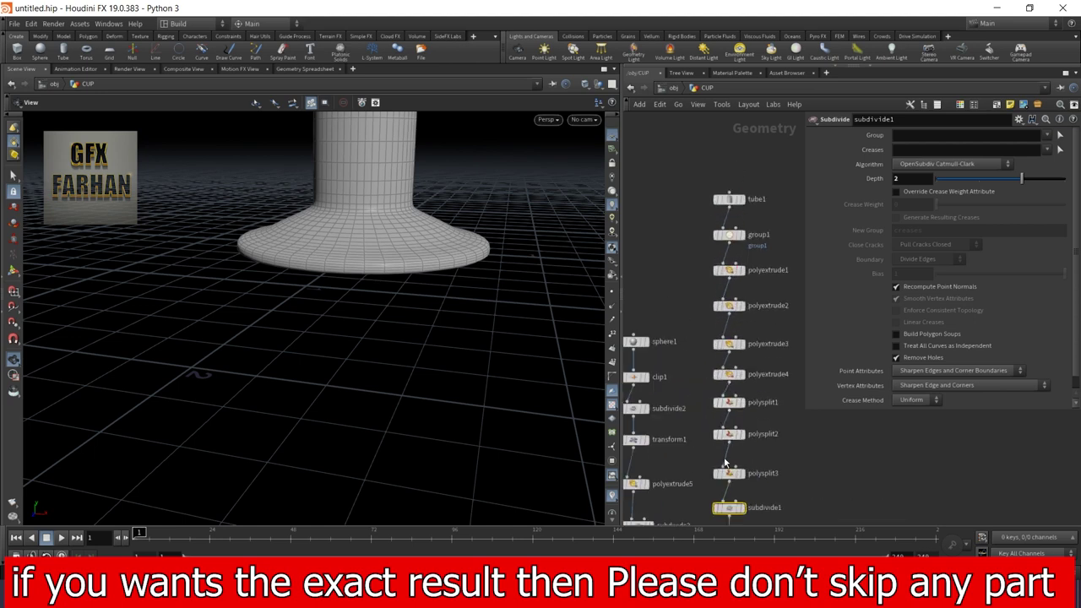
{"action": "middle_click_drag", "start_coordinate": [724, 462], "coordinate": [795, 408]}
{"action": "middle_click_drag", "start_coordinate": [676, 391], "coordinate": [732, 174]}
{"action": "scroll", "coordinate": [732, 174], "scroll_direction": "up", "scroll_amount": 1}
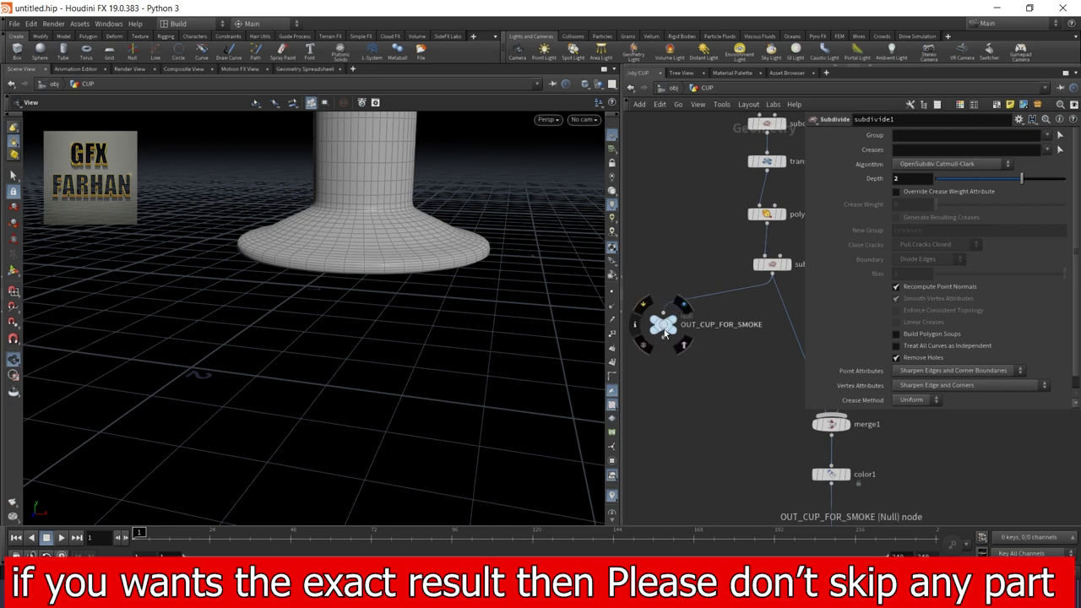
{"action": "scroll", "coordinate": [680, 325], "scroll_direction": "up", "scroll_amount": 2}
{"action": "scroll", "coordinate": [718, 372], "scroll_direction": "up", "scroll_amount": 2}
{"action": "middle_click_drag", "start_coordinate": [724, 375], "coordinate": [677, 370]}
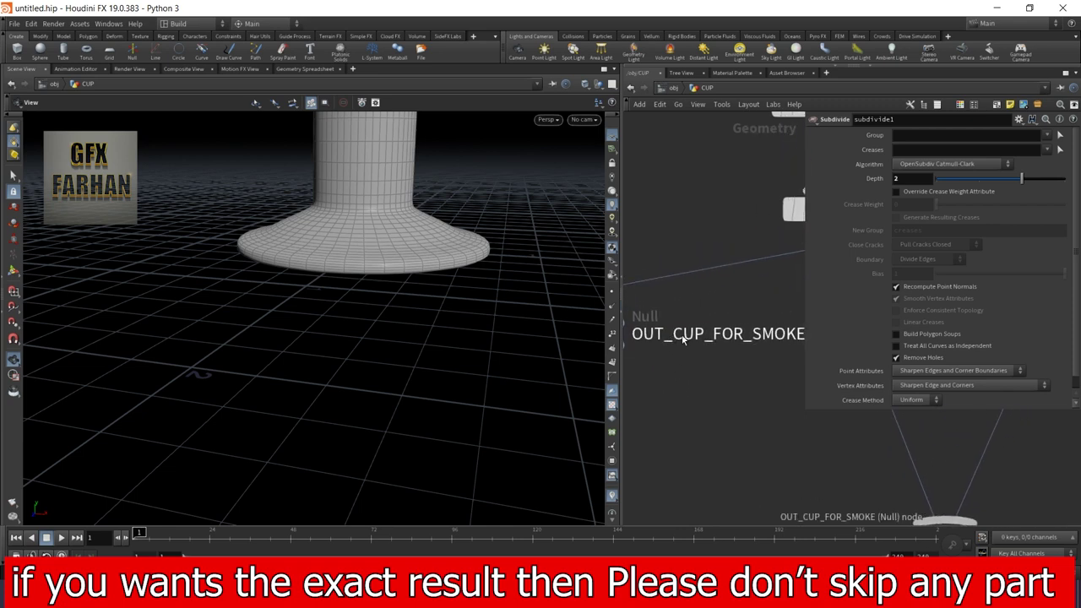
{"action": "scroll", "coordinate": [715, 343], "scroll_direction": "down", "scroll_amount": 3}
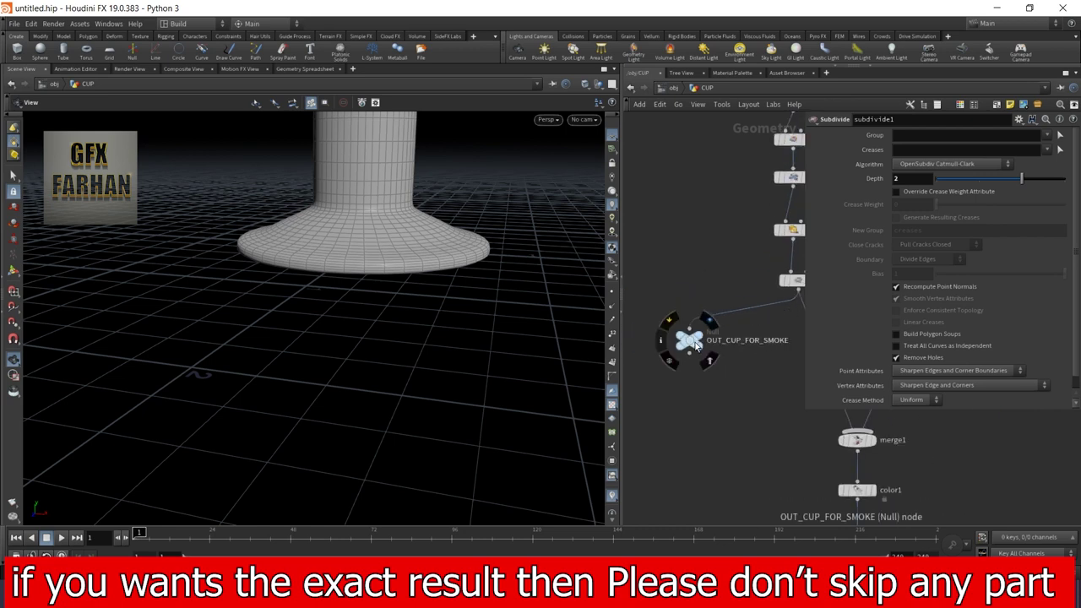
{"action": "middle_click_drag", "start_coordinate": [742, 394], "coordinate": [618, 384]}
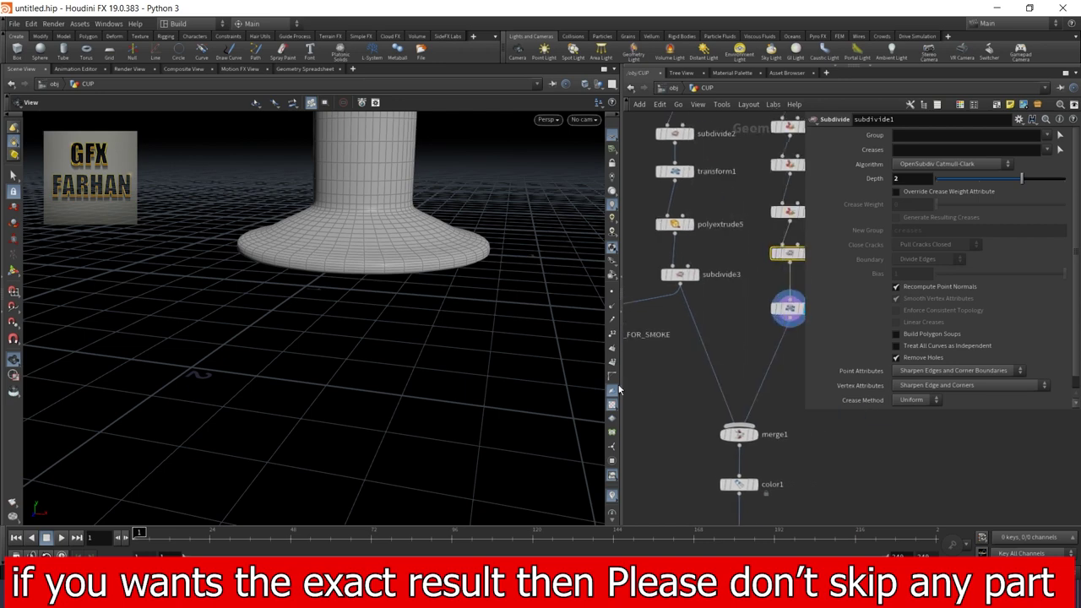
Step: Display merge1 to examine the bowl and stem combined into one goblet
{"action": "scroll", "coordinate": [657, 244], "scroll_direction": "down", "scroll_amount": 3}
{"action": "scroll", "coordinate": [723, 367], "scroll_direction": "up", "scroll_amount": 3}
{"action": "left_click", "coordinate": [726, 384]}
{"action": "middle_click_drag", "start_coordinate": [480, 190], "coordinate": [444, 329]}
{"action": "scroll", "coordinate": [444, 329], "scroll_direction": "down", "scroll_amount": 3}
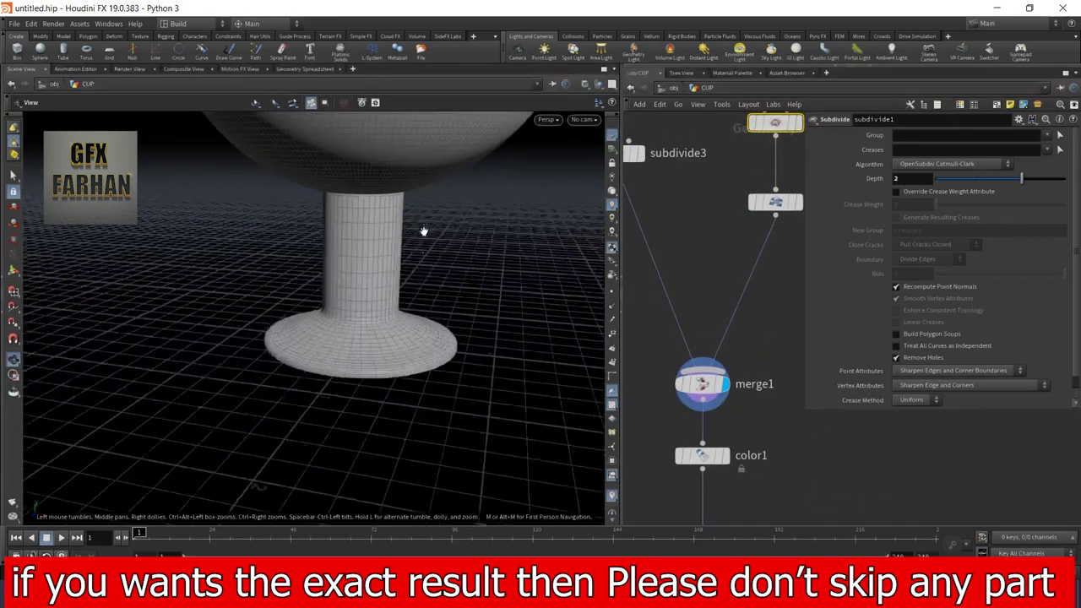
{"action": "middle_click_drag", "start_coordinate": [425, 229], "coordinate": [386, 432]}
{"action": "scroll", "coordinate": [413, 430], "scroll_direction": "down", "scroll_amount": 5}
{"action": "left_click_drag", "start_coordinate": [440, 452], "coordinate": [409, 380]}
Step: Display color1 to check the goblet's colour, and set the display to the OUT_CUP null
{"action": "middle_click_drag", "start_coordinate": [716, 439], "coordinate": [727, 292]}
{"action": "left_click", "coordinate": [727, 281]}
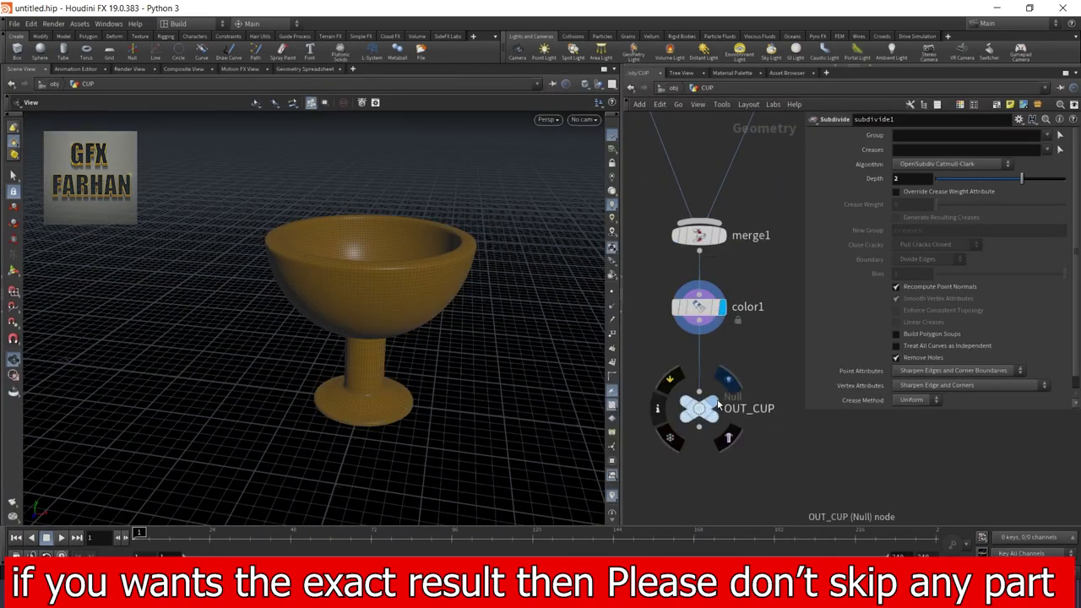
{"action": "left_click", "coordinate": [727, 379]}
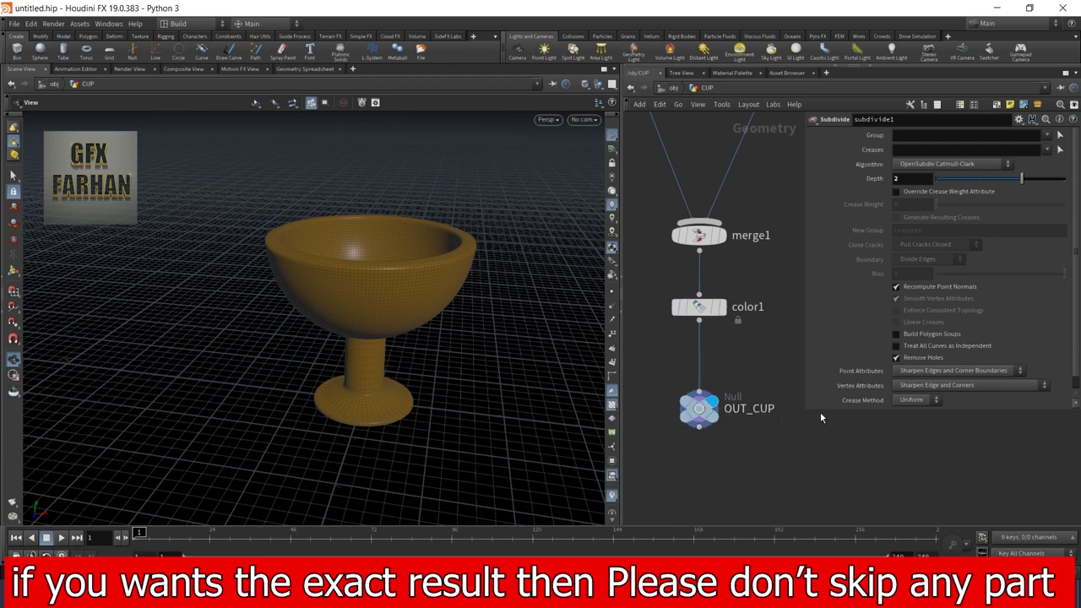
Step: Leave the CUP network, open the DRY_ICE_SMOKE geometry network and hide the other objects in the viewport
{"action": "key", "text": "u"}
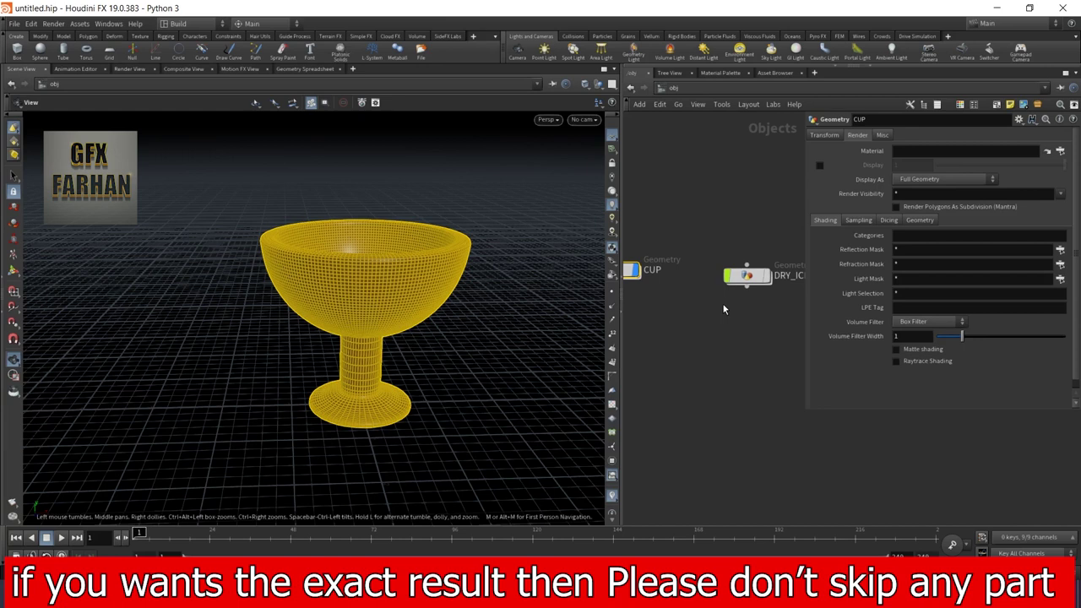
{"action": "middle_click_drag", "start_coordinate": [755, 336], "coordinate": [703, 351]}
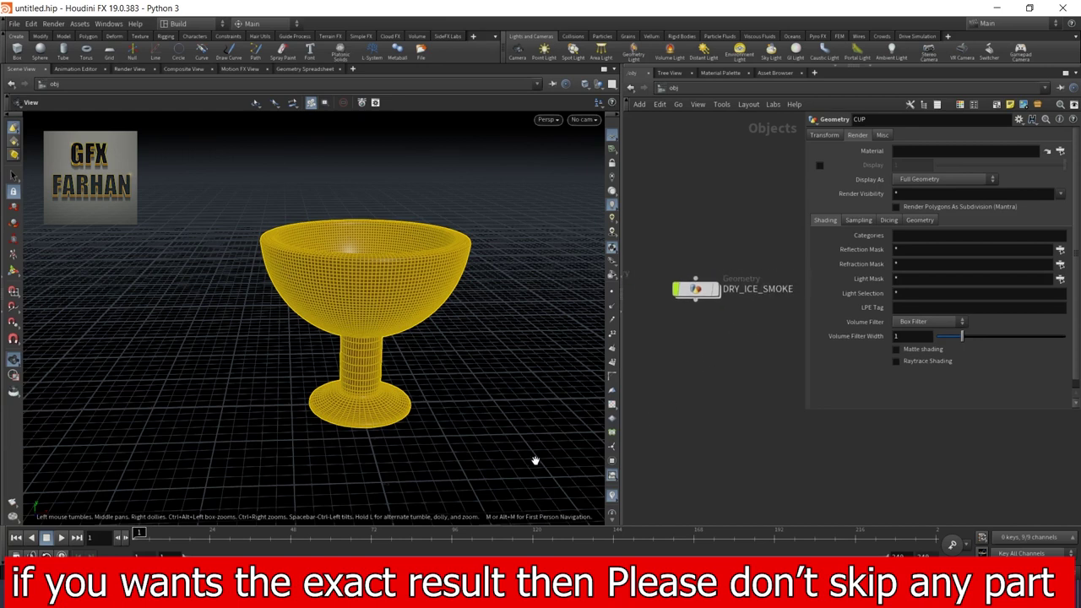
{"action": "left_click", "coordinate": [701, 292]}
{"action": "double_click", "coordinate": [697, 292]}
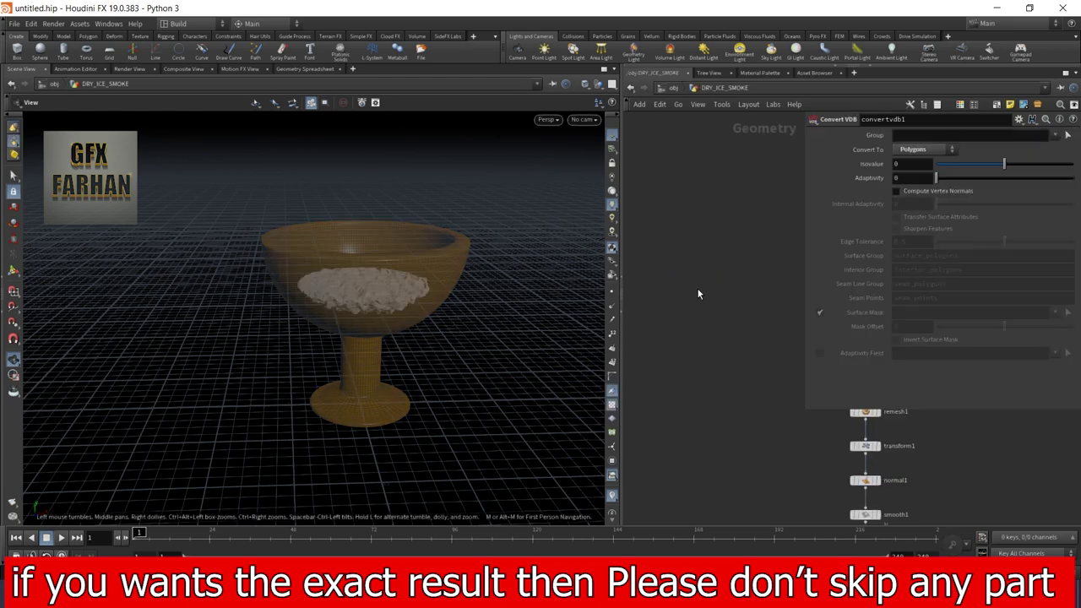
{"action": "left_click", "coordinate": [598, 85]}
{"action": "left_click", "coordinate": [600, 125]}
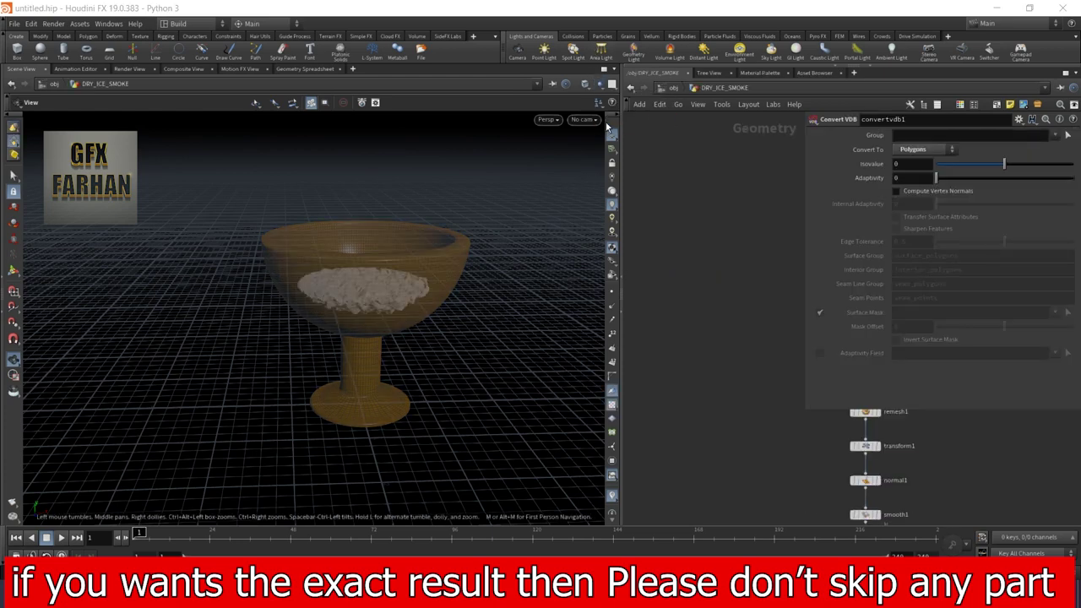
Step: Display sphere1 at the start of the smoke source network and examine its primitive type and radius settings
{"action": "scroll", "coordinate": [694, 311], "scroll_direction": "down", "scroll_amount": 3}
{"action": "middle_click_drag", "start_coordinate": [709, 320], "coordinate": [641, 267]}
{"action": "scroll", "coordinate": [687, 198], "scroll_direction": "up", "scroll_amount": 8}
{"action": "middle_click_drag", "start_coordinate": [723, 239], "coordinate": [631, 117]}
{"action": "scroll", "coordinate": [654, 186], "scroll_direction": "up", "scroll_amount": 1}
{"action": "scroll", "coordinate": [689, 257], "scroll_direction": "down", "scroll_amount": 3}
{"action": "middle_click_drag", "start_coordinate": [678, 222], "coordinate": [664, 189]}
{"action": "scroll", "coordinate": [711, 298], "scroll_direction": "up", "scroll_amount": 3}
{"action": "left_click", "coordinate": [711, 298]}
{"action": "middle_click_drag", "start_coordinate": [711, 298], "coordinate": [708, 221]}
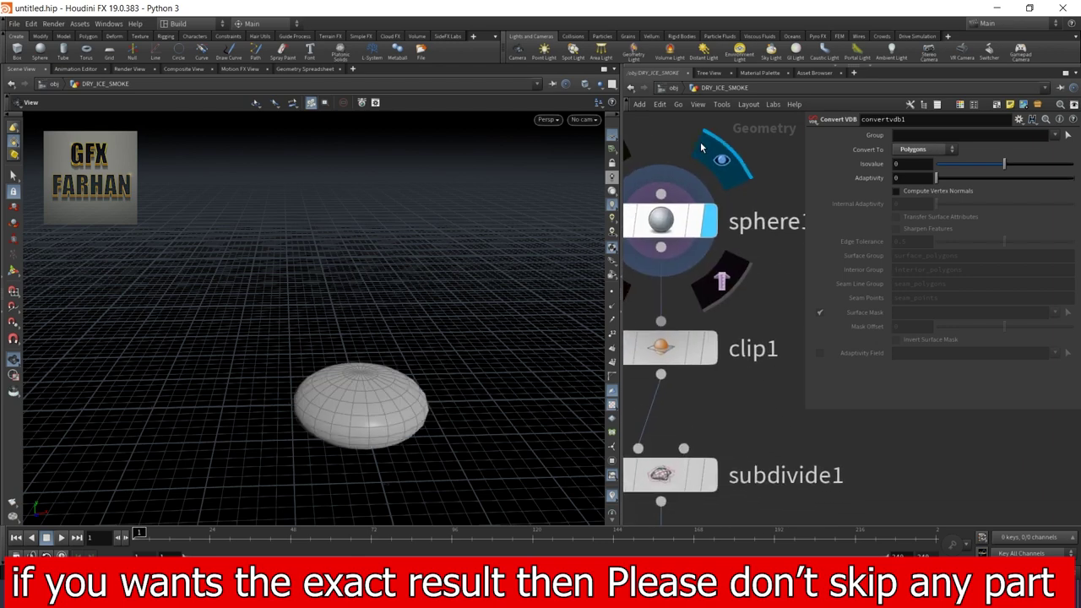
{"action": "left_click", "coordinate": [651, 230]}
{"action": "left_click_drag", "start_coordinate": [477, 253], "coordinate": [412, 308]}
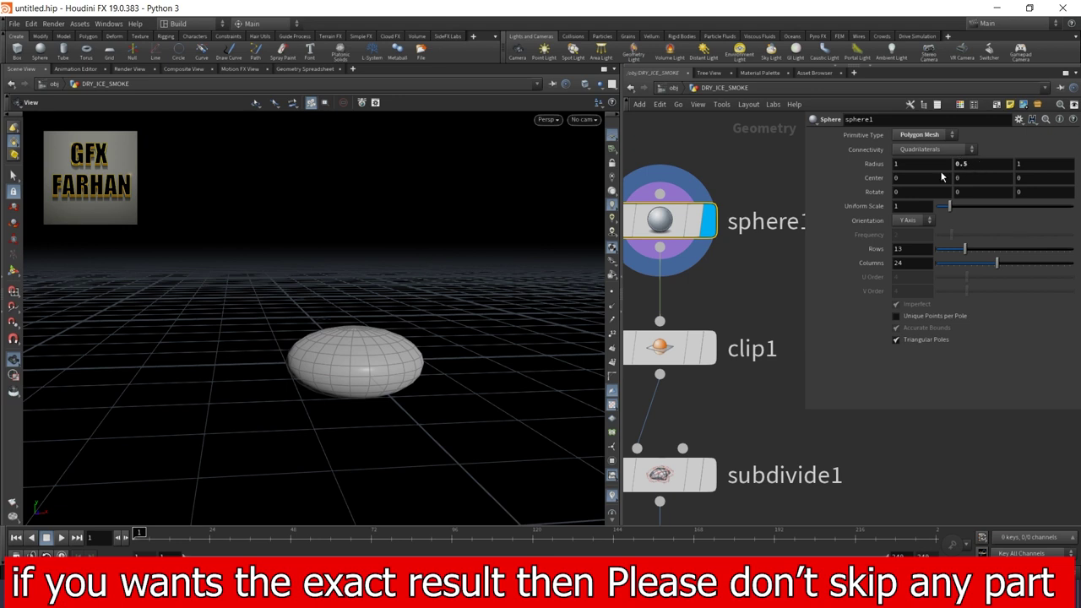
Step: Display clip1 and subdivide1 to examine the halved sphere and its subdivision settings
{"action": "middle_click_drag", "start_coordinate": [747, 299], "coordinate": [787, 199]}
{"action": "left_click", "coordinate": [757, 250]}
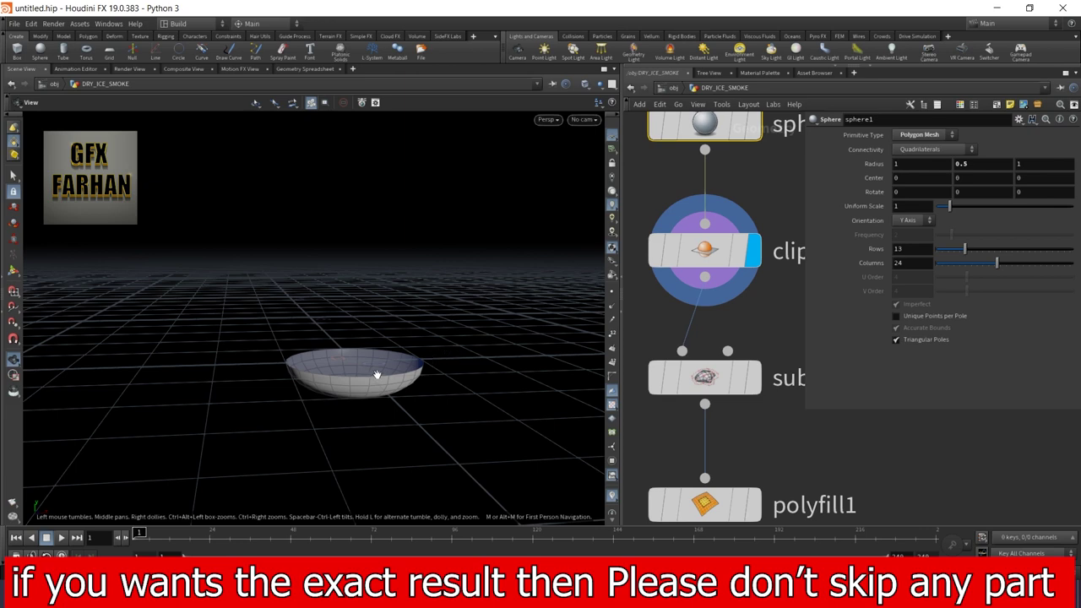
{"action": "middle_click_drag", "start_coordinate": [719, 380], "coordinate": [668, 245]}
{"action": "left_click", "coordinate": [668, 245]}
{"action": "left_click", "coordinate": [701, 244]}
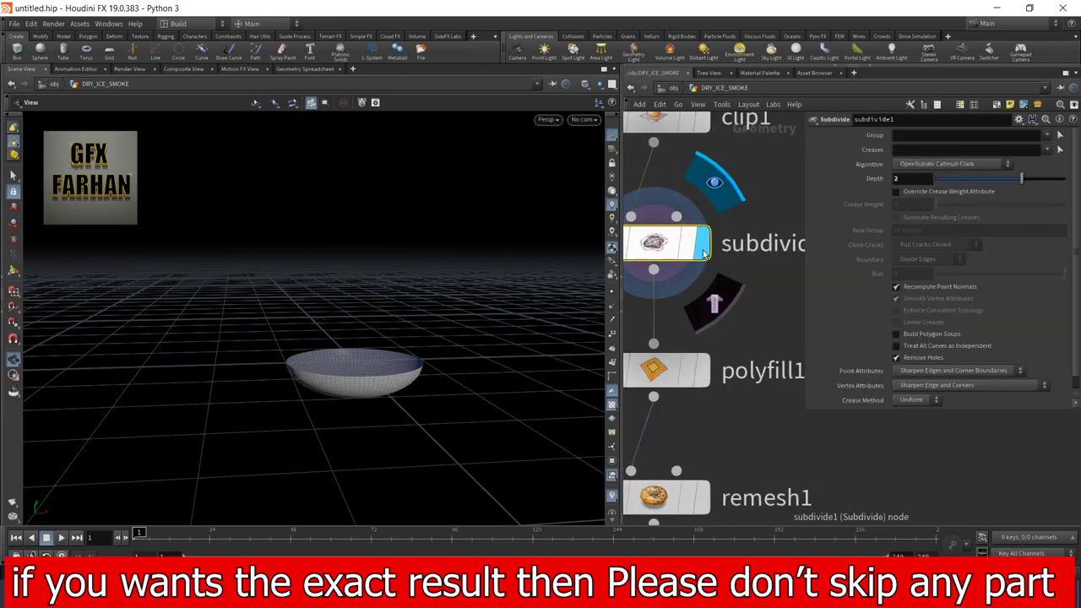
{"action": "scroll", "coordinate": [393, 386], "scroll_direction": "up", "scroll_amount": 10}
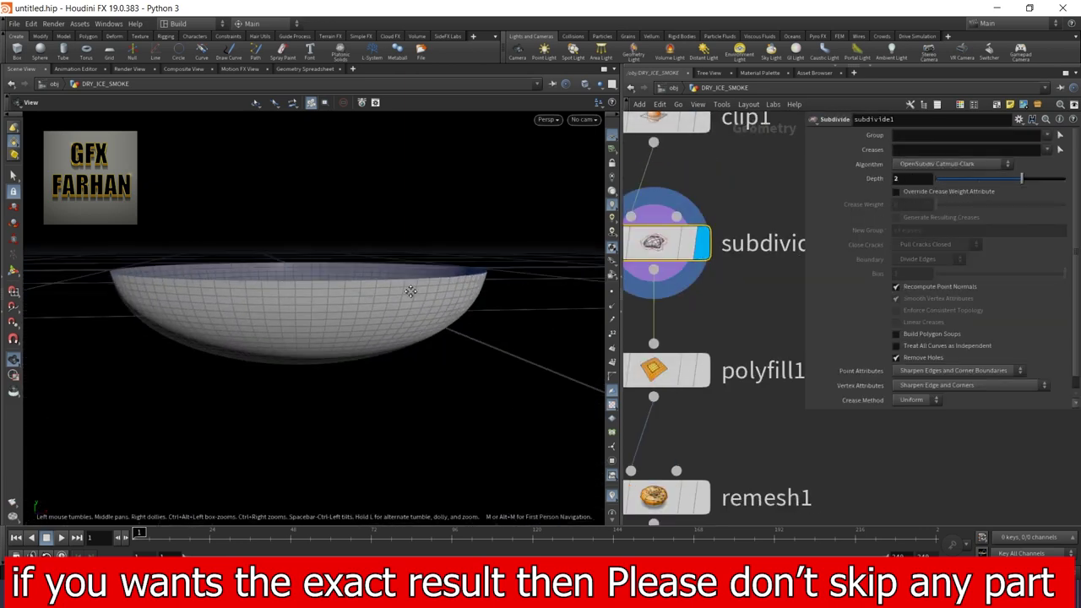
{"action": "scroll", "coordinate": [745, 336], "scroll_direction": "down", "scroll_amount": 4}
{"action": "scroll", "coordinate": [725, 352], "scroll_direction": "up", "scroll_amount": 3}
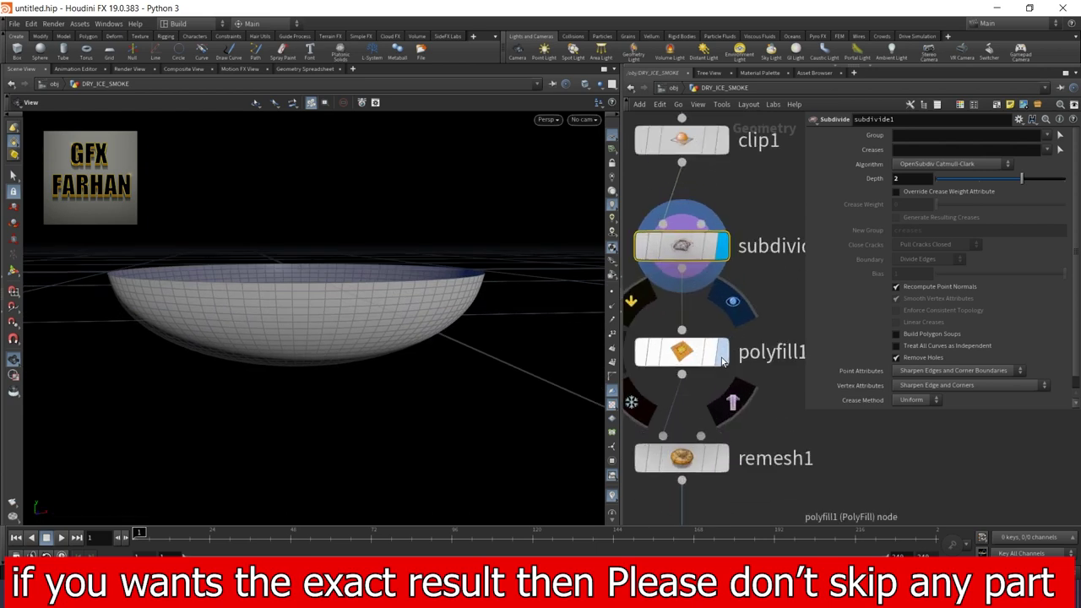
Step: Display polyfill1 and examine the fill settings that cap the open half sphere
{"action": "left_click", "coordinate": [721, 353]}
{"action": "left_click", "coordinate": [679, 353]}
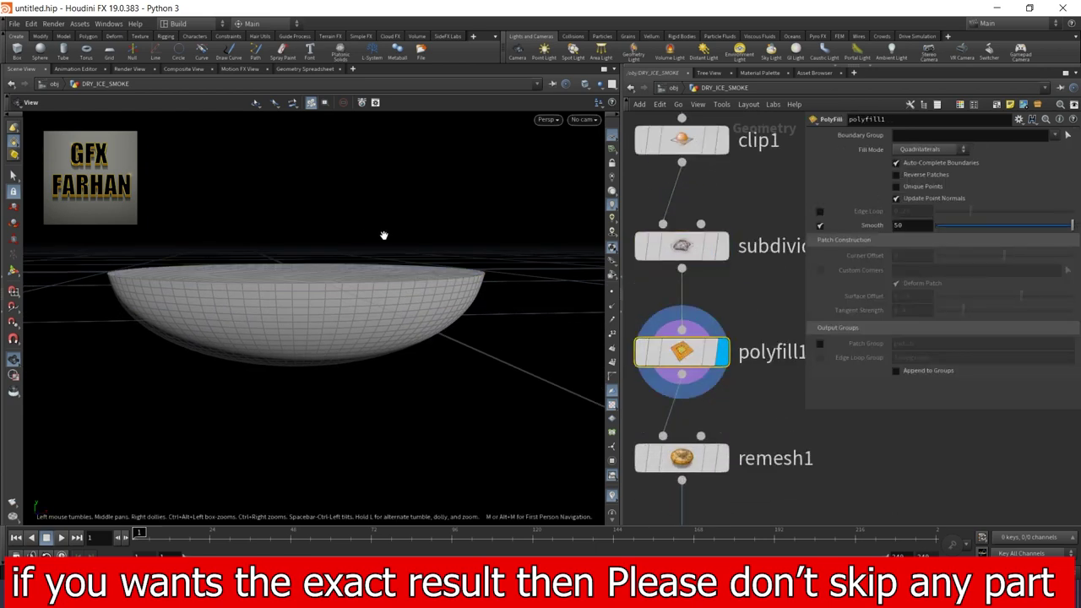
{"action": "left_click_drag", "start_coordinate": [362, 234], "coordinate": [329, 247]}
Step: Display remesh1 and examine its iterations, smoothing and target size settings
{"action": "middle_click_drag", "start_coordinate": [752, 417], "coordinate": [754, 233]}
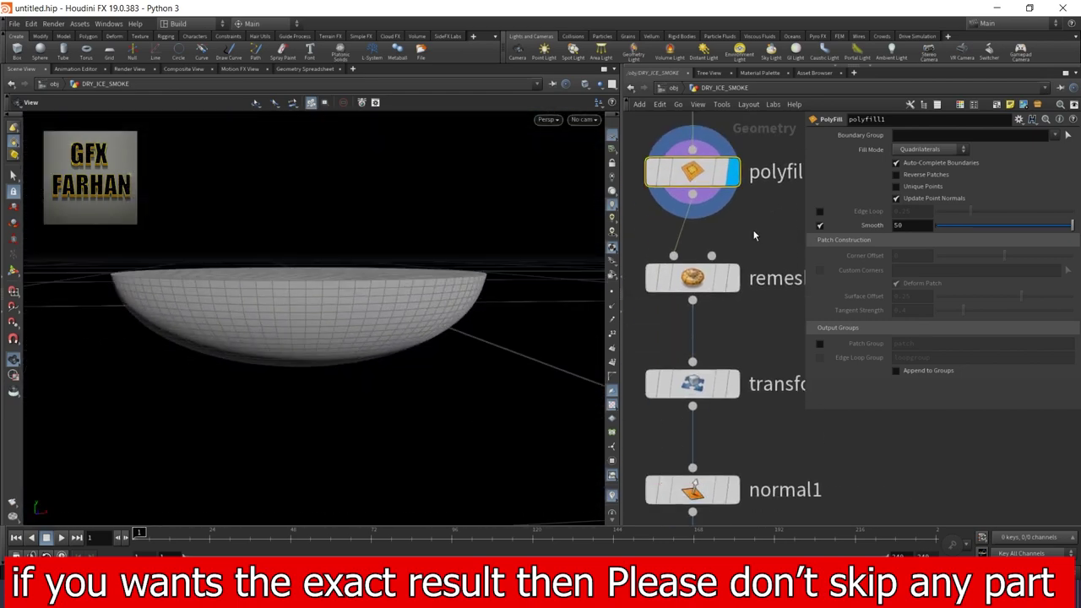
{"action": "left_click", "coordinate": [732, 278]}
{"action": "left_click", "coordinate": [697, 283]}
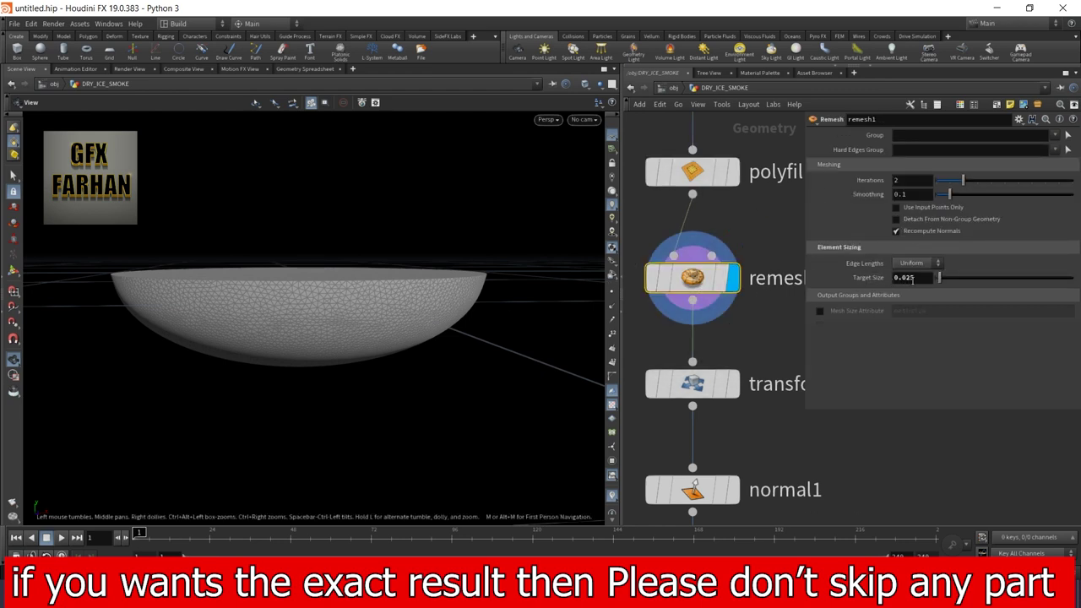
Step: Display transform1, examine its translate and scale values, and show the other objects to compare its placement with the cup
{"action": "middle_click_drag", "start_coordinate": [780, 322], "coordinate": [765, 213]}
{"action": "left_click", "coordinate": [720, 276]}
{"action": "left_click", "coordinate": [690, 278]}
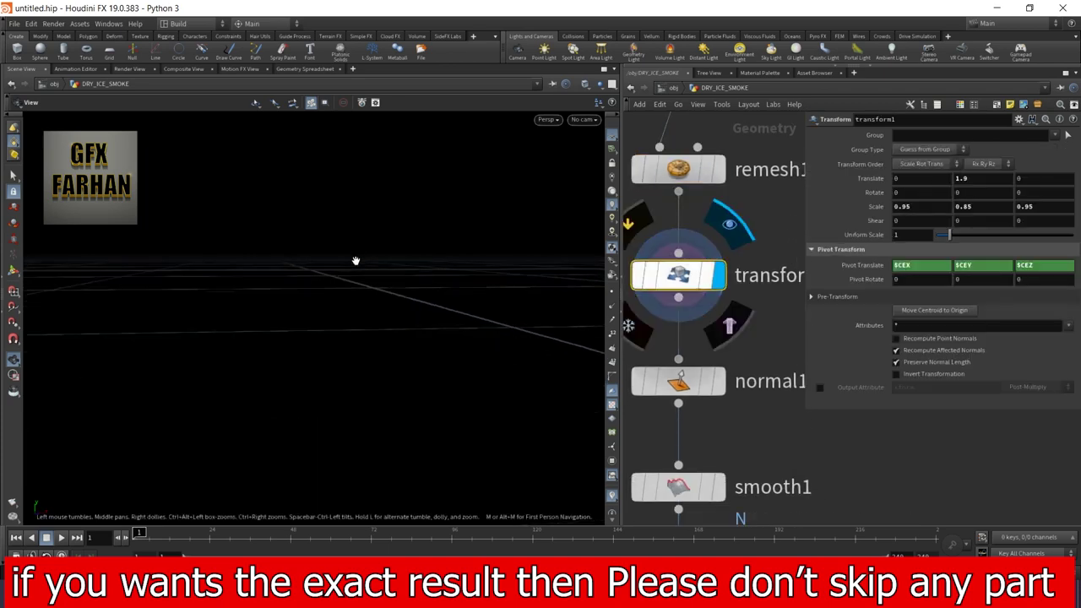
{"action": "left_click", "coordinate": [599, 85]}
{"action": "left_click", "coordinate": [619, 97]}
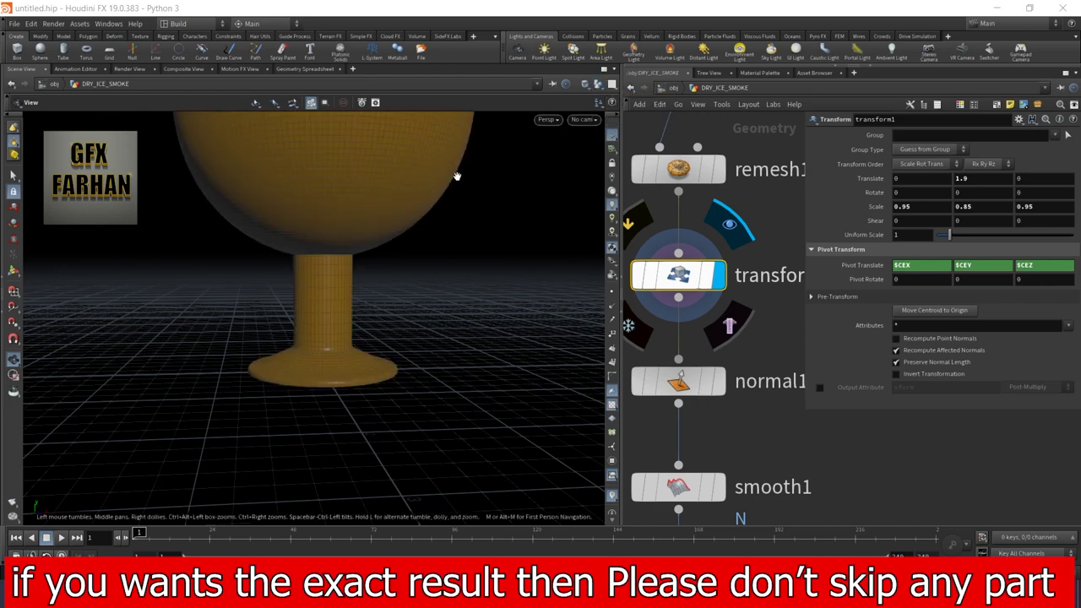
{"action": "left_click_drag", "start_coordinate": [417, 177], "coordinate": [271, 228]}
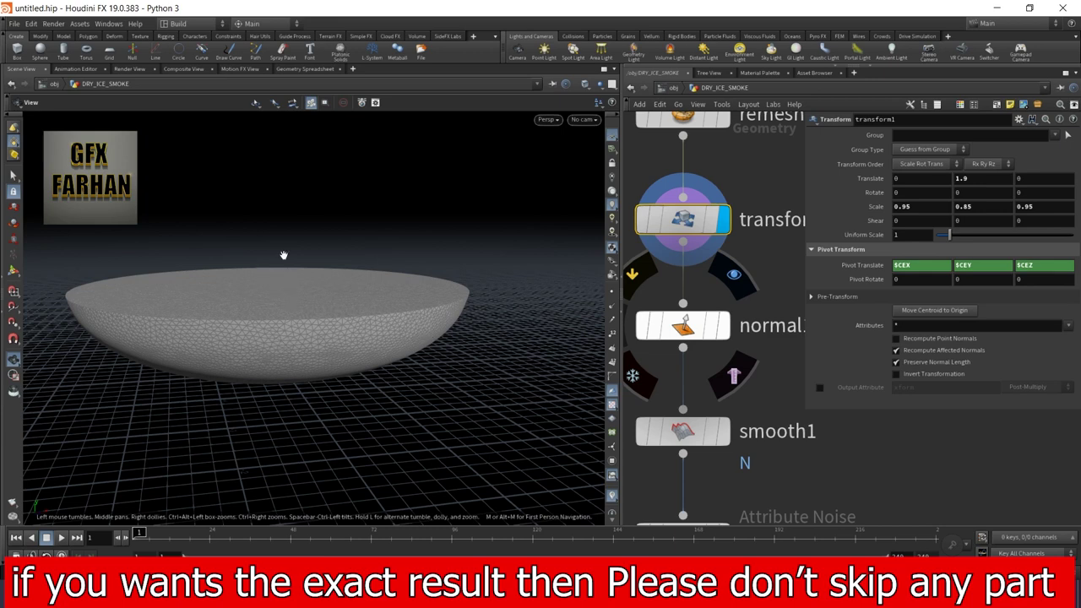
Step: Display normal1 and examine how normals are added to the transformed surface
{"action": "middle_click_drag", "start_coordinate": [671, 380], "coordinate": [672, 312]}
{"action": "left_click", "coordinate": [724, 328]}
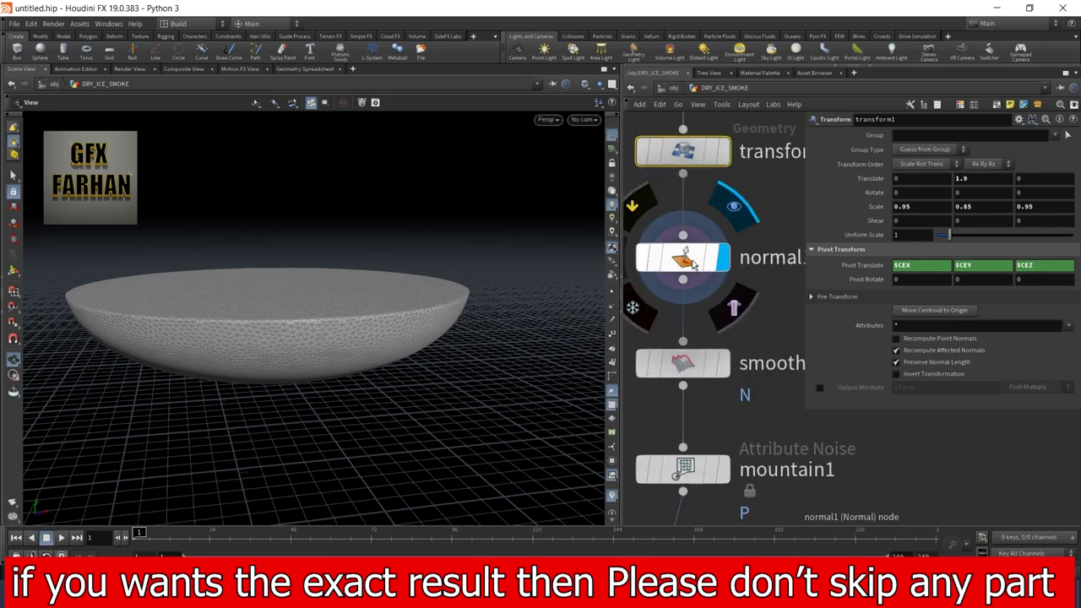
{"action": "left_click", "coordinate": [689, 262]}
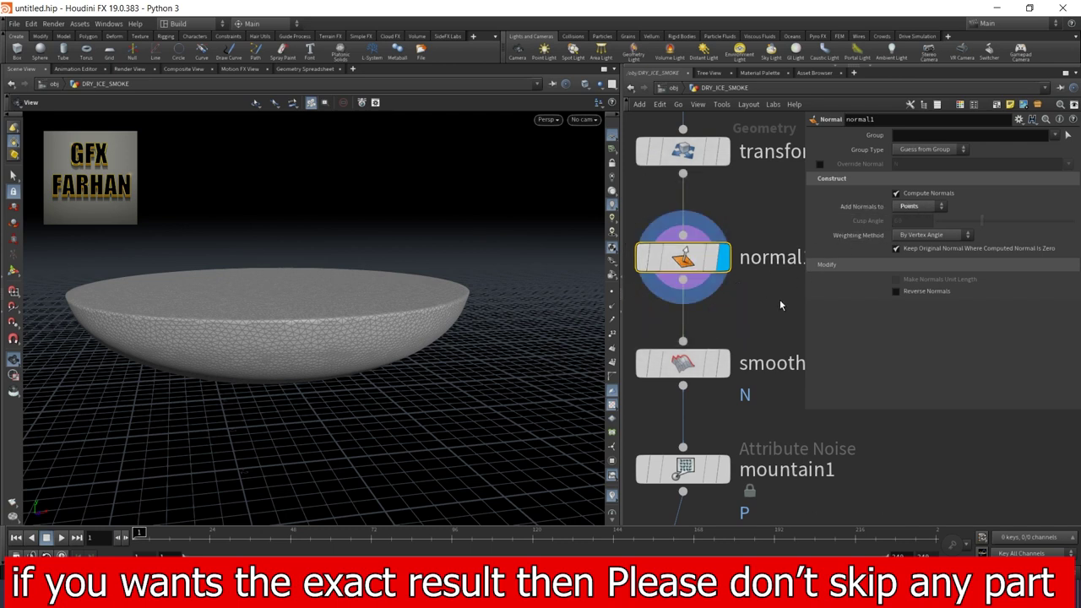
Step: Display smooth1 and examine its N attribute, strength and filter quality settings
{"action": "scroll", "coordinate": [778, 308], "scroll_direction": "down", "scroll_amount": 2}
{"action": "left_click", "coordinate": [684, 282]}
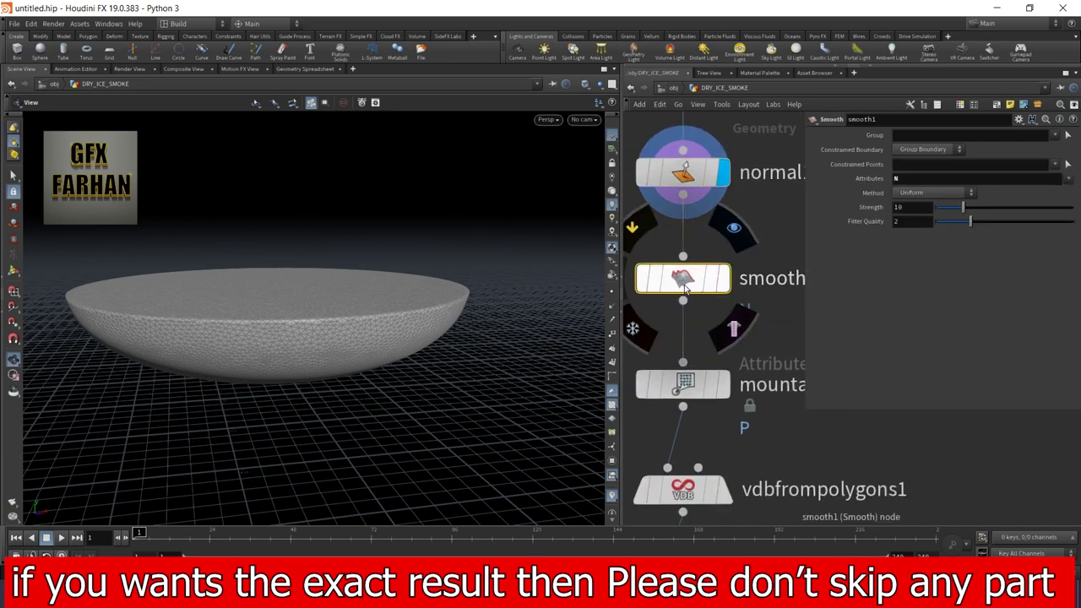
{"action": "left_click", "coordinate": [1067, 178]}
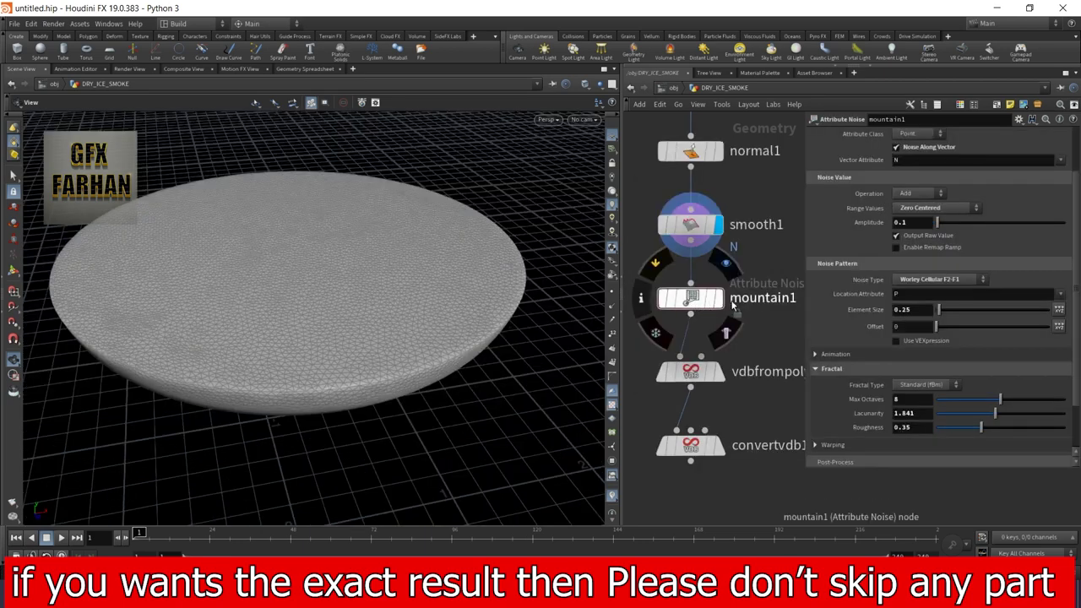
Step: Display mountain1 and examine its noise value, noise pattern, fractal and post-process settings
{"action": "left_click", "coordinate": [720, 299]}
{"action": "scroll", "coordinate": [914, 171], "scroll_direction": "up", "scroll_amount": 1}
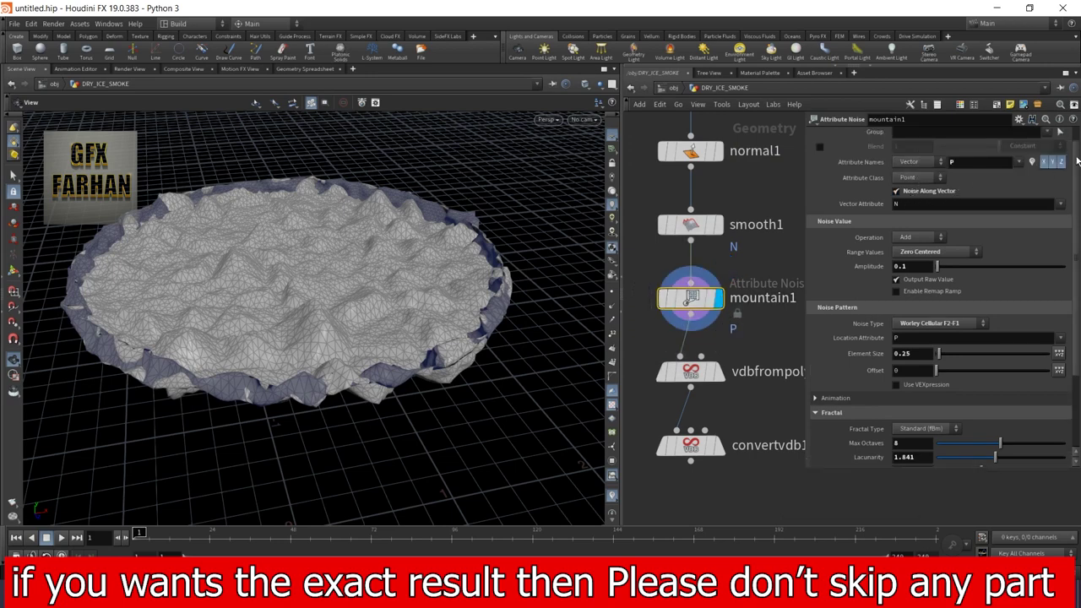
{"action": "scroll", "coordinate": [904, 208], "scroll_direction": "down", "scroll_amount": 1}
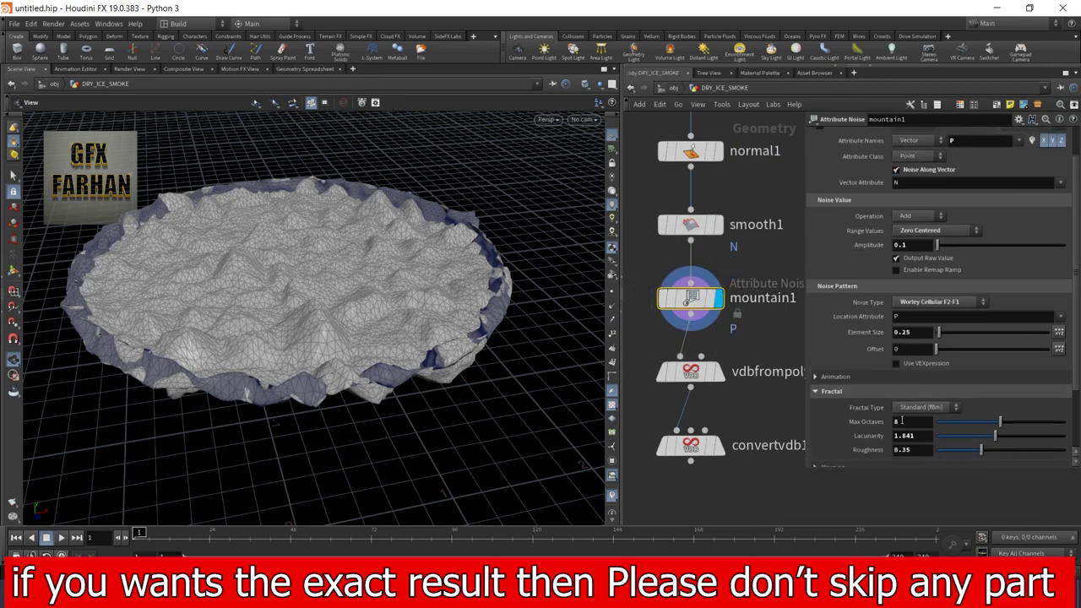
{"action": "scroll", "coordinate": [1075, 233], "scroll_direction": "down", "scroll_amount": 4}
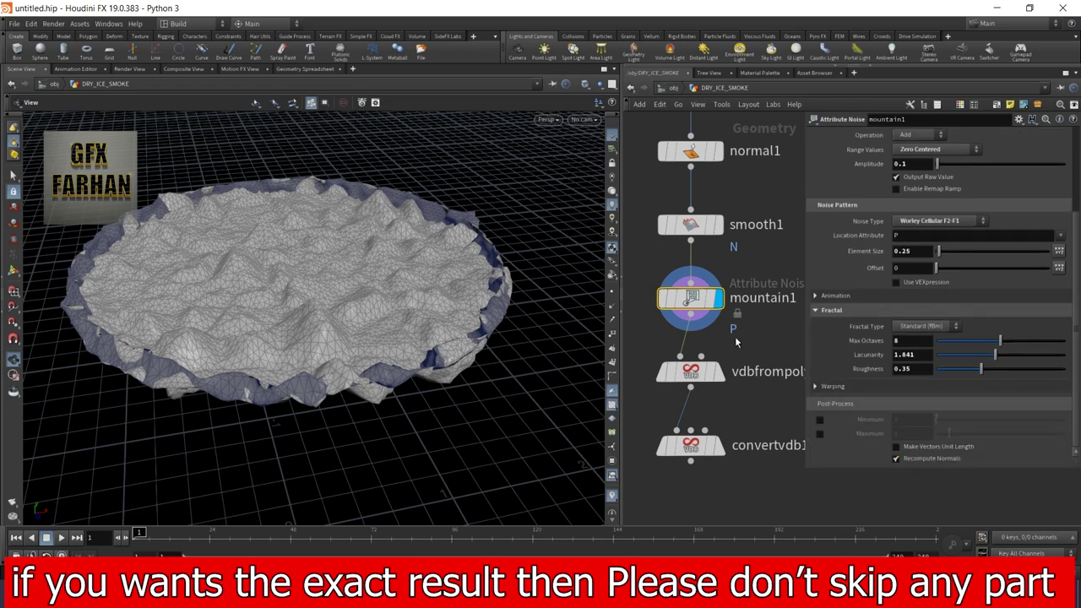
Step: Display vdbfrompolygons1 and examine its voxel size and distance VDB settings
{"action": "middle_click_drag", "start_coordinate": [714, 339], "coordinate": [733, 259]}
{"action": "mouse_move", "coordinate": [687, 338]}
{"action": "left_click", "coordinate": [724, 254]}
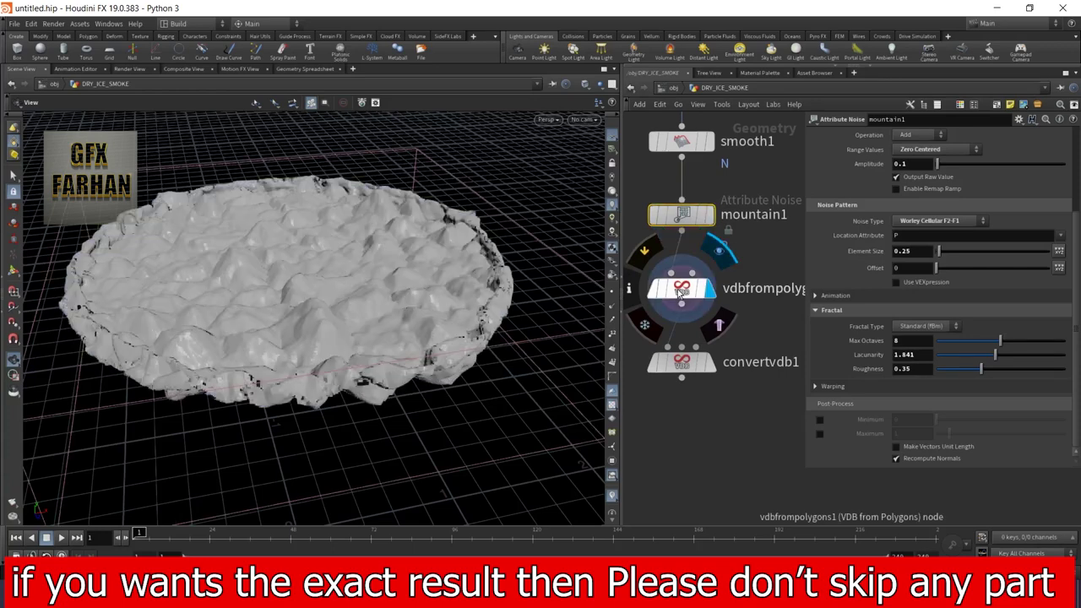
{"action": "left_click", "coordinate": [680, 291]}
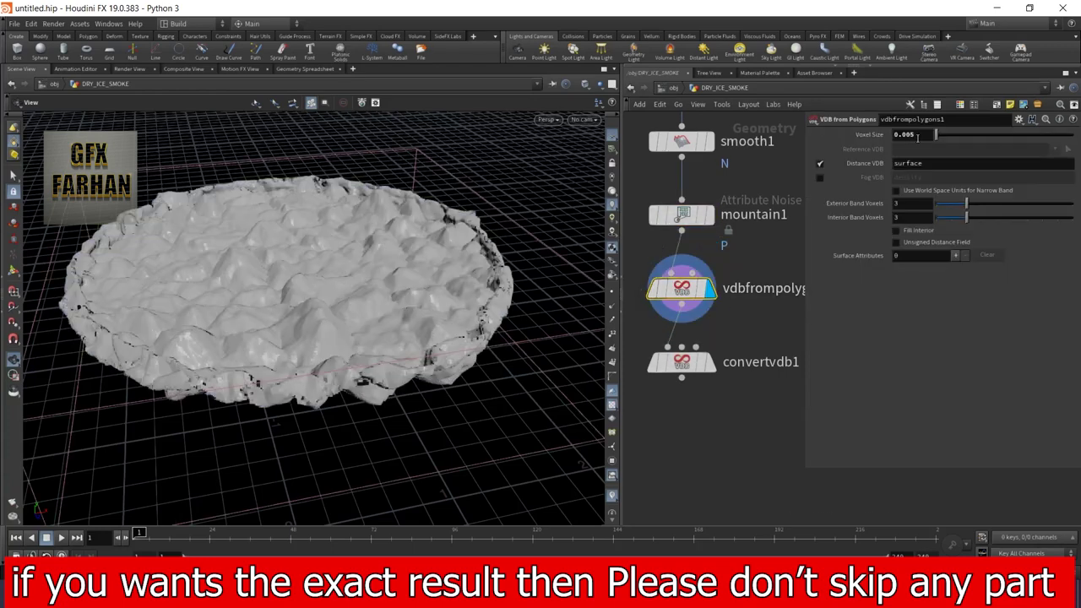
Step: Display convertvdb1, examine its conversion settings and inspect the resulting polygon surface
{"action": "middle_click_drag", "start_coordinate": [688, 363], "coordinate": [677, 297]}
{"action": "left_click", "coordinate": [698, 297]}
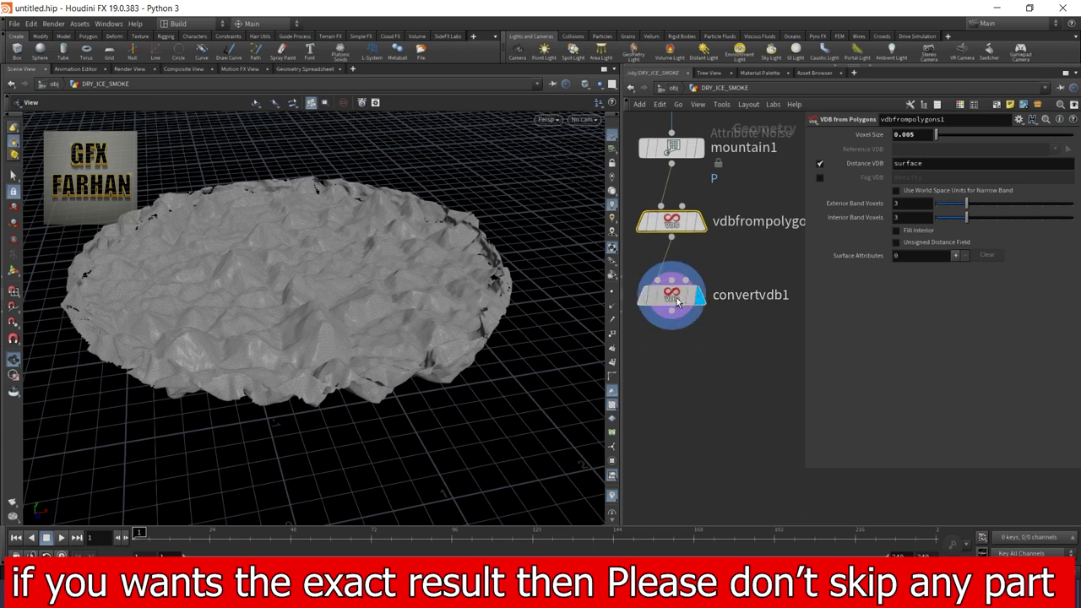
{"action": "left_click", "coordinate": [677, 299]}
{"action": "left_click_drag", "start_coordinate": [384, 380], "coordinate": [373, 345]}
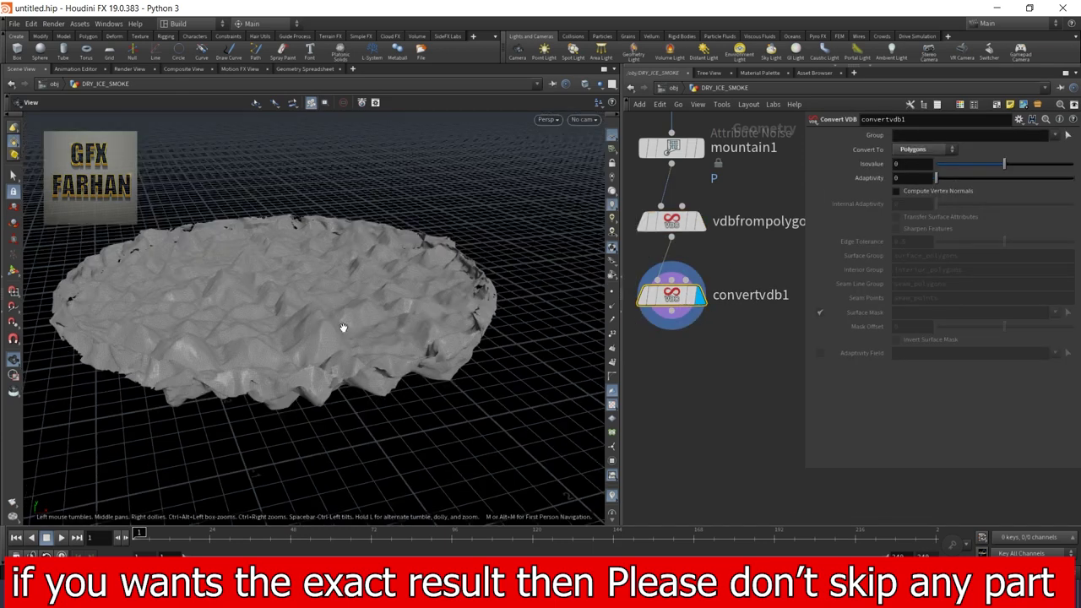
Step: Add a Points from Volume node below convertvdb1, feed it the converted surface and display it
{"action": "scroll", "coordinate": [737, 361], "scroll_direction": "down", "scroll_amount": 5}
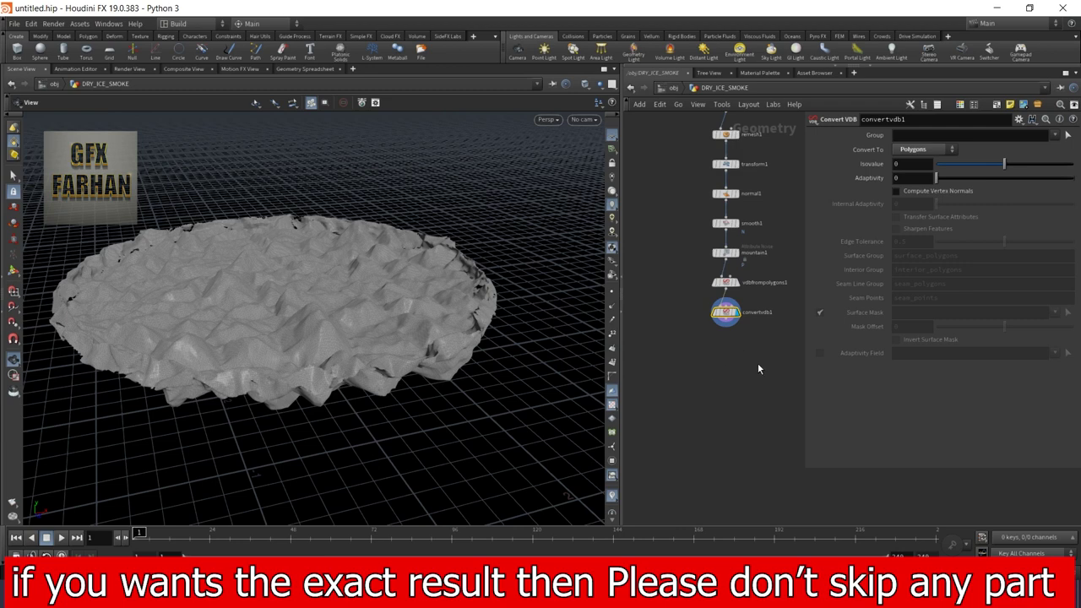
{"action": "scroll", "coordinate": [710, 341], "scroll_direction": "up", "scroll_amount": 3}
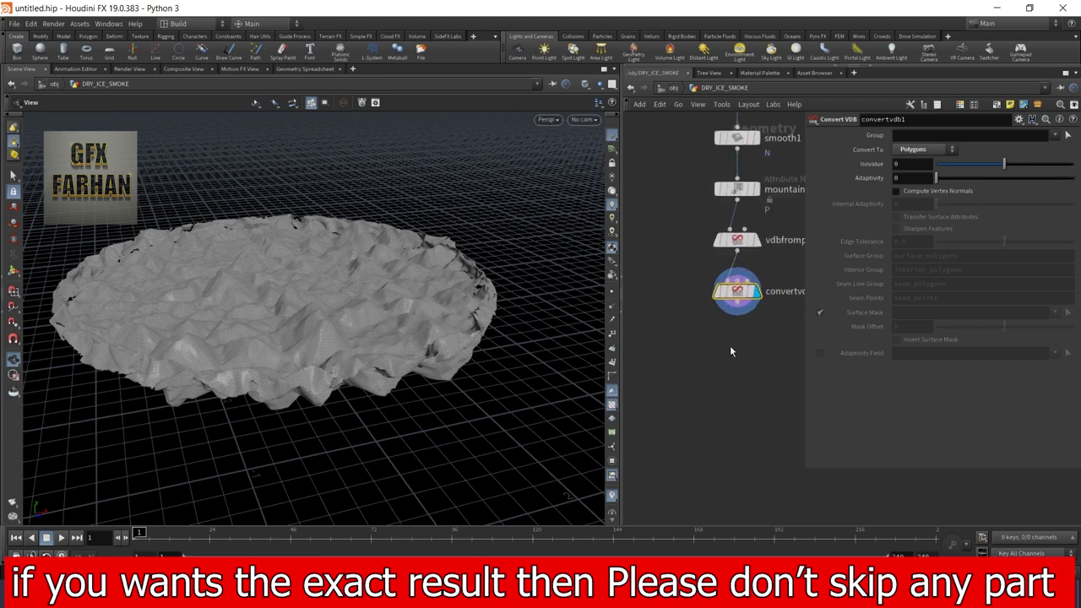
{"action": "key", "text": "Tab"}
{"action": "type", "text": "point"}
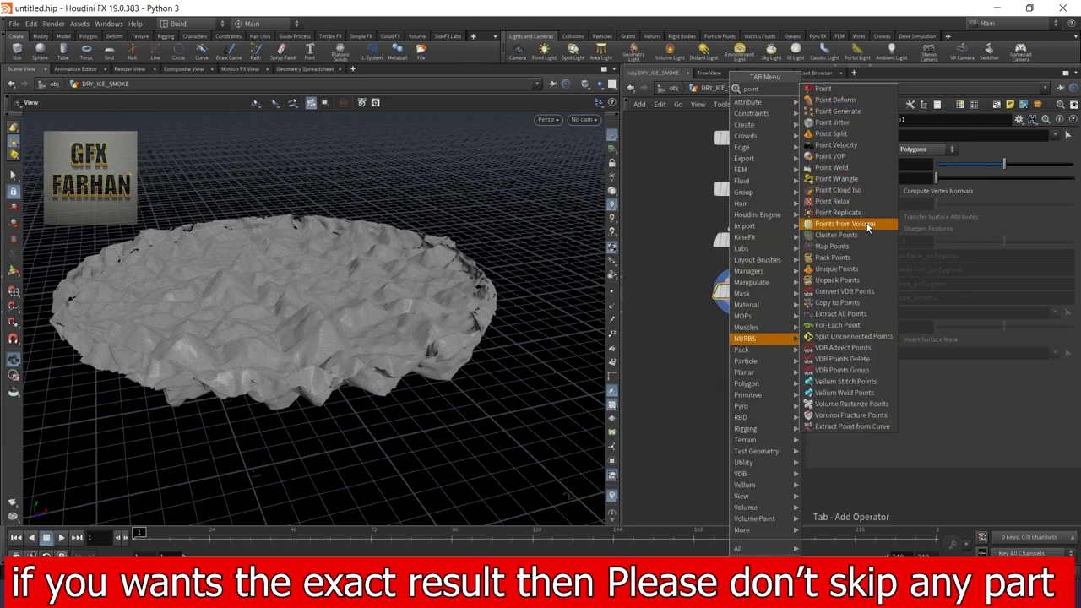
{"action": "left_click", "coordinate": [867, 223]}
{"action": "left_click", "coordinate": [740, 359]}
Step: Add a Pyro Source node below pointsfromvolume1, connect it to the points and display it
{"action": "key", "text": "Tab"}
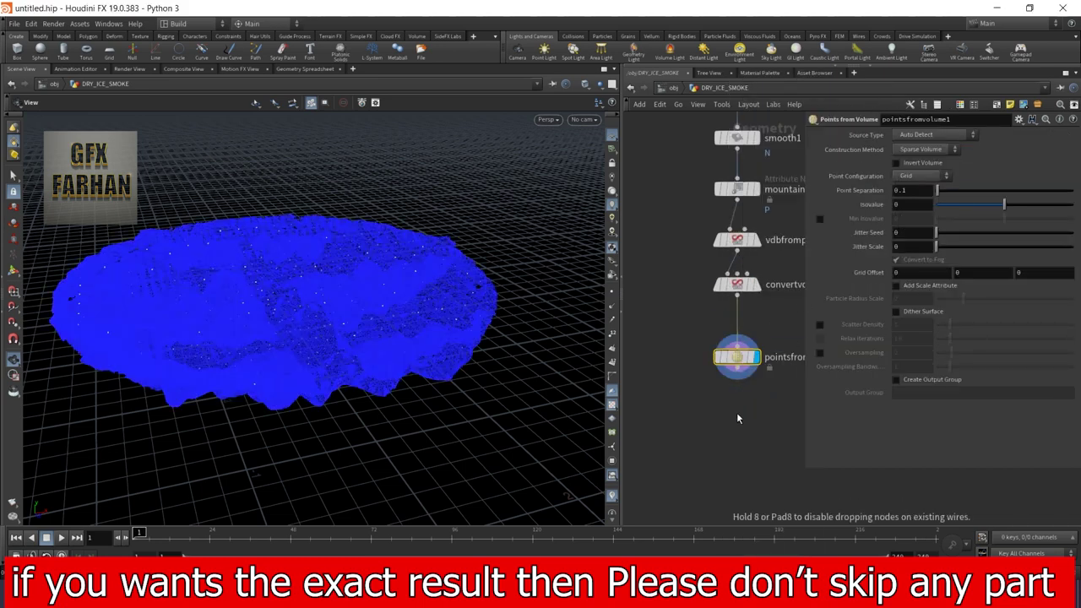
{"action": "left_click", "coordinate": [737, 413]}
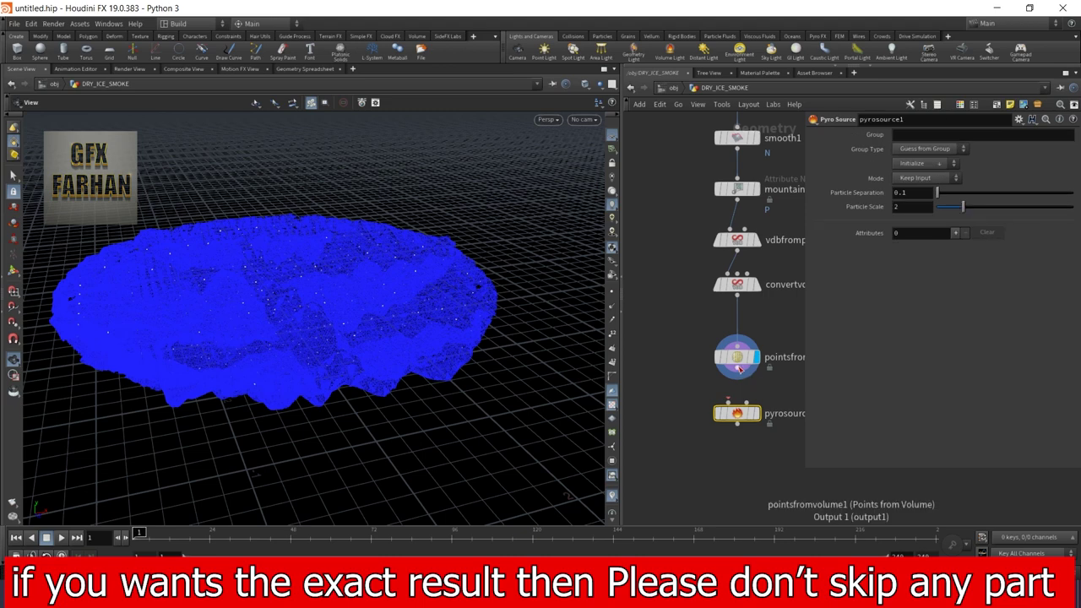
{"action": "left_click", "coordinate": [755, 414]}
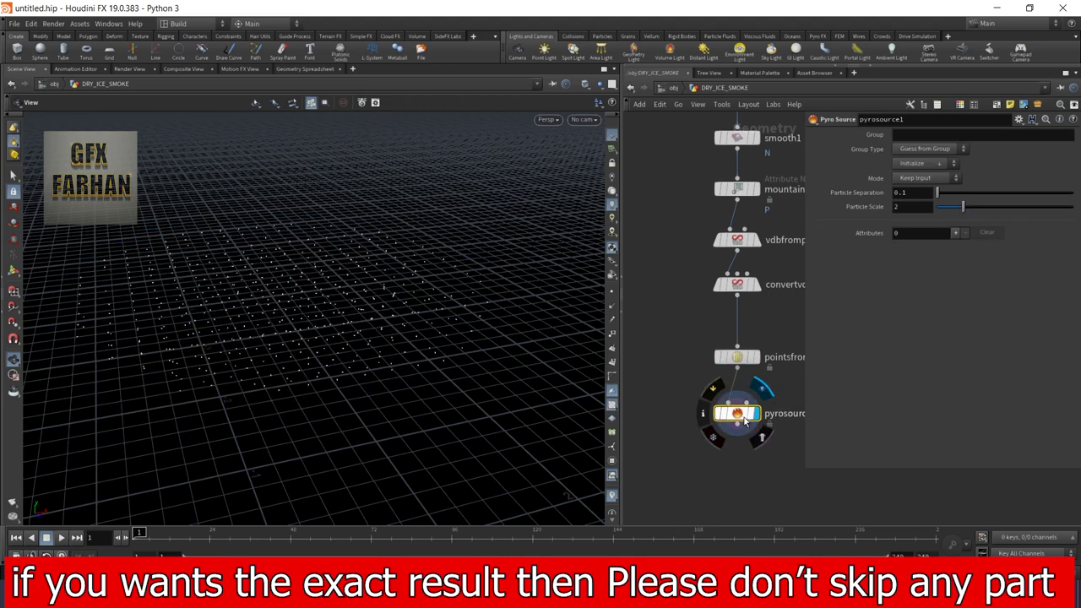
Step: Set the point separation of pointsfromvolume1 to 0.025 and inspect the denser points
{"action": "left_click", "coordinate": [737, 358]}
{"action": "middle_click_drag", "start_coordinate": [740, 360], "coordinate": [722, 319]}
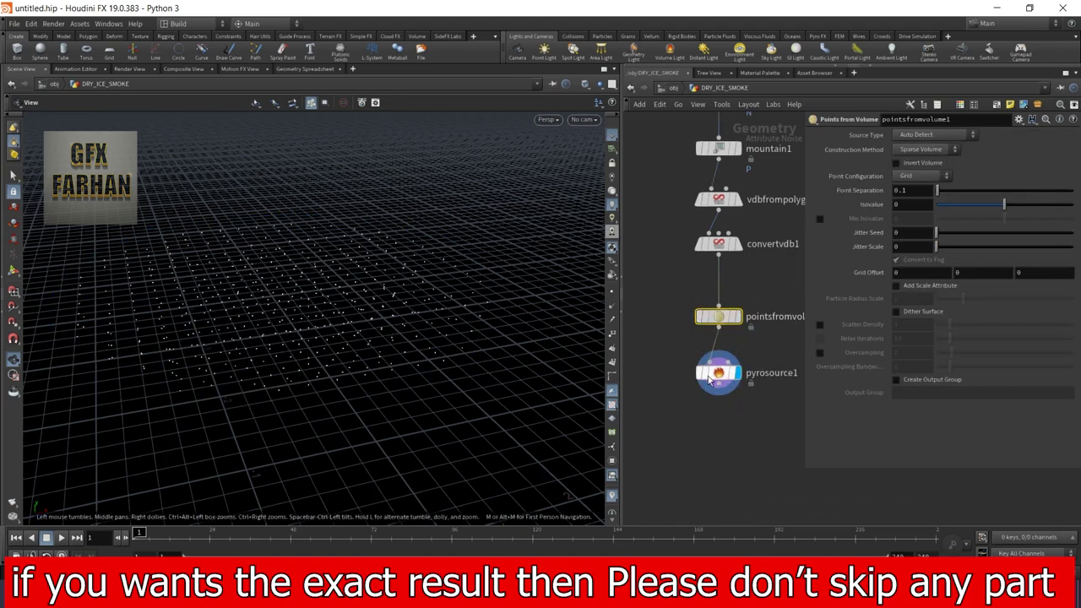
{"action": "mouse_move", "coordinate": [725, 374]}
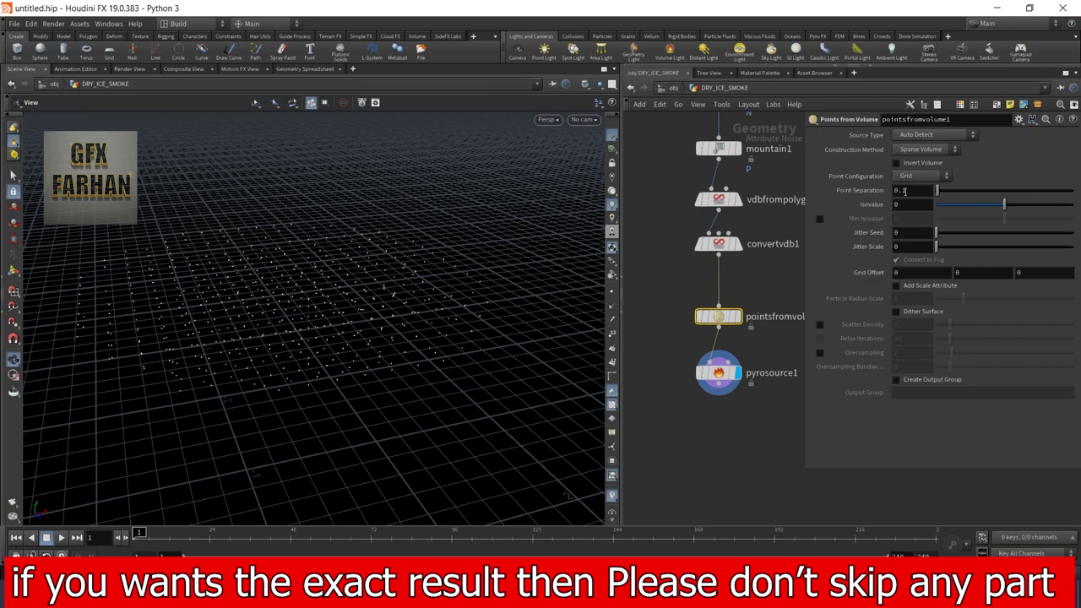
{"action": "middle_click_drag", "start_coordinate": [793, 302], "coordinate": [743, 251]}
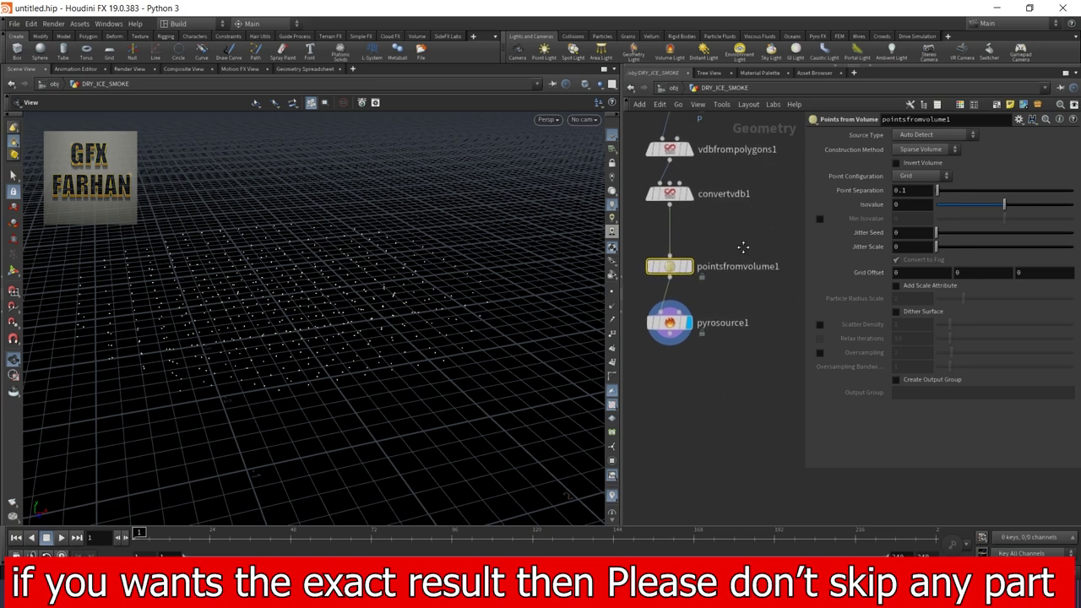
{"action": "mouse_move", "coordinate": [706, 271]}
{"action": "left_click", "coordinate": [911, 190]}
{"action": "type", "text": "025"}
{"action": "key", "text": "Return"}
{"action": "mouse_move", "coordinate": [336, 348]}
{"action": "left_mouse_down"}
{"action": "mouse_move", "coordinate": [333, 292]}
{"action": "mouse_move", "coordinate": [343, 338]}
{"action": "left_mouse_up"}
{"action": "right_click_drag", "start_coordinate": [311, 328], "coordinate": [385, 312]}
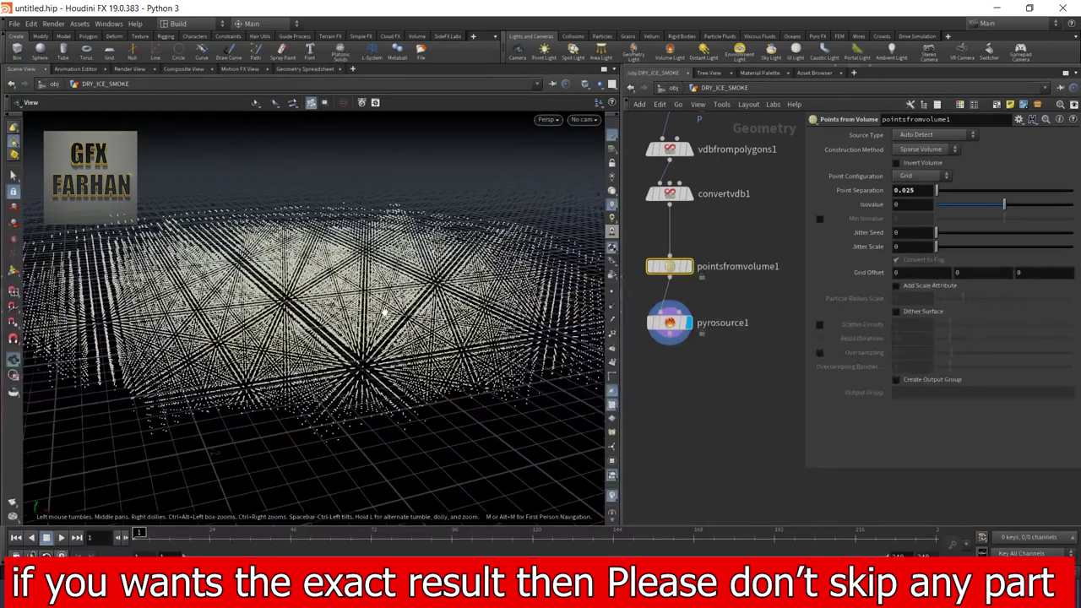
{"action": "mouse_move", "coordinate": [379, 334]}
{"action": "left_mouse_down"}
{"action": "mouse_move", "coordinate": [377, 308]}
{"action": "mouse_move", "coordinate": [381, 347]}
{"action": "left_mouse_up"}
Step: Set the jitter scale of pointsfromvolume1 to 1 and enable scatter density with a value of 5
{"action": "left_click_drag", "start_coordinate": [908, 249], "coordinate": [799, 217]}
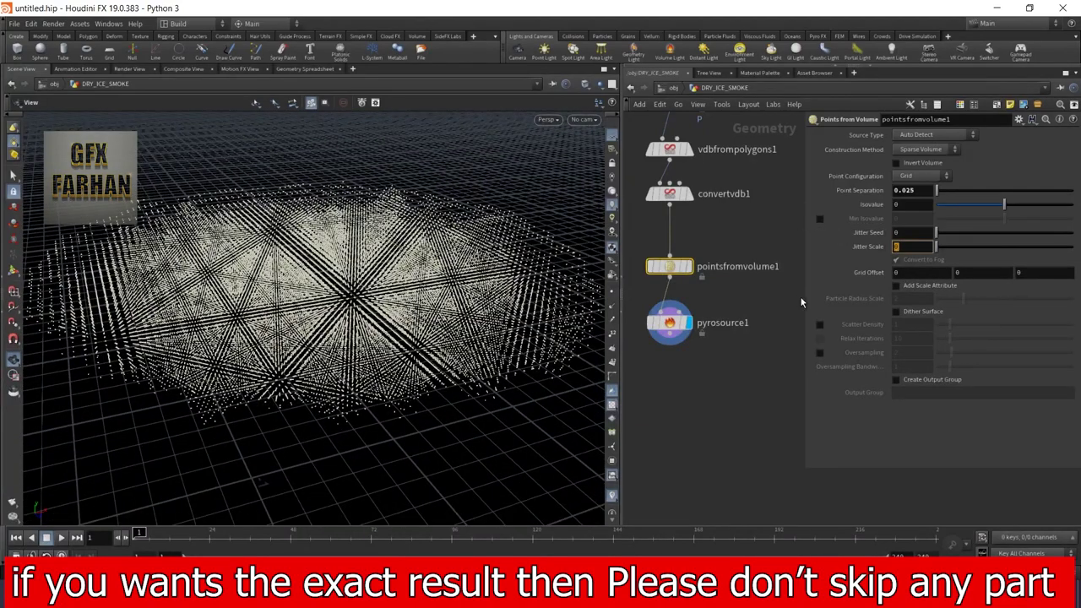
{"action": "type", "text": "1"}
{"action": "key", "text": "Return"}
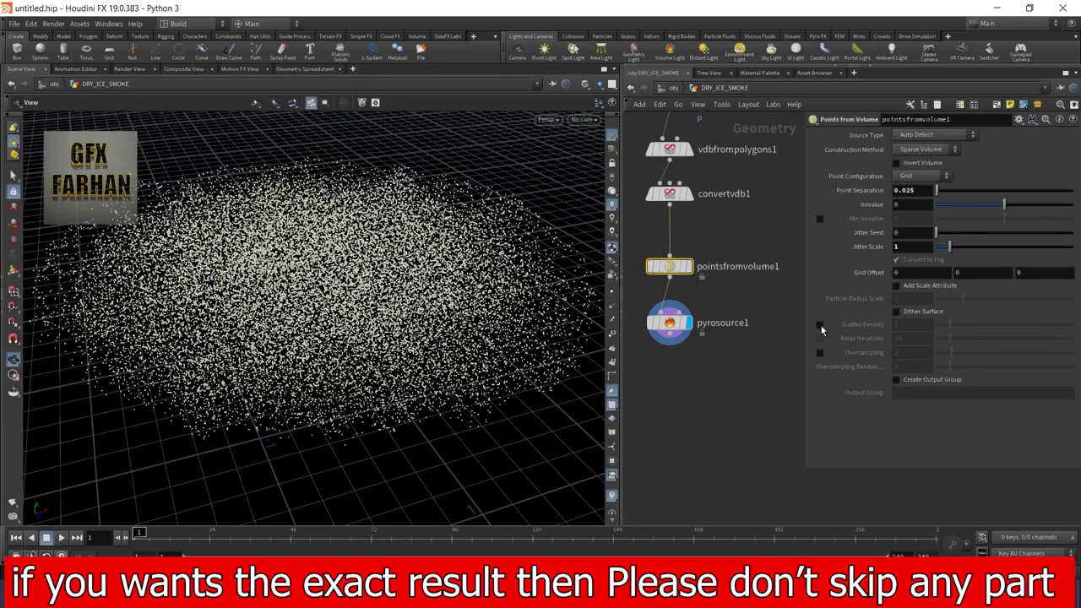
{"action": "left_click", "coordinate": [819, 326]}
{"action": "type", "text": "5"}
{"action": "key", "text": "Return"}
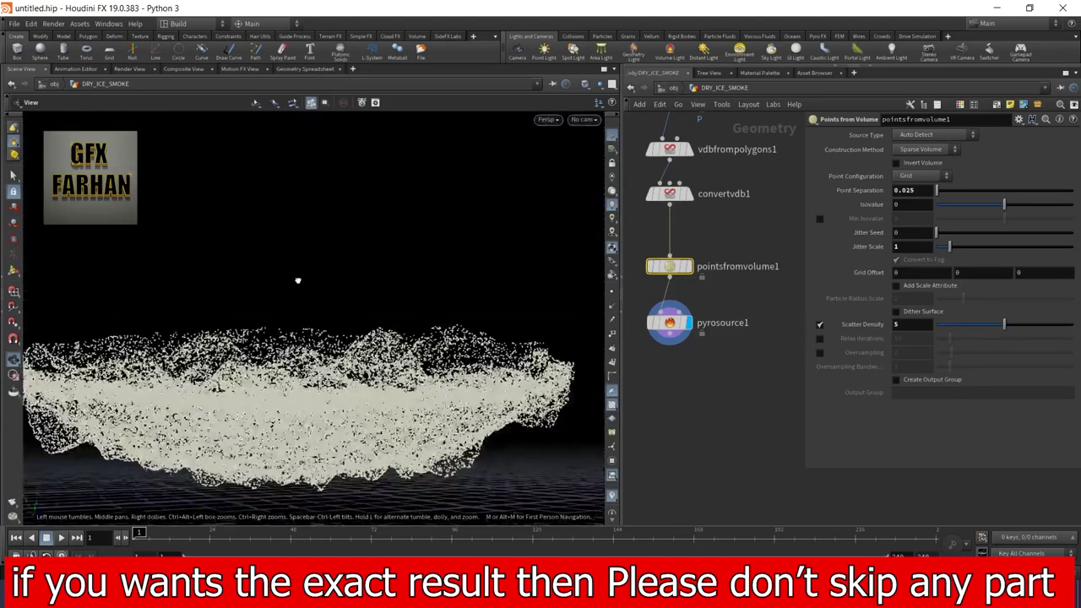
Step: Select pyrosource1 and open its Initialize presets
{"action": "left_click", "coordinate": [670, 323]}
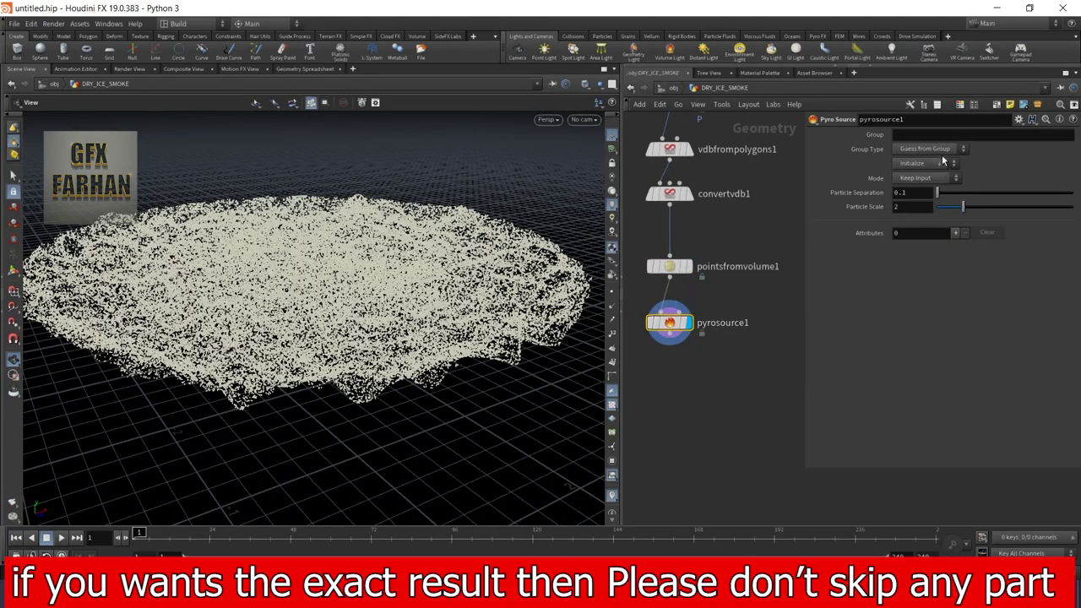
{"action": "left_click", "coordinate": [943, 161]}
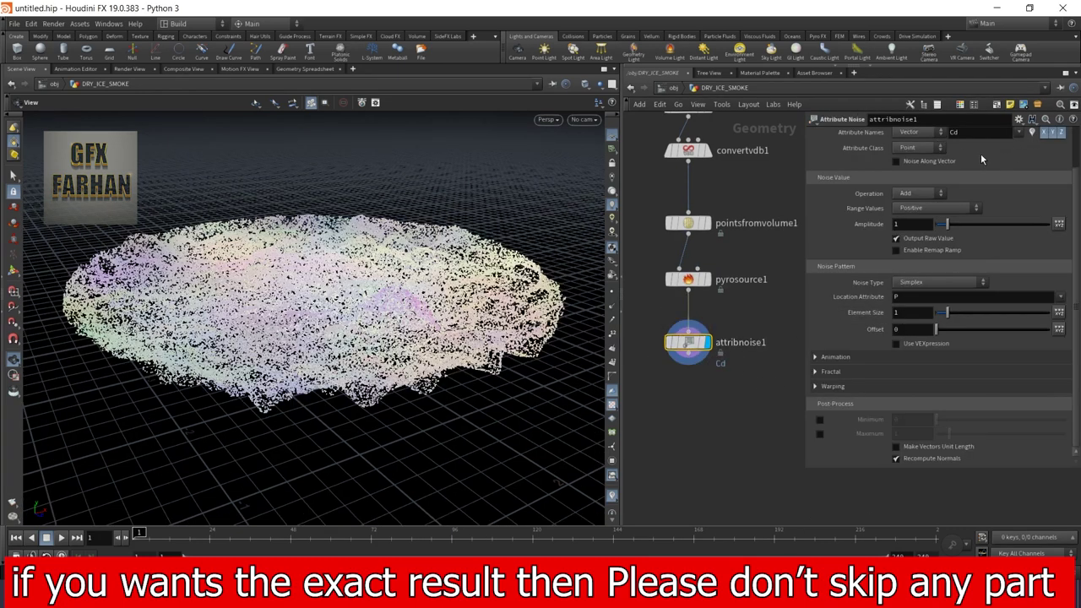
Step: Make attribnoise1 affect the P attribute and set its noise type to Alligator
{"action": "scroll", "coordinate": [980, 154], "scroll_direction": "up", "scroll_amount": 1}
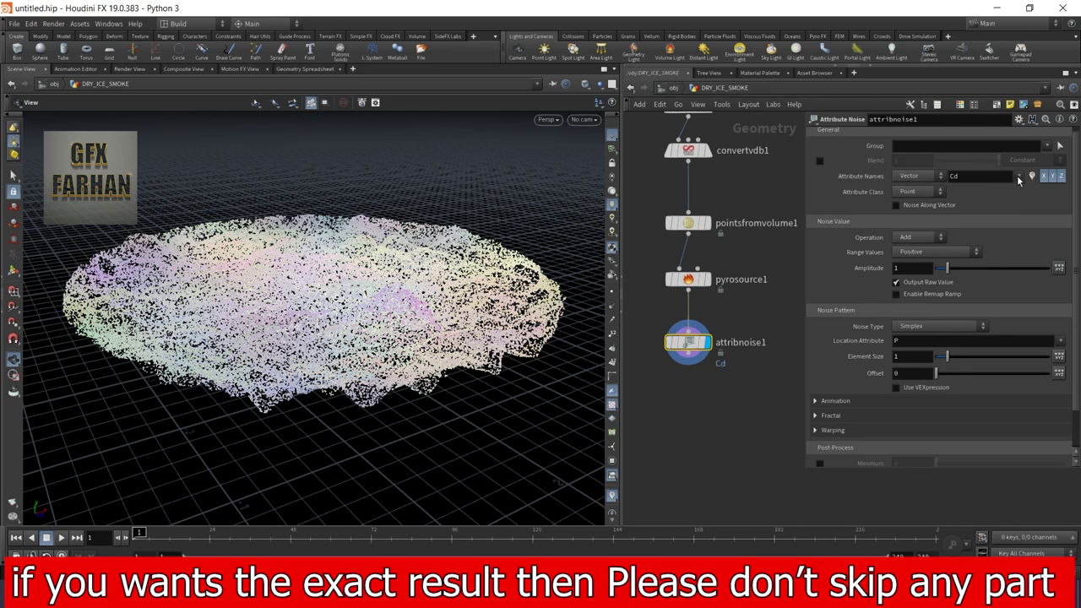
{"action": "left_click", "coordinate": [1021, 189]}
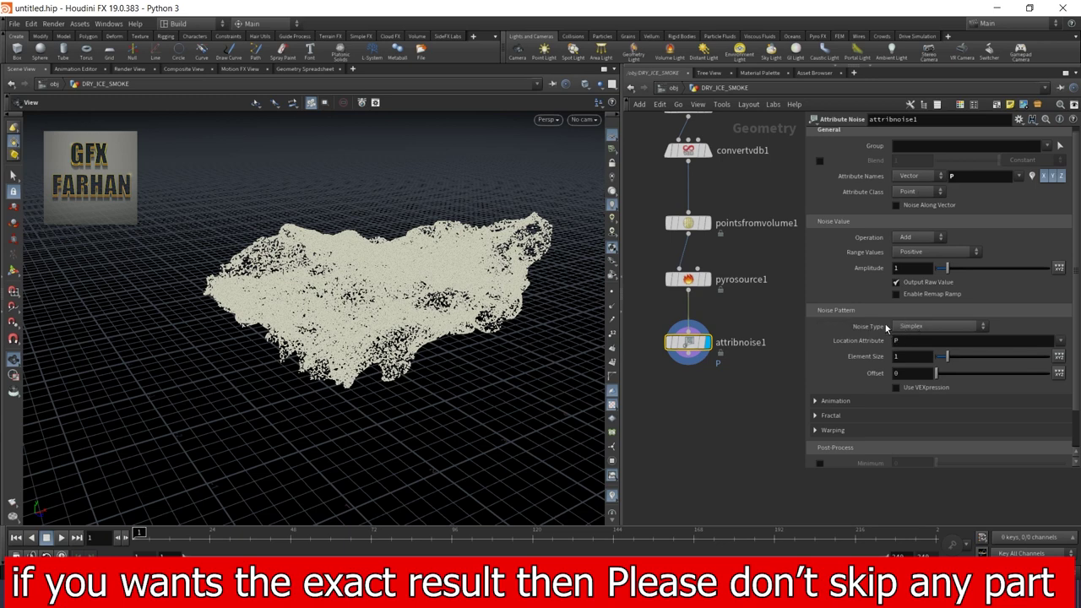
{"action": "left_click", "coordinate": [923, 330]}
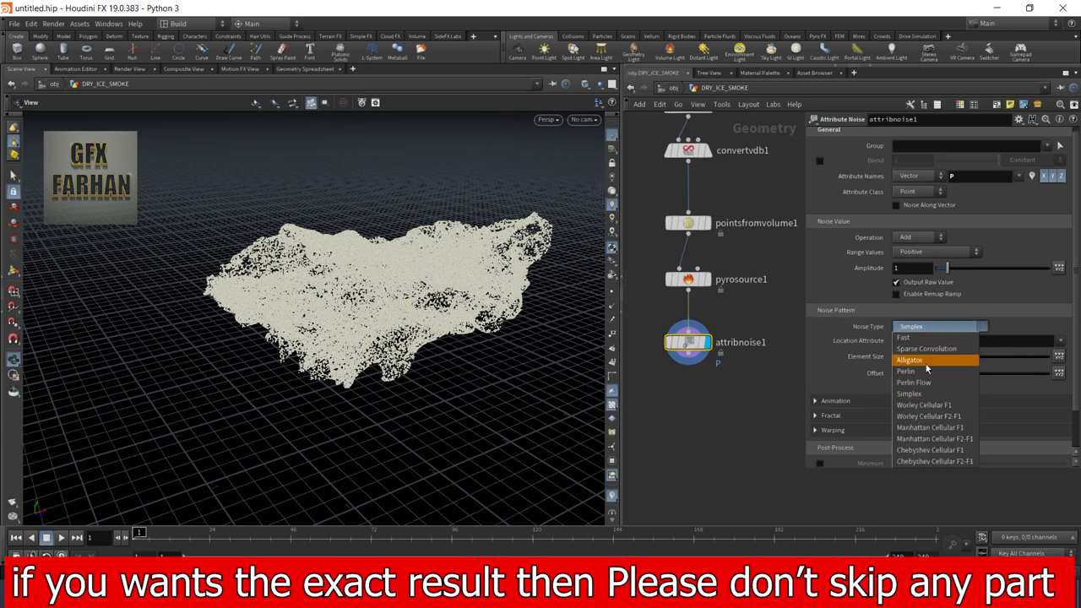
{"action": "left_click", "coordinate": [924, 362]}
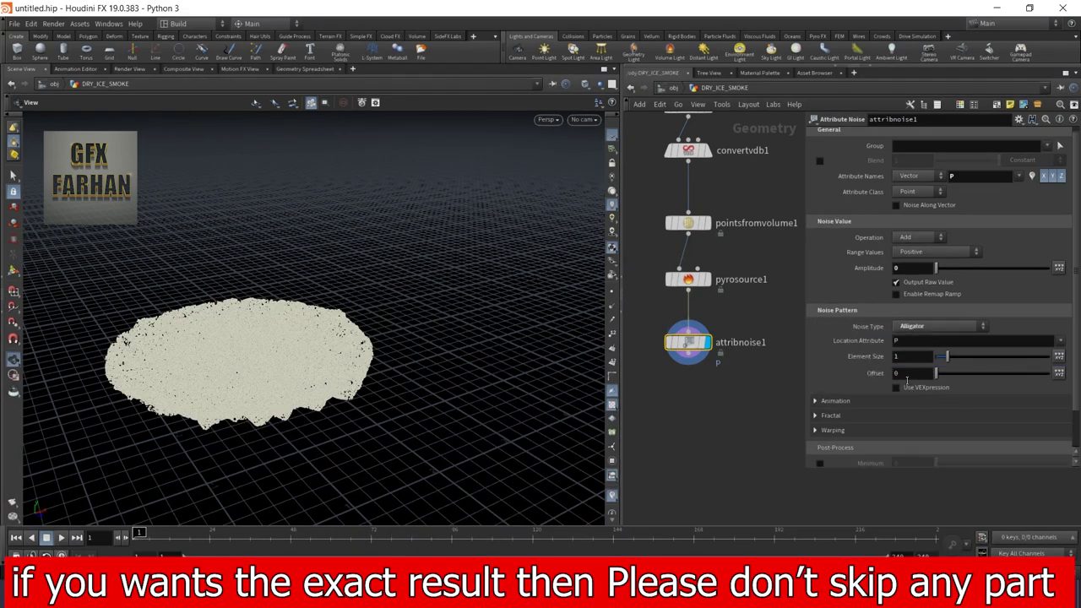
Step: Set the element size of attribnoise1 to 0.35 and its amplitude to 0.15, and inspect the displaced points
{"action": "left_click", "coordinate": [894, 356]}
{"action": "type", "text": "0"}
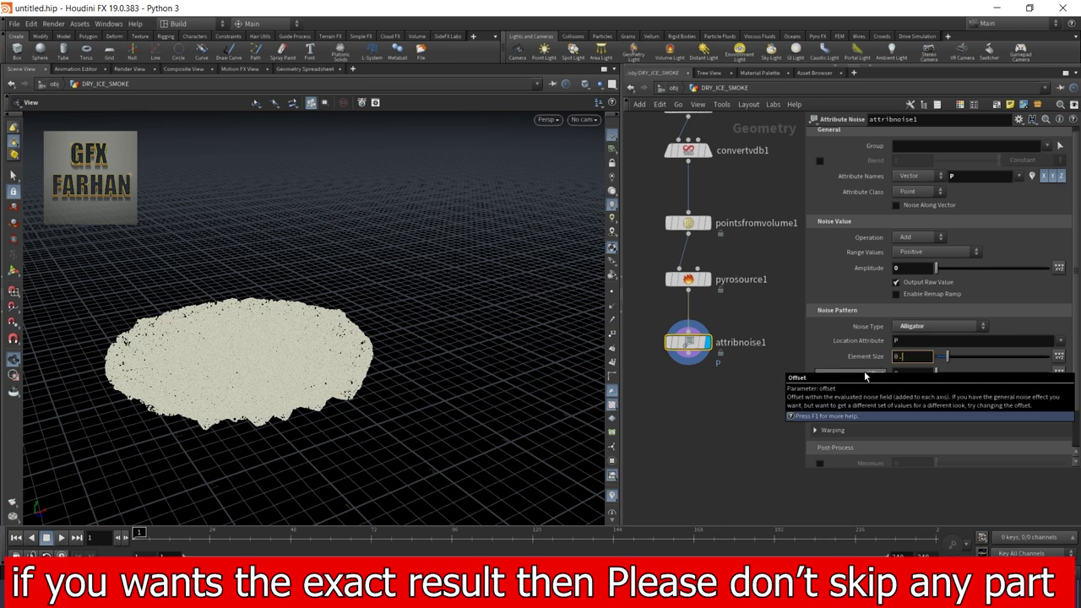
{"action": "type", "text": ".35"}
{"action": "key", "text": "Return"}
{"action": "left_click", "coordinate": [909, 267]}
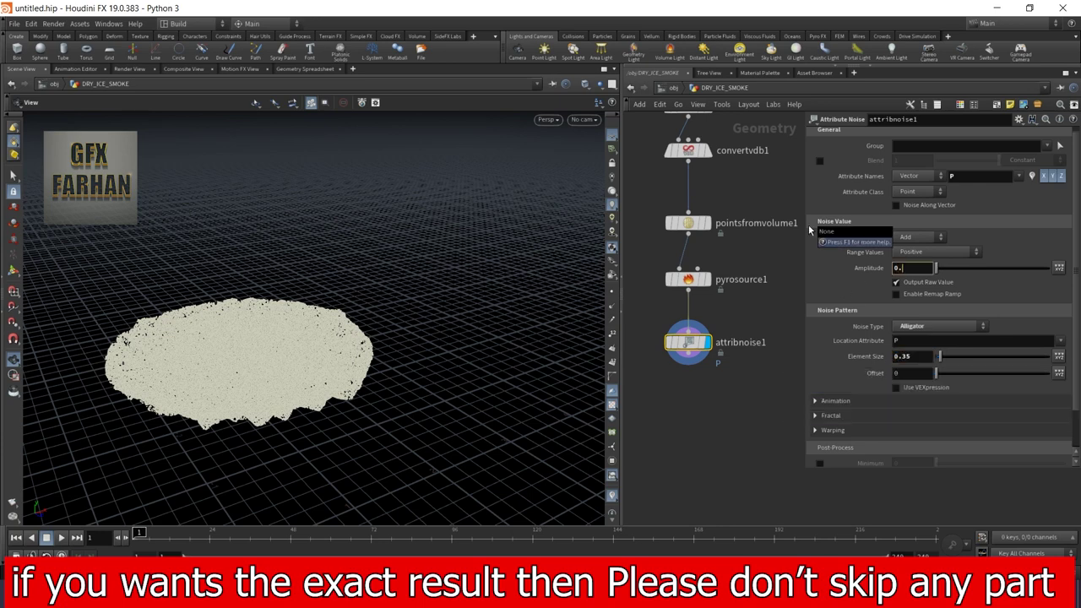
{"action": "key", "text": "Return"}
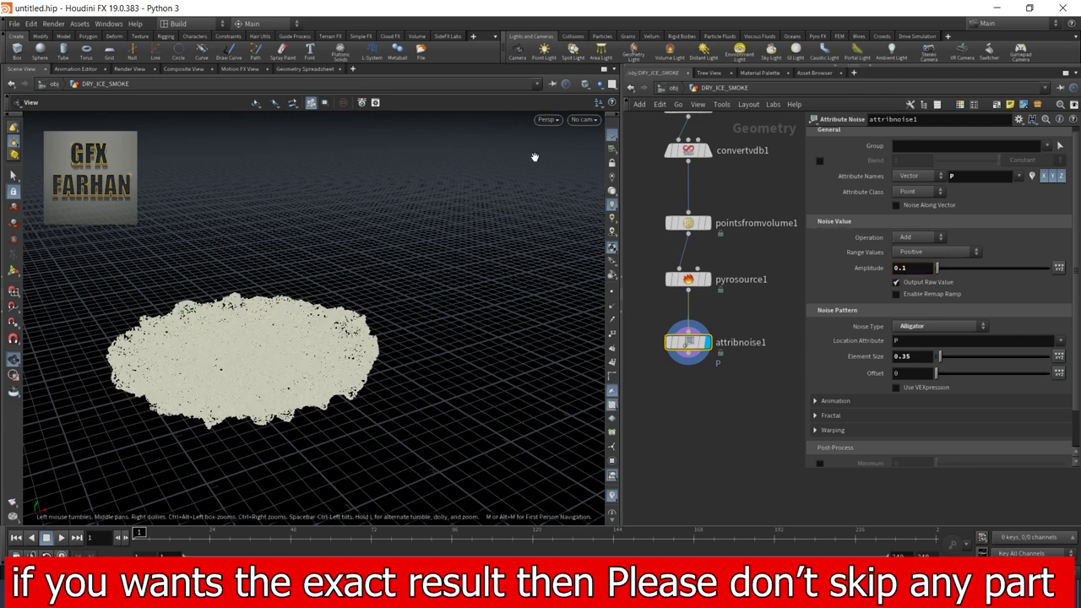
{"action": "left_click_drag", "start_coordinate": [228, 379], "coordinate": [304, 329]}
{"action": "scroll", "coordinate": [324, 310], "scroll_direction": "up", "scroll_amount": 4}
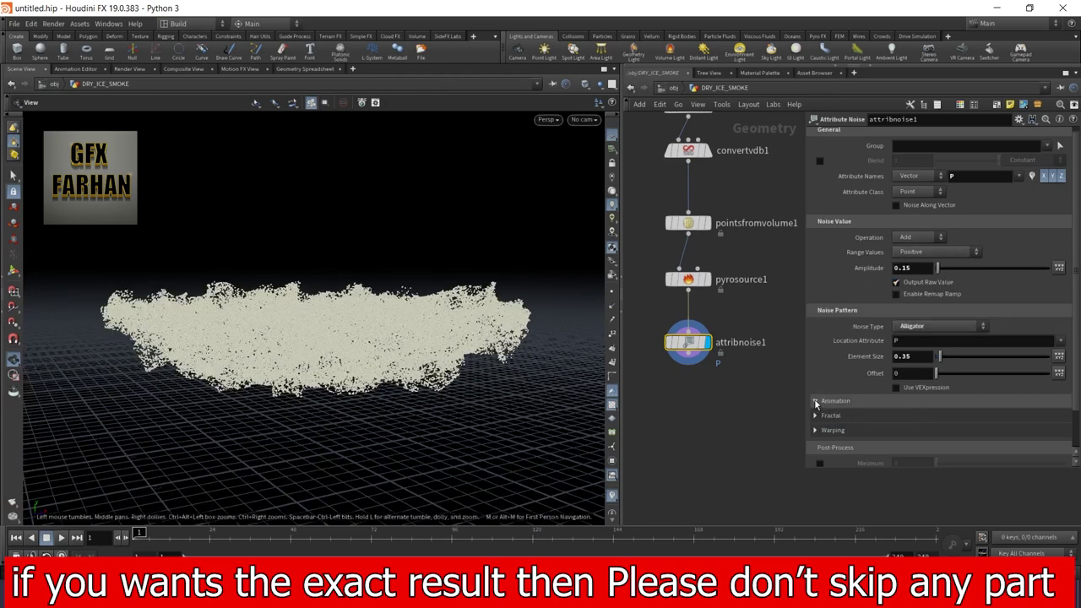
Step: Examine the animation and offset settings of attribnoise1
{"action": "left_click", "coordinate": [815, 401]}
{"action": "left_click", "coordinate": [816, 400]}
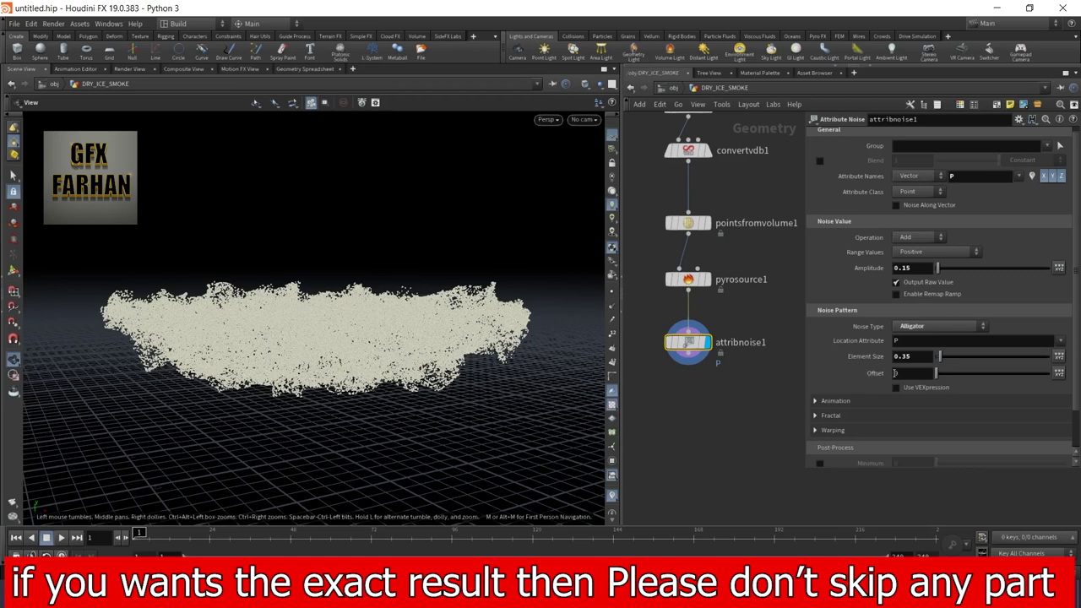
{"action": "mouse_move", "coordinate": [935, 373]}
{"action": "left_mouse_down"}
{"action": "mouse_move", "coordinate": [964, 375]}
{"action": "mouse_move", "coordinate": [932, 375]}
{"action": "left_mouse_up"}
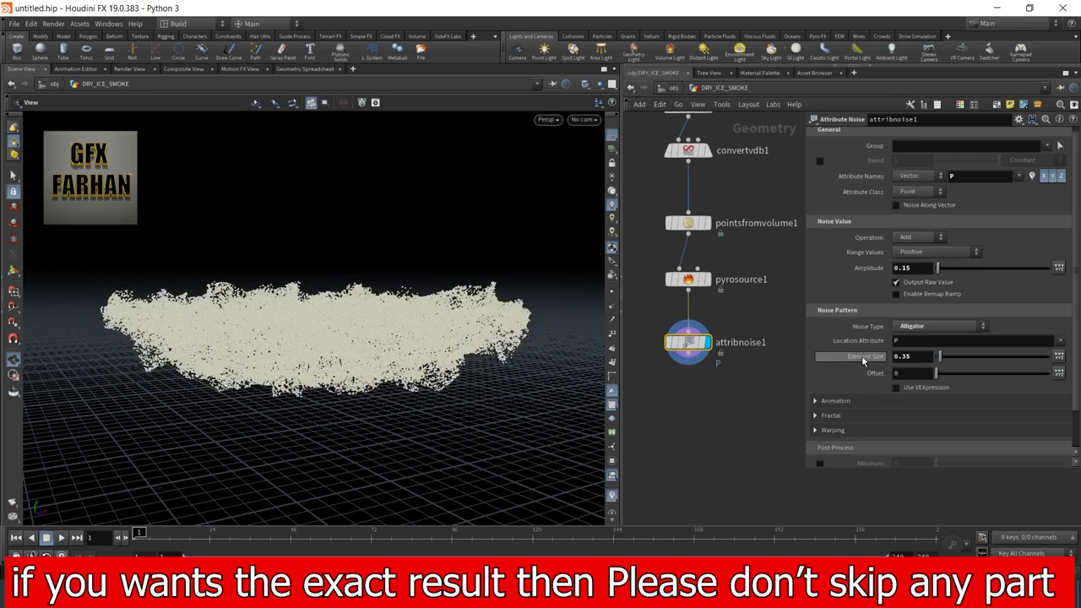
{"action": "mouse_move", "coordinate": [709, 354]}
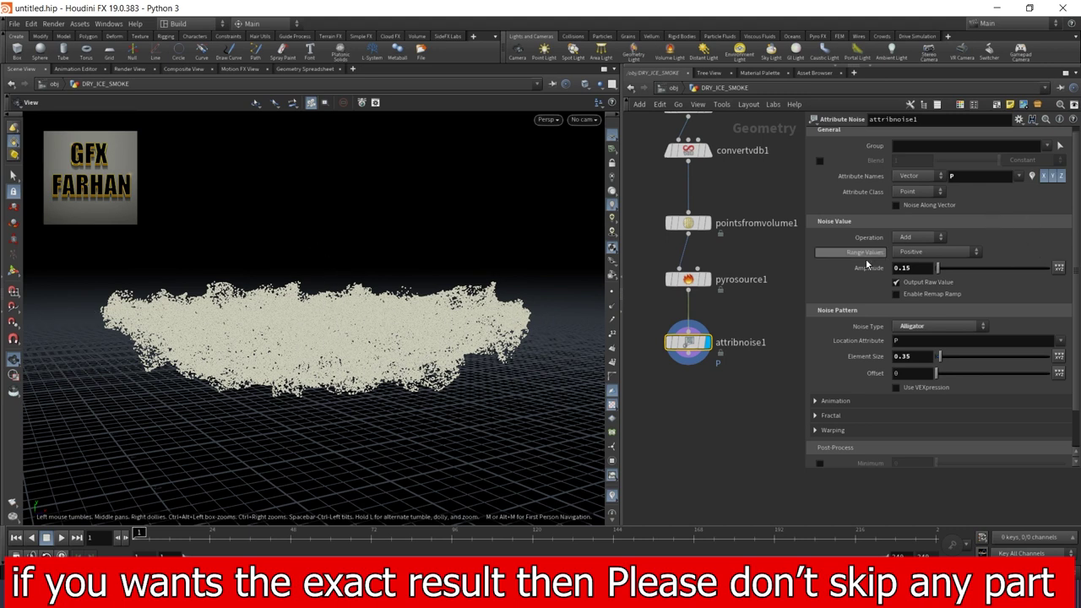
Step: Enable the per-axis amplitude scale on attribnoise1 and set it to 0, 1, 0
{"action": "left_click", "coordinate": [1058, 267]}
{"action": "double_click", "coordinate": [909, 283]}
{"action": "type", "text": "0"}
{"action": "left_click", "coordinate": [1030, 284]}
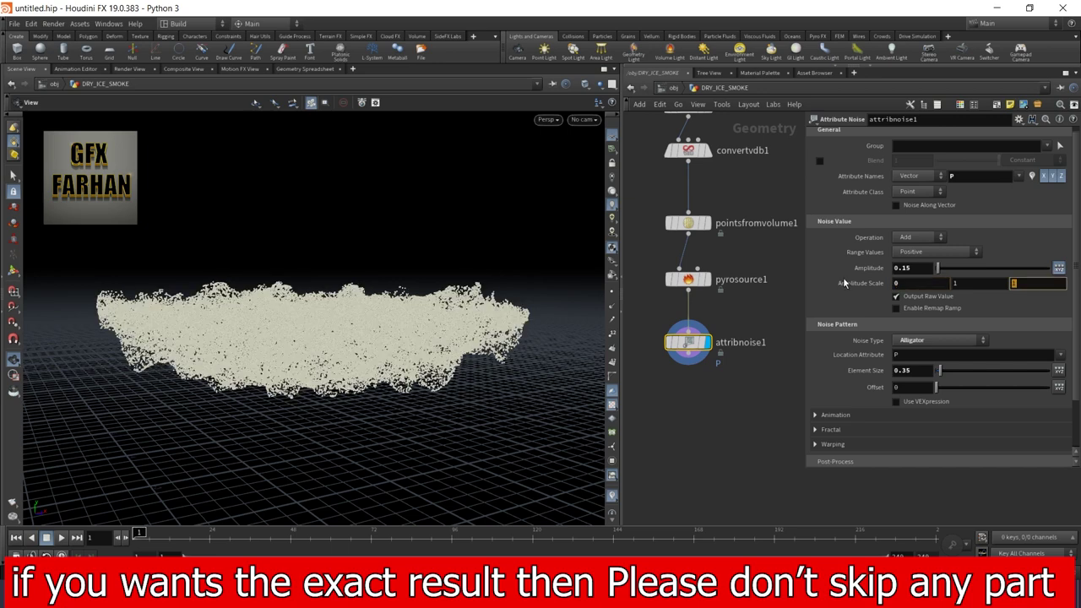
{"action": "type", "text": "0"}
{"action": "key", "text": "Return"}
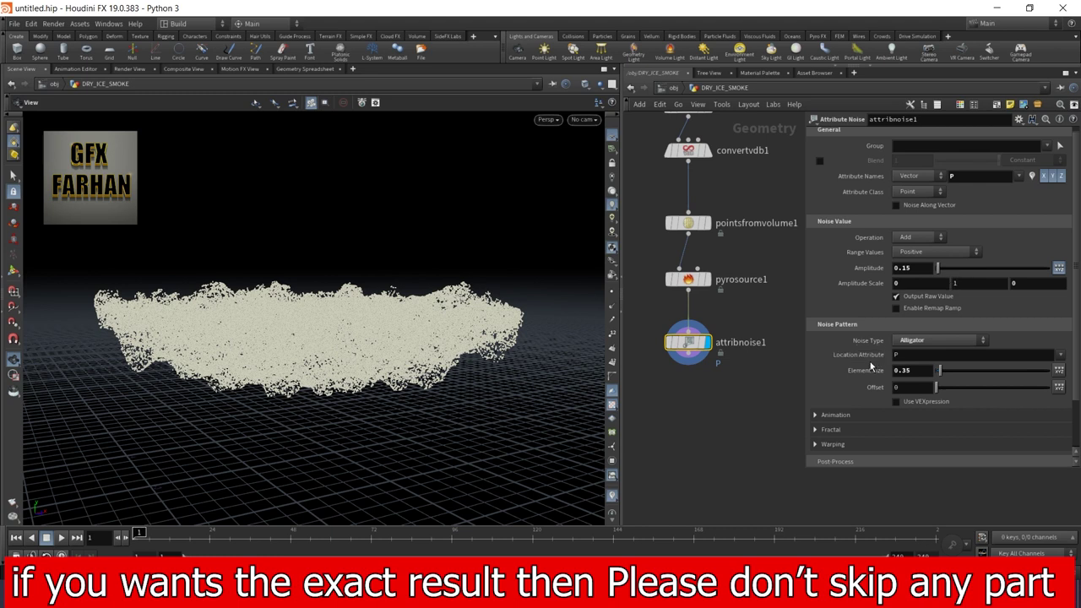
Step: Enable the per-axis offset on attribnoise1, set its Y value to $T*3, and play the animation
{"action": "left_click", "coordinate": [1058, 389]}
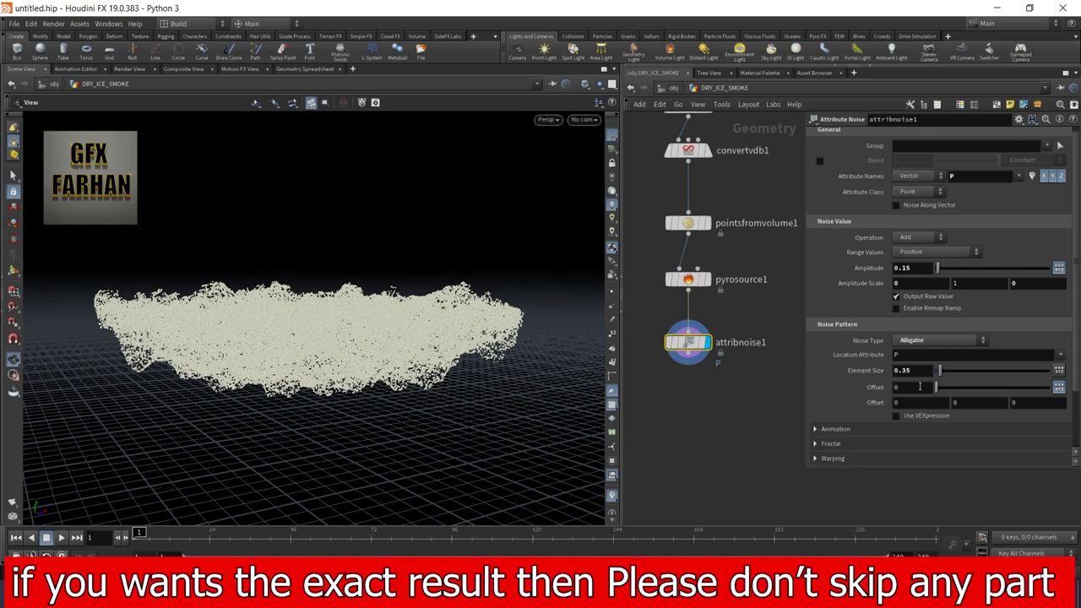
{"action": "left_click_drag", "start_coordinate": [949, 385], "coordinate": [923, 385]}
{"action": "left_click", "coordinate": [958, 403]}
{"action": "type", "text": "$T"}
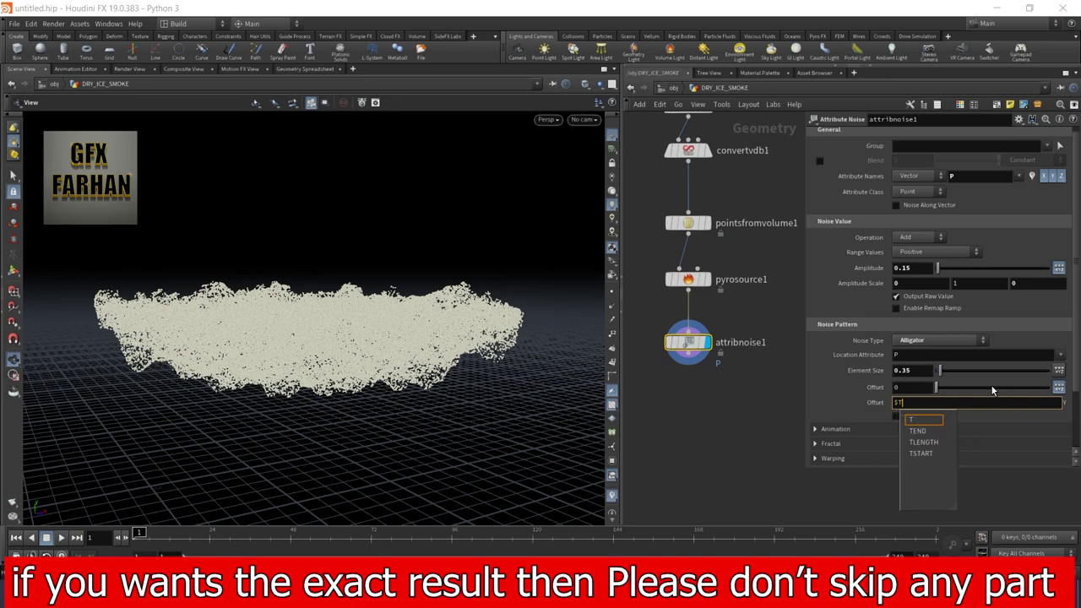
{"action": "type", "text": "*3"}
{"action": "key", "text": "Return"}
{"action": "key", "text": "Up"}
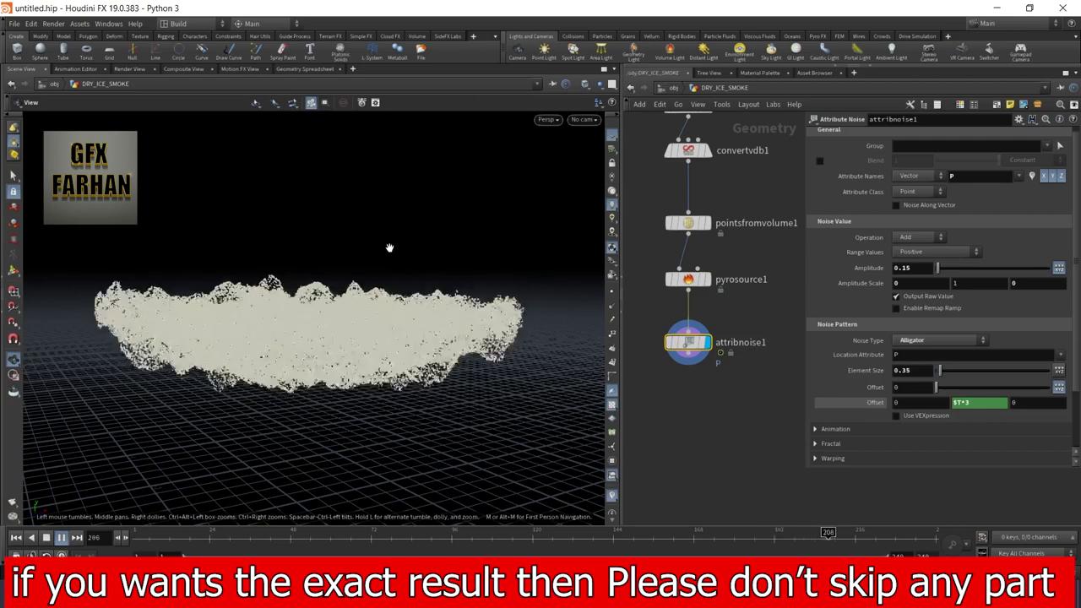
Step: Revise the multiplier in attribnoise1's Y offset expression by entering .5, and return to the first frame
{"action": "left_click", "coordinate": [979, 402]}
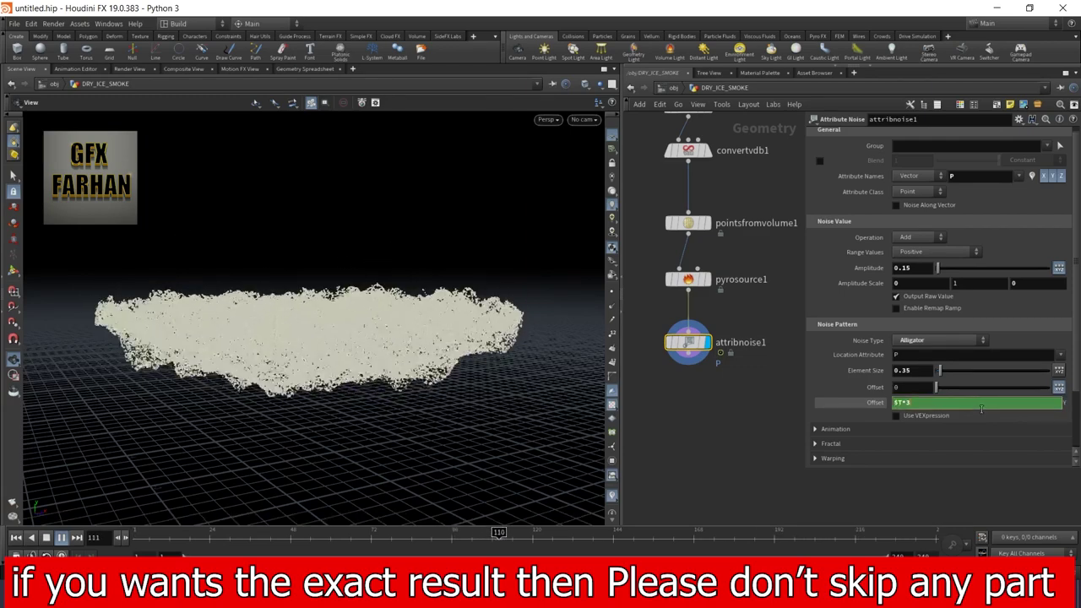
{"action": "type", "text": ".5"}
{"action": "key", "text": "Return"}
{"action": "key", "text": "ctrl+Up"}
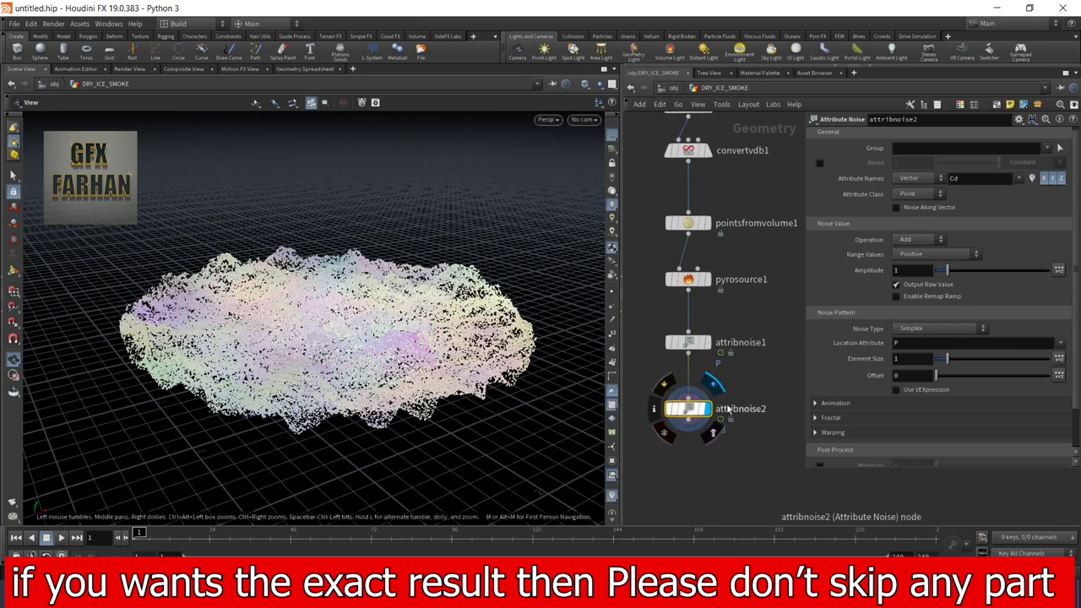
Step: Make attribnoise2 affect the float attribute density and turn on its visualization on the points
{"action": "left_click", "coordinate": [912, 178]}
{"action": "left_click", "coordinate": [913, 192]}
{"action": "left_click", "coordinate": [1019, 178]}
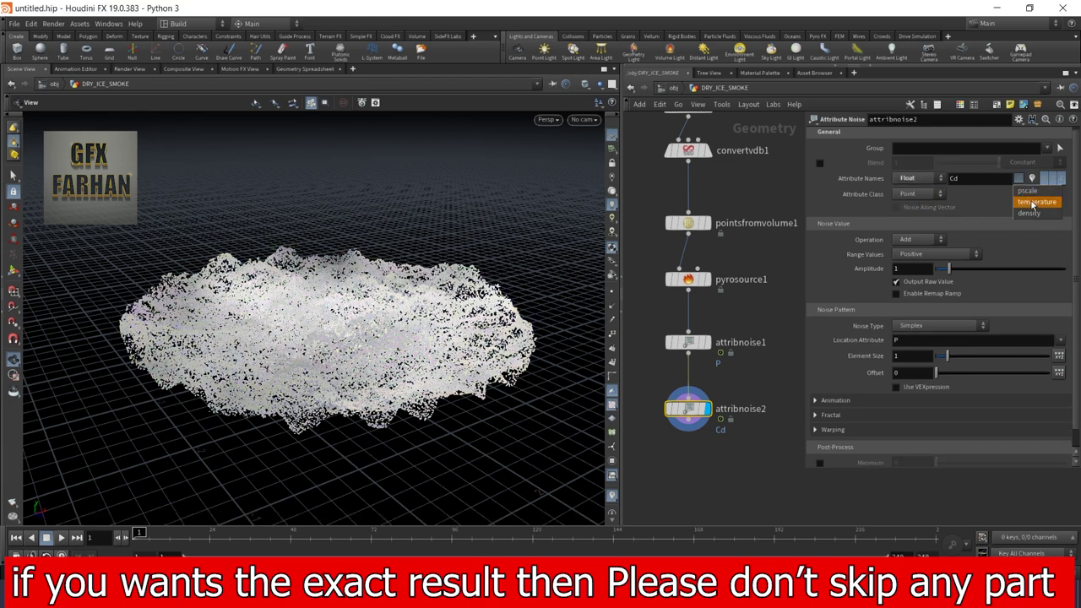
{"action": "left_click", "coordinate": [1043, 212]}
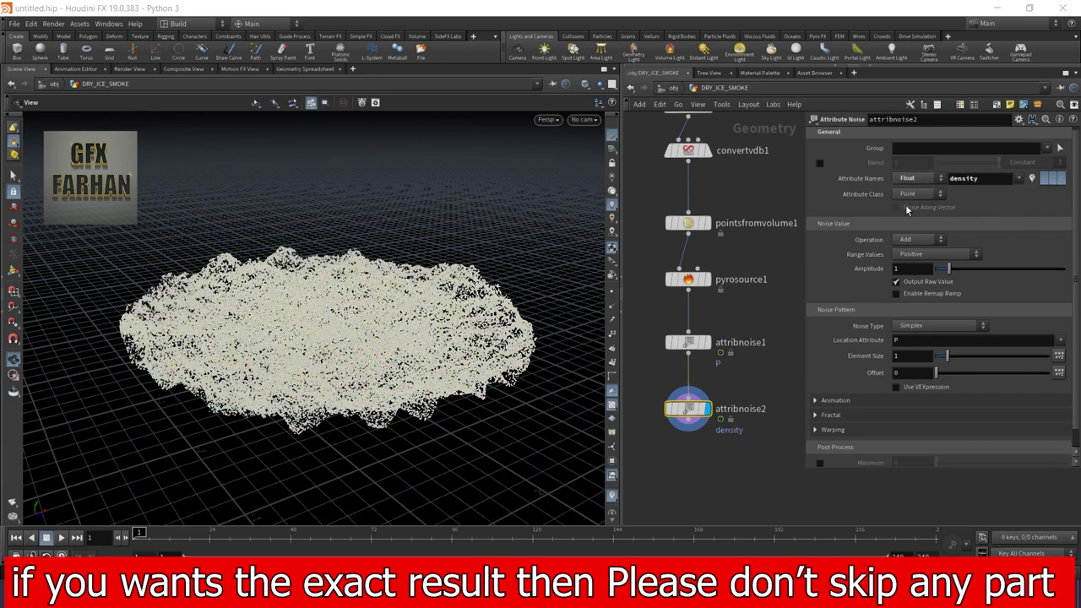
{"action": "left_click", "coordinate": [1032, 179]}
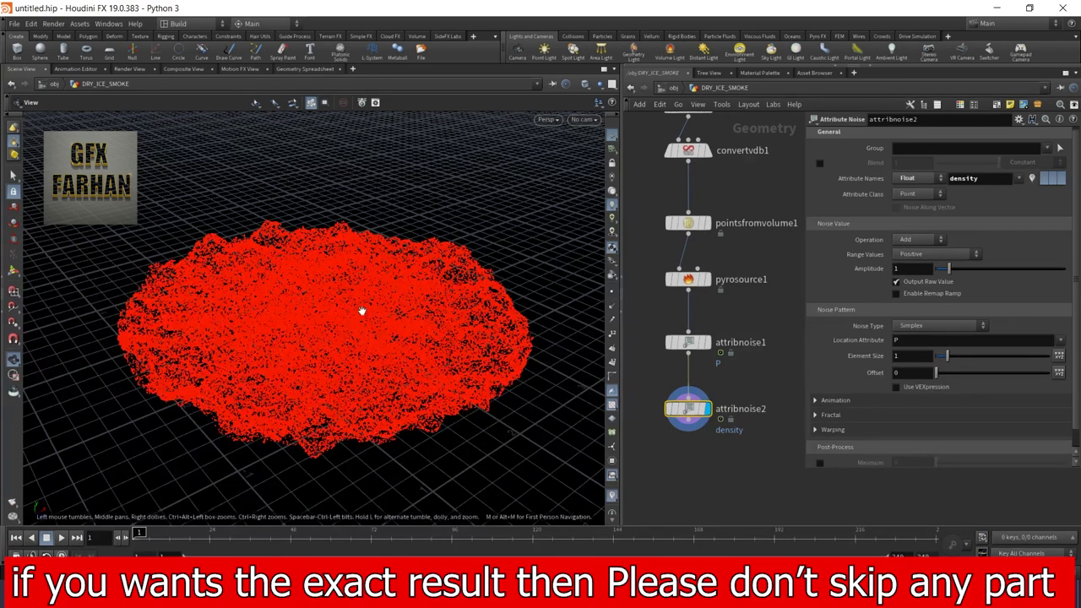
{"action": "left_click_drag", "start_coordinate": [350, 321], "coordinate": [347, 324]}
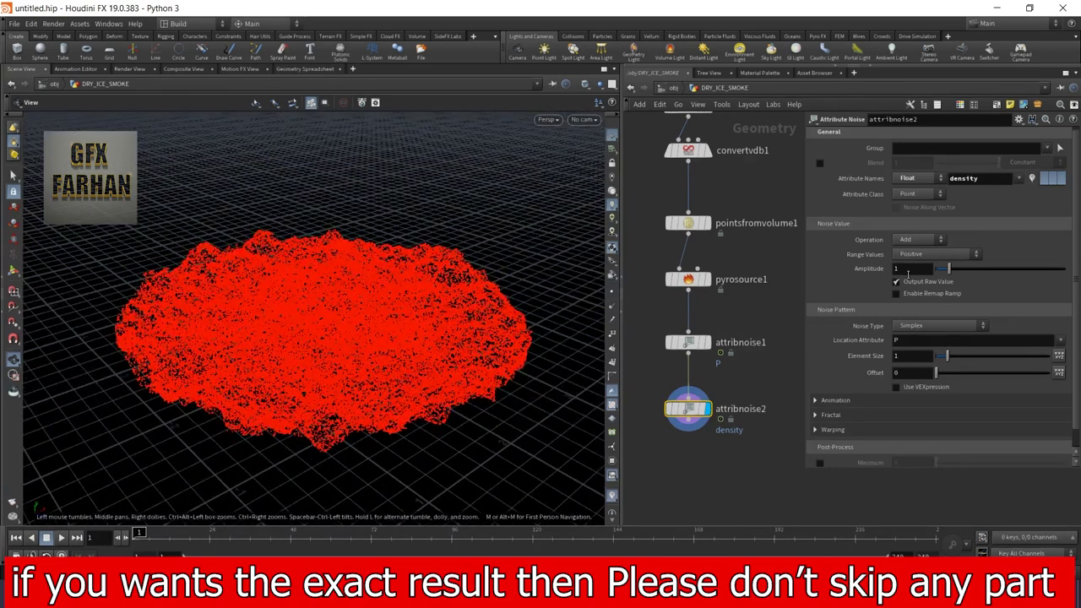
Step: Set the range values of attribnoise2 to Min/Max with a minimum of -3, and its element size to 0.25
{"action": "left_click", "coordinate": [925, 255]}
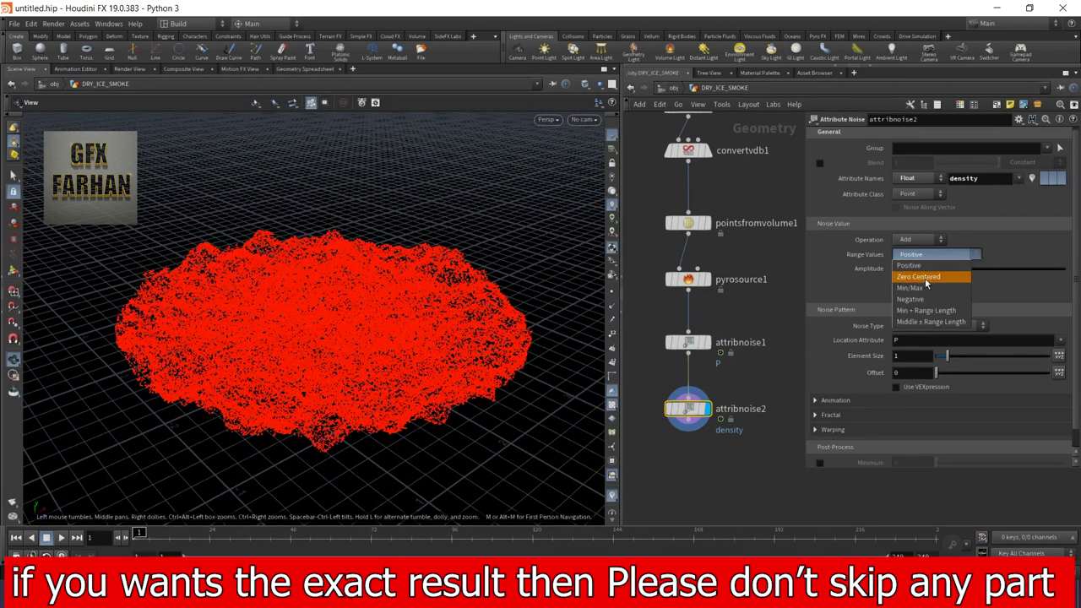
{"action": "left_click", "coordinate": [922, 287]}
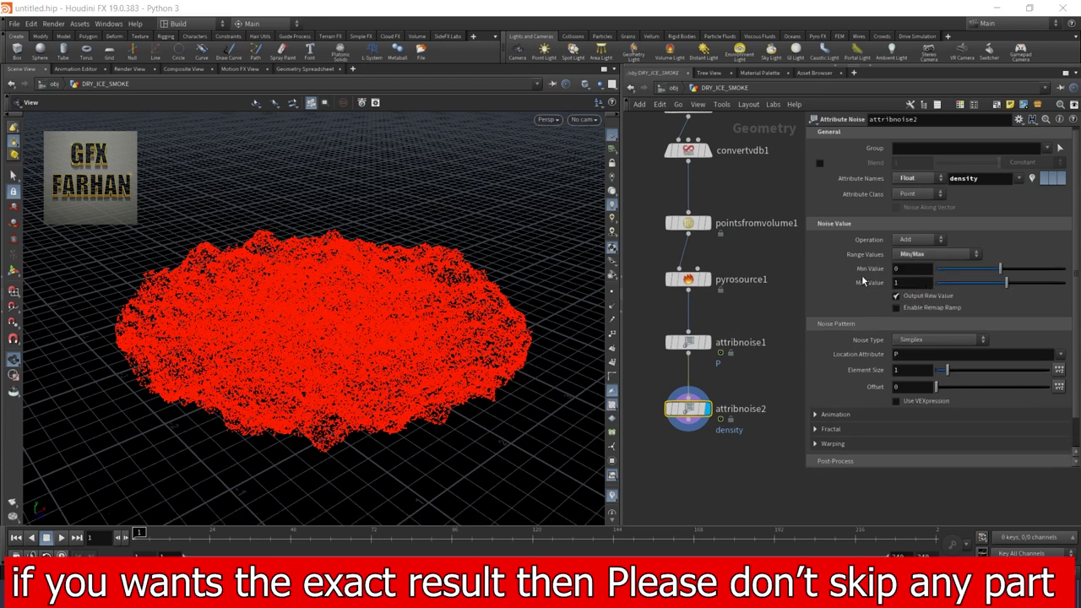
{"action": "key", "text": "shift+Tab"}
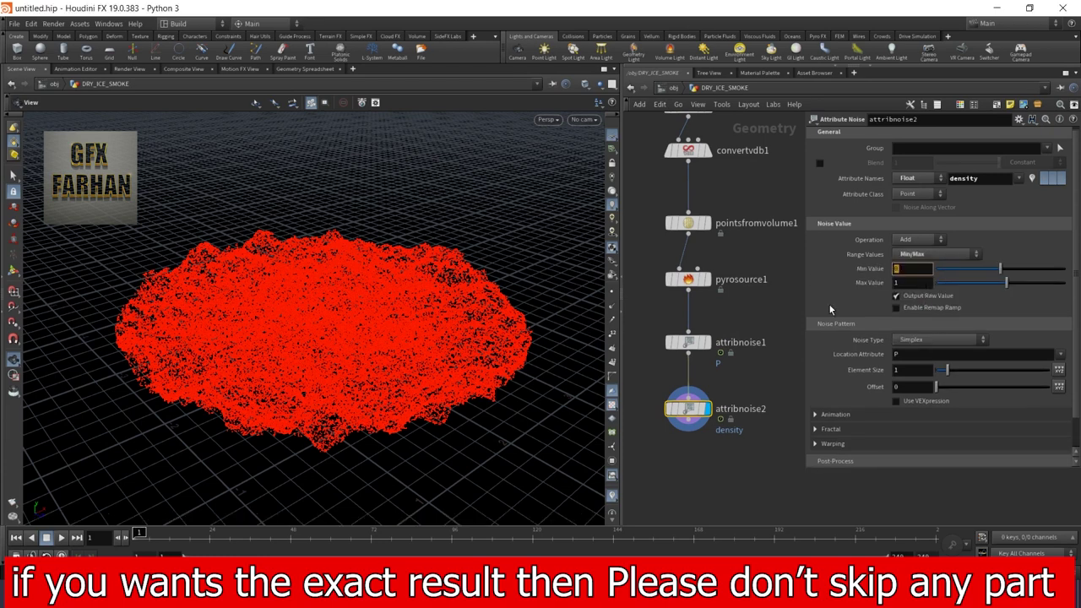
{"action": "type", "text": "-3"}
{"action": "key", "text": "Return"}
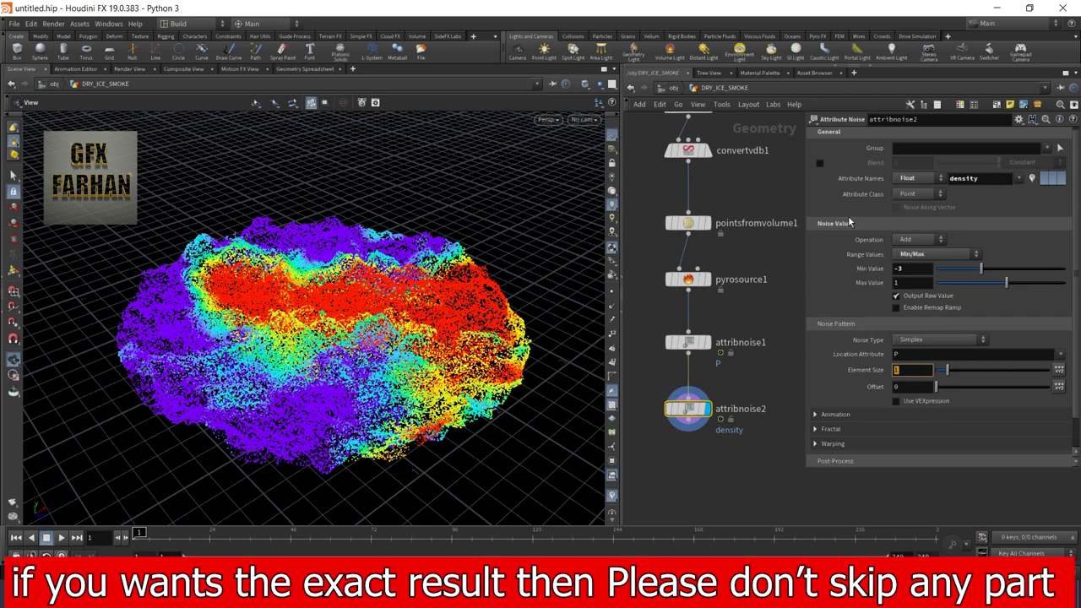
{"action": "type", "text": "0.25"}
{"action": "key", "text": "Return"}
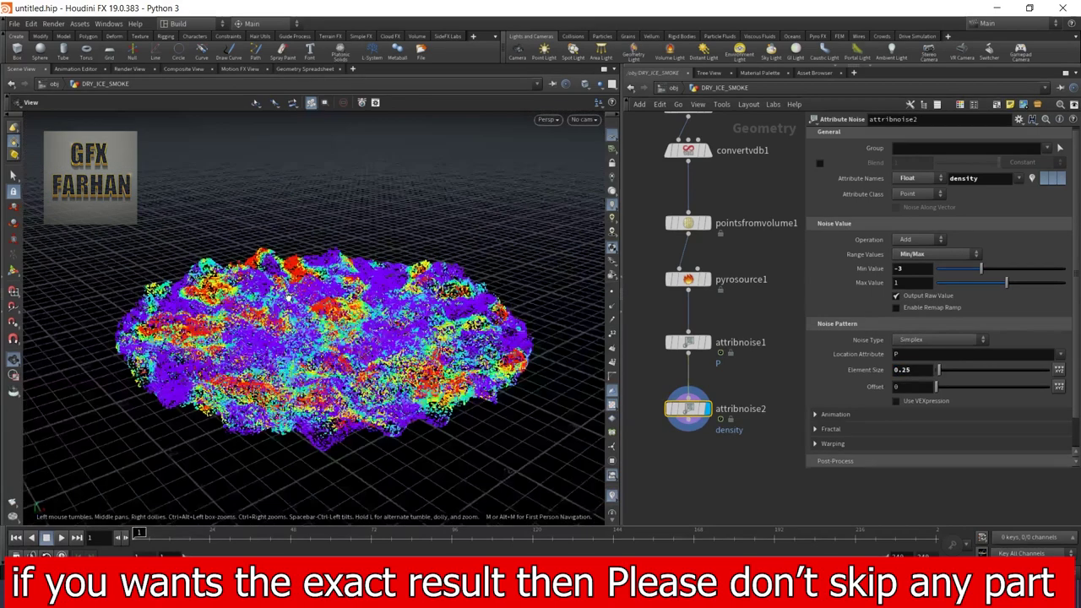
Step: Enable Animate Noise on attribnoise2, preview it, and set the pulse duration to 0.5
{"action": "left_click", "coordinate": [814, 415]}
{"action": "left_click", "coordinate": [896, 429]}
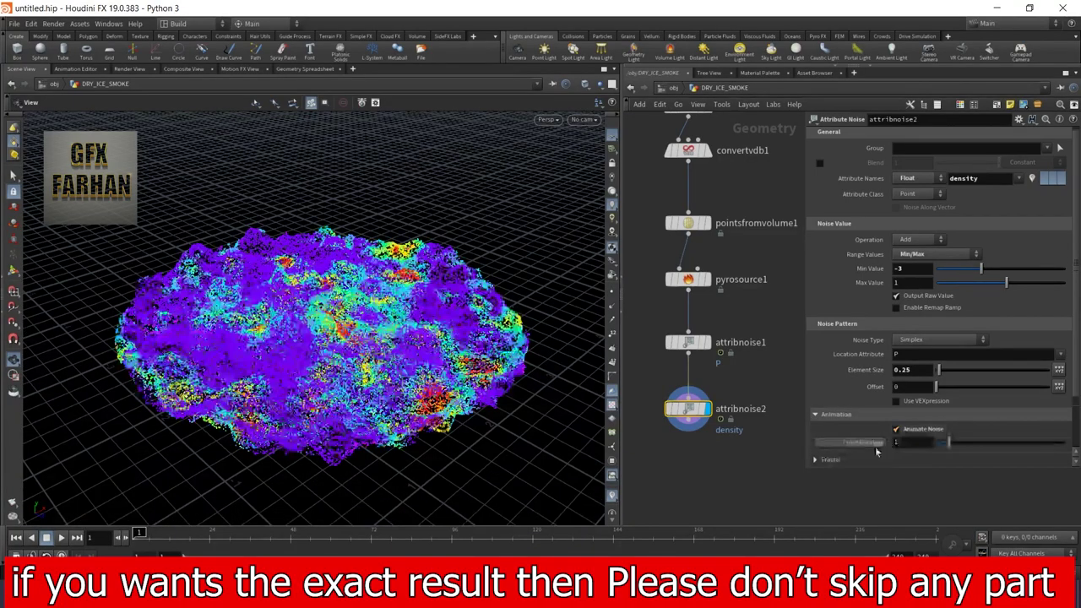
{"action": "left_click", "coordinate": [62, 538]}
{"action": "left_click", "coordinate": [61, 538]}
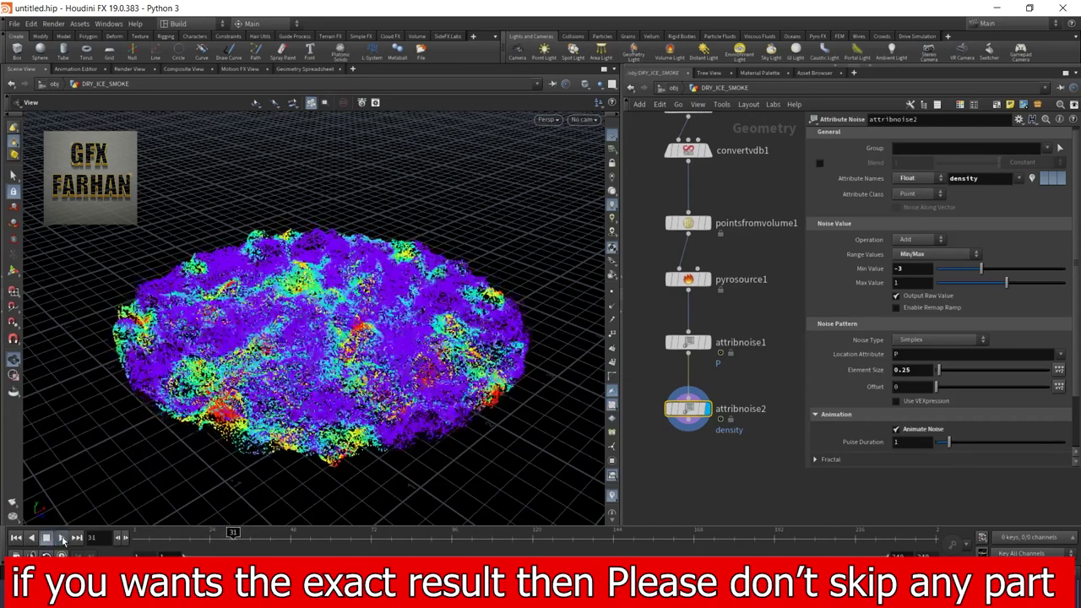
{"action": "left_click", "coordinate": [911, 441]}
{"action": "type", "text": "0.5"}
{"action": "key", "text": "Return"}
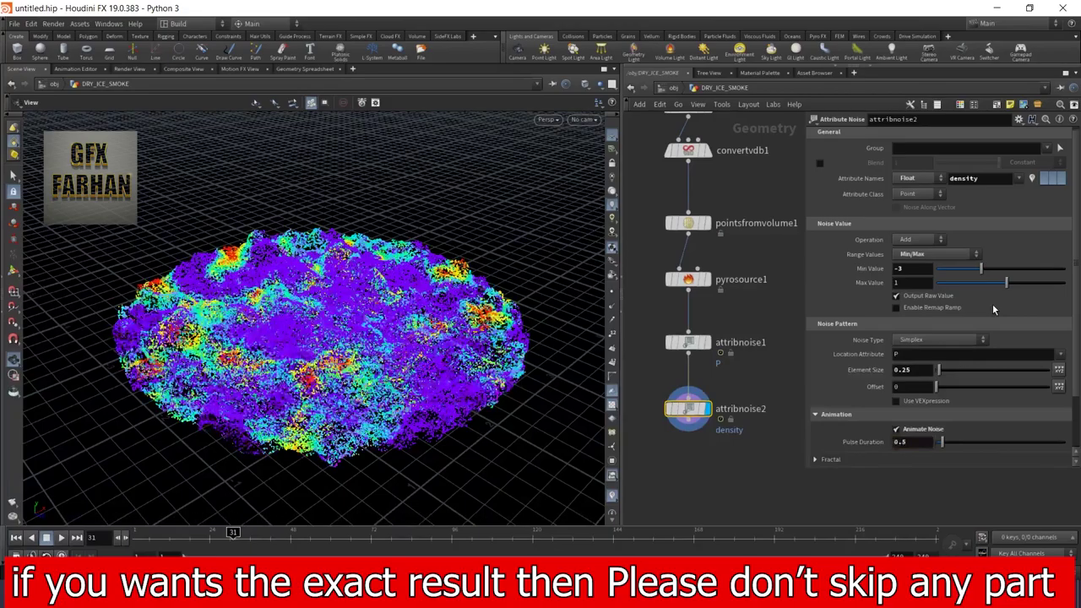
Step: Play back the animated density noise and enable the post-process Minimum of 0 on attribnoise2
{"action": "left_click", "coordinate": [61, 538]}
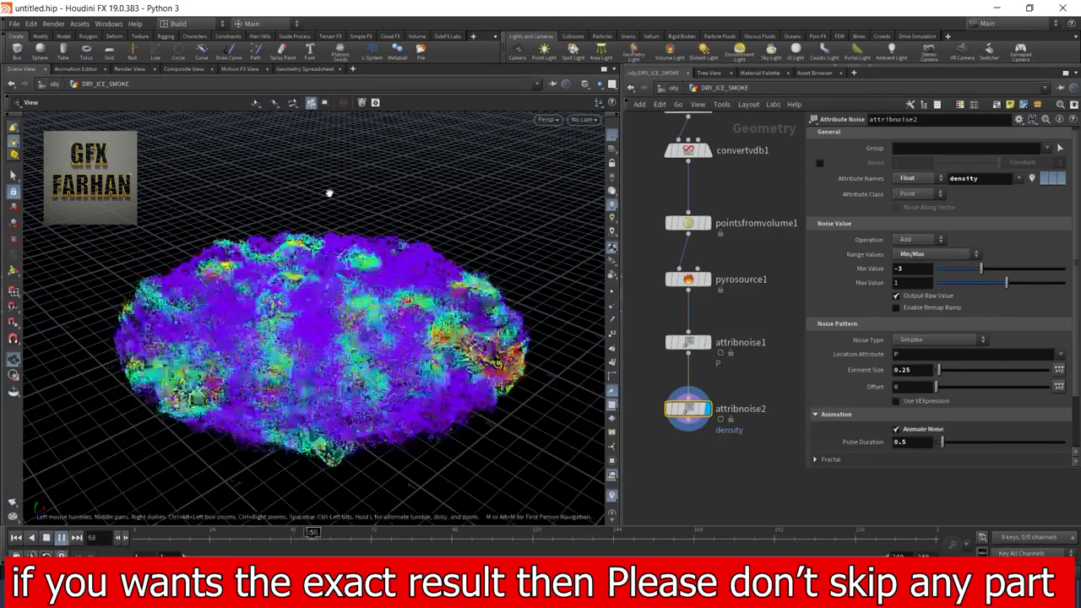
{"action": "left_click_drag", "start_coordinate": [357, 386], "coordinate": [359, 356]}
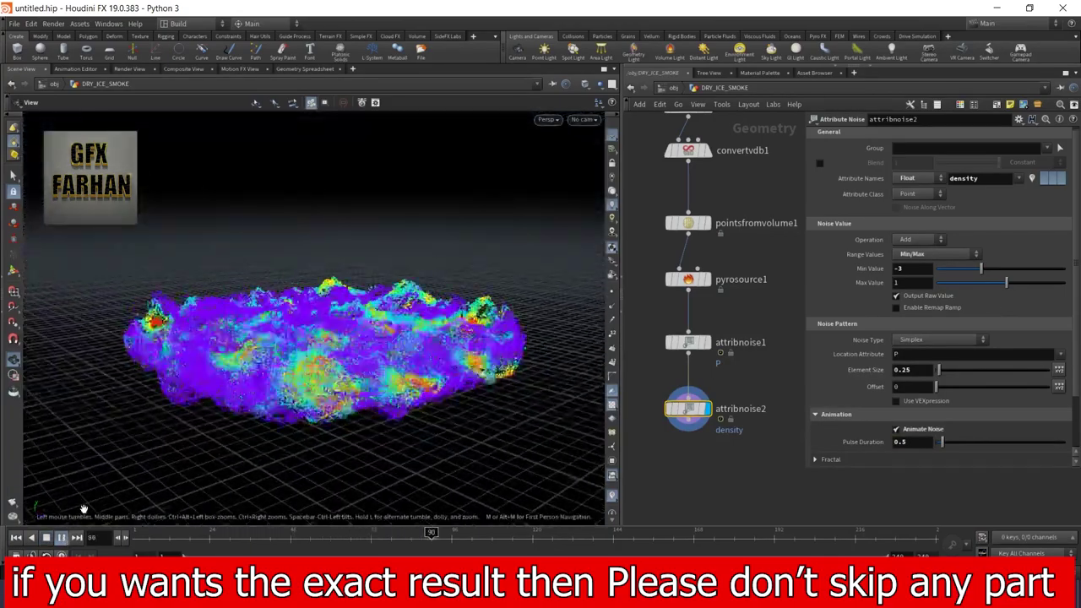
{"action": "left_click", "coordinate": [62, 537]}
{"action": "scroll", "coordinate": [1078, 322], "scroll_direction": "down", "scroll_amount": 3}
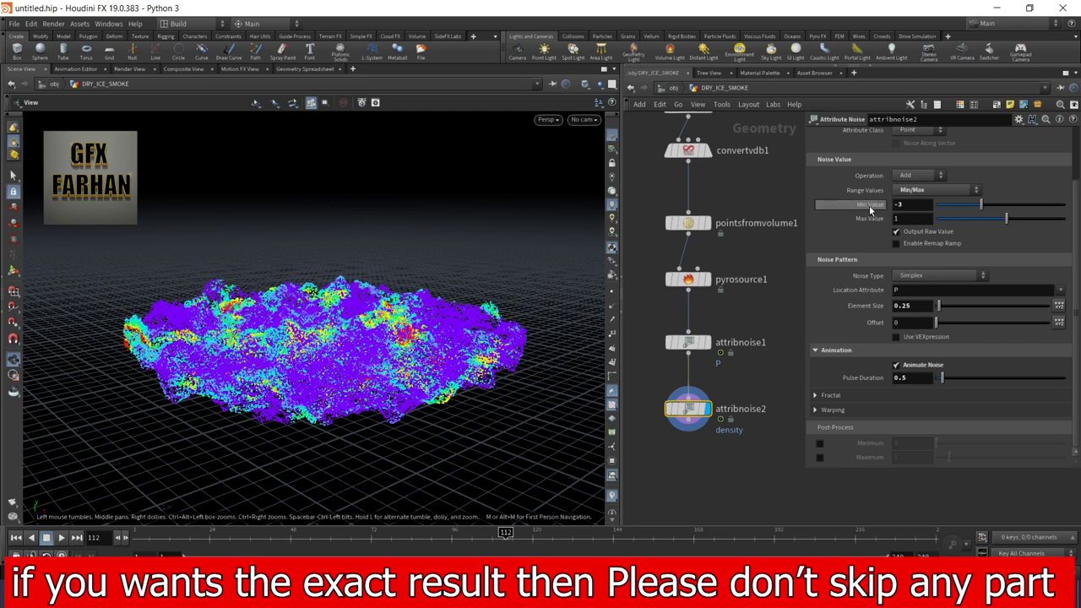
{"action": "left_click", "coordinate": [819, 444]}
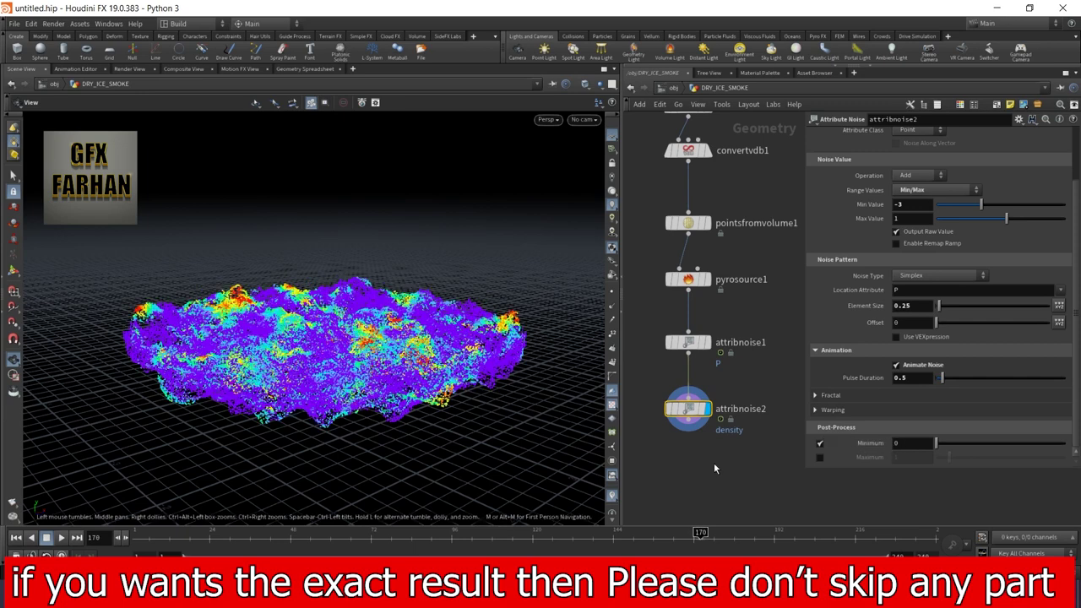
Step: Add a Volume Rasterize Attributes node after attribnoise2 and set it to rasterize density and temperature
{"action": "key", "text": "Tab"}
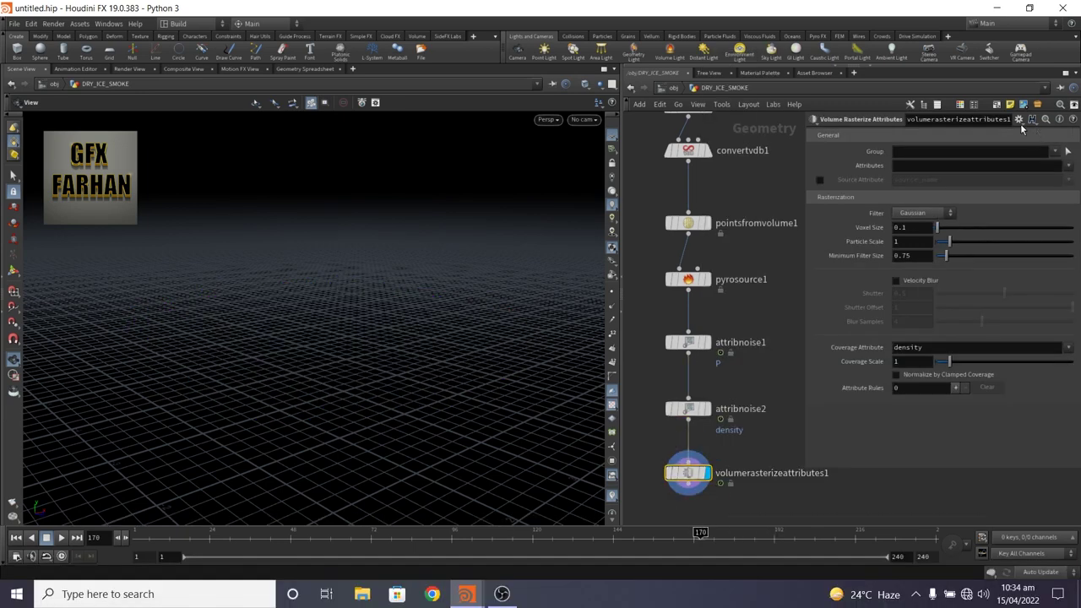
{"action": "left_click", "coordinate": [1068, 167]}
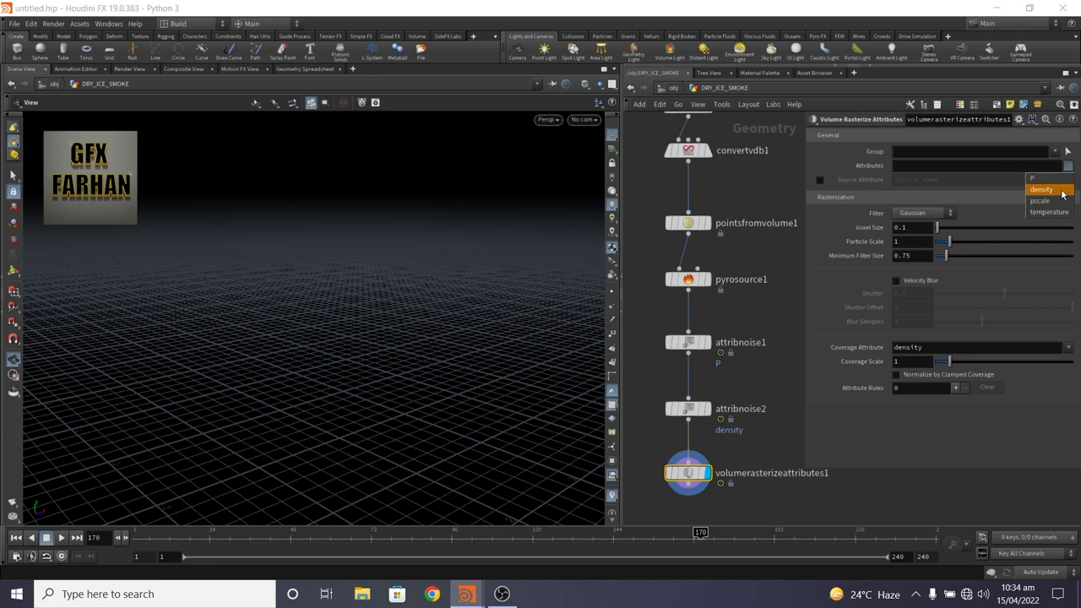
{"action": "left_click", "coordinate": [1042, 189]}
{"action": "left_click", "coordinate": [1069, 166]}
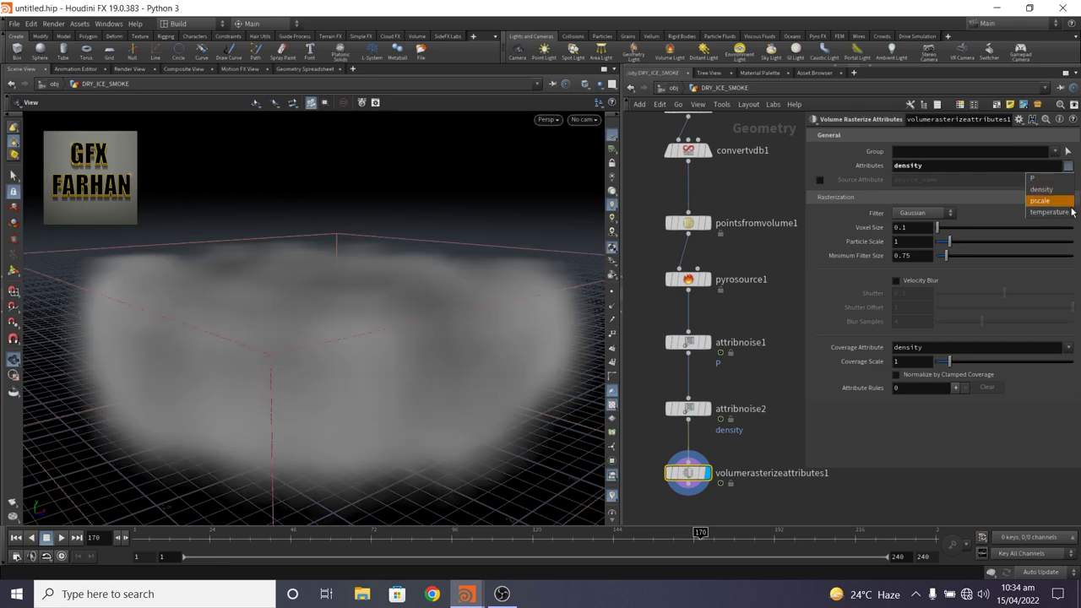
{"action": "left_click", "coordinate": [1069, 212]}
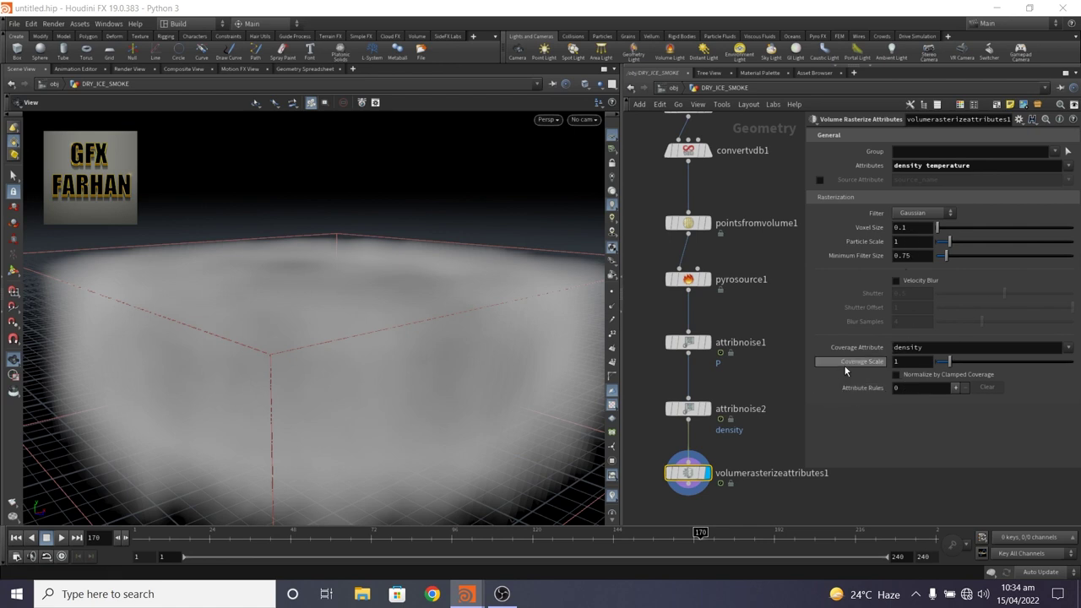
Step: Enable Normalize by Clamped Coverage on volumerasterizeattributes1 and set its particle scale to 0.75
{"action": "left_click", "coordinate": [896, 374]}
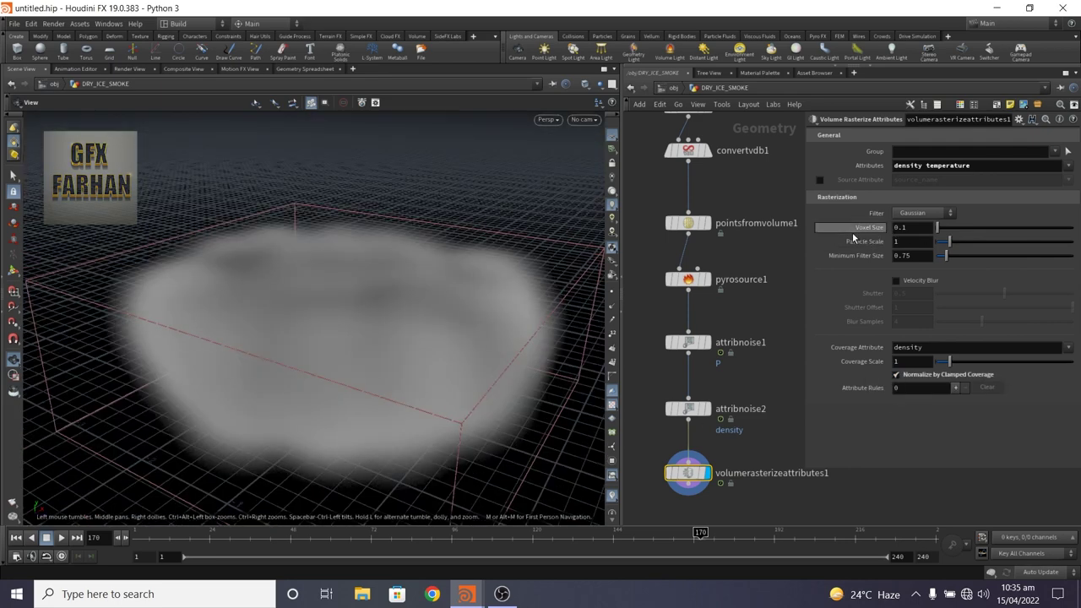
{"action": "left_click", "coordinate": [902, 242]}
{"action": "type", "text": "0.75"}
{"action": "key", "text": "Return"}
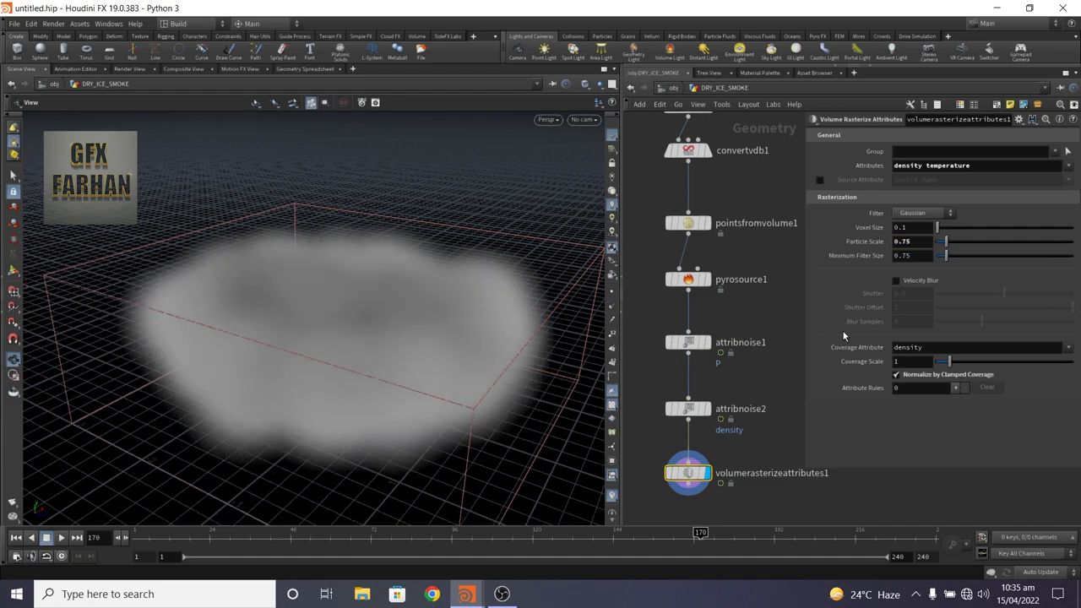
{"action": "left_click_drag", "start_coordinate": [381, 340], "coordinate": [391, 354]}
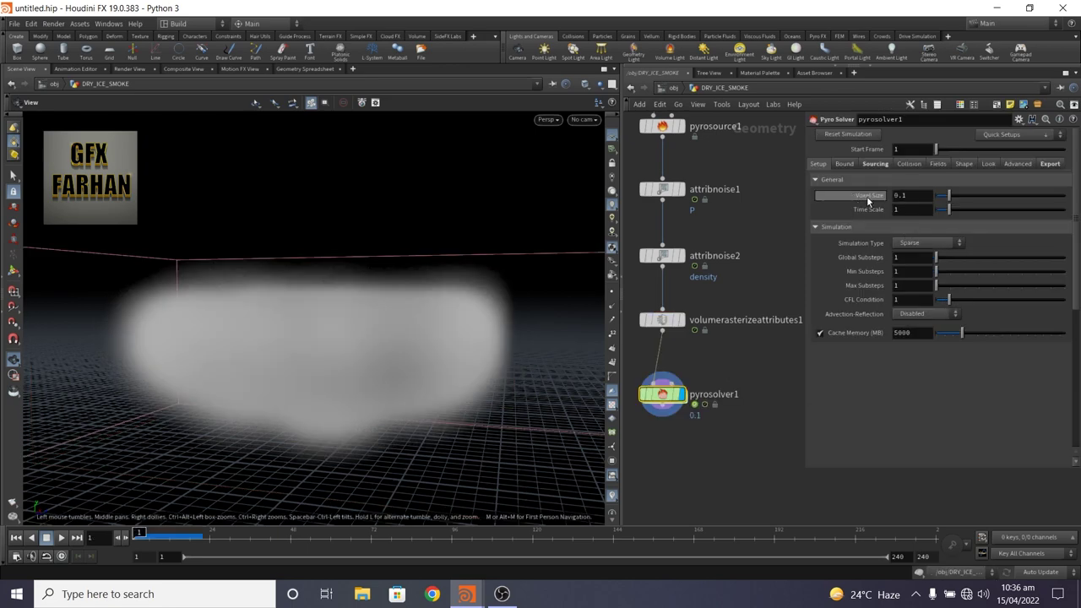
Step: Link the voxel size of volumerasterizeattributes1 to the voxel size of pyrosolver1 with a relative reference
{"action": "right_click", "coordinate": [865, 201]}
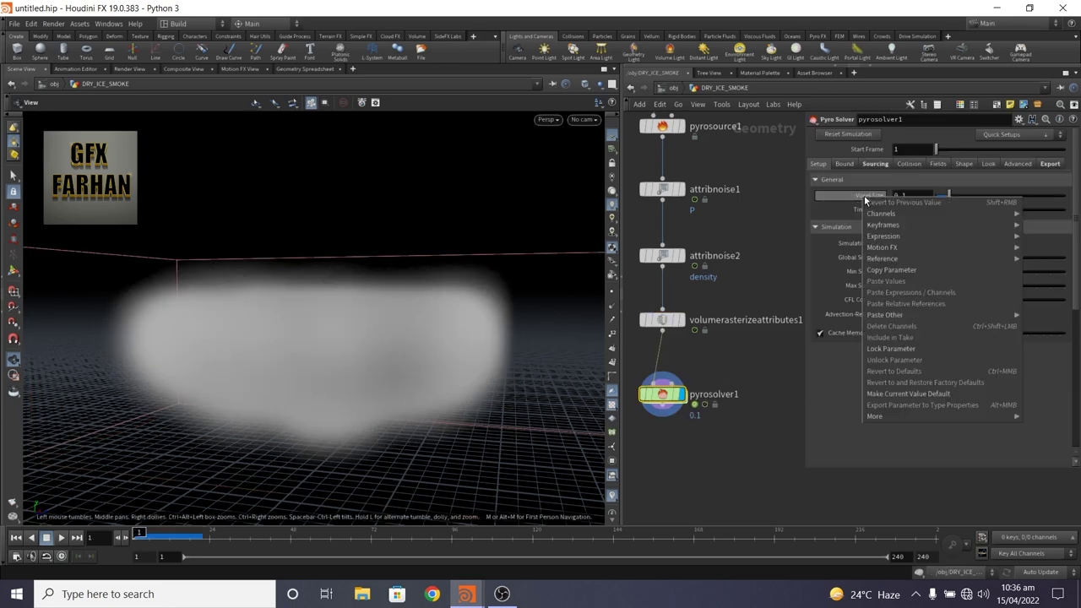
{"action": "left_click", "coordinate": [892, 269]}
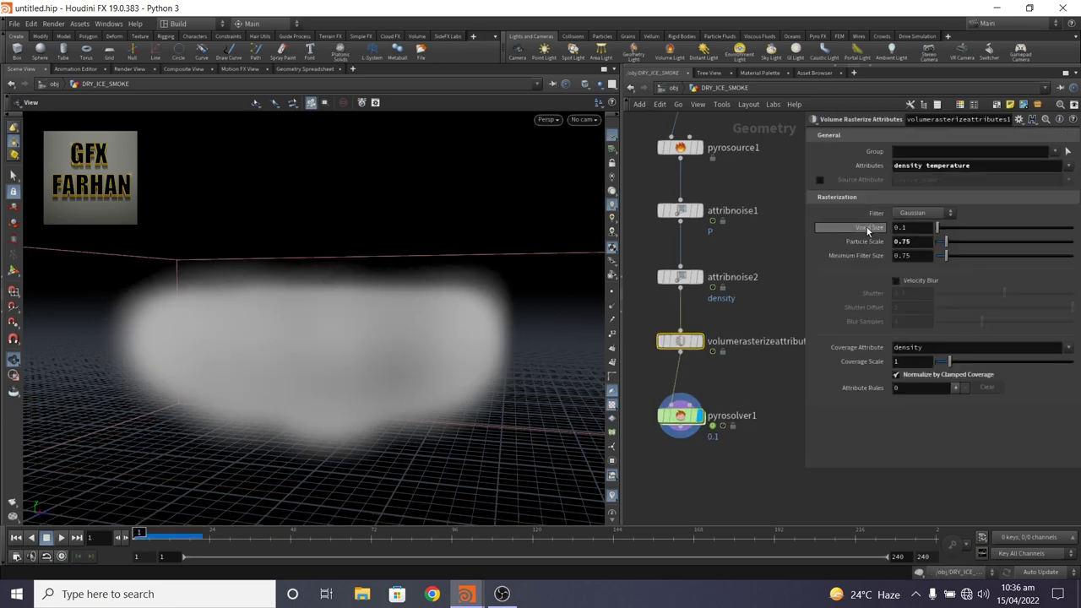
{"action": "right_click", "coordinate": [867, 227]}
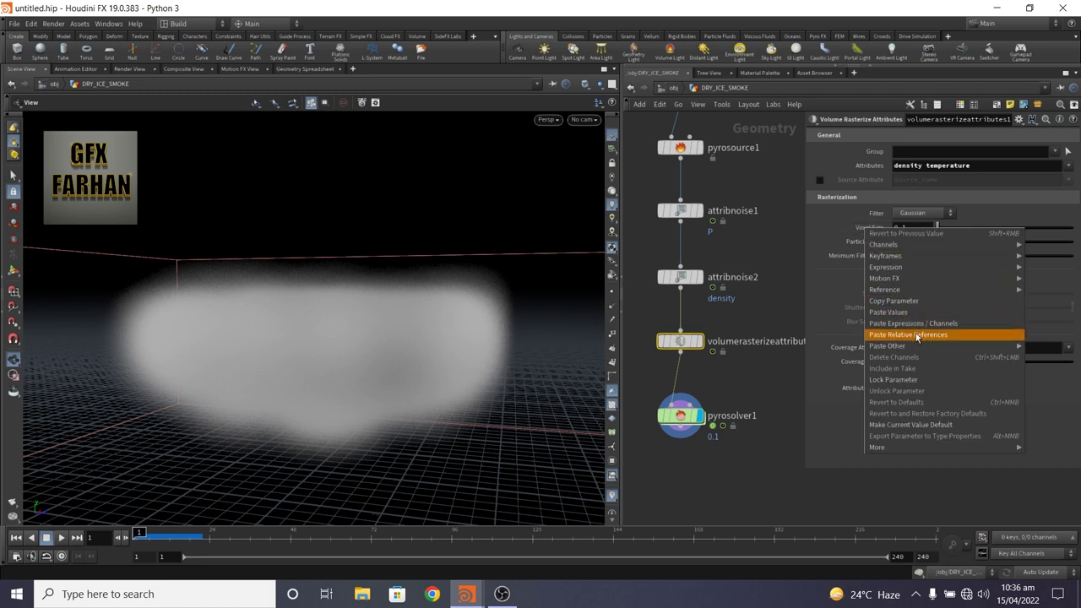
{"action": "left_click", "coordinate": [917, 336]}
{"action": "left_click", "coordinate": [860, 230]}
{"action": "left_click", "coordinate": [857, 233]}
{"action": "left_click", "coordinate": [679, 415]}
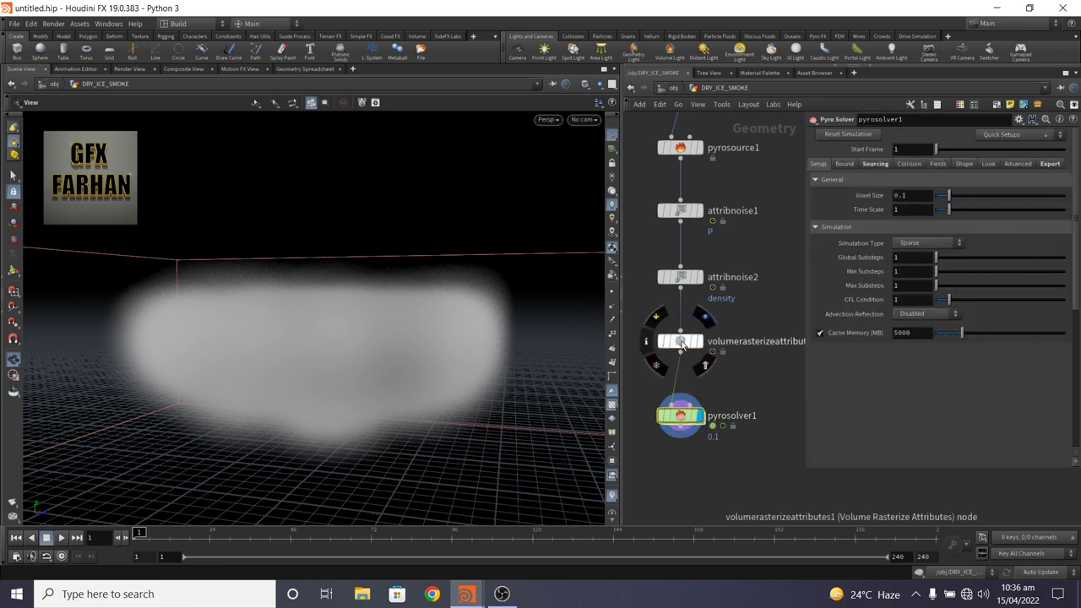
{"action": "left_click", "coordinate": [678, 341]}
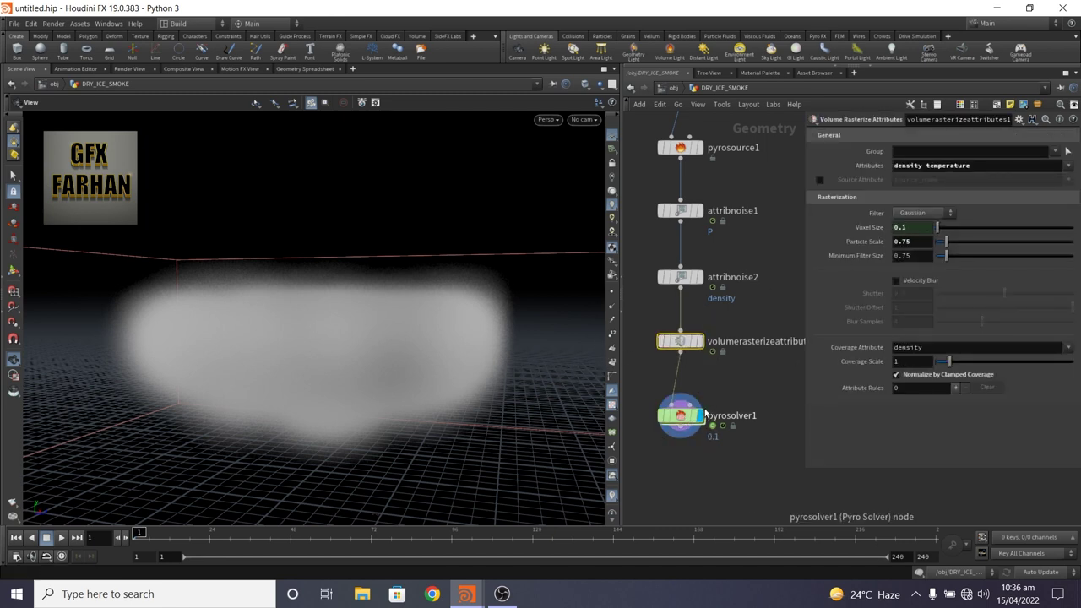
Step: Play back the pyrosolver1 simulation and inspect the smoke's motion from a lower viewing angle
{"action": "left_click", "coordinate": [679, 415]}
{"action": "left_click", "coordinate": [61, 538]}
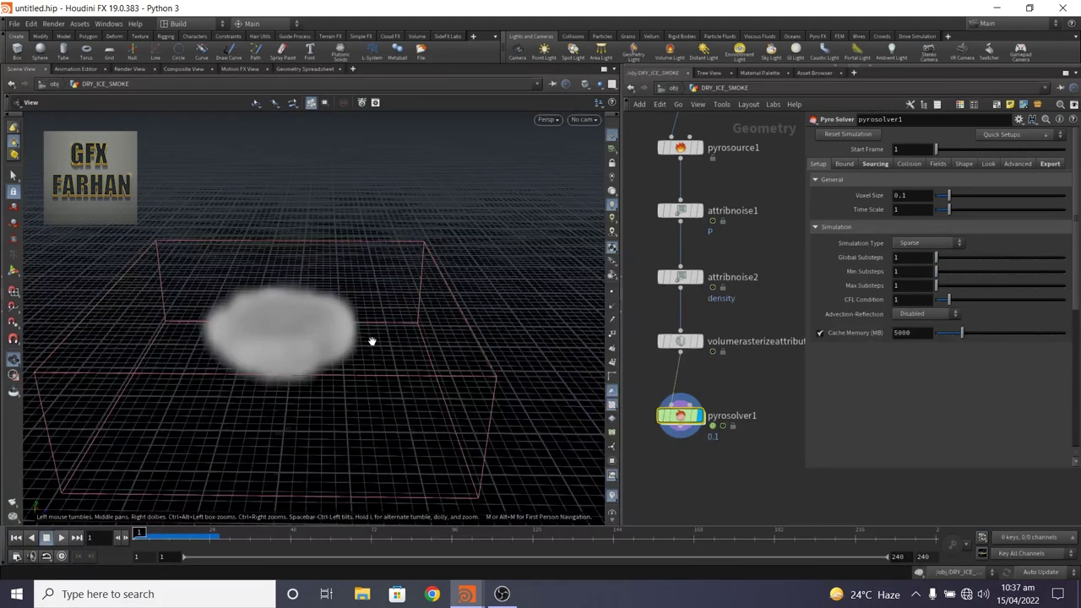
{"action": "left_click_drag", "start_coordinate": [374, 340], "coordinate": [409, 314]}
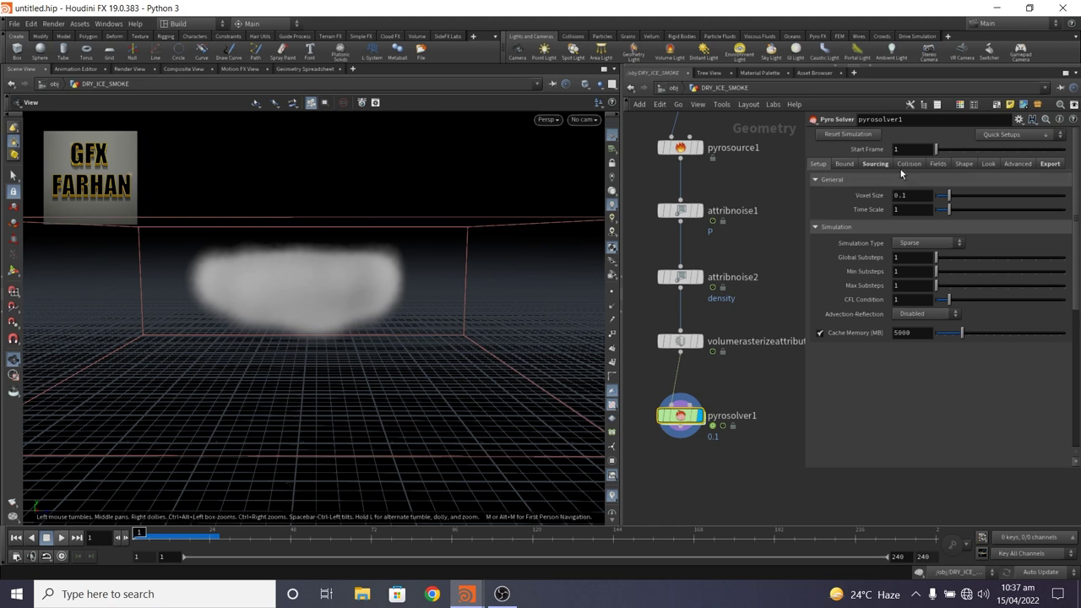
Step: Set the Buoyancy of pyrosolver1 to -1 and play back the simulation
{"action": "left_click", "coordinate": [964, 164]}
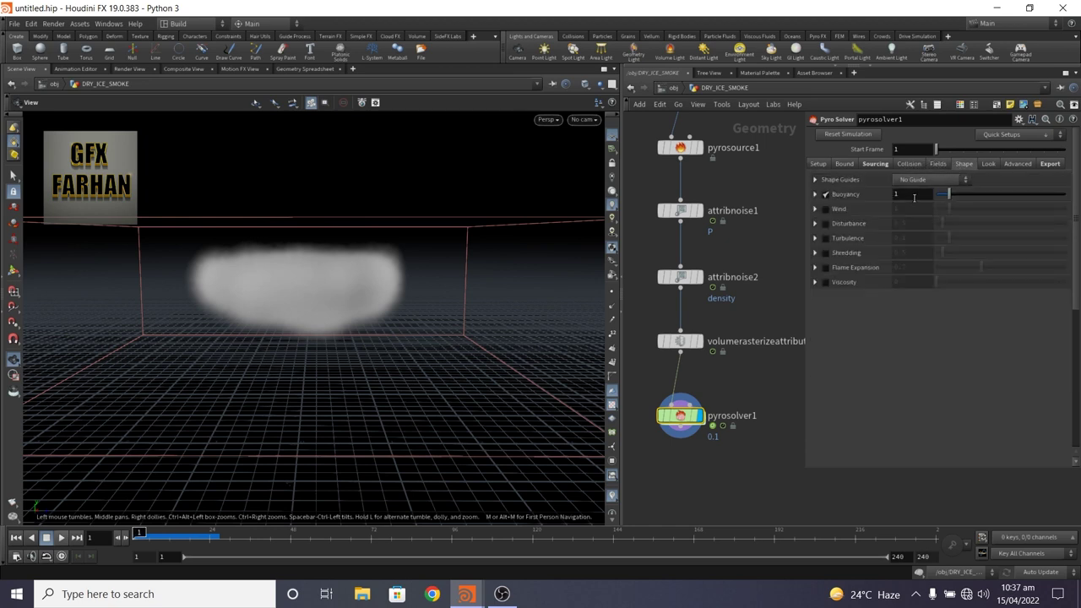
{"action": "left_click", "coordinate": [894, 195]}
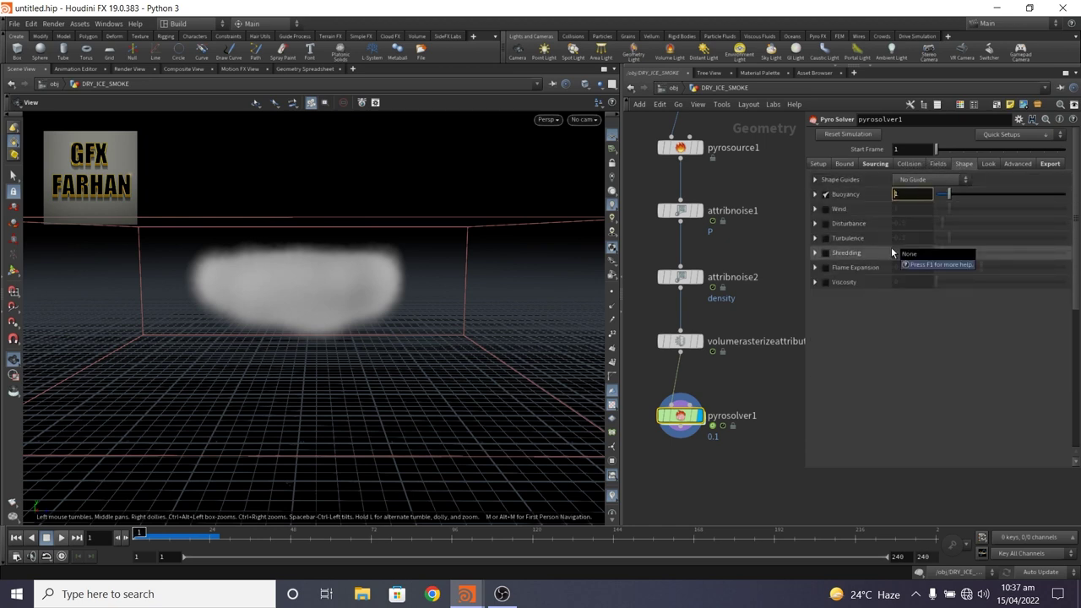
{"action": "type", "text": "-1"}
{"action": "key", "text": "Return"}
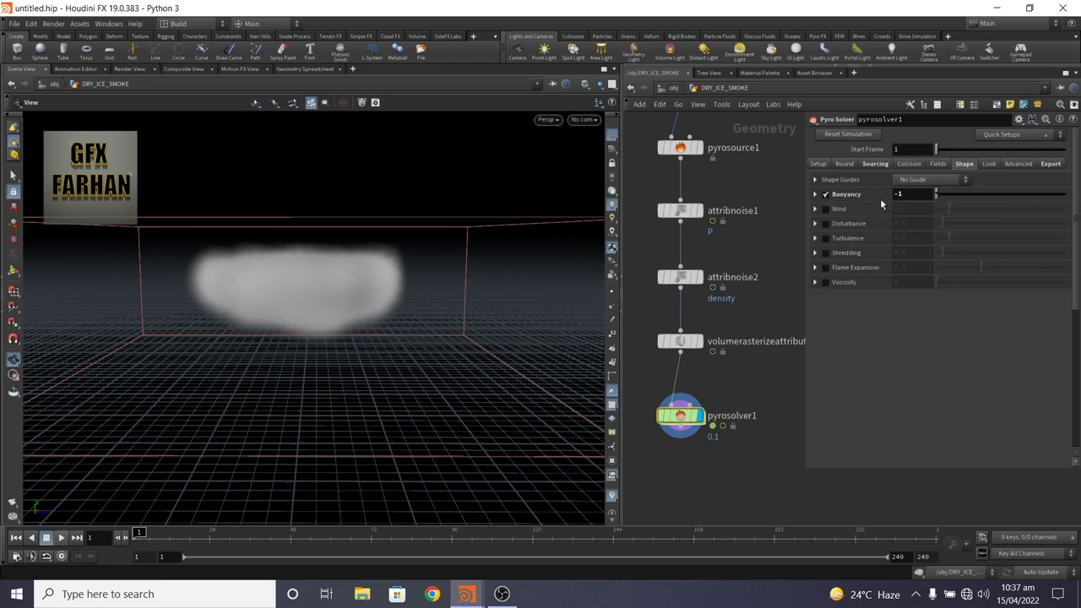
{"action": "left_click", "coordinate": [61, 538]}
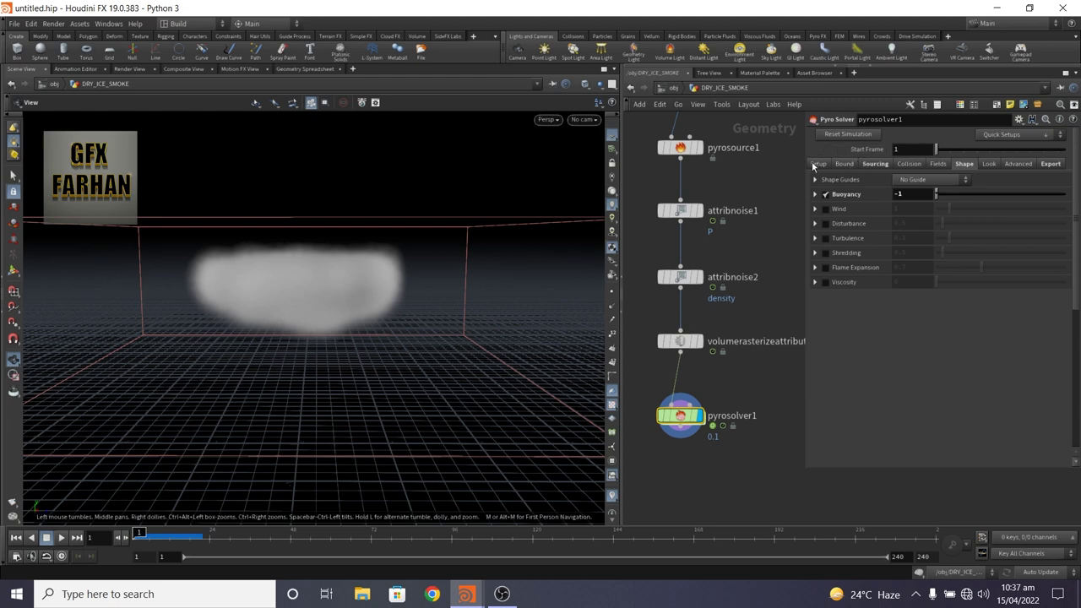
Step: Set pyrosolver1's boundary condition Treat Y as to Closed Below and play back the simulation
{"action": "left_click", "coordinate": [844, 164]}
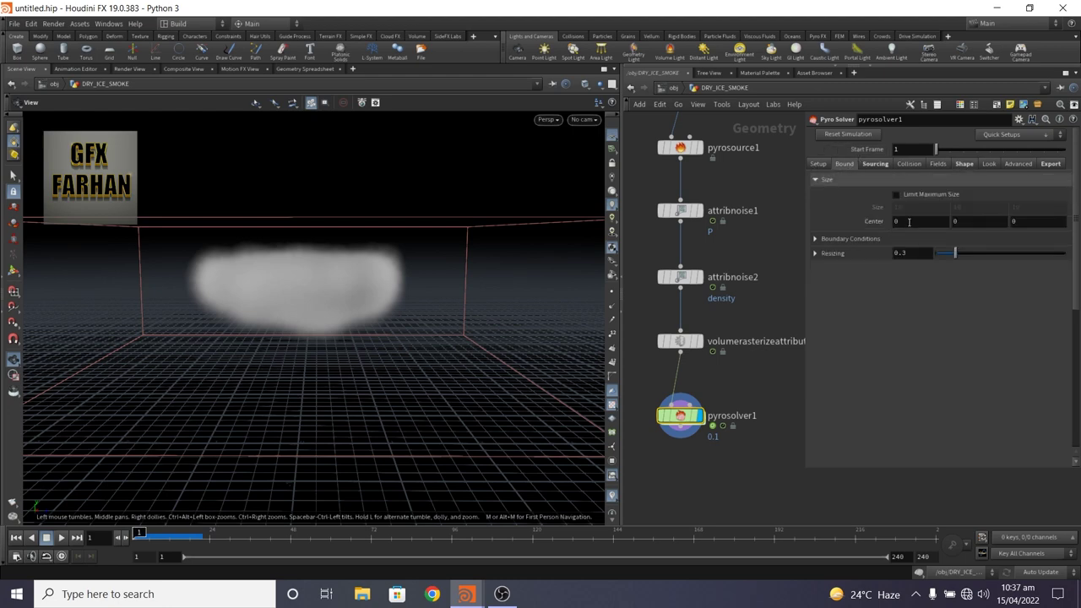
{"action": "left_click", "coordinate": [852, 238]}
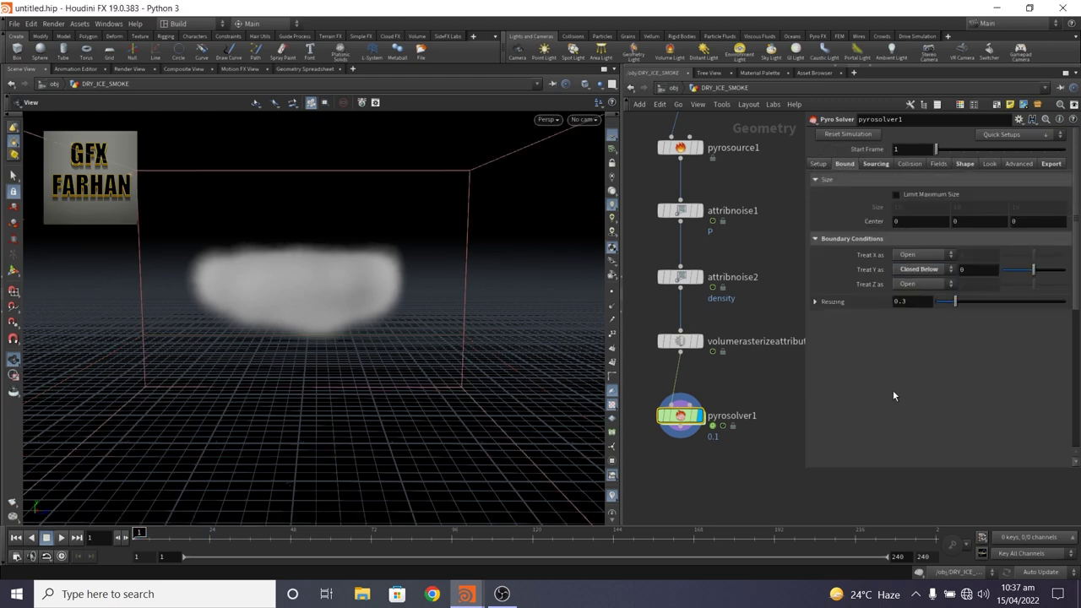
{"action": "left_click_drag", "start_coordinate": [329, 340], "coordinate": [299, 352]}
{"action": "left_click", "coordinate": [61, 537]}
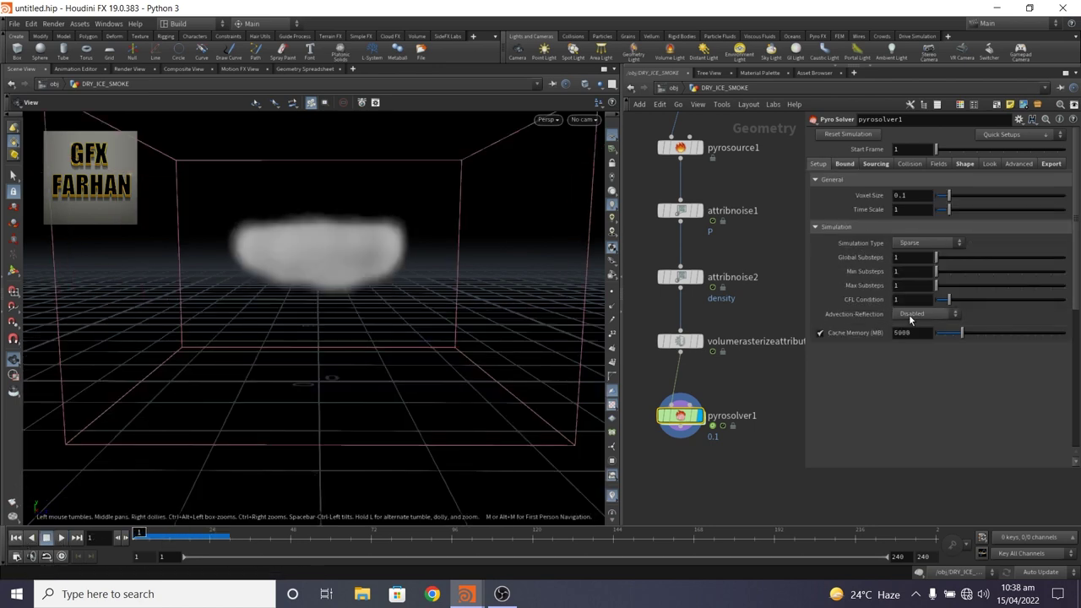
Step: Set Advection-Reflection of pyrosolver1 to Single-Project and its temperature Cooling Rate to 0.25
{"action": "left_click", "coordinate": [910, 316]}
{"action": "left_click", "coordinate": [919, 330]}
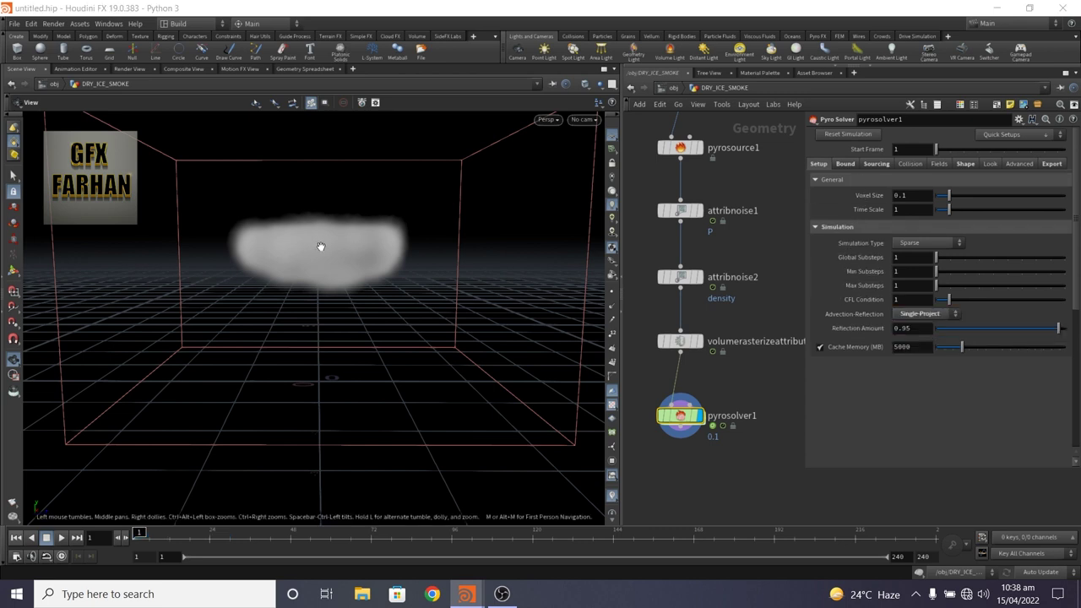
{"action": "left_click", "coordinate": [848, 163]}
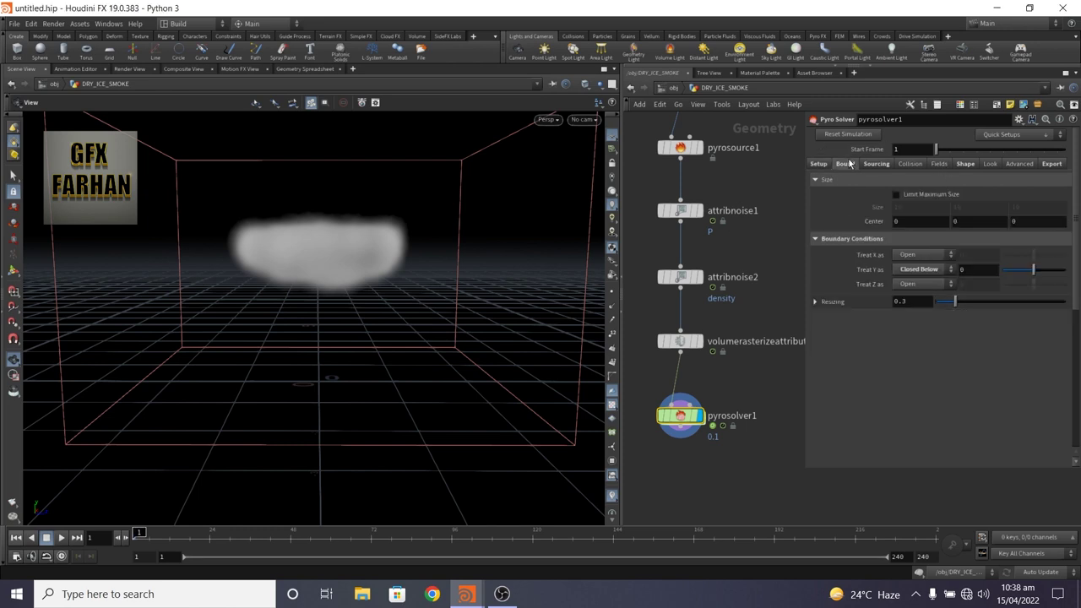
{"action": "left_click", "coordinate": [909, 163]}
{"action": "left_click", "coordinate": [937, 165]}
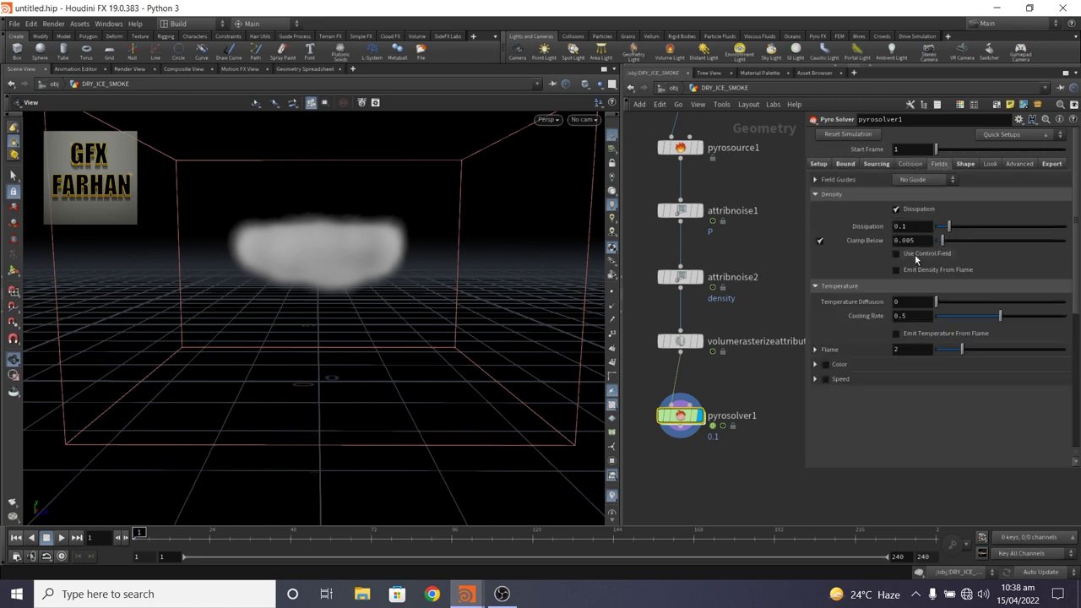
{"action": "left_click", "coordinate": [912, 318]}
{"action": "key", "text": "BackSpace"}
{"action": "type", "text": "25"}
{"action": "key", "text": "Return"}
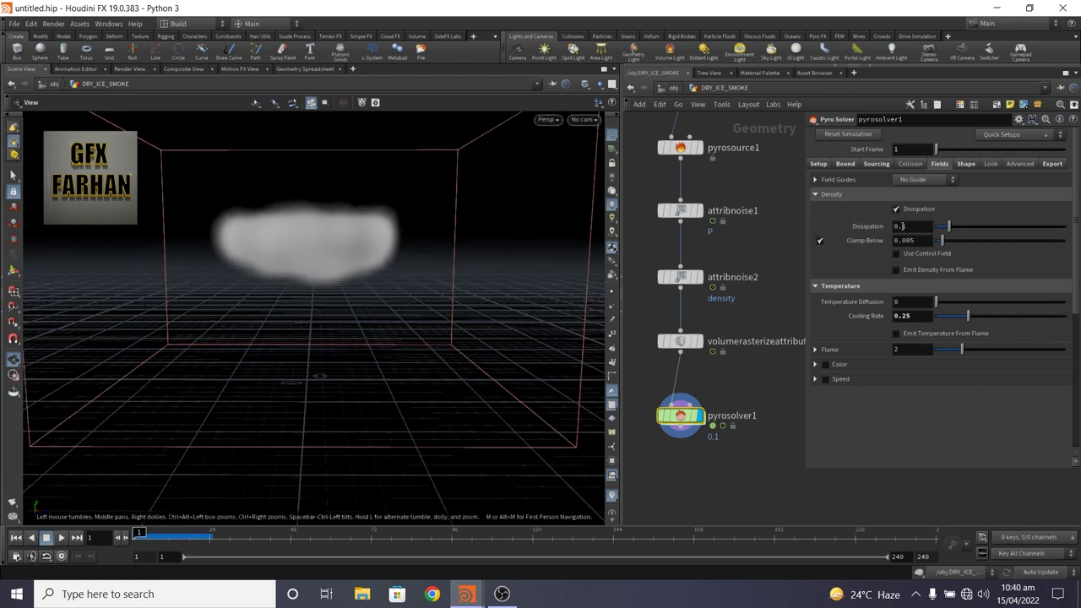
Step: Set pyrosolver1's density Dissipation to 0.3, enable Use Control Field for it, and play back the simulation
{"action": "double_click", "coordinate": [919, 226]}
{"action": "key", "text": "Return"}
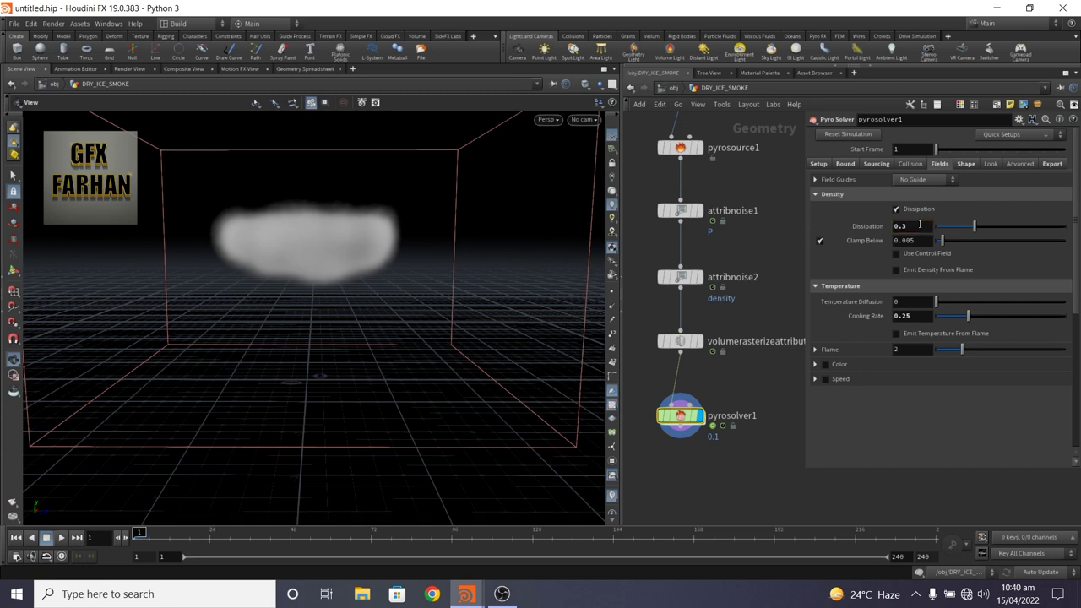
{"action": "left_click", "coordinate": [897, 254]}
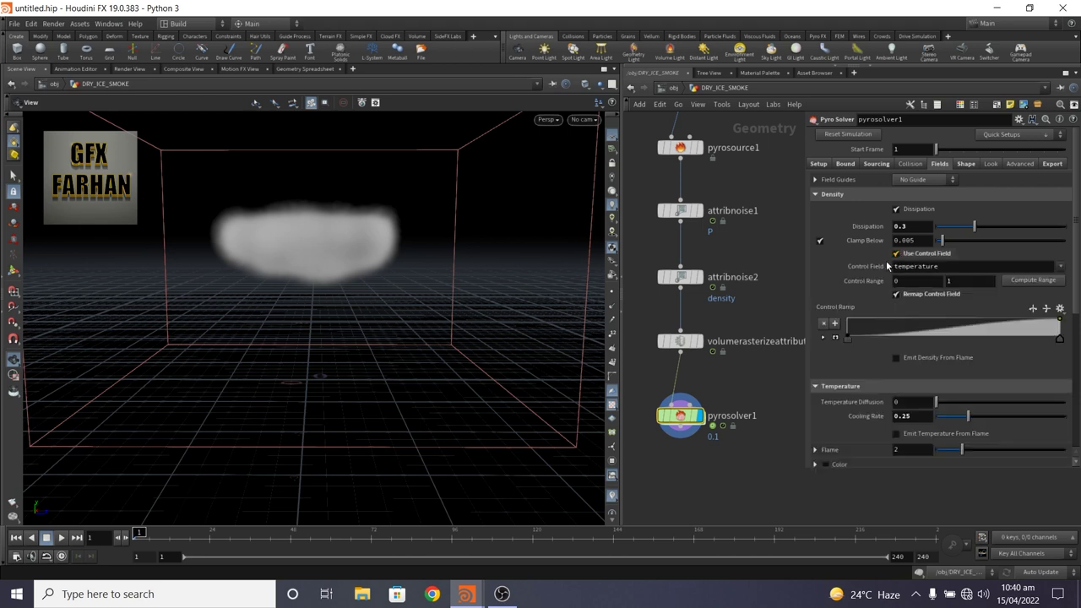
{"action": "left_click", "coordinate": [63, 538]}
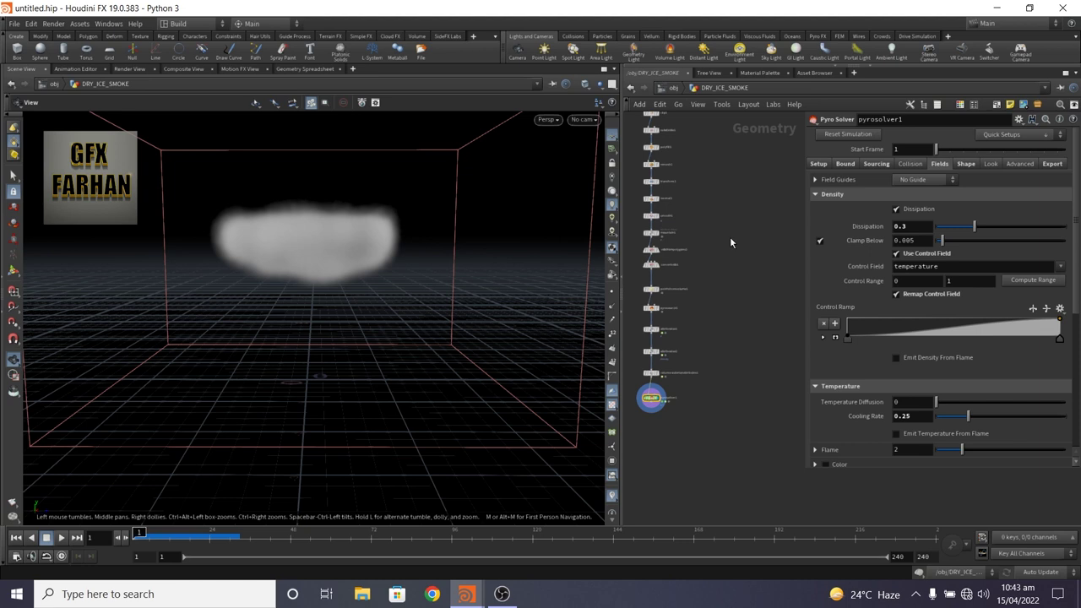
Step: Add an Object Merge node that loads /obj/CUP/OUT_CUP_FOR_SMOKE and display it in the viewport
{"action": "key", "text": "Tab"}
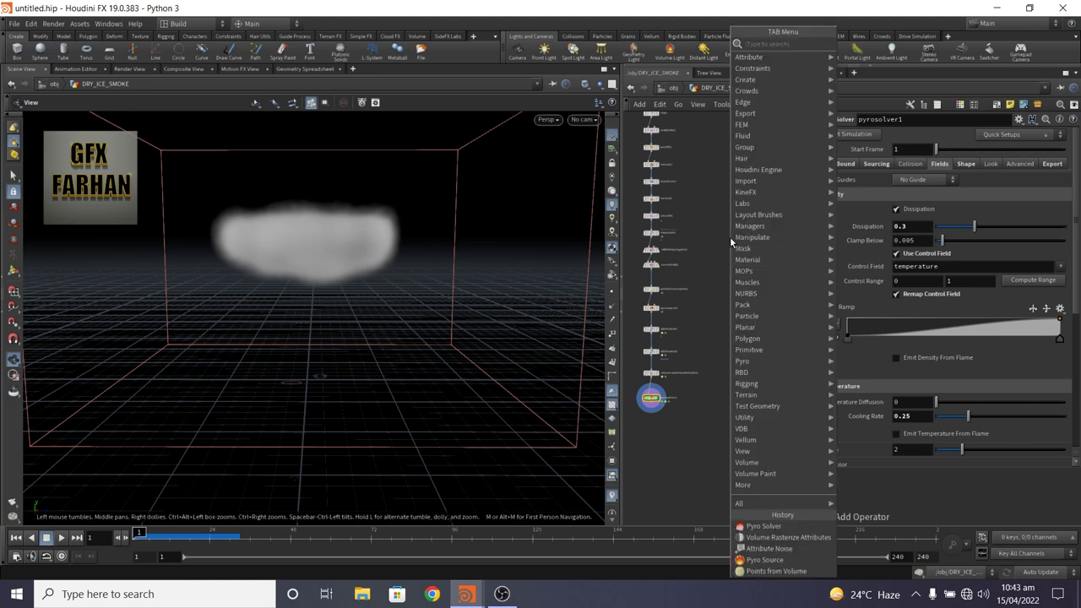
{"action": "type", "text": "objec"}
{"action": "key", "text": "Return"}
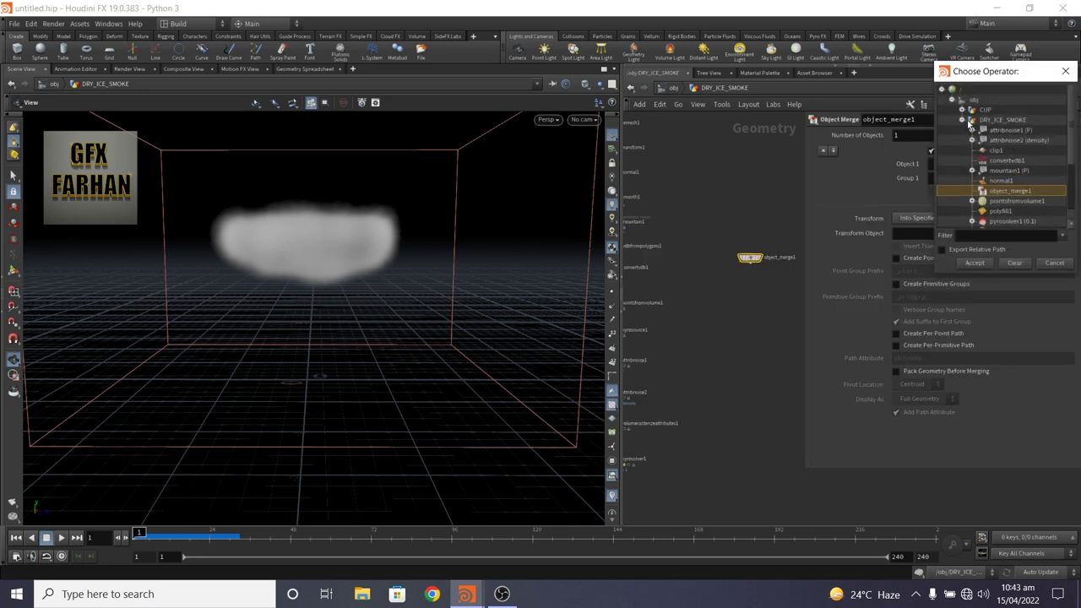
{"action": "left_click", "coordinate": [962, 120]}
{"action": "left_click", "coordinate": [962, 110]}
{"action": "left_click", "coordinate": [1013, 131]}
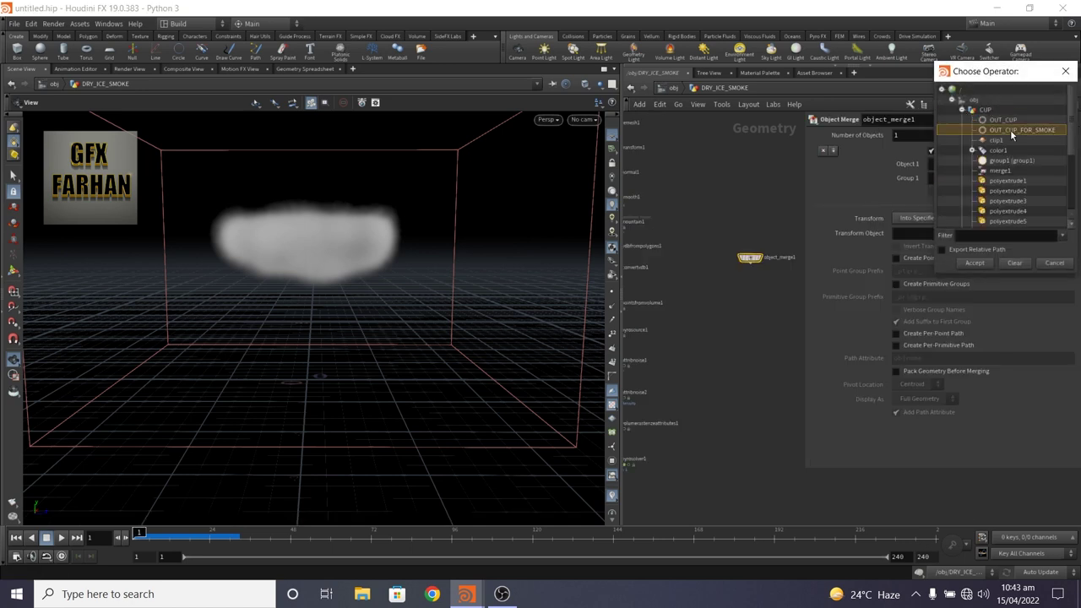
{"action": "left_click", "coordinate": [974, 263]}
{"action": "scroll", "coordinate": [735, 288], "scroll_direction": "up", "scroll_amount": 3}
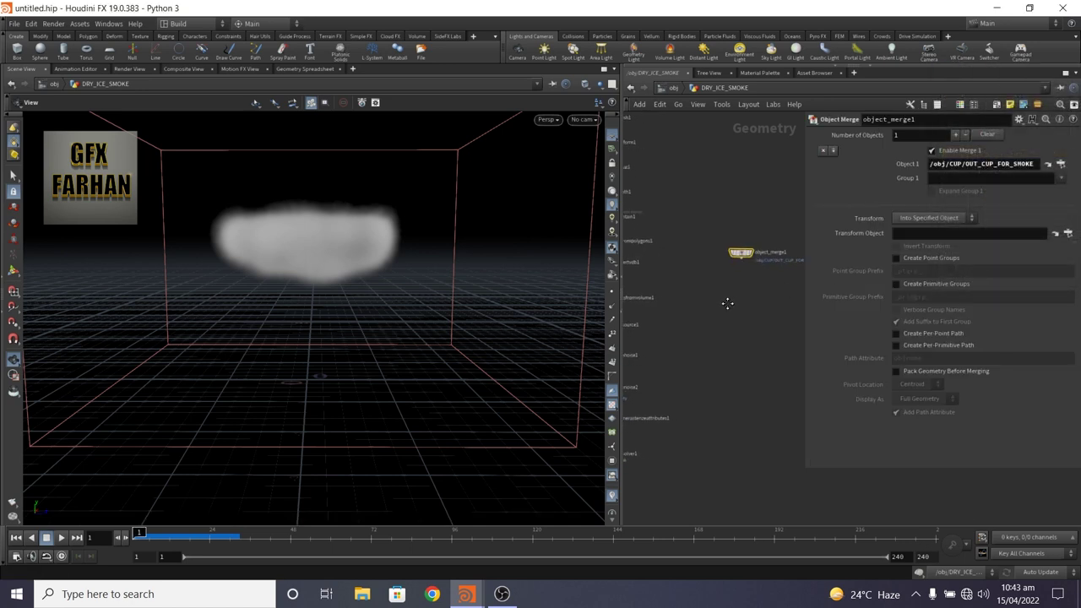
{"action": "left_click", "coordinate": [762, 235]}
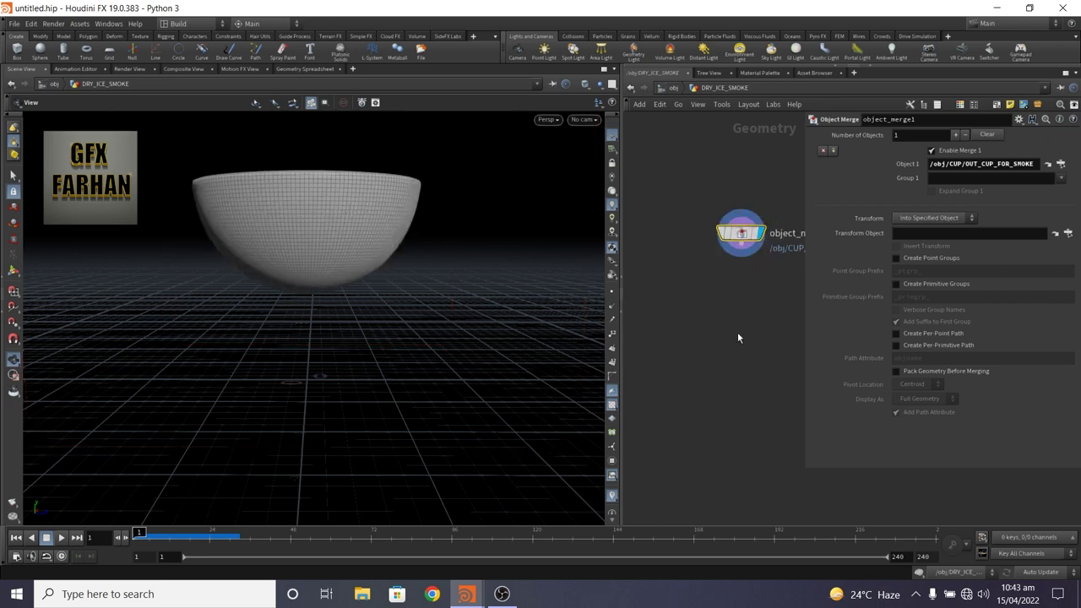
Step: Add a Collision Source node connected below object_merge1
{"action": "key", "text": "Tab"}
{"action": "type", "text": "colli"}
{"action": "key", "text": "Return"}
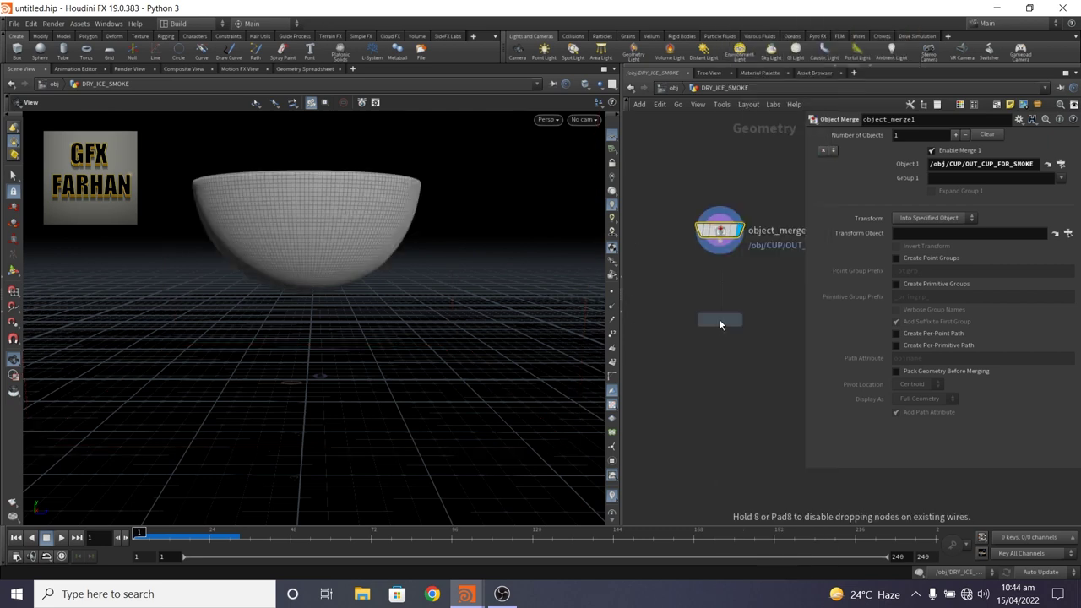
{"action": "left_click", "coordinate": [719, 321]}
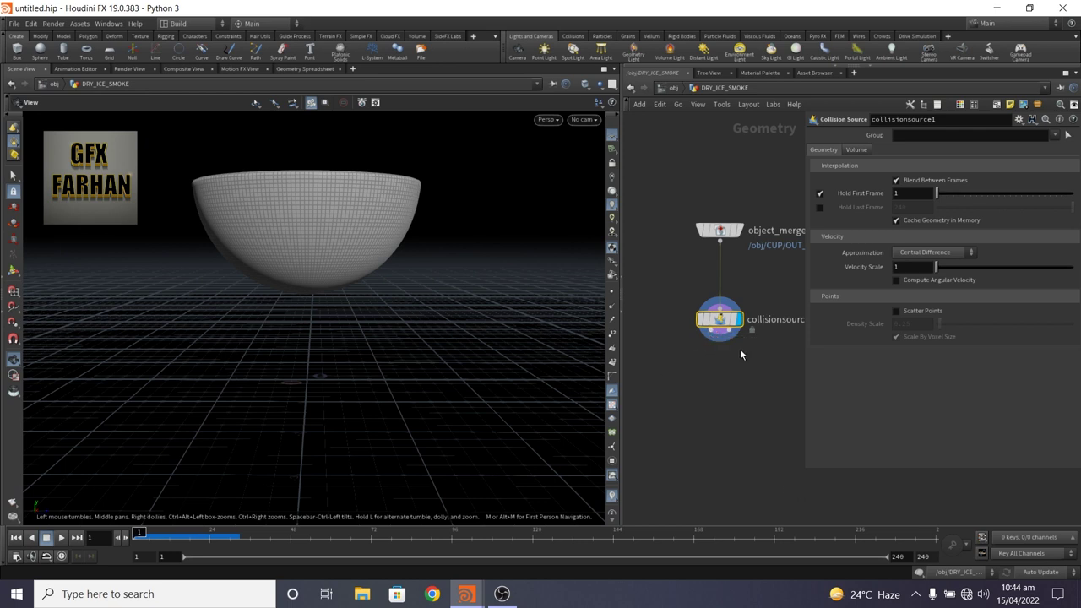
Step: Add a Null node below collisionsource1 and name it main
{"action": "mouse_move", "coordinate": [711, 332]}
{"action": "key", "text": "Tab"}
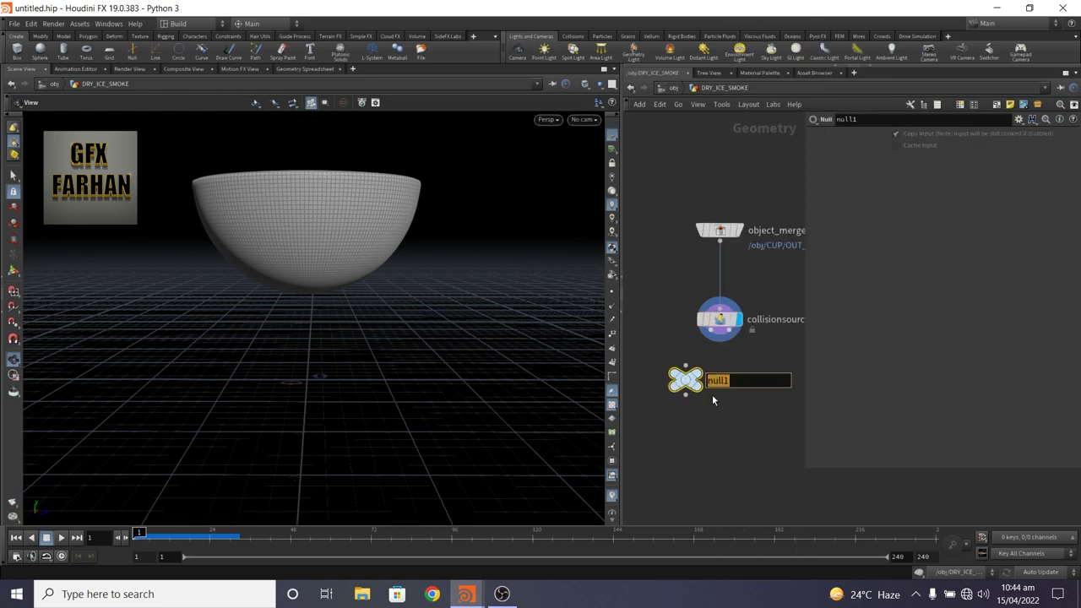
{"action": "type", "text": "main"}
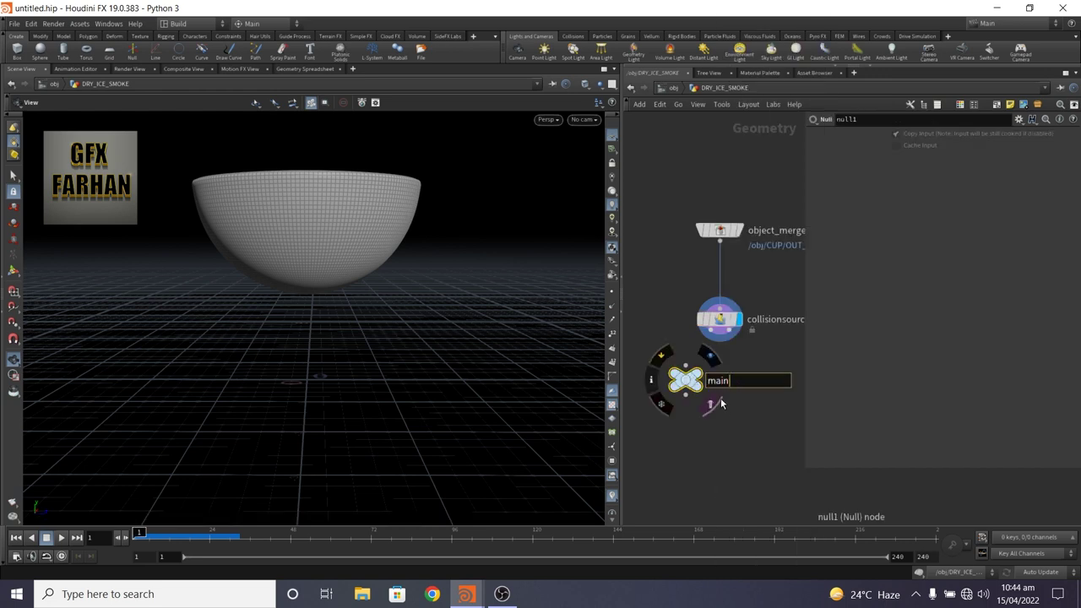
{"action": "key", "text": "Return"}
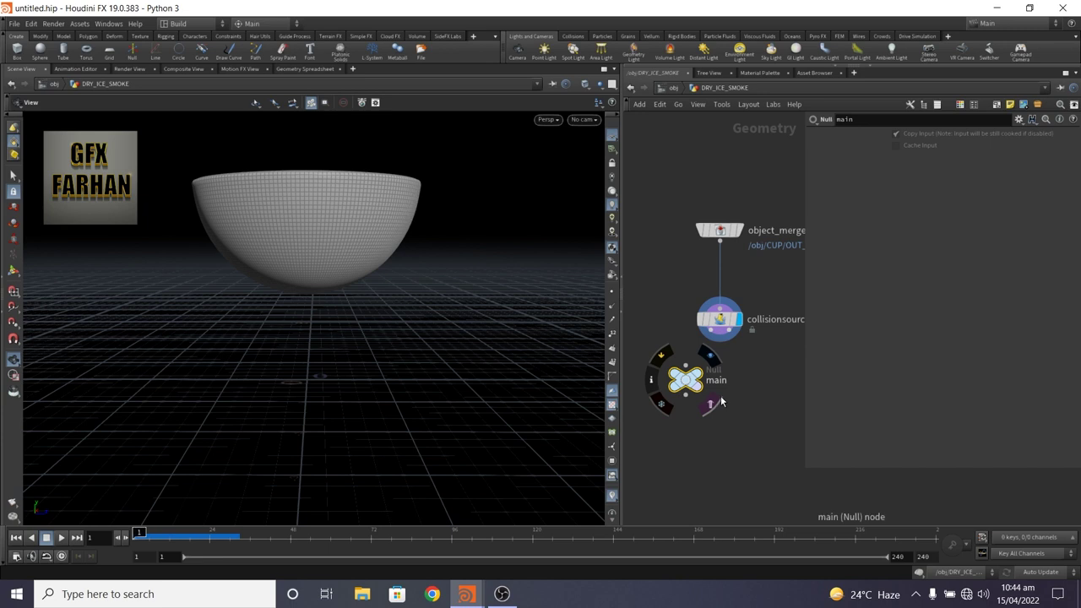
Step: Duplicate the main null beside the original and rename the copy vdb
{"action": "left_click", "coordinate": [690, 377]}
{"action": "left_click_drag", "start_coordinate": [690, 377], "coordinate": [760, 377], "text": "alt"}
{"action": "middle_click_drag", "start_coordinate": [720, 430], "coordinate": [691, 433]}
{"action": "left_click", "coordinate": [770, 382]}
{"action": "left_click_drag", "start_coordinate": [782, 382], "coordinate": [681, 371]}
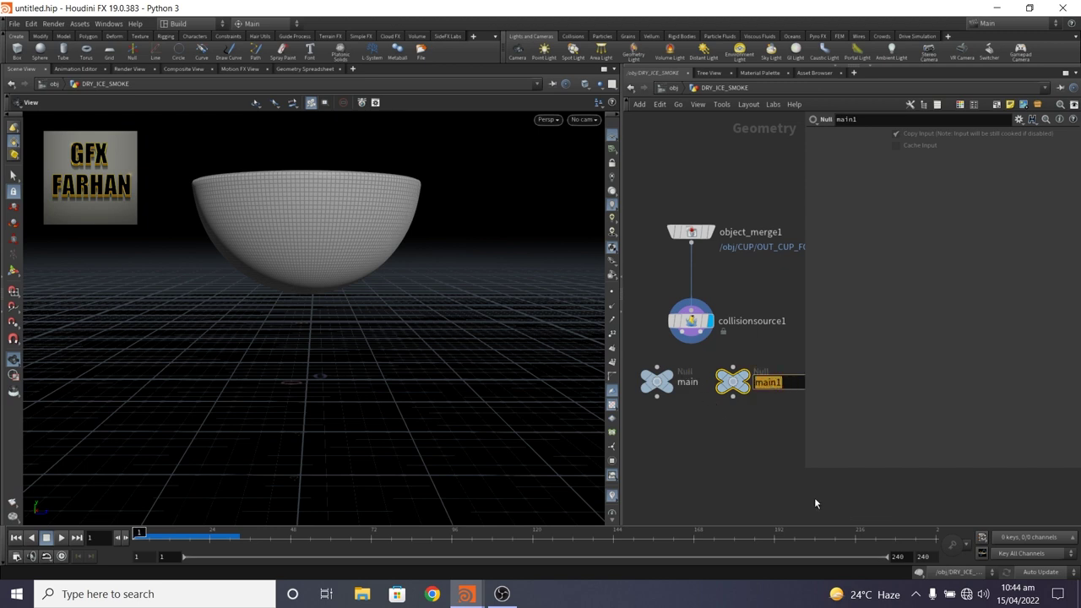
{"action": "type", "text": "vdb"}
{"action": "key", "text": "Return"}
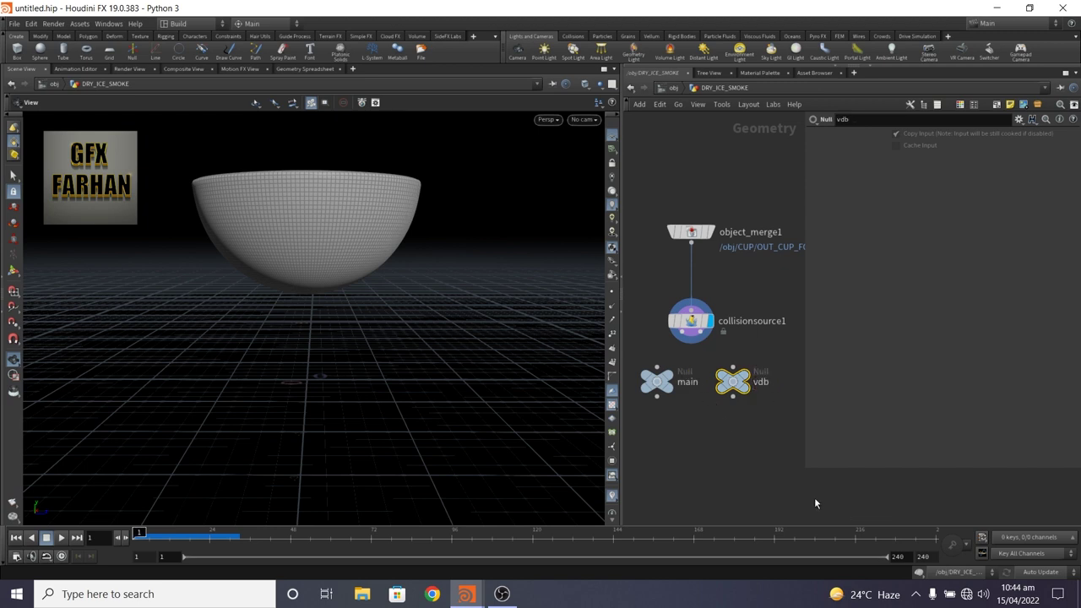
Step: Connect collisionsource1's first output to main and its second output to vdb, and display the vdb null
{"action": "left_click_drag", "start_coordinate": [699, 338], "coordinate": [660, 365]}
{"action": "left_click", "coordinate": [674, 380]}
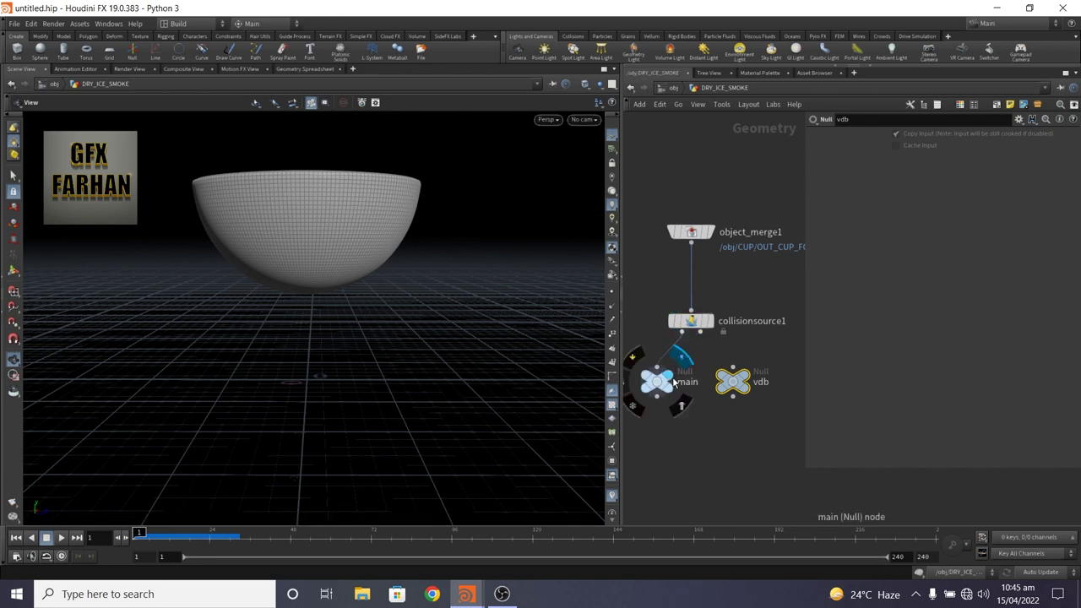
{"action": "left_click_drag", "start_coordinate": [705, 337], "coordinate": [754, 377]}
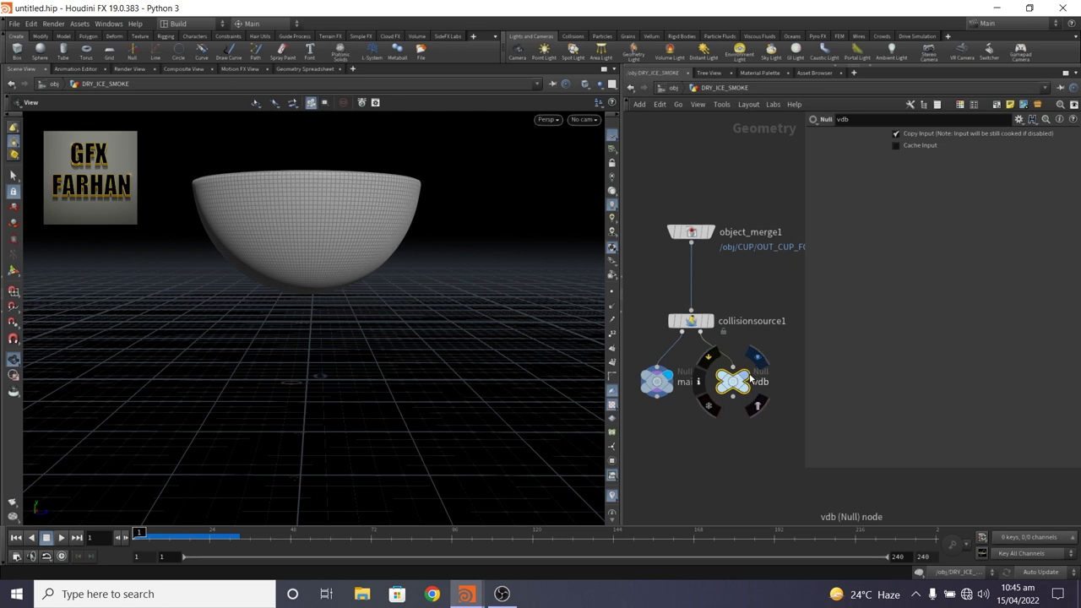
{"action": "left_click", "coordinate": [757, 358]}
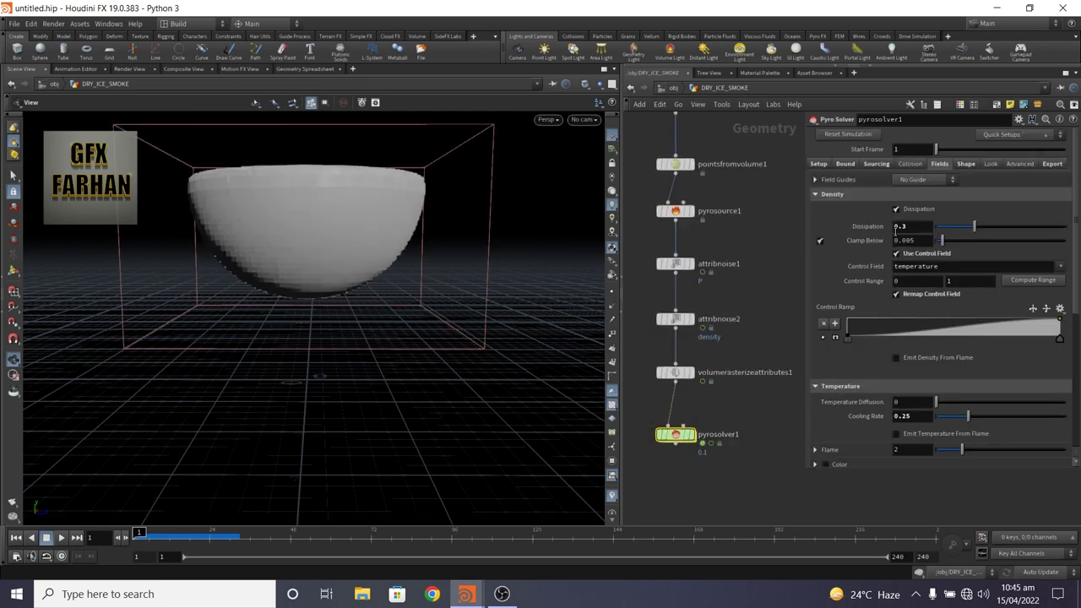
Step: Link the volume Voxel Size of collisionsource1 to the voxel size of pyrosolver1 with a relative reference
{"action": "right_click", "coordinate": [862, 197]}
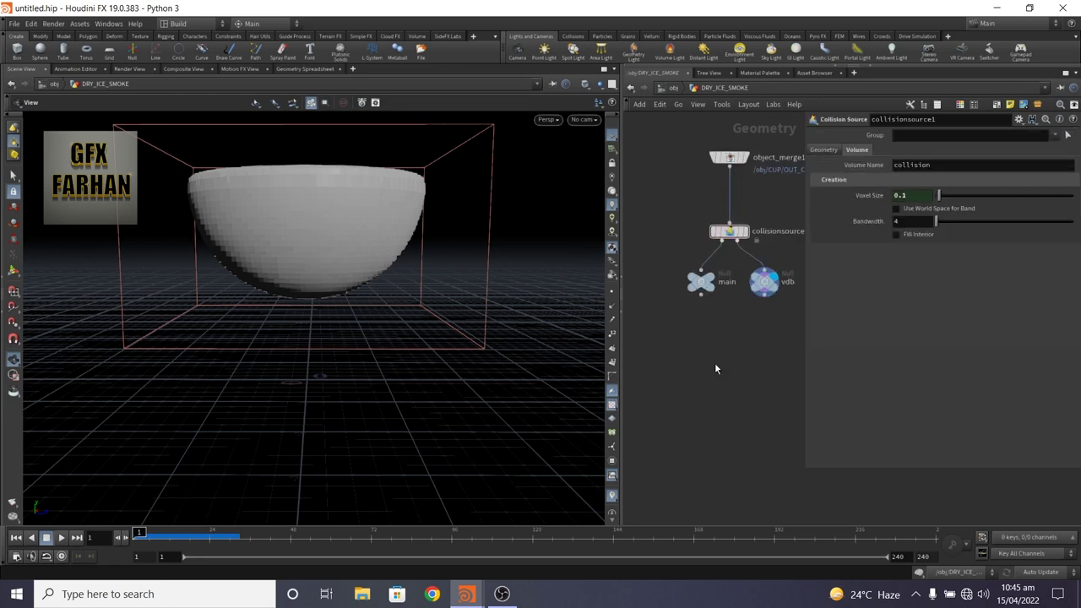
Step: Add a Merge node below the two nulls and connect both main and vdb to it
{"action": "key", "text": "Tab"}
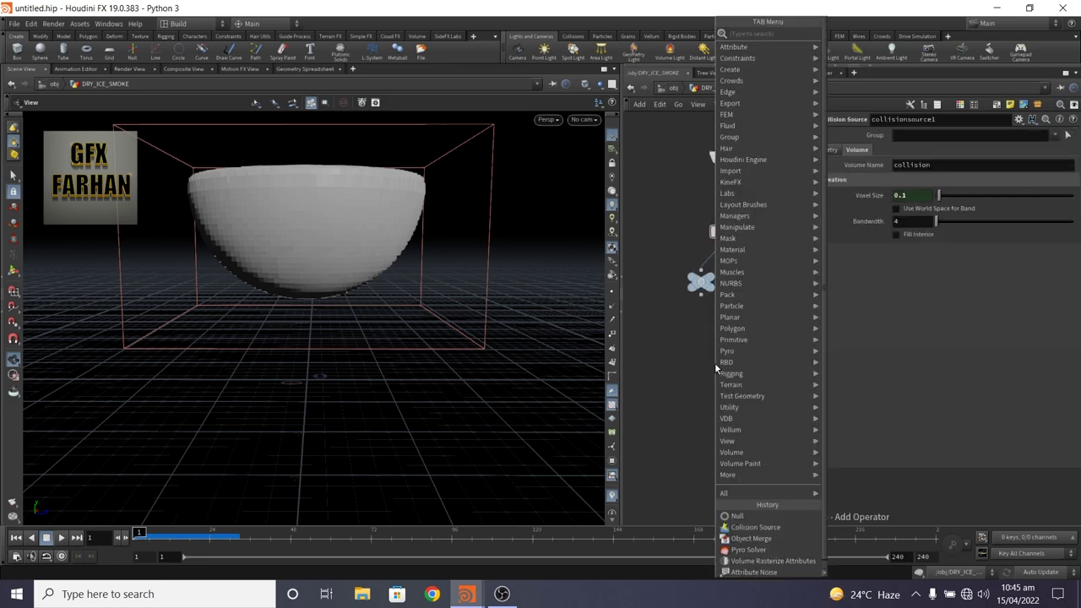
{"action": "type", "text": "merg"}
{"action": "key", "text": "Return"}
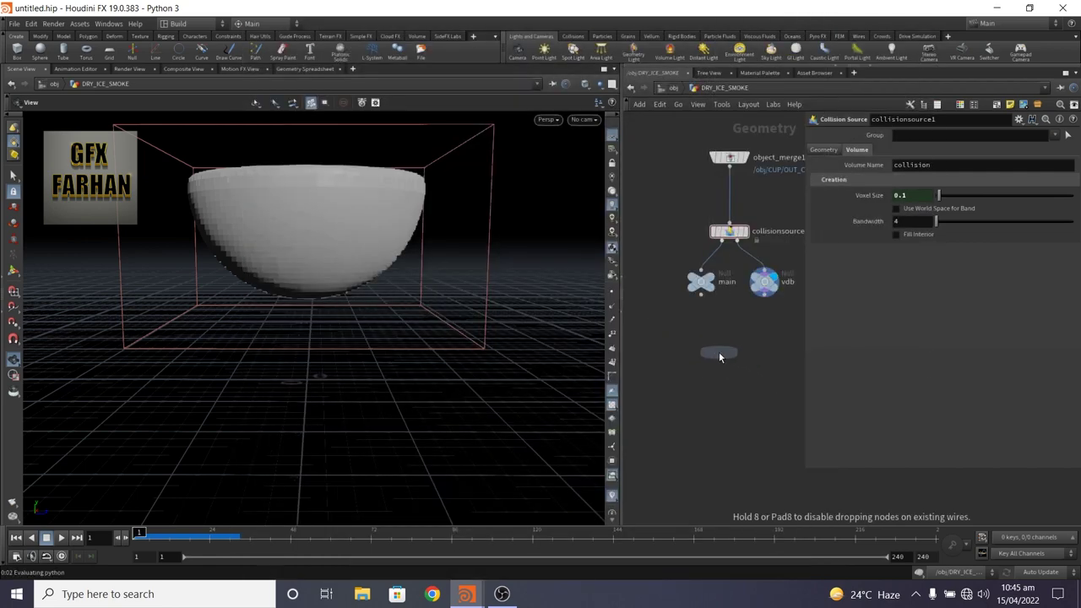
{"action": "left_click", "coordinate": [718, 353]}
{"action": "left_click", "coordinate": [701, 294]}
{"action": "left_click", "coordinate": [716, 344]}
{"action": "left_click", "coordinate": [764, 296]}
{"action": "left_click", "coordinate": [719, 344]}
Step: Connect the merged collision geometry to the second input of pyrosolver1
{"action": "middle_click_drag", "start_coordinate": [648, 374], "coordinate": [699, 300]}
{"action": "left_click", "coordinate": [789, 296]}
{"action": "left_click", "coordinate": [649, 340]}
{"action": "scroll", "coordinate": [770, 352], "scroll_direction": "down", "scroll_amount": 5}
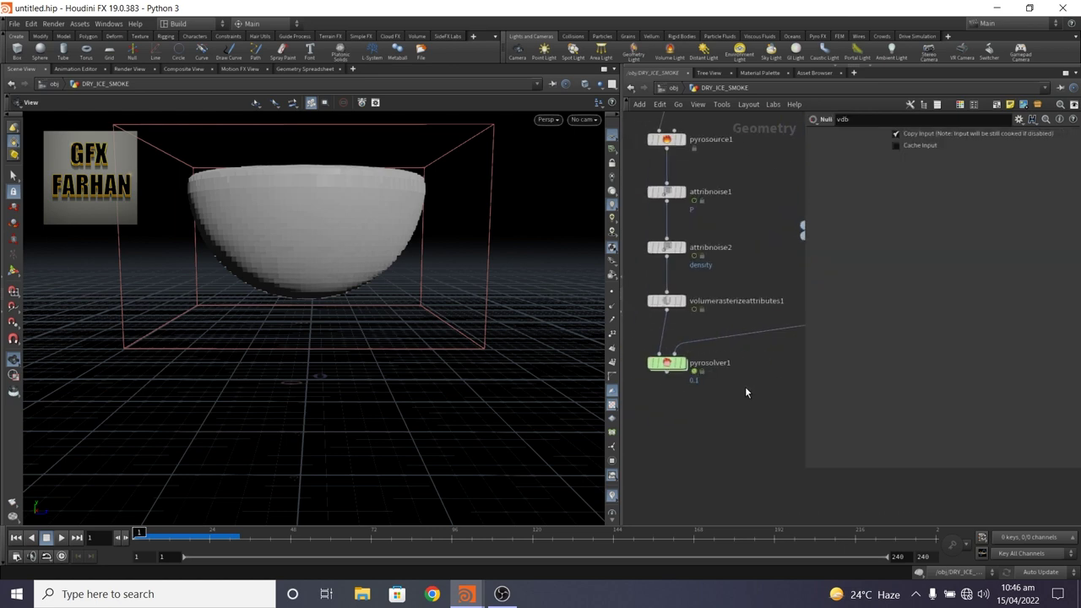
Step: Display pyrosolver1 with all objects shown, play the simulation to check the smoke against the goblet, and return to frame 1
{"action": "scroll", "coordinate": [719, 423], "scroll_direction": "down", "scroll_amount": 1}
{"action": "left_click", "coordinate": [716, 406]}
{"action": "left_click", "coordinate": [599, 83]}
{"action": "left_click", "coordinate": [625, 108]}
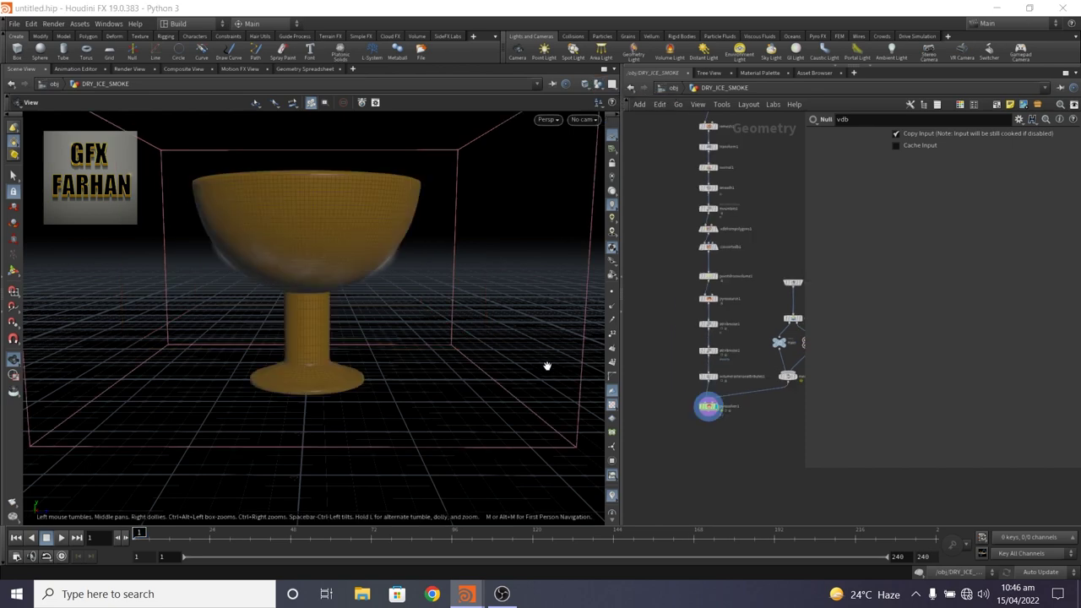
{"action": "left_click", "coordinate": [62, 538]}
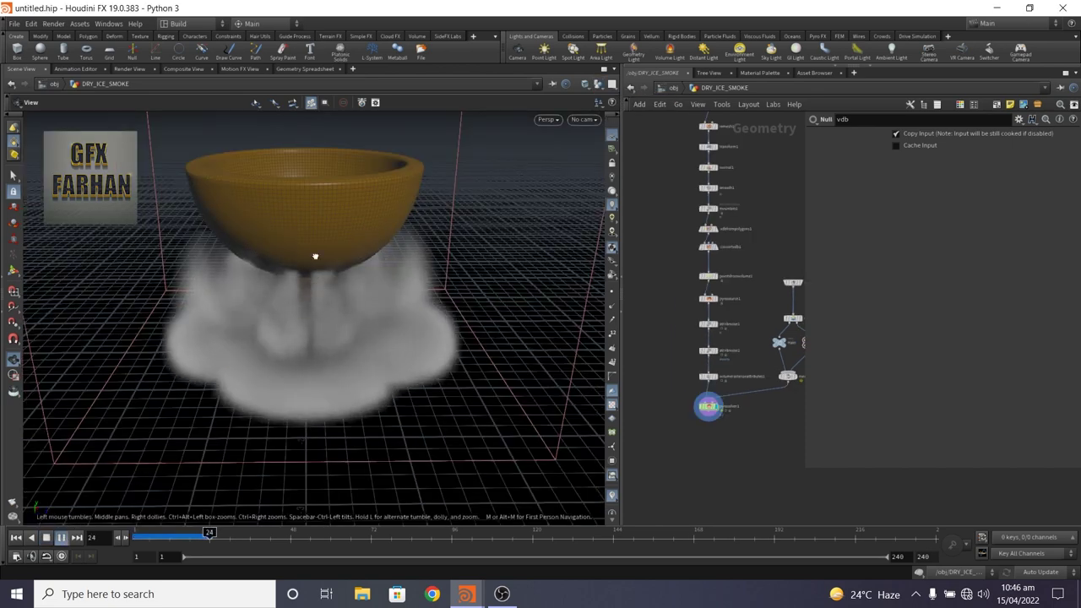
{"action": "left_click_drag", "start_coordinate": [314, 254], "coordinate": [328, 223]}
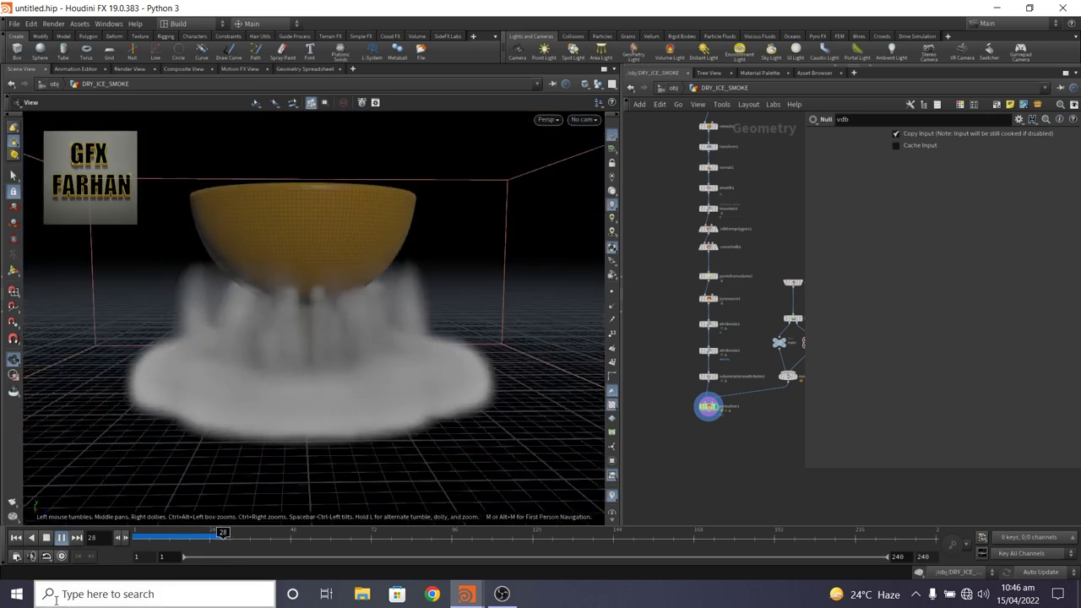
{"action": "left_click", "coordinate": [18, 540]}
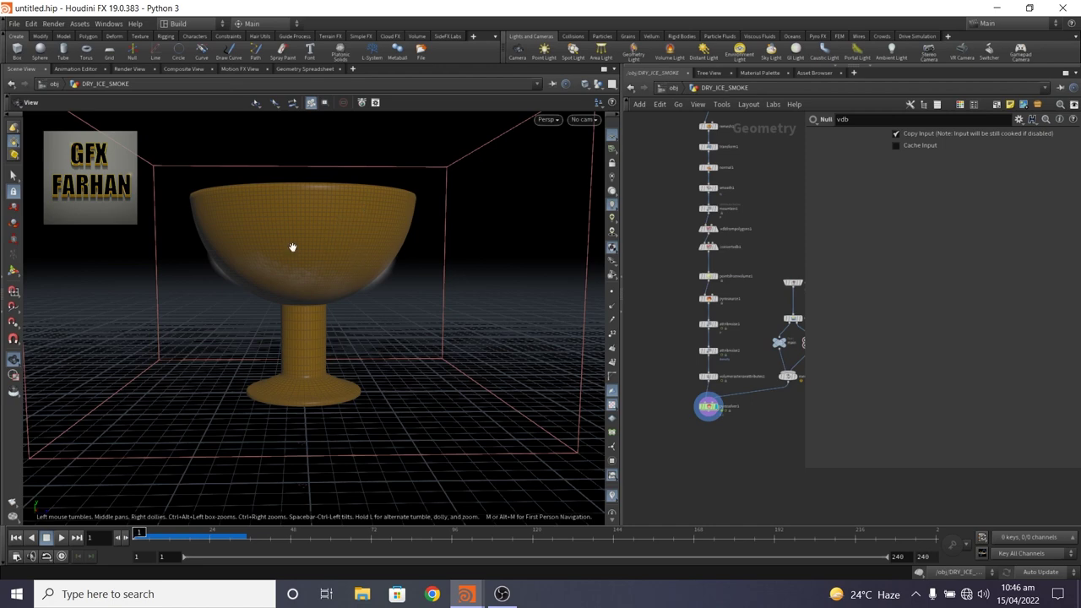
{"action": "left_click_drag", "start_coordinate": [292, 244], "coordinate": [295, 245]}
Step: Insert a Blast node between the object merge and collisionsource1, set its group to extrudeFront, and display it
{"action": "scroll", "coordinate": [726, 371], "scroll_direction": "up", "scroll_amount": 5}
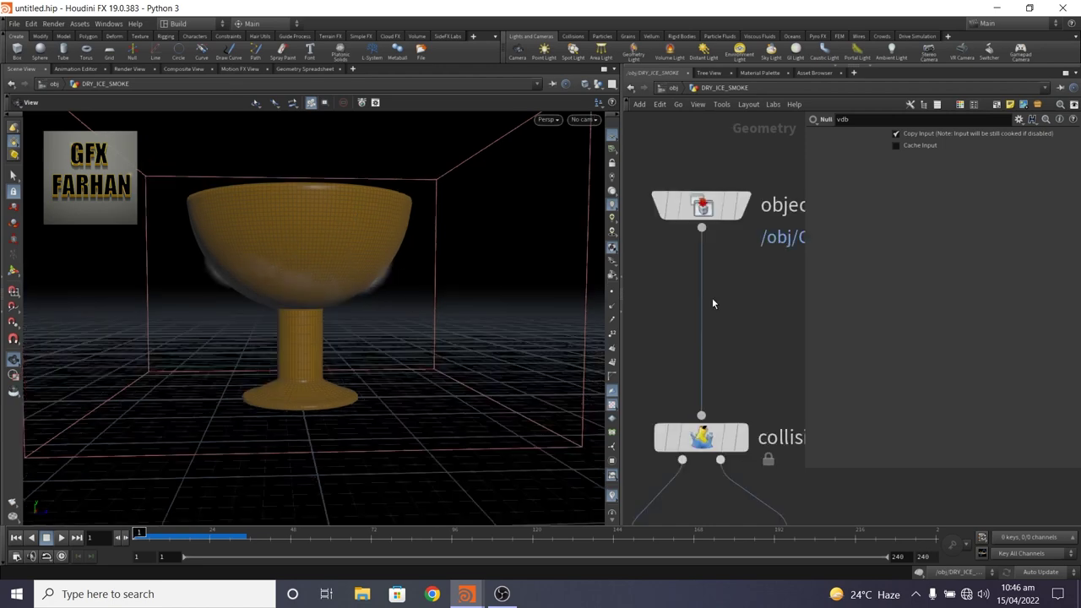
{"action": "key", "text": "Tab"}
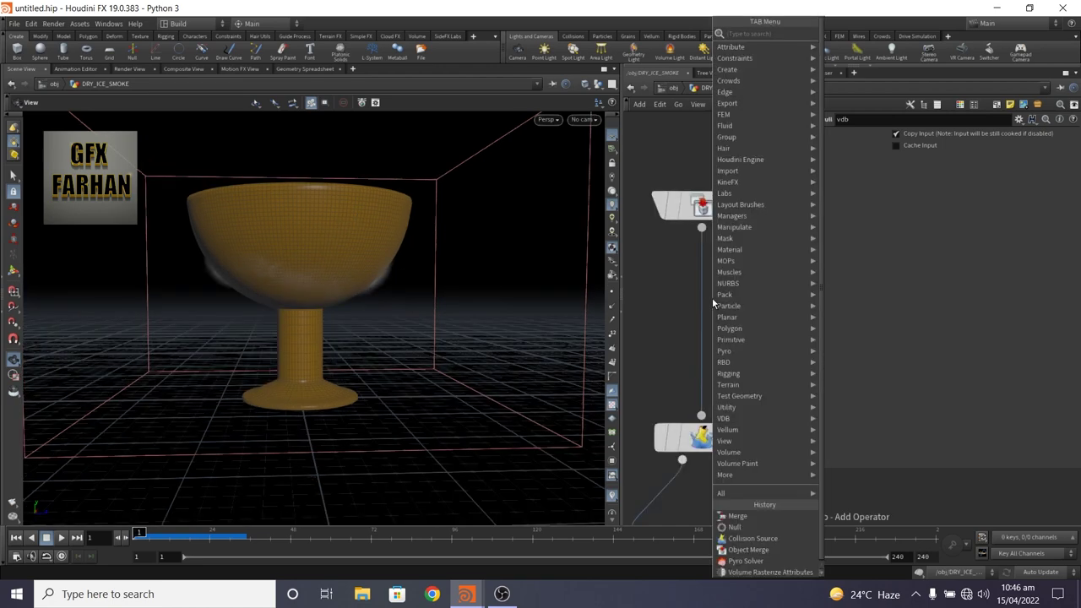
{"action": "type", "text": "bls"}
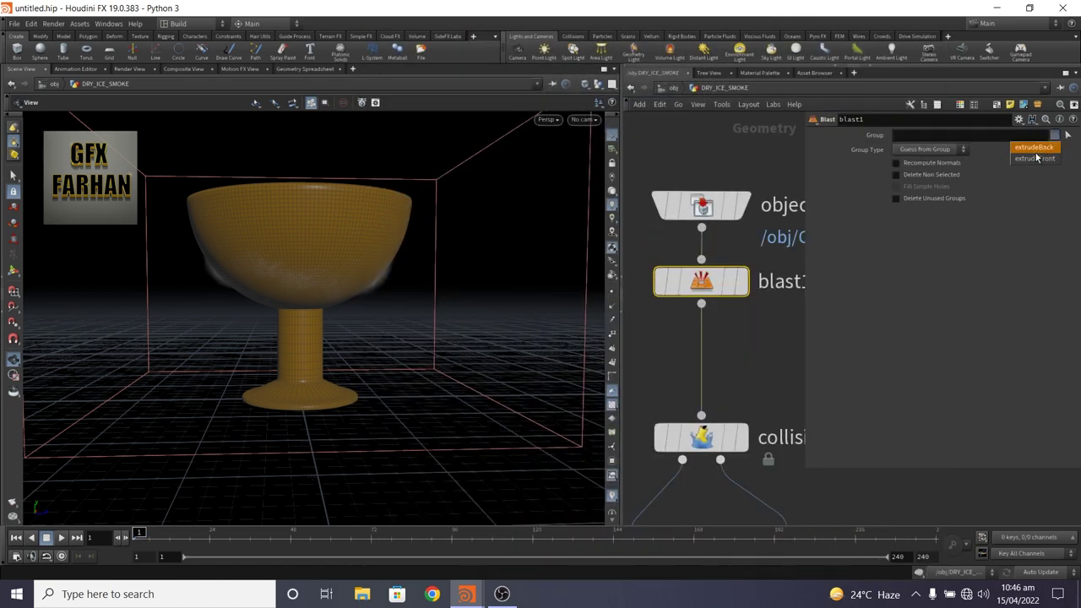
{"action": "left_click", "coordinate": [1035, 158]}
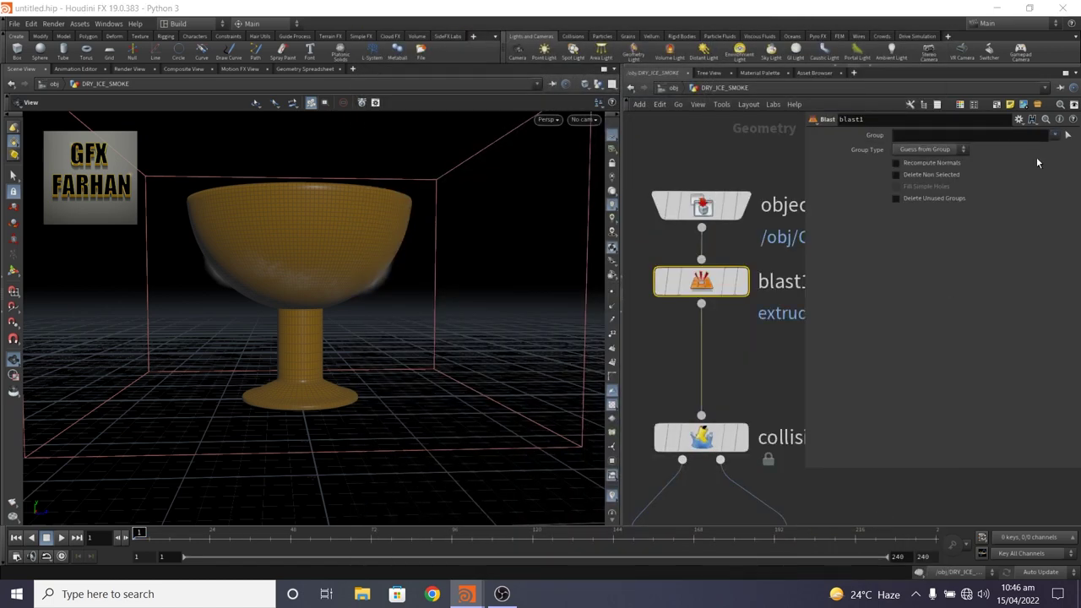
{"action": "left_click", "coordinate": [740, 281]}
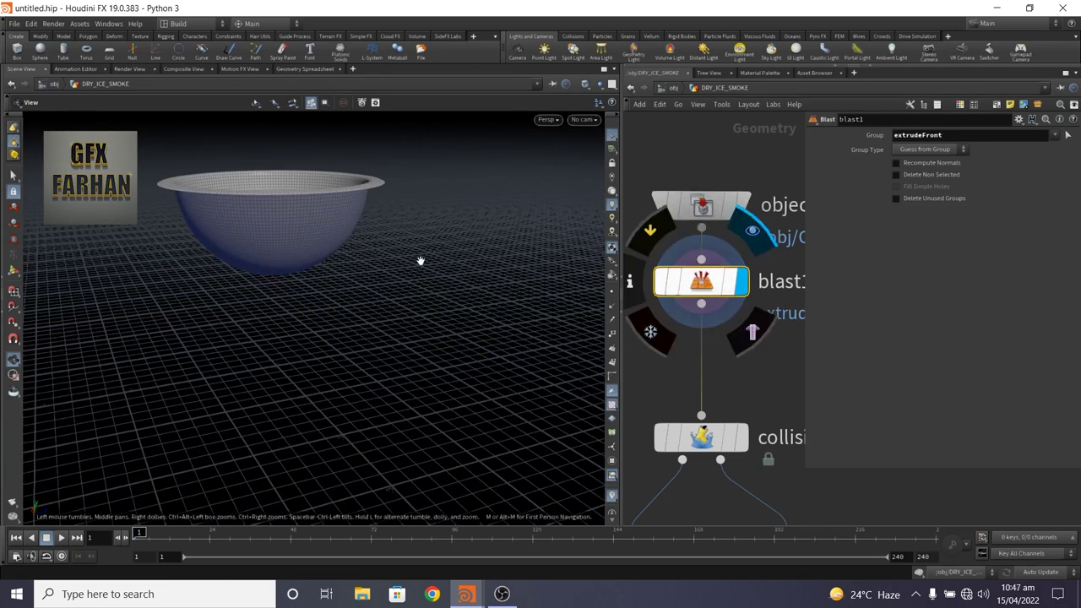
Step: Insert an Extrude Volume node after blast1, display it, disable Flatten Base, and set Depth to -1.1
{"action": "middle_click_drag", "start_coordinate": [741, 353], "coordinate": [737, 327]}
{"action": "key", "text": "Tab"}
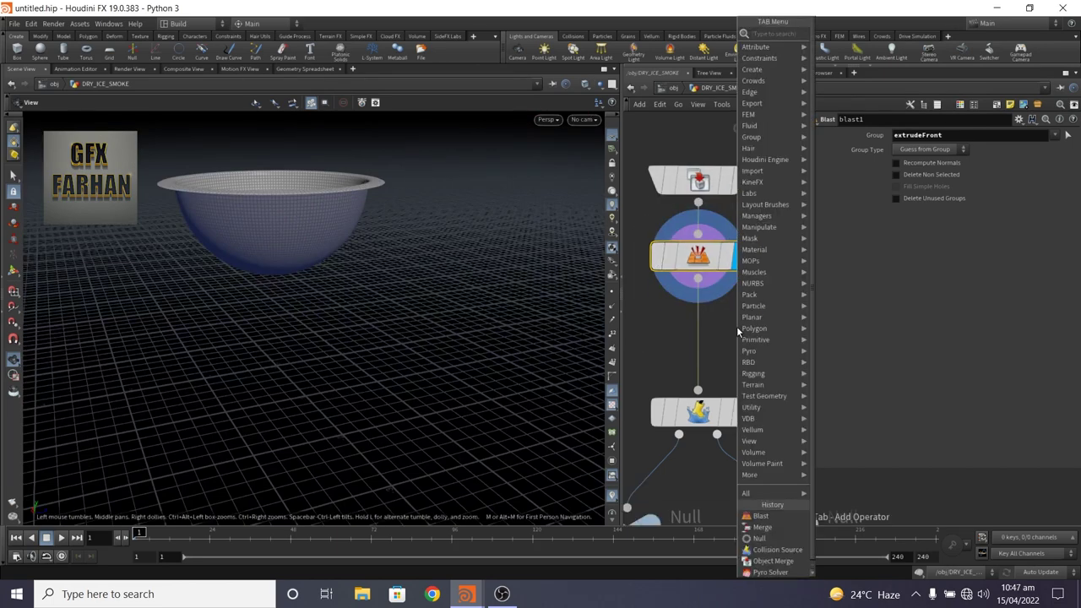
{"action": "type", "text": "e"}
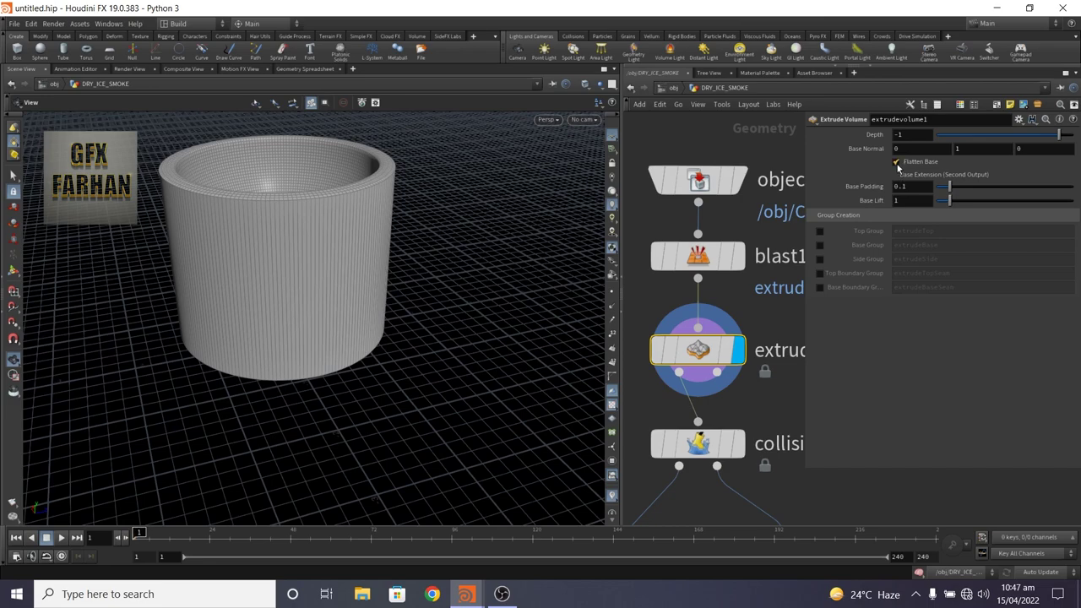
{"action": "left_click", "coordinate": [897, 162]}
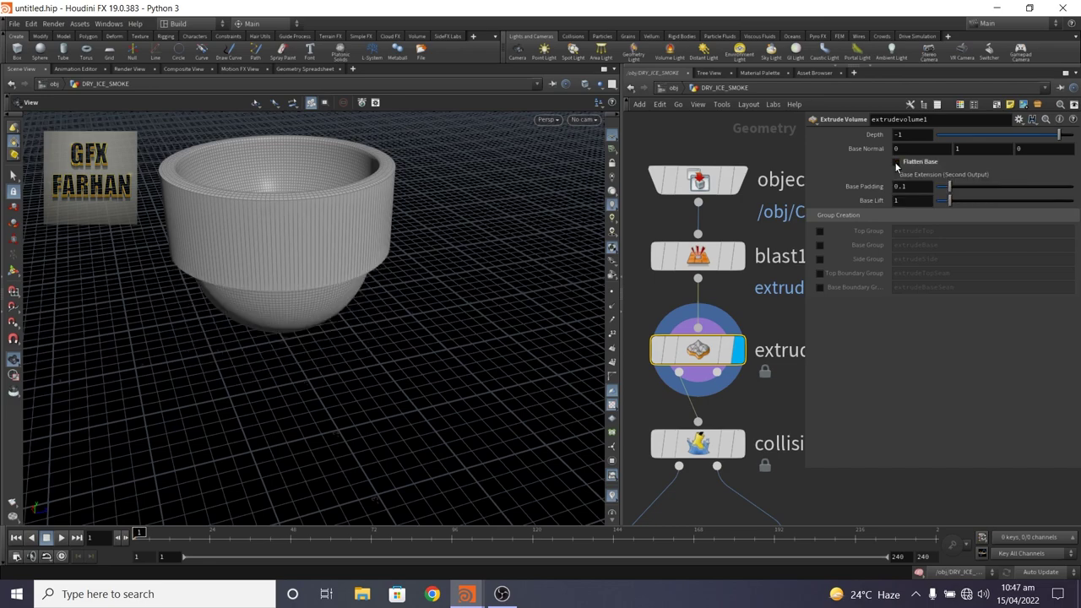
{"action": "left_click_drag", "start_coordinate": [331, 263], "coordinate": [301, 293]}
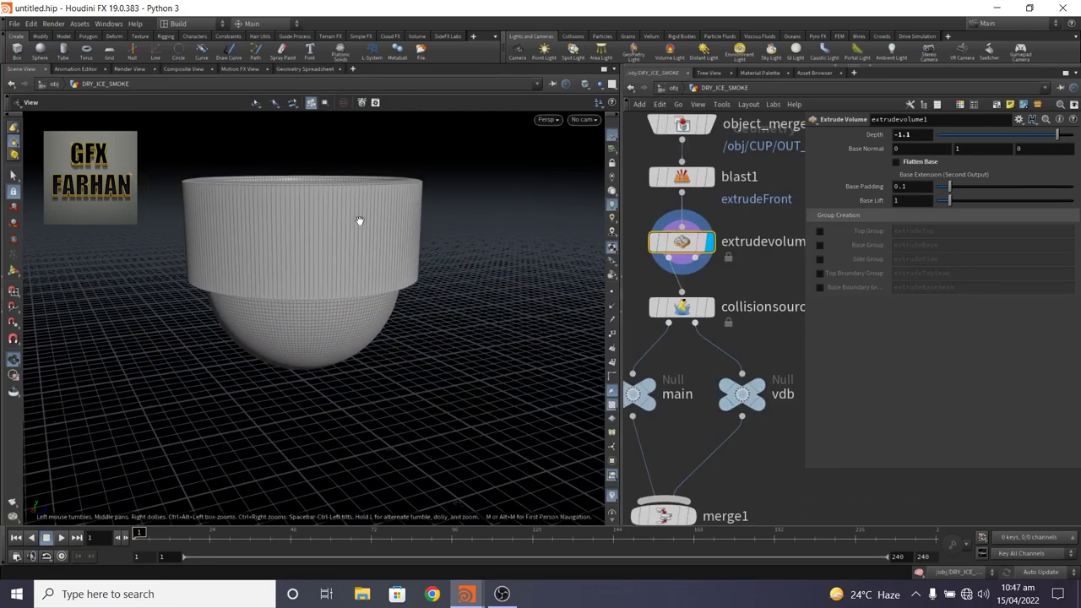
{"action": "mouse_move", "coordinate": [309, 228]}
{"action": "left_mouse_down"}
{"action": "mouse_move", "coordinate": [315, 254]}
{"action": "mouse_move", "coordinate": [313, 240]}
{"action": "left_mouse_up"}
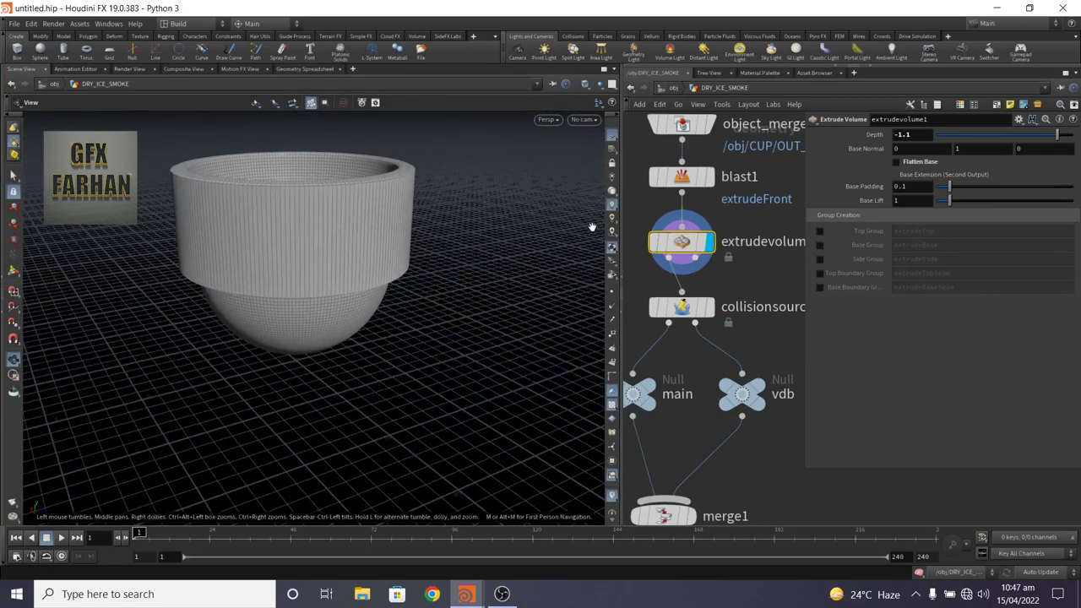
Step: Show all objects in the viewport and display pyrosolver1
{"action": "scroll", "coordinate": [667, 243], "scroll_direction": "down", "scroll_amount": 5}
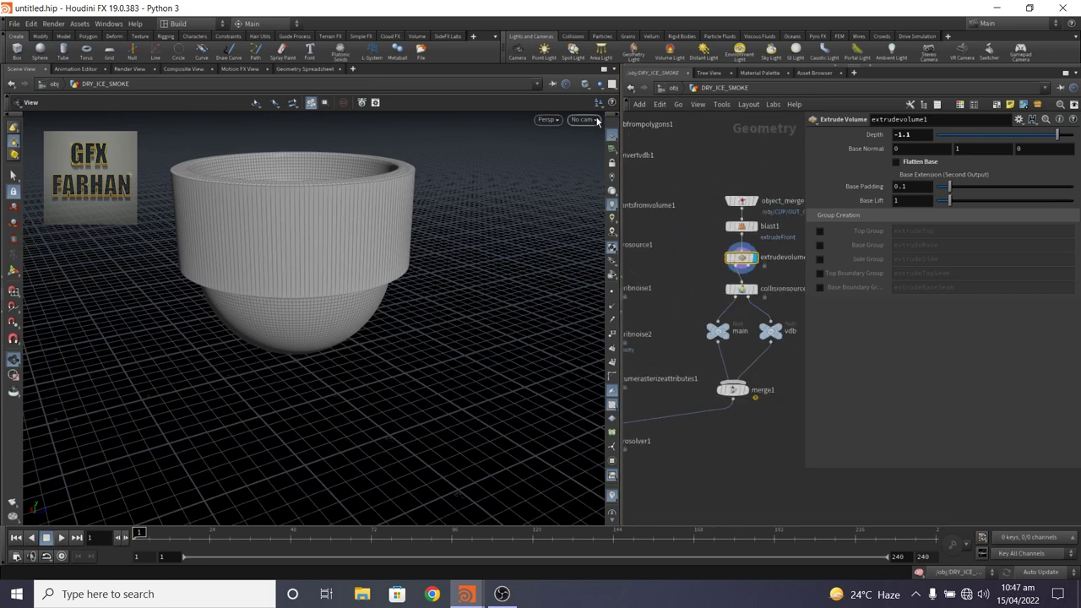
{"action": "left_click", "coordinate": [599, 84]}
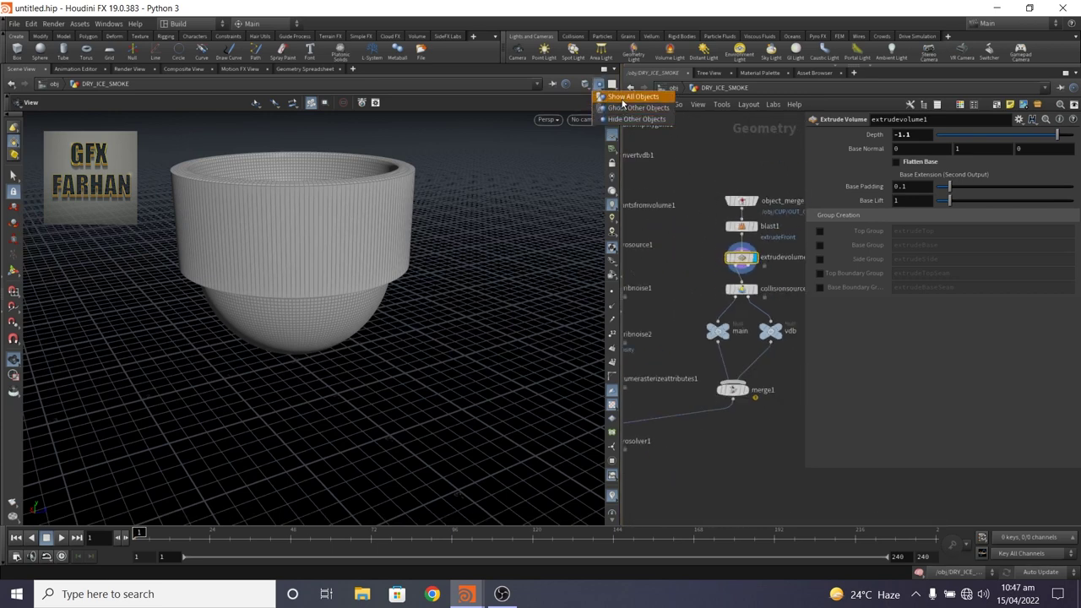
{"action": "left_click", "coordinate": [623, 97]}
{"action": "left_click", "coordinate": [650, 326]}
{"action": "middle_click_drag", "start_coordinate": [701, 405], "coordinate": [730, 392]}
{"action": "middle_click_drag", "start_coordinate": [731, 392], "coordinate": [736, 392]}
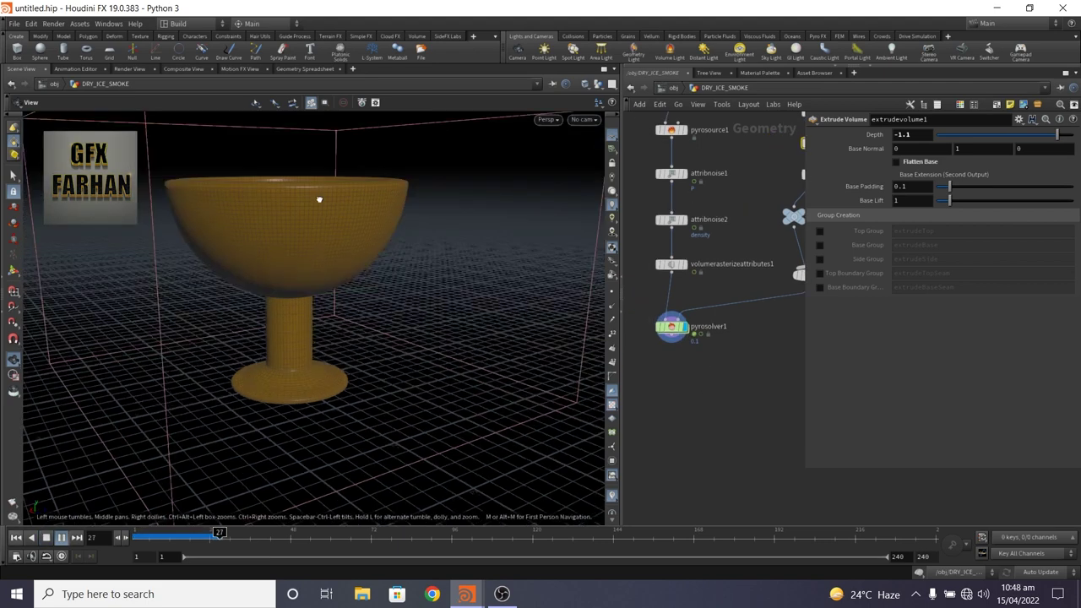
Step: Inspect the smoke inside and around the goblet during playback, and stop the simulation
{"action": "left_click_drag", "start_coordinate": [318, 201], "coordinate": [319, 198]}
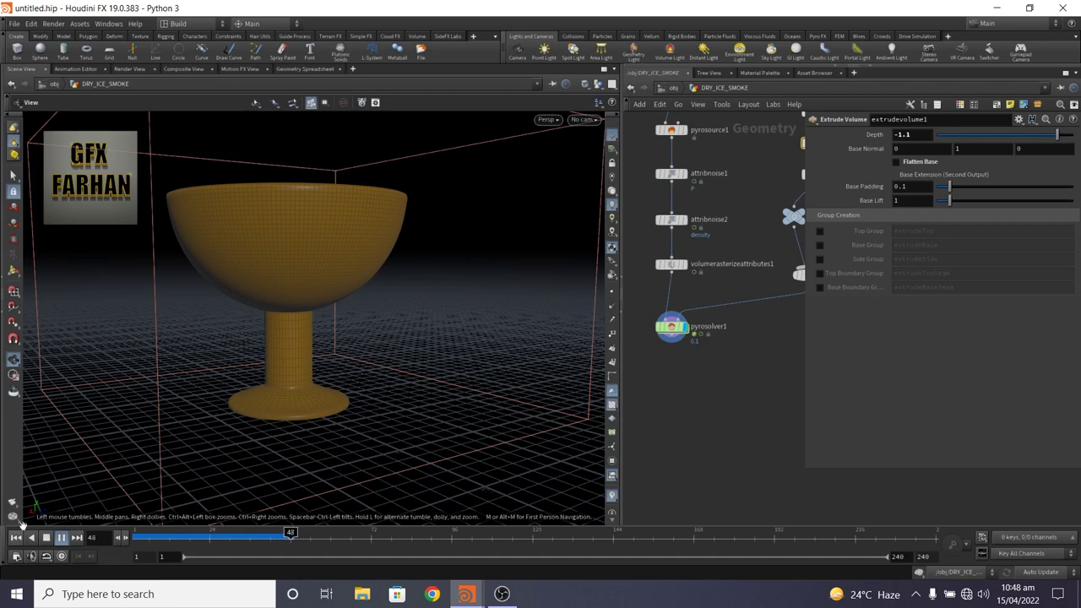
{"action": "key", "text": "ctrl+Up"}
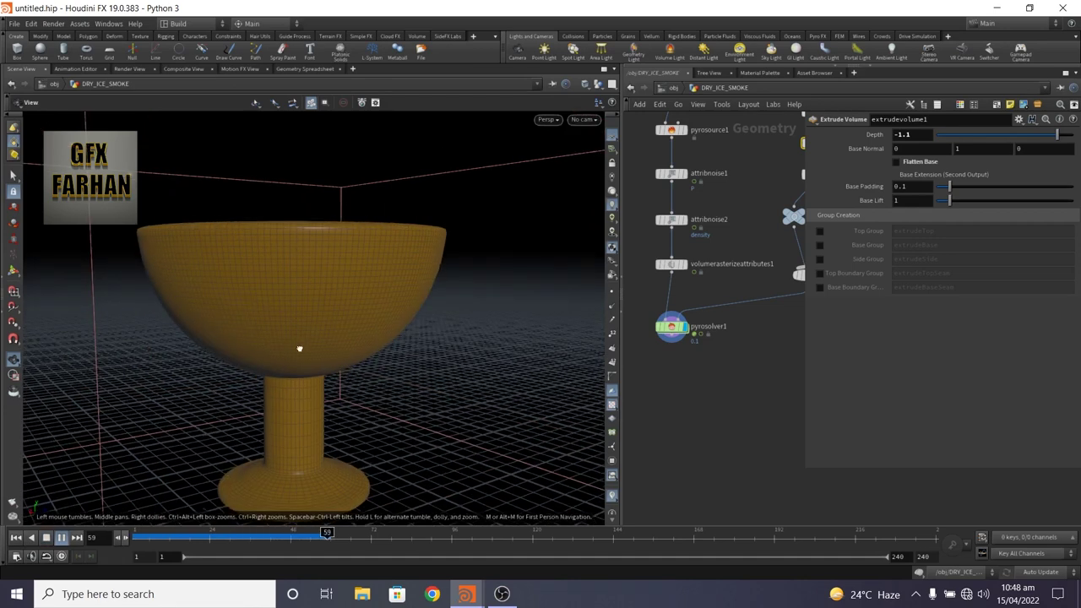
{"action": "left_click_drag", "start_coordinate": [299, 350], "coordinate": [283, 177]}
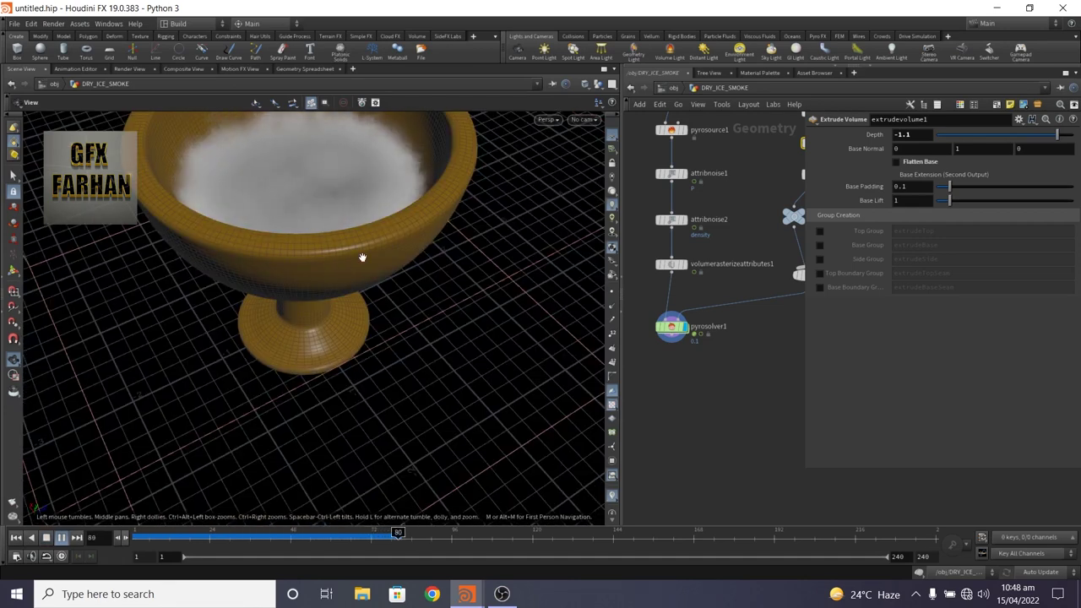
{"action": "left_click_drag", "start_coordinate": [244, 219], "coordinate": [248, 181]}
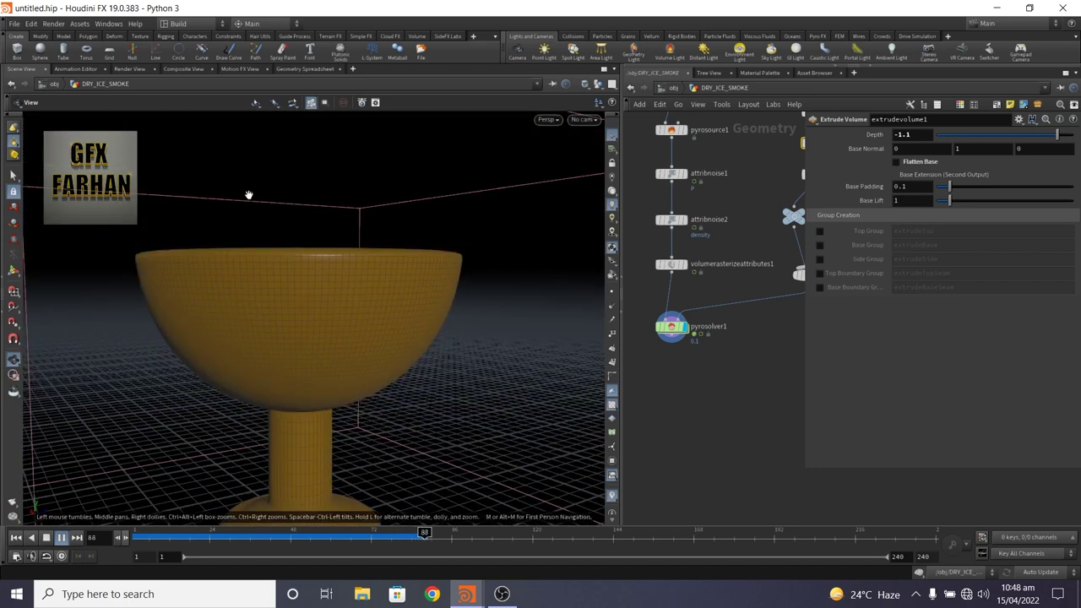
{"action": "left_click", "coordinate": [45, 538]}
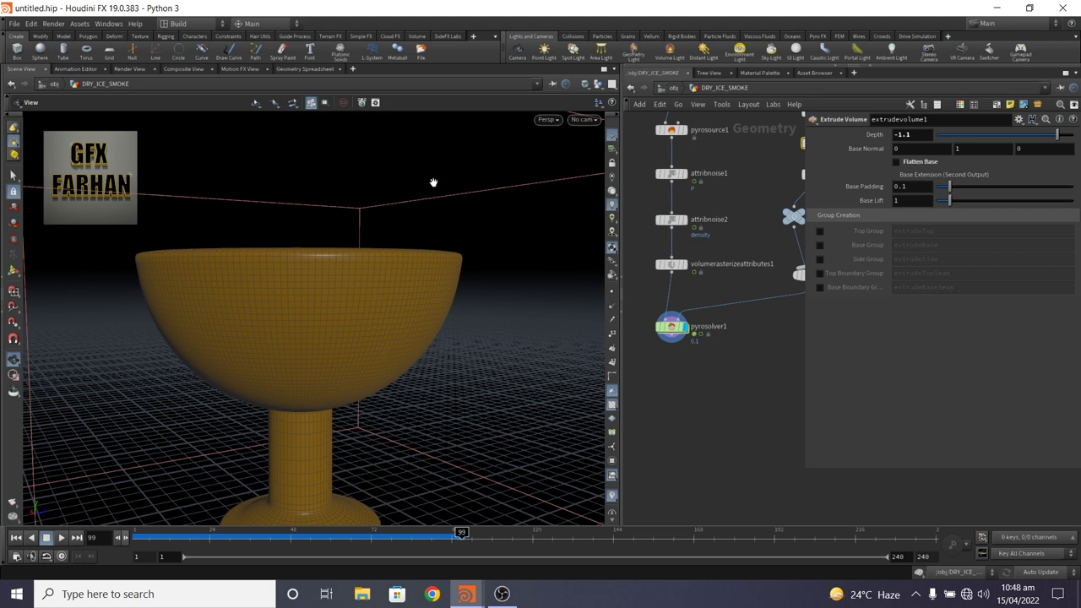
Step: Enable Disturbance and Turbulence in the shape settings of pyrosolver1
{"action": "left_click", "coordinate": [672, 327]}
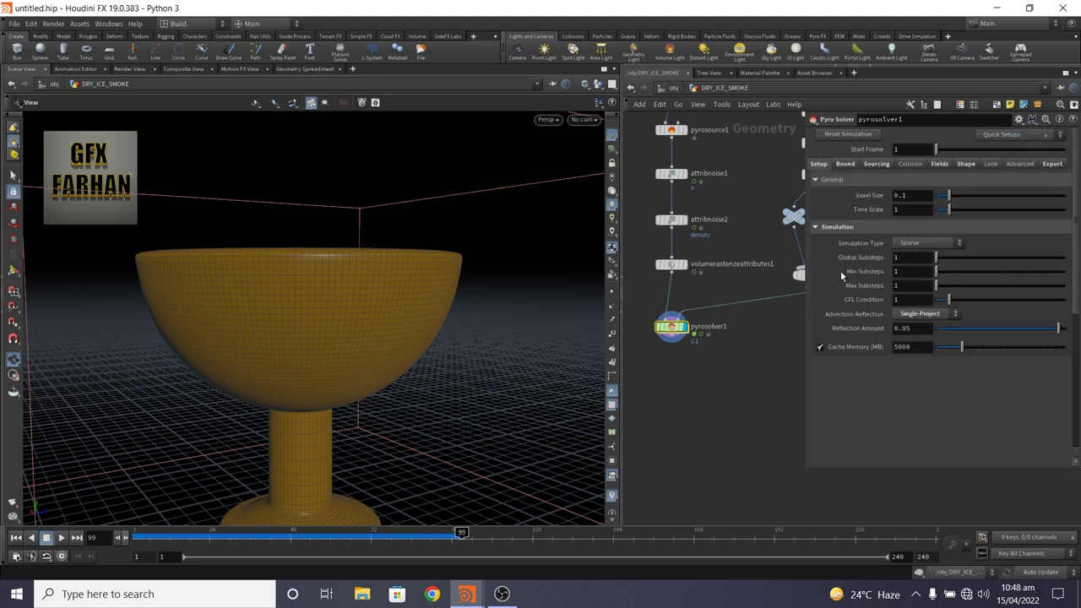
{"action": "left_click", "coordinate": [940, 164]}
{"action": "left_click", "coordinate": [965, 164]}
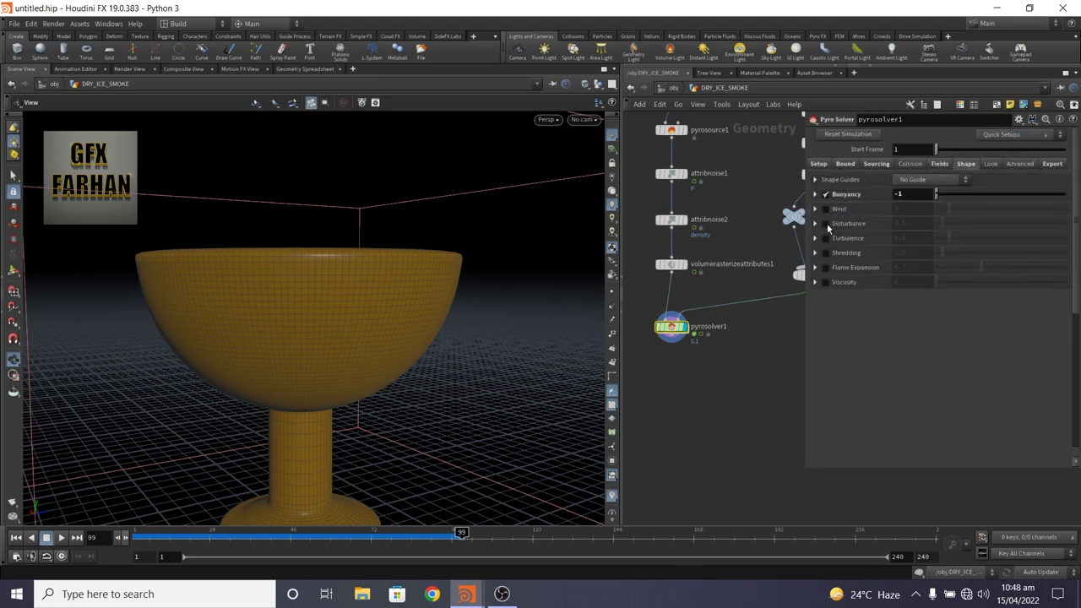
{"action": "left_click", "coordinate": [826, 224]}
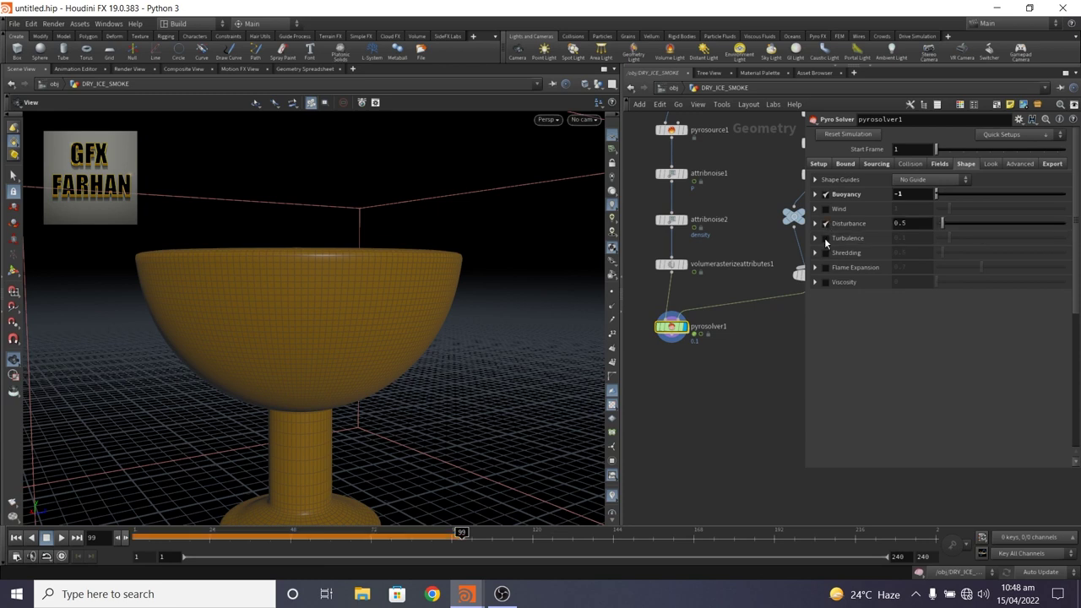
{"action": "left_click", "coordinate": [826, 239]}
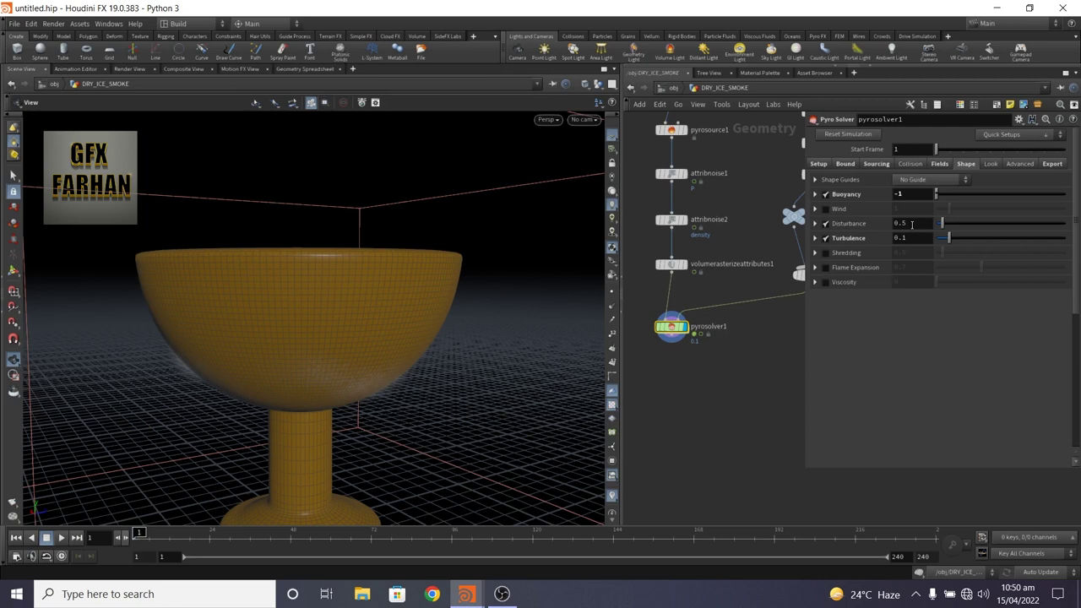
Step: Set pyrosolver1's Disturbance to 1 and its Turbulence to 0.15
{"action": "double_click", "coordinate": [912, 224]}
{"action": "type", "text": "1"}
{"action": "key", "text": "Return"}
{"action": "left_click", "coordinate": [912, 238]}
{"action": "type", "text": "5"}
{"action": "key", "text": "Return"}
Step: In the Turbulence settings of pyrosolver1, set Swirl Size to 0.5 and Max Octaves to 5
{"action": "left_click", "coordinate": [815, 239]}
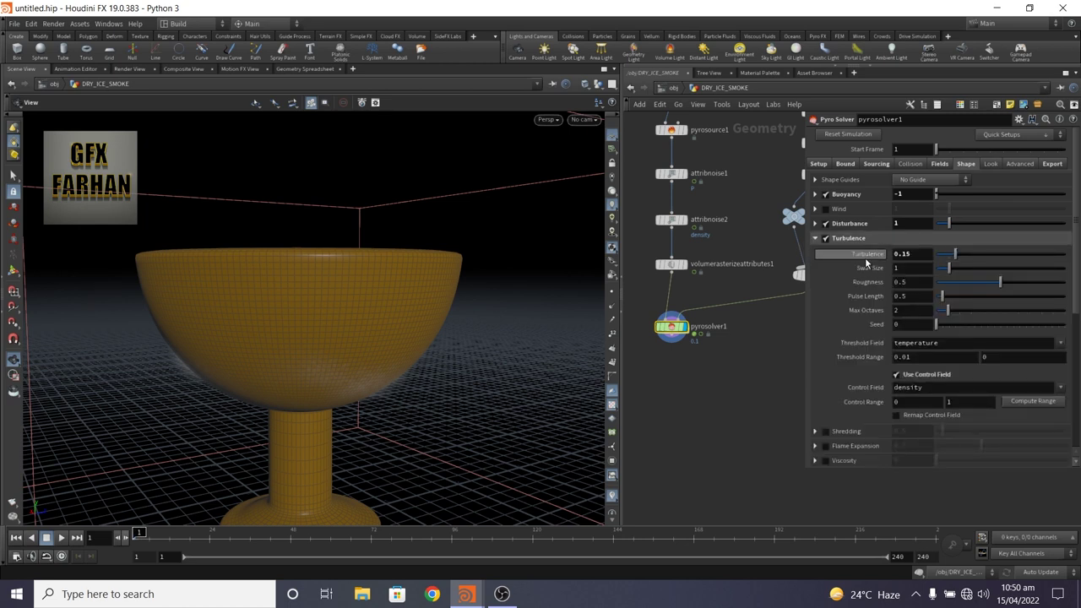
{"action": "left_click", "coordinate": [912, 269]}
{"action": "key", "text": "BackSpace"}
{"action": "type", "text": "0.5"}
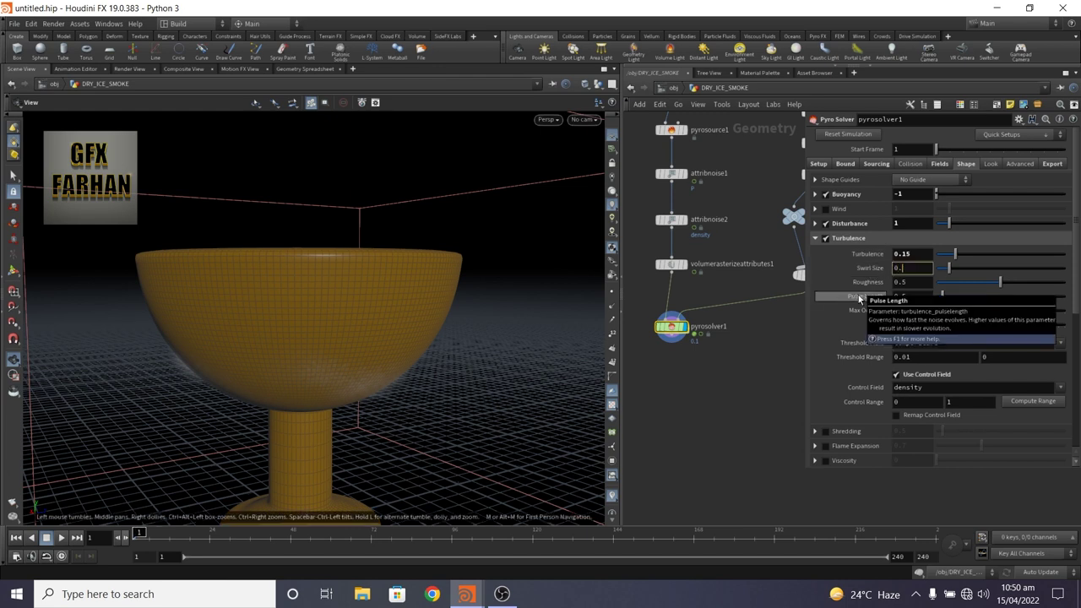
{"action": "key", "text": "Return"}
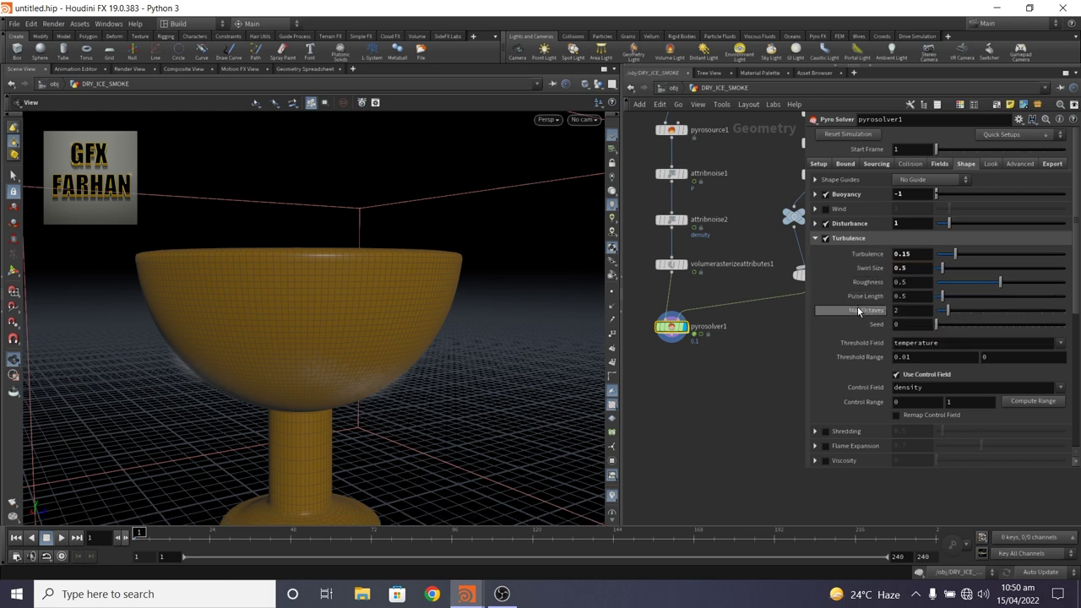
{"action": "double_click", "coordinate": [912, 310]}
{"action": "type", "text": "5"}
{"action": "key", "text": "Return"}
{"action": "left_click_drag", "start_coordinate": [338, 363], "coordinate": [321, 395]}
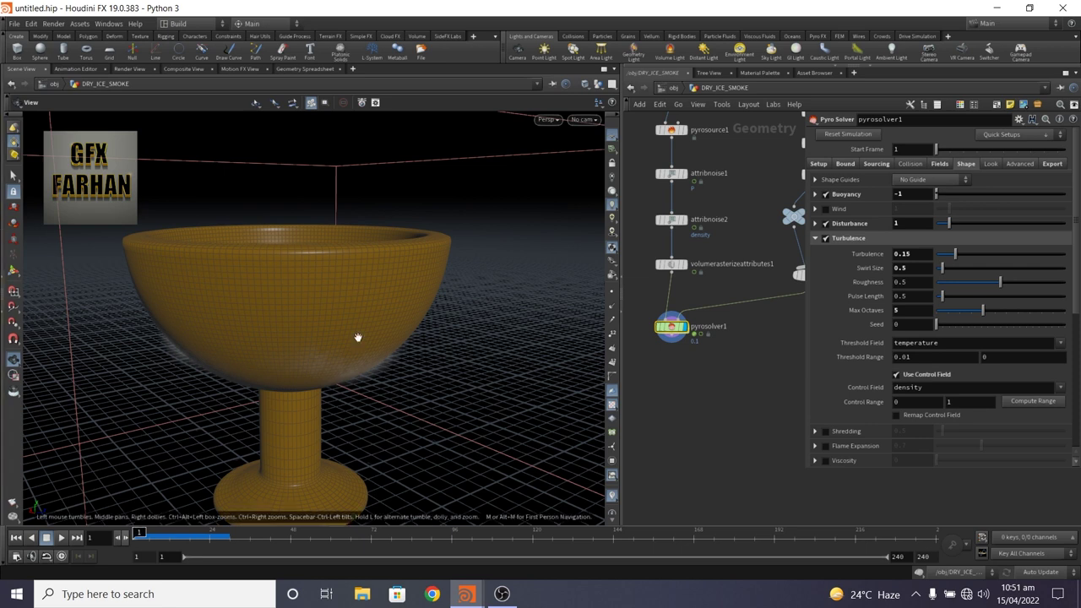
Step: Remove one source volume from the sourcing settings of pyrosolver1 and add a new source entry
{"action": "left_click", "coordinate": [870, 164]}
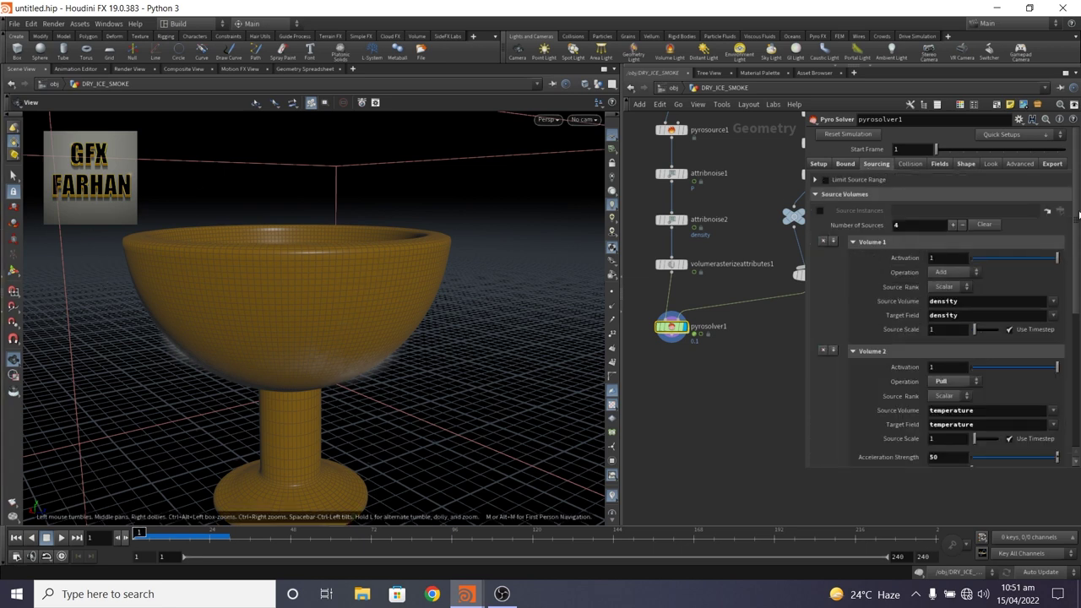
{"action": "scroll", "coordinate": [1053, 353], "scroll_direction": "down", "scroll_amount": 5}
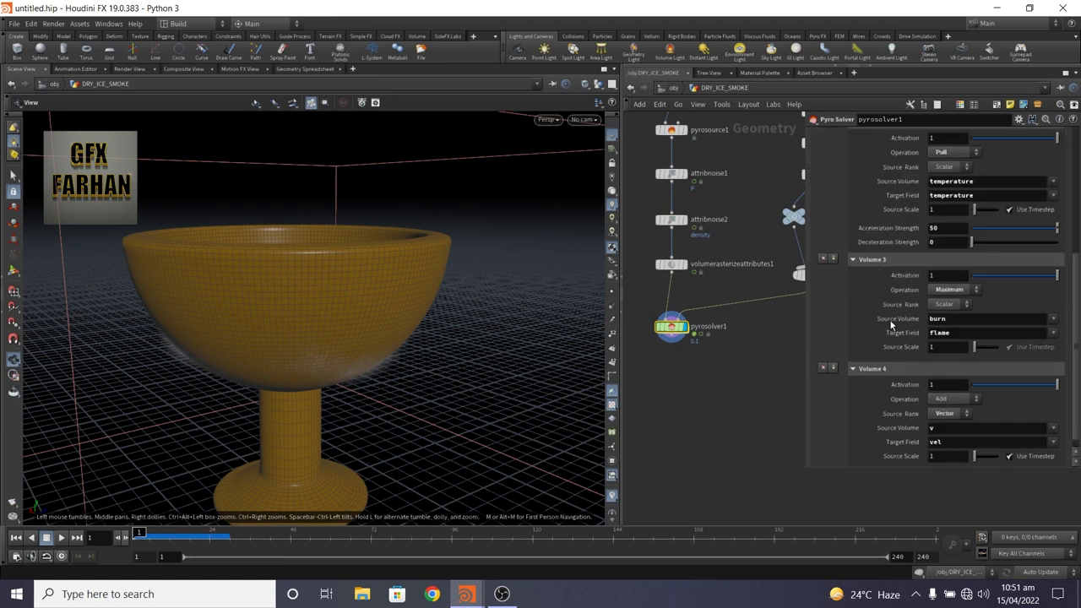
{"action": "scroll", "coordinate": [896, 307], "scroll_direction": "up", "scroll_amount": 5}
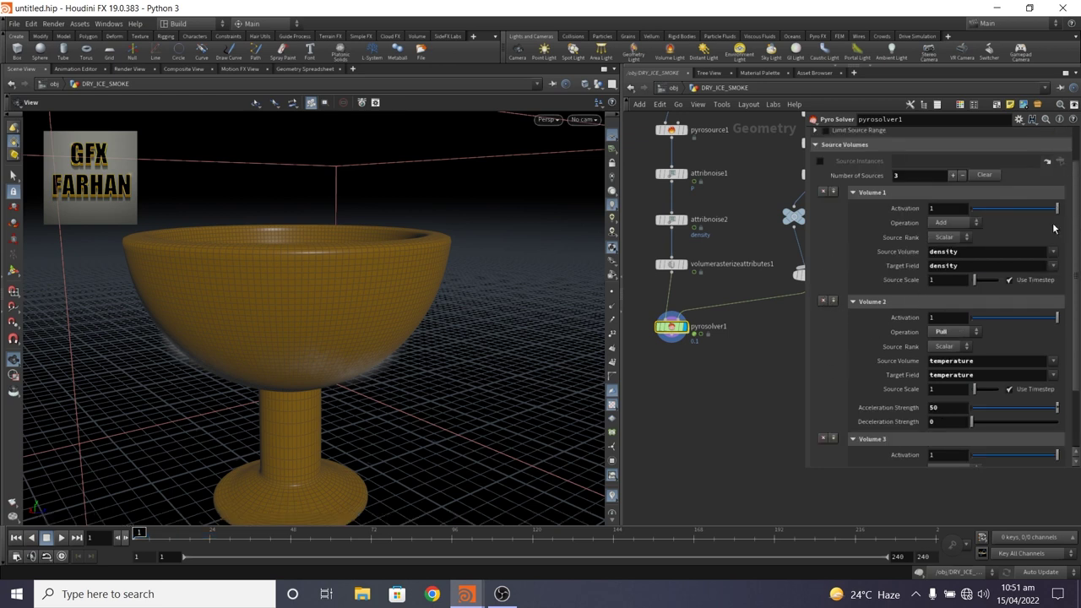
{"action": "left_click", "coordinate": [953, 176]}
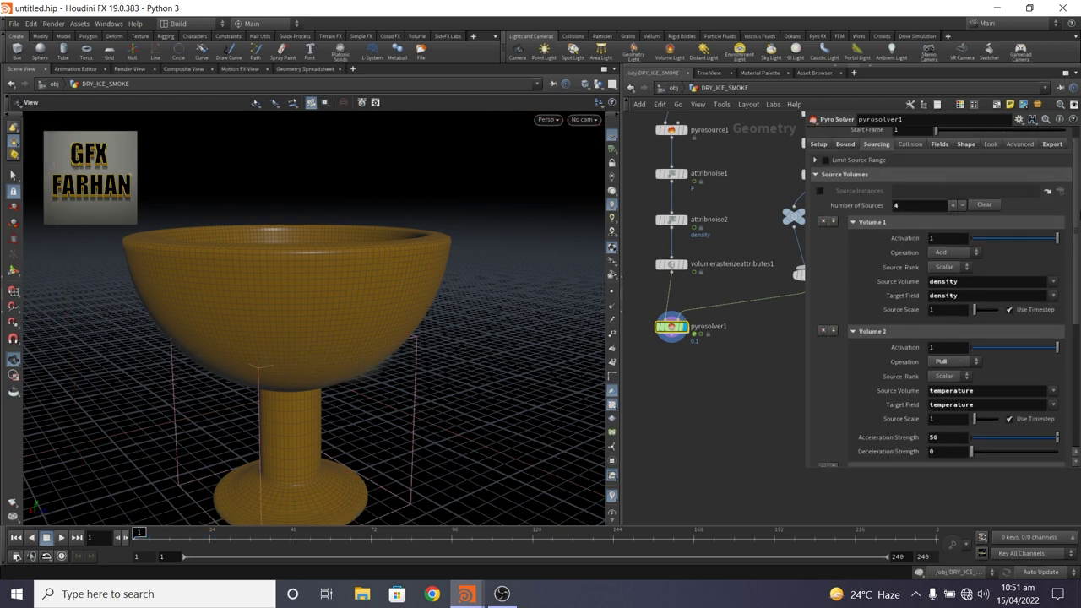
{"action": "scroll", "coordinate": [1077, 203], "scroll_direction": "down", "scroll_amount": 5}
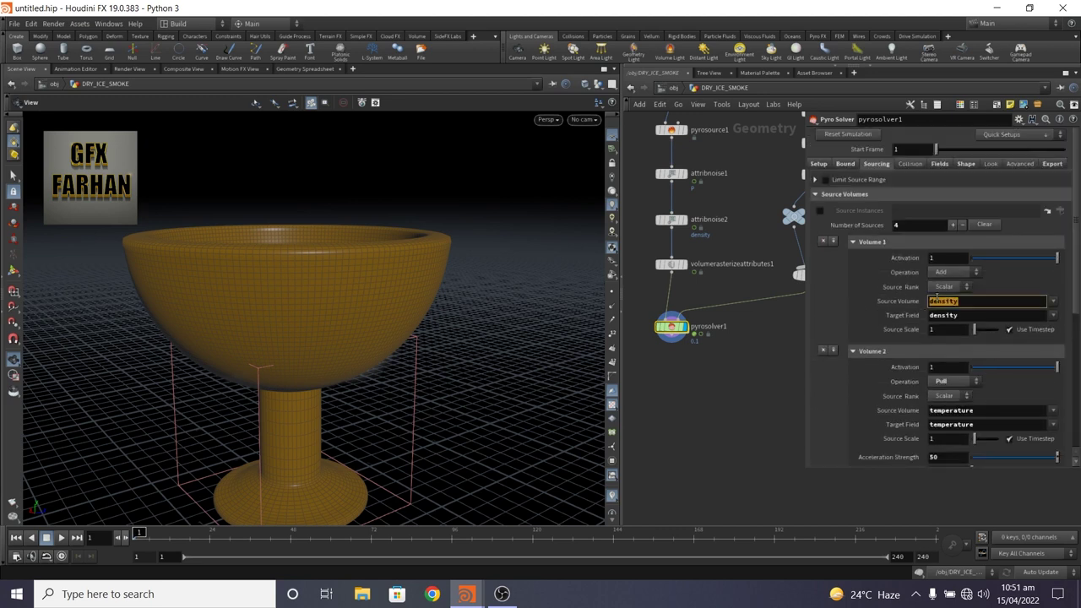
Step: Set the source volume of pyrosolver1's Volume 4 entry to density and its target field to divergence
{"action": "right_click", "coordinate": [936, 298]}
{"action": "left_click", "coordinate": [818, 296]}
{"action": "scroll", "coordinate": [1005, 428], "scroll_direction": "down", "scroll_amount": 5}
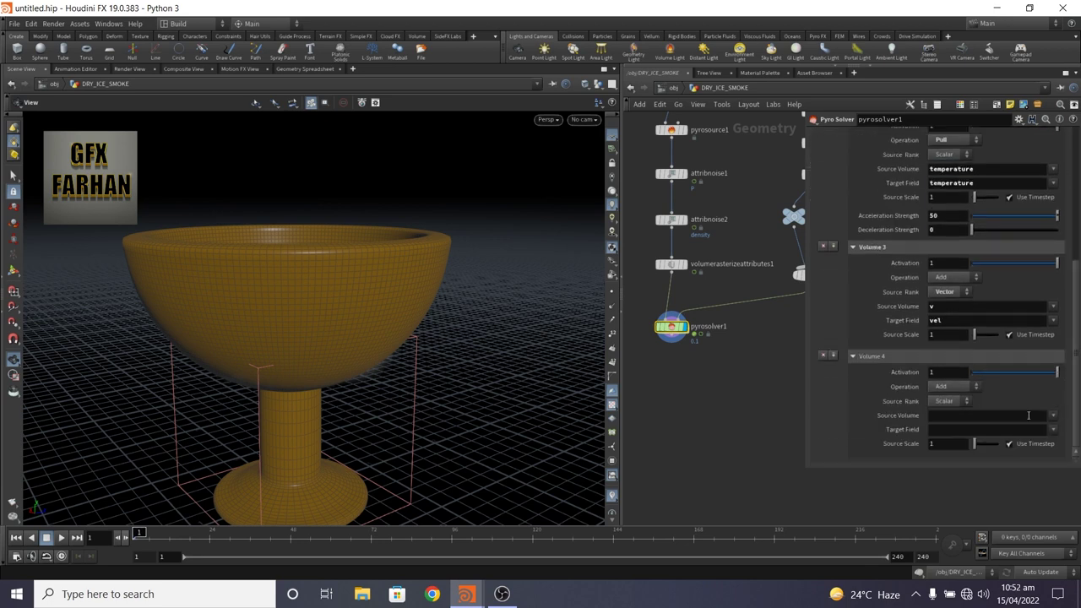
{"action": "left_click", "coordinate": [960, 415]}
{"action": "type", "text": "density"}
{"action": "left_click", "coordinate": [949, 429]}
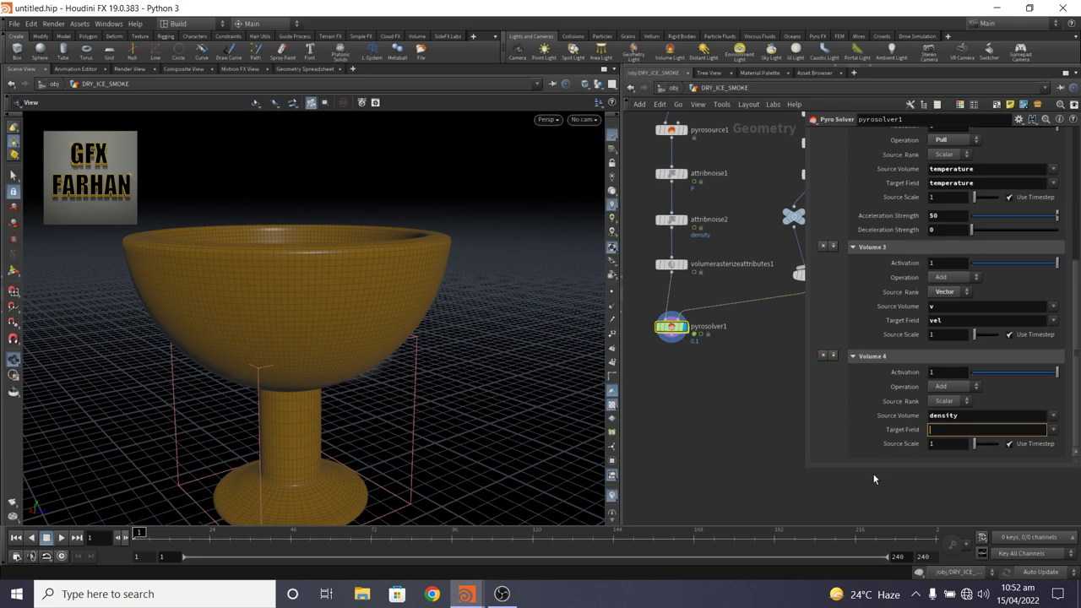
{"action": "type", "text": "divergence"}
{"action": "key", "text": "Return"}
Step: Play the simulation up to frame 11 and examine how the smoke expands around the goblet
{"action": "left_click", "coordinate": [63, 538]}
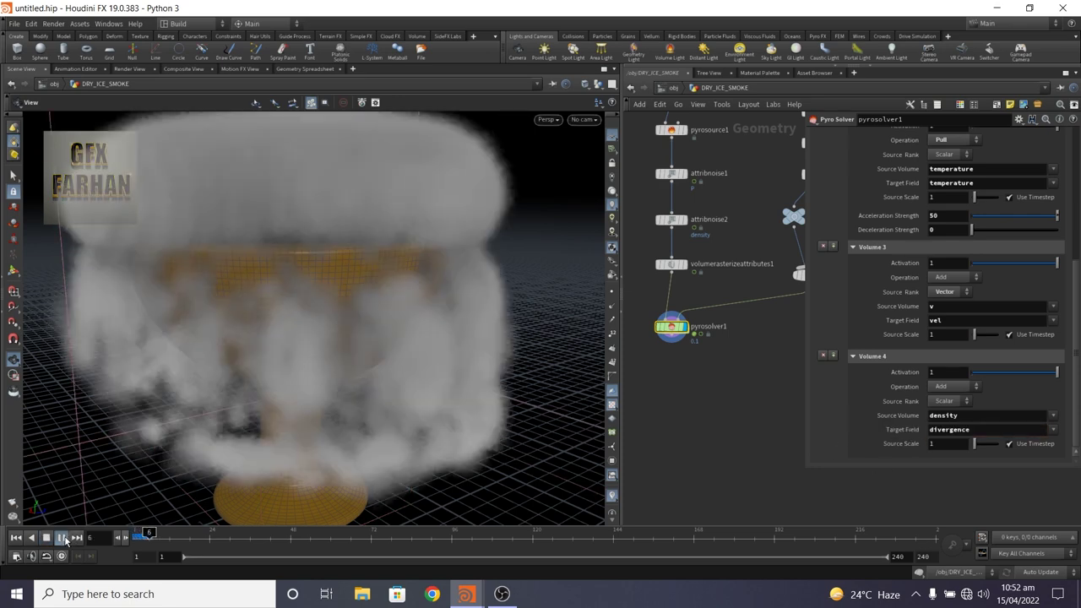
{"action": "left_click", "coordinate": [65, 540]}
{"action": "scroll", "coordinate": [262, 358], "scroll_direction": "down", "scroll_amount": 10}
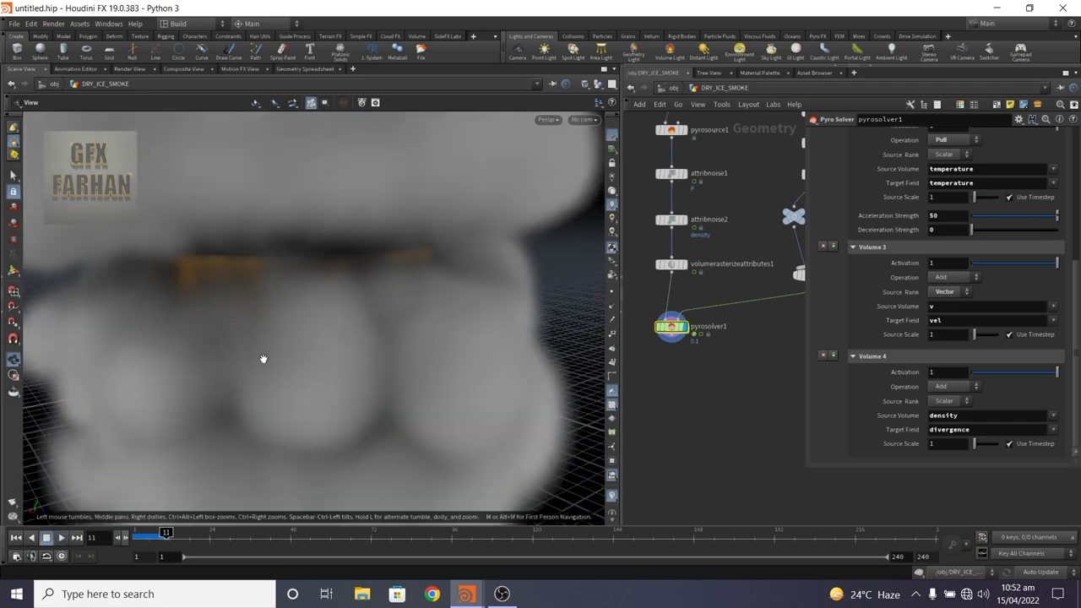
{"action": "left_click_drag", "start_coordinate": [262, 325], "coordinate": [354, 334]}
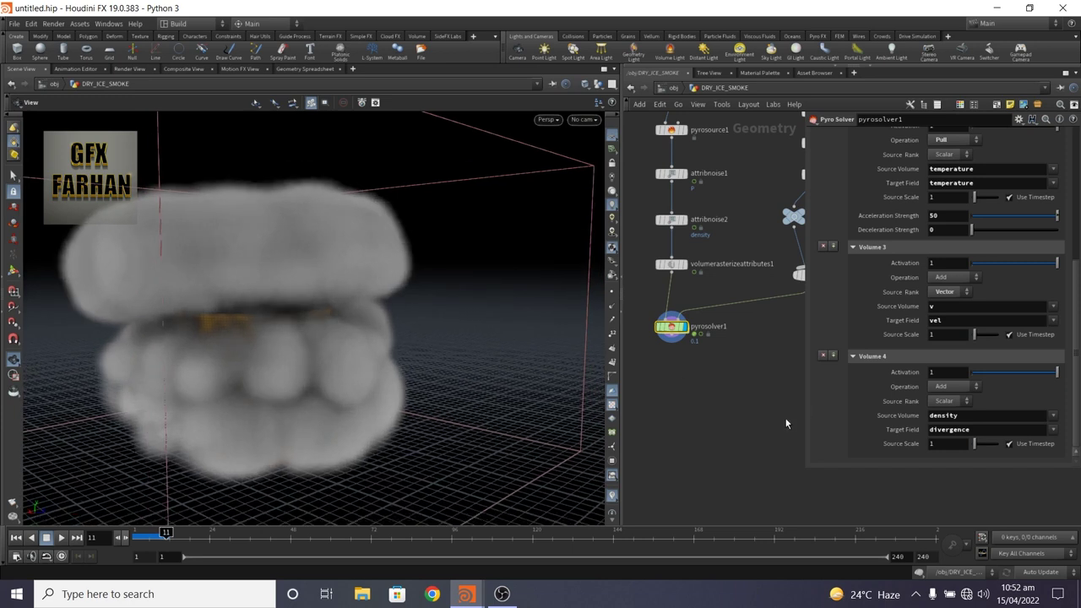
Step: Set Volume 4's source scale to 0.5 and replay the simulation from the first frame
{"action": "double_click", "coordinate": [946, 444]}
{"action": "type", "text": "0.5"}
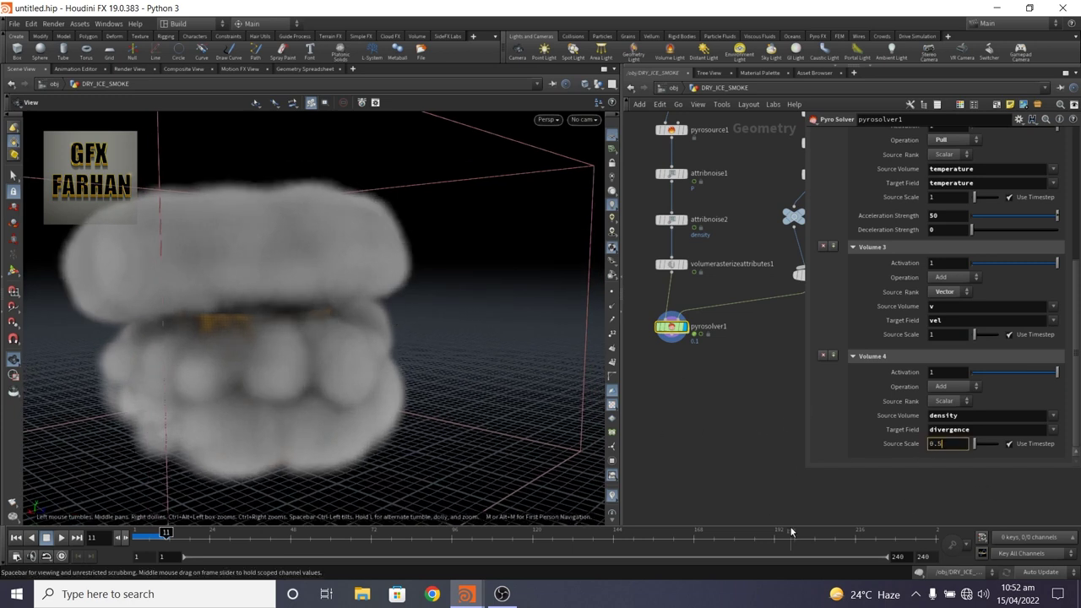
{"action": "key", "text": "Return"}
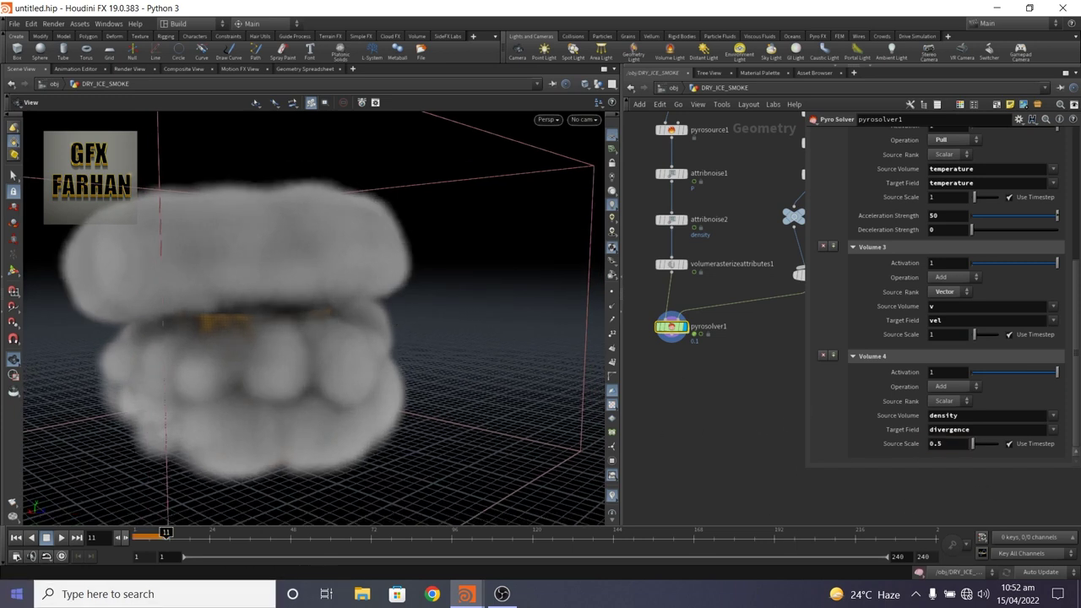
{"action": "left_click", "coordinate": [15, 537]}
{"action": "left_click", "coordinate": [61, 538]}
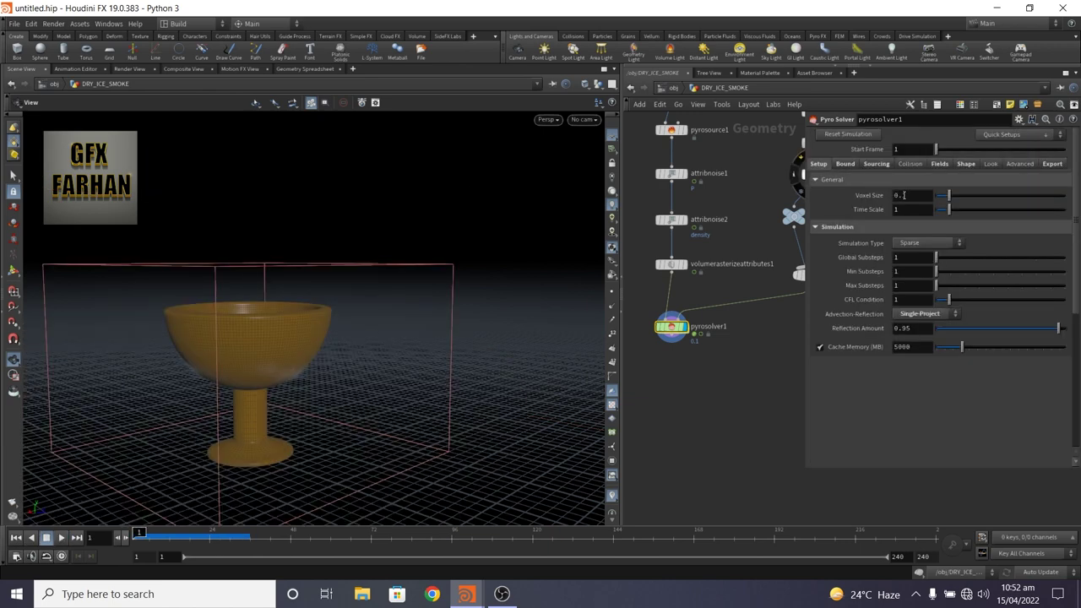
Step: Set pyrosolver1's voxel size to 0.05 and its density dissipation to 0.4, replaying the simulation
{"action": "left_click", "coordinate": [910, 195]}
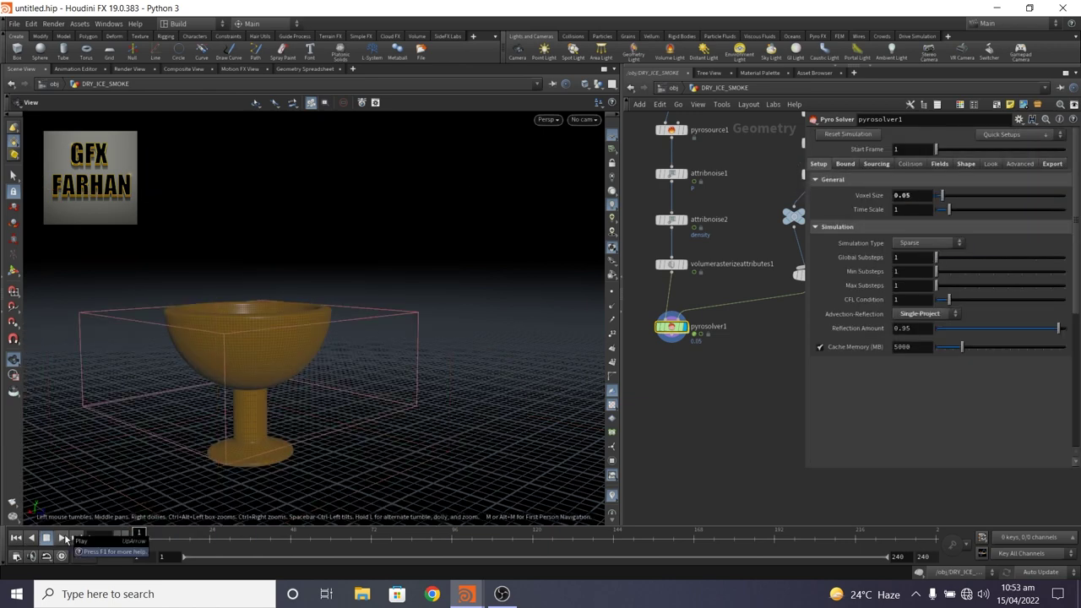
{"action": "left_click", "coordinate": [64, 538]}
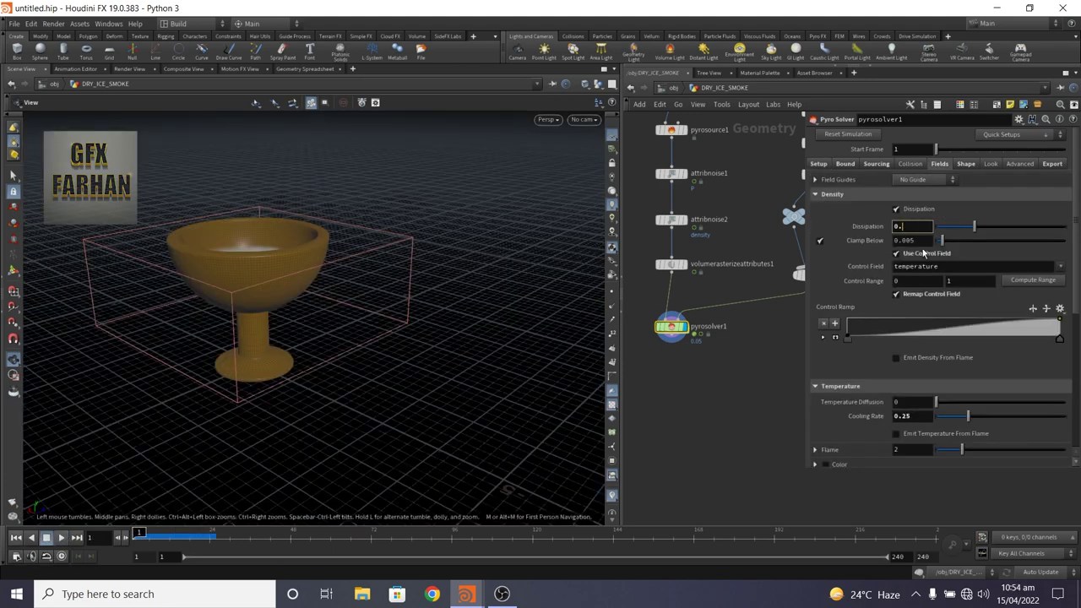
{"action": "type", "text": "4"}
{"action": "key", "text": "Return"}
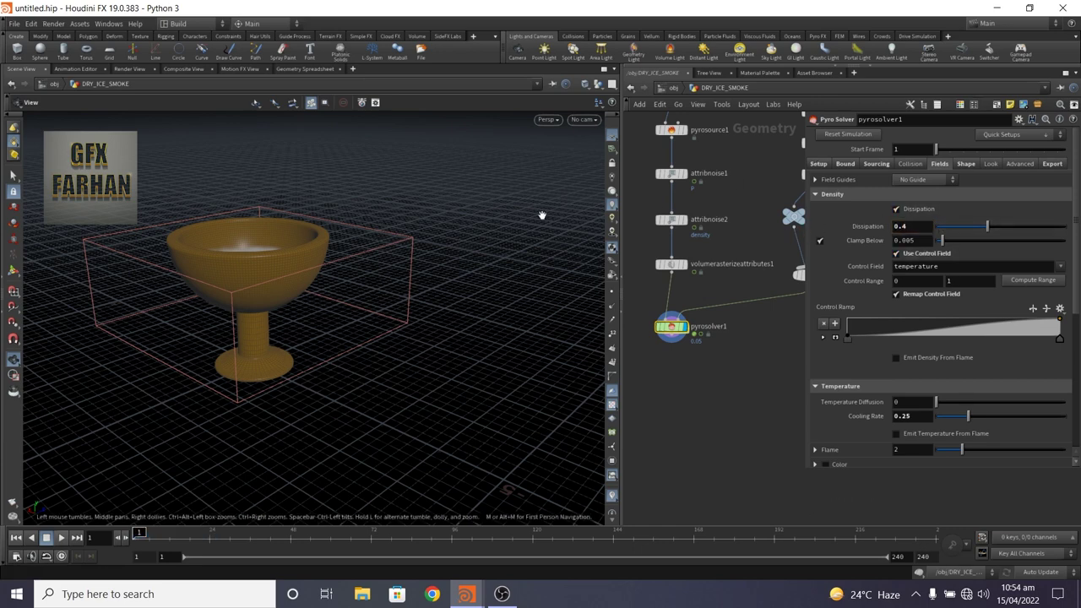
{"action": "left_click", "coordinate": [61, 537]}
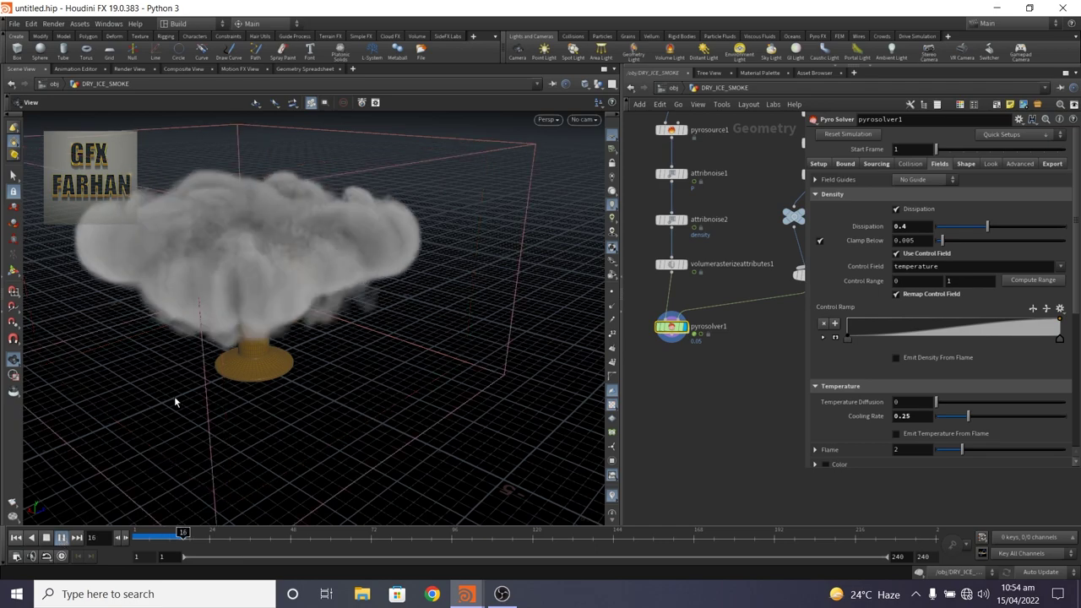
Step: Examine the simulated smoke from several angles and frames, and return to the first frame
{"action": "left_click_drag", "start_coordinate": [275, 375], "coordinate": [221, 380]}
{"action": "left_click", "coordinate": [31, 537]}
{"action": "left_click_drag", "start_coordinate": [321, 427], "coordinate": [403, 432]}
{"action": "left_click_drag", "start_coordinate": [152, 532], "coordinate": [217, 532]}
{"action": "left_click_drag", "start_coordinate": [314, 338], "coordinate": [363, 405]}
{"action": "left_click_drag", "start_coordinate": [329, 355], "coordinate": [296, 277]}
{"action": "key", "text": "ctrl+Up"}
Step: Set the source scale of pyrosolver1's Volume 4 entry to 0.3 and replay the simulation
{"action": "left_click", "coordinate": [875, 164]}
{"action": "left_click_drag", "start_coordinate": [1076, 253], "coordinate": [1079, 410]}
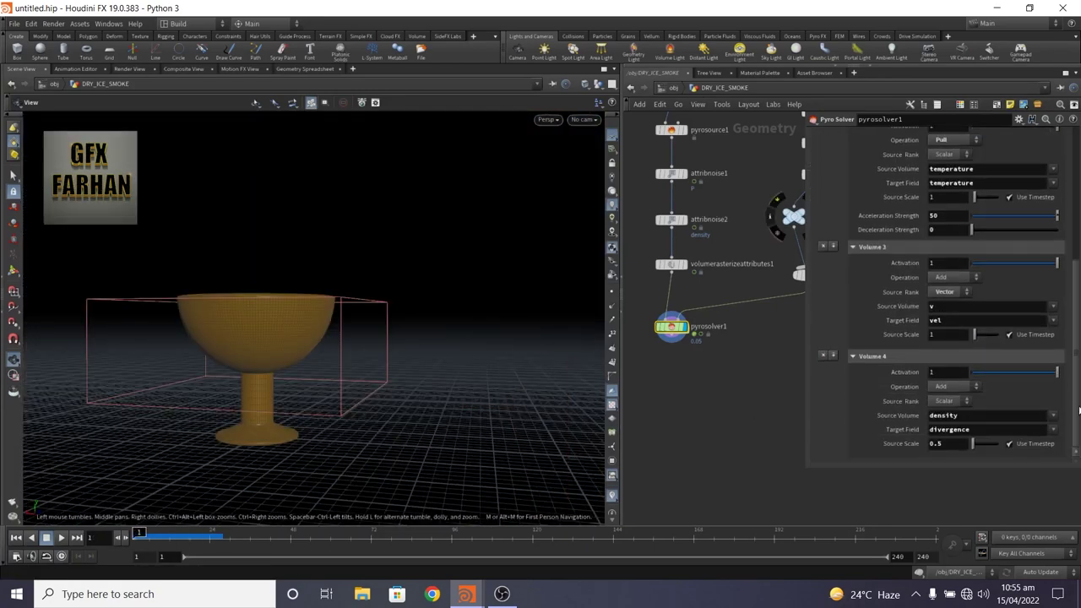
{"action": "left_click", "coordinate": [947, 445]}
{"action": "type", "text": "0.3"}
{"action": "key", "text": "Return"}
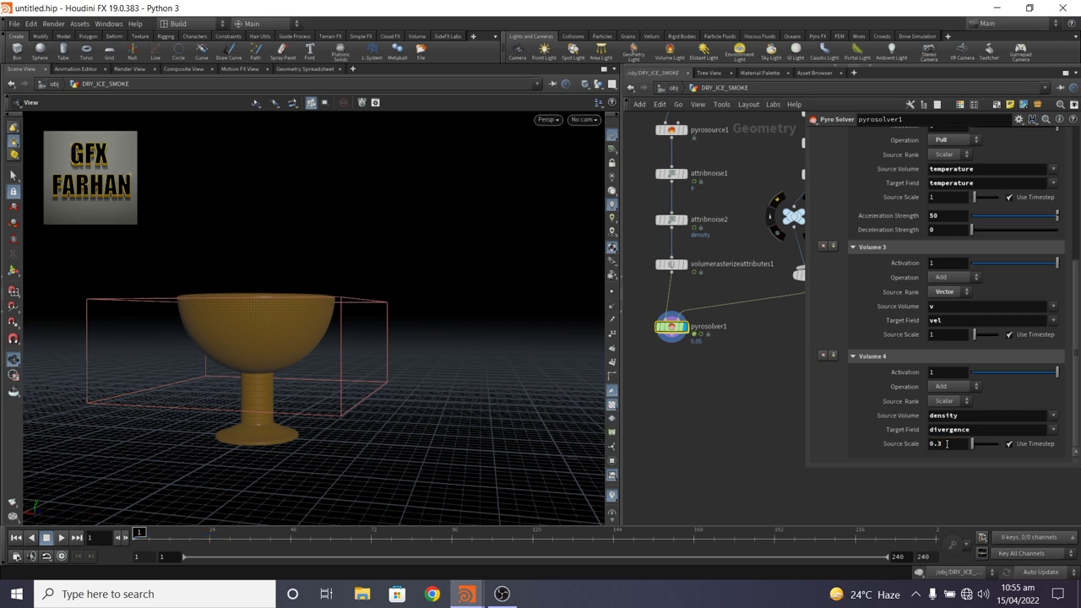
{"action": "left_click", "coordinate": [60, 538]}
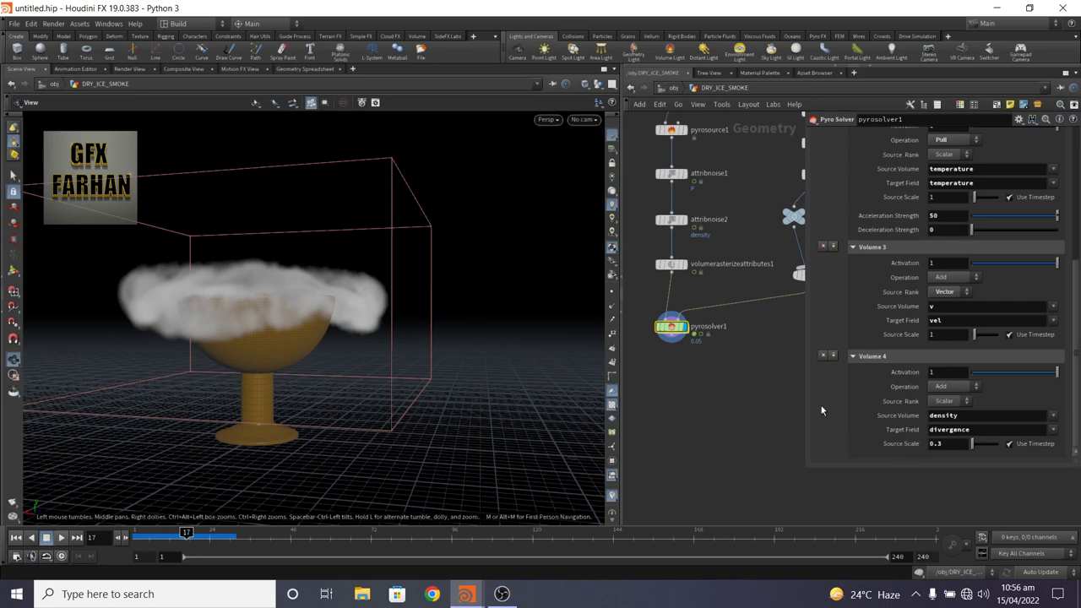
{"action": "left_click_drag", "start_coordinate": [283, 309], "coordinate": [305, 352]}
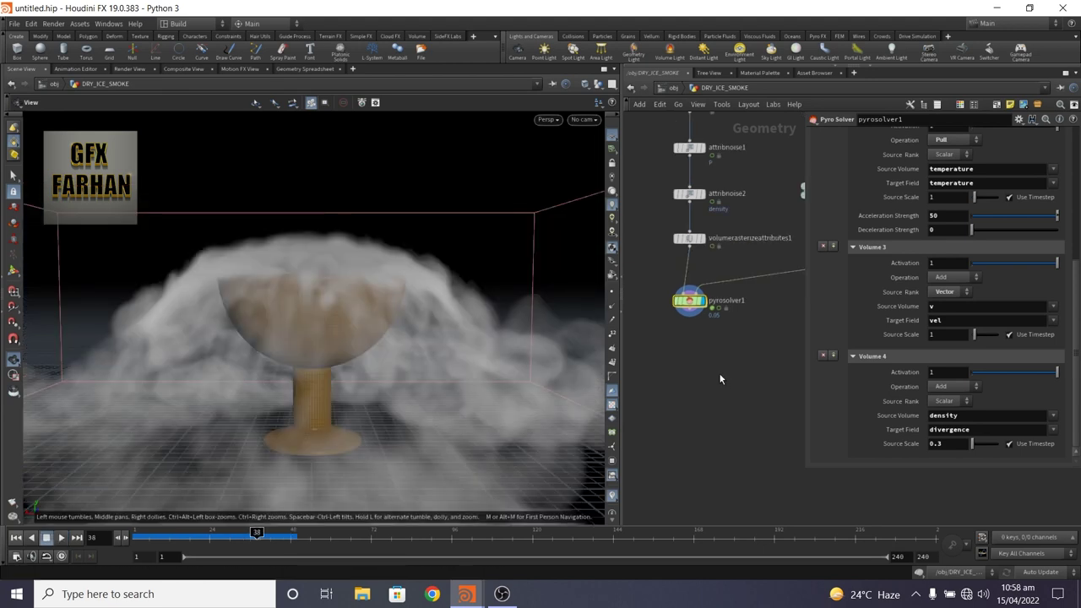
Step: Add a Volume Visualization node after pyrosolver1 and display its output
{"action": "key", "text": "Tab"}
{"action": "type", "text": "volume v"}
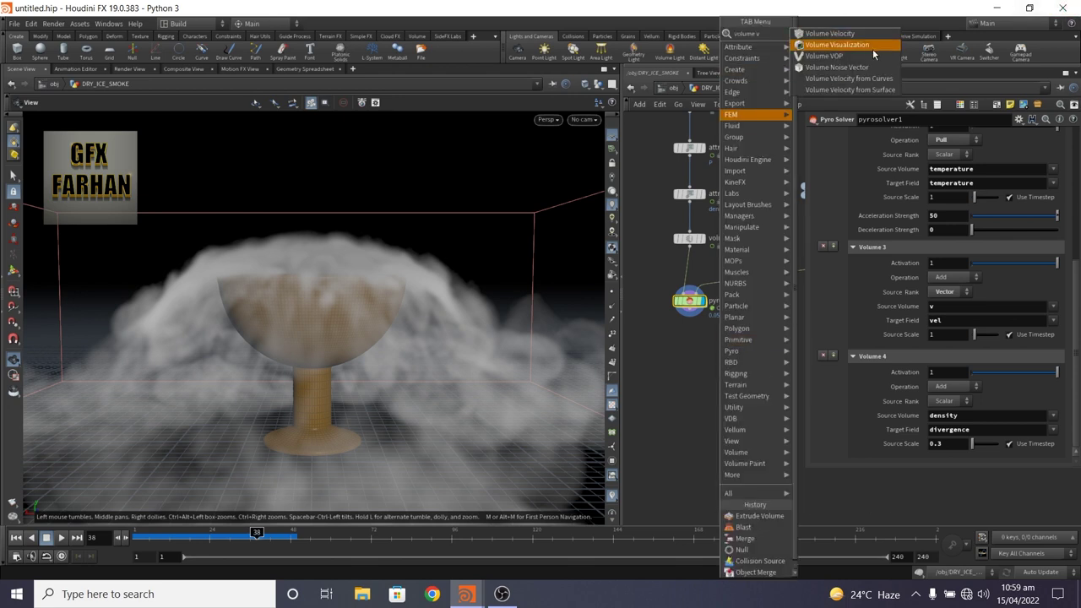
{"action": "left_click", "coordinate": [870, 47]}
{"action": "left_click", "coordinate": [718, 375]}
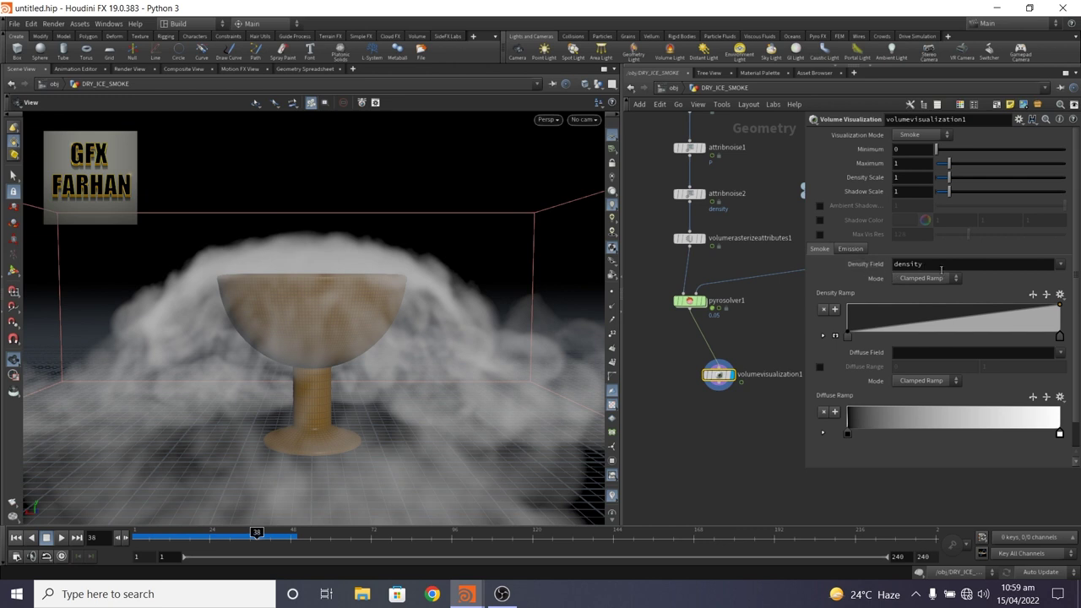
Step: Enable Max Vis Res on volumevisualization1 and set it to 1000
{"action": "left_click", "coordinate": [820, 235]}
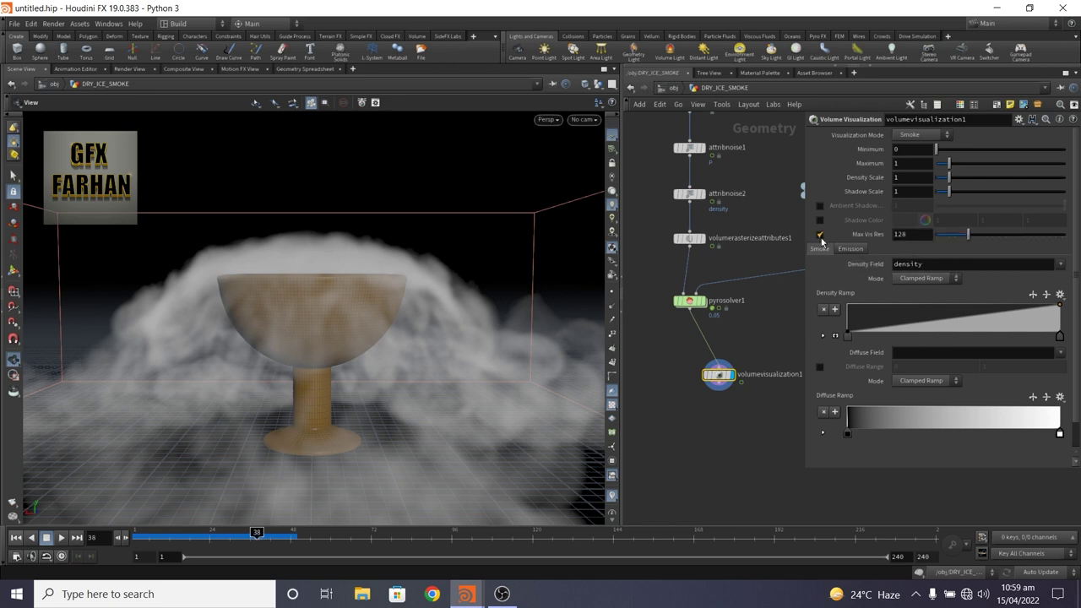
{"action": "double_click", "coordinate": [918, 236]}
{"action": "type", "text": "500"}
{"action": "key", "text": "Return"}
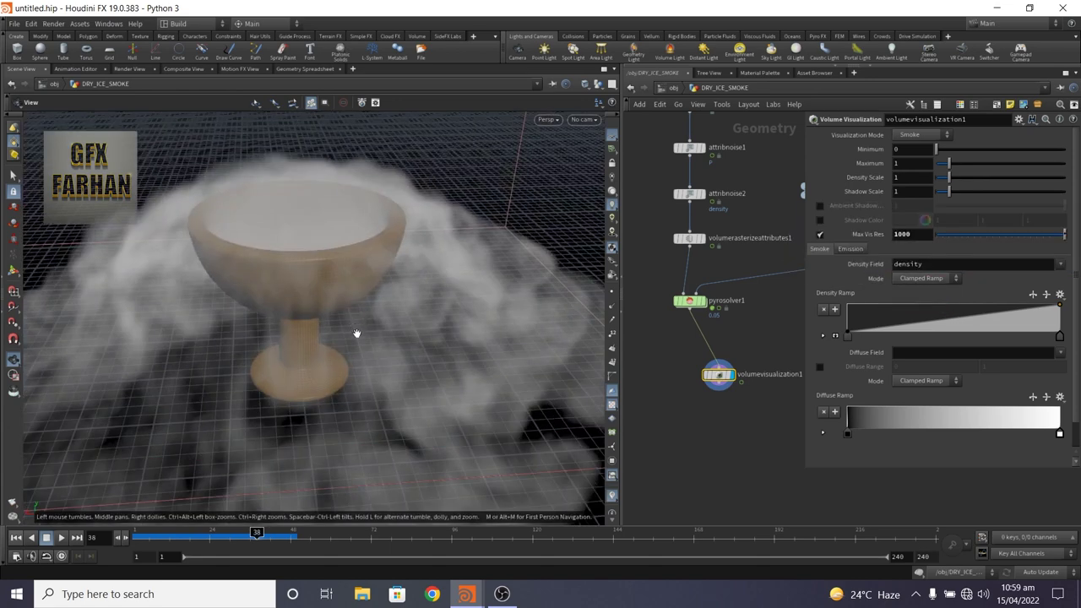
{"action": "mouse_move", "coordinate": [356, 334]}
{"action": "left_mouse_down"}
{"action": "mouse_move", "coordinate": [353, 280]}
{"action": "mouse_move", "coordinate": [350, 345]}
{"action": "mouse_move", "coordinate": [352, 325]}
{"action": "left_mouse_up"}
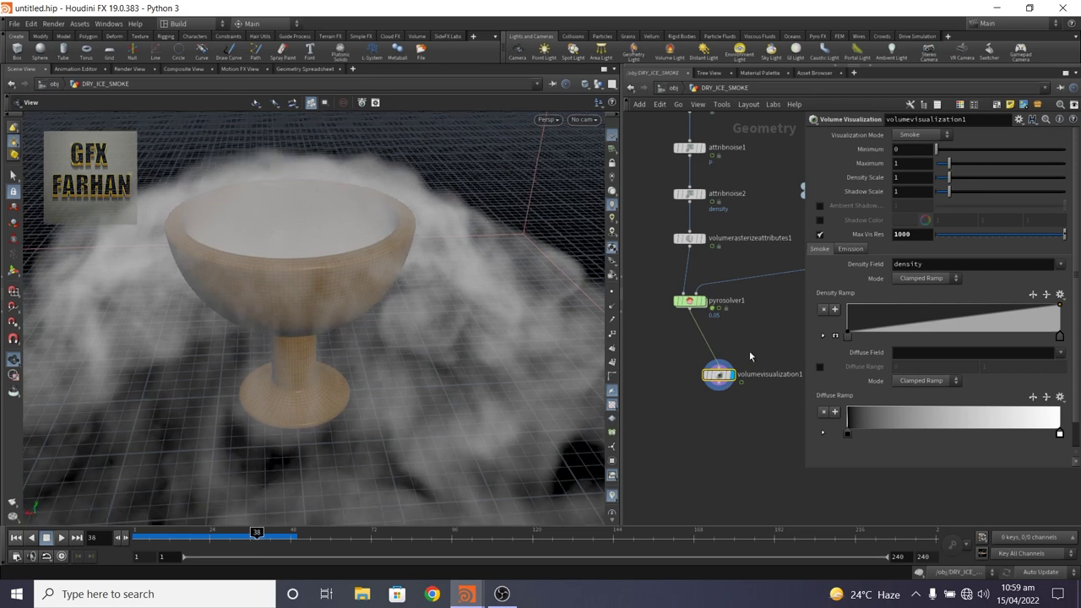
Step: Try a voxel size of 0.02 on pyrosolver1, restart the simulation, and undo the voxel size change
{"action": "left_click", "coordinate": [691, 304]}
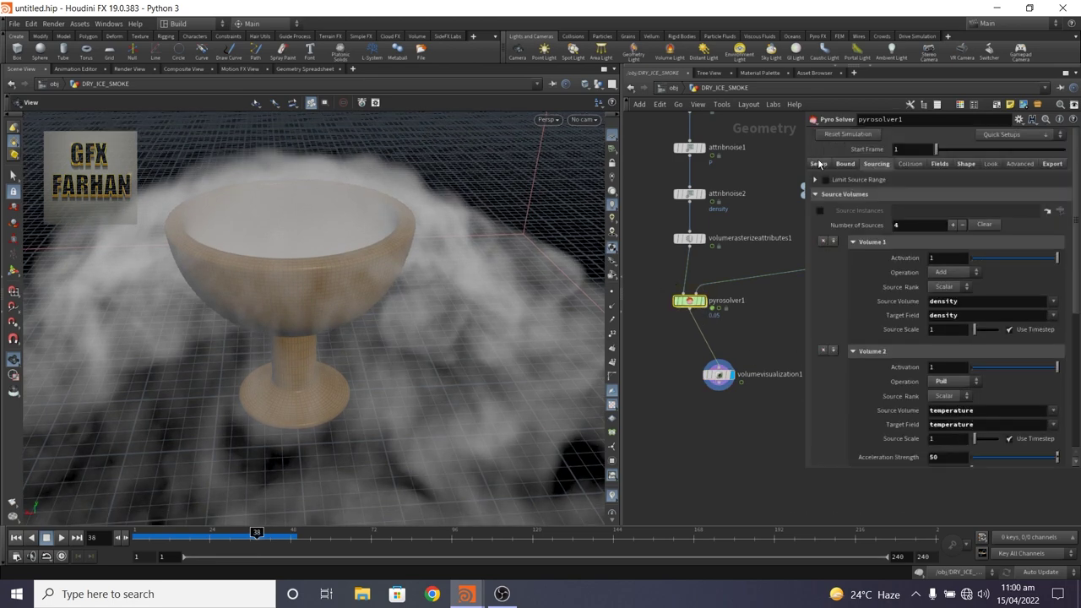
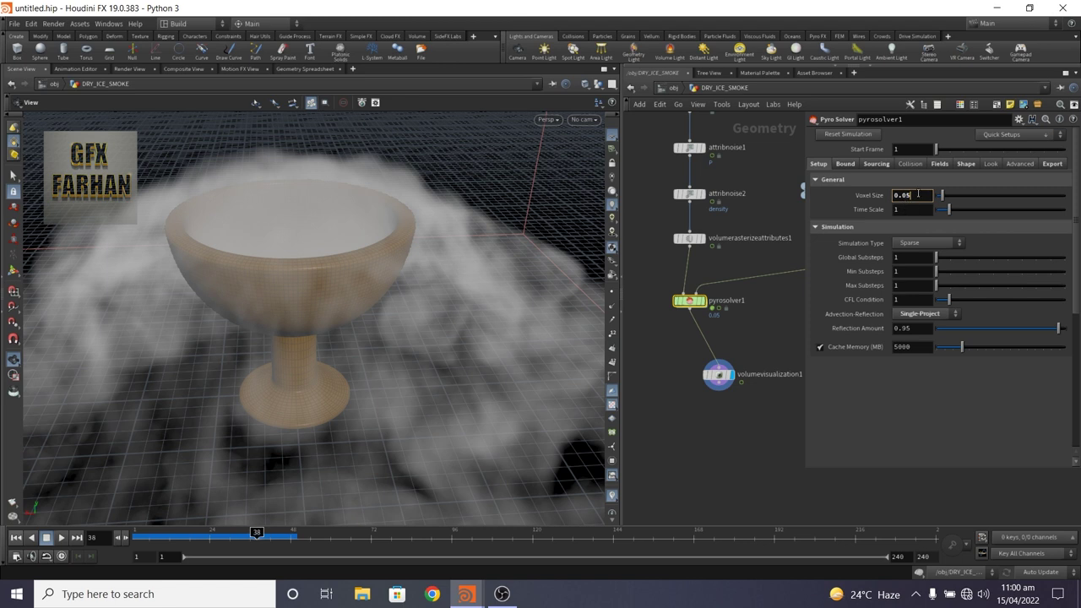
{"action": "key", "text": "Return"}
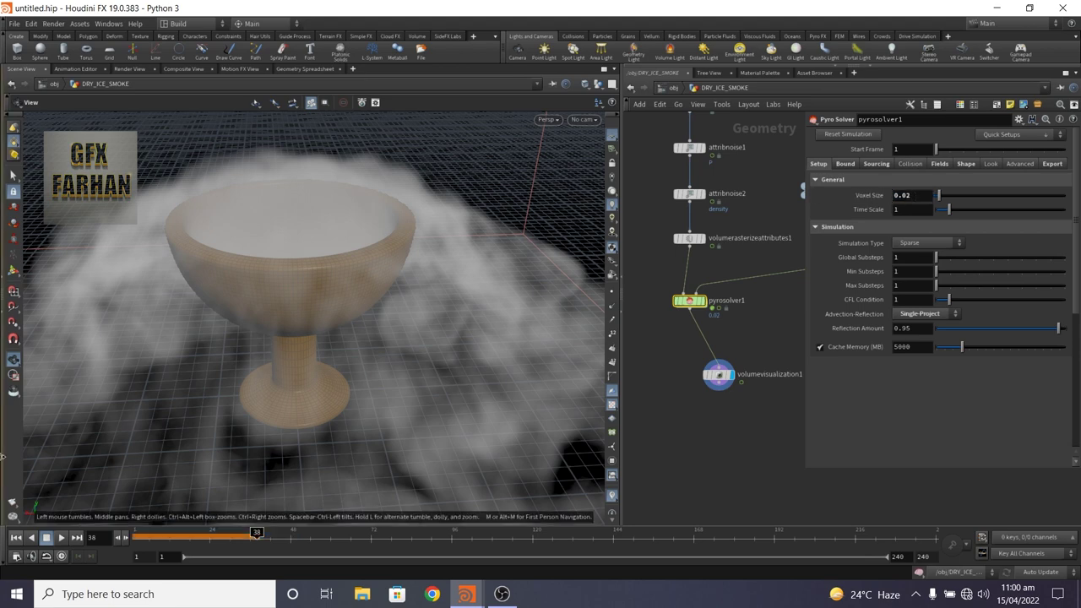
{"action": "left_click", "coordinate": [15, 538]}
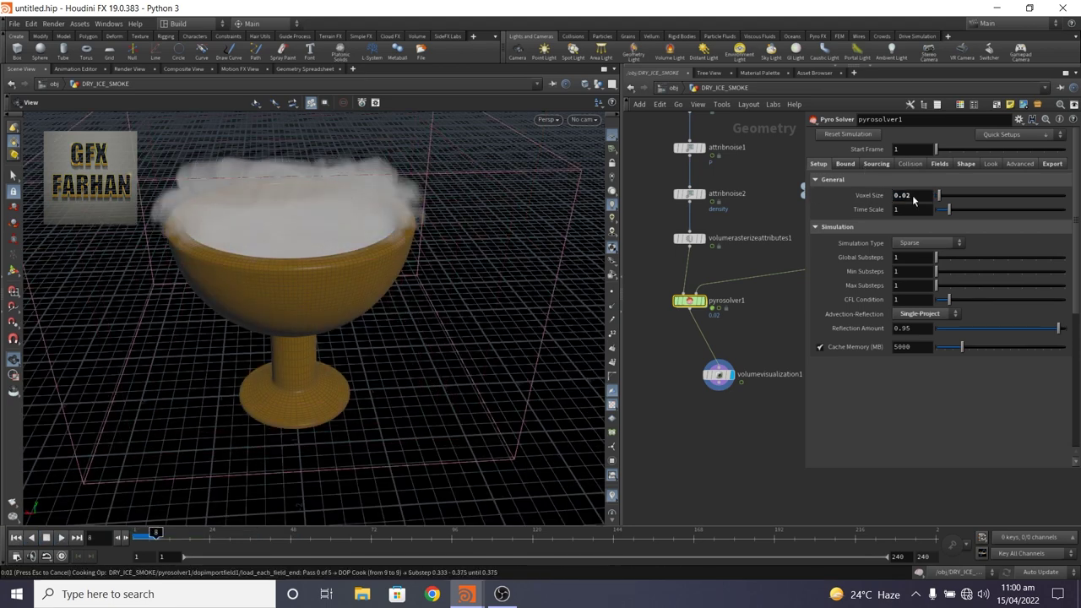
{"action": "key", "text": "ctrl+z"}
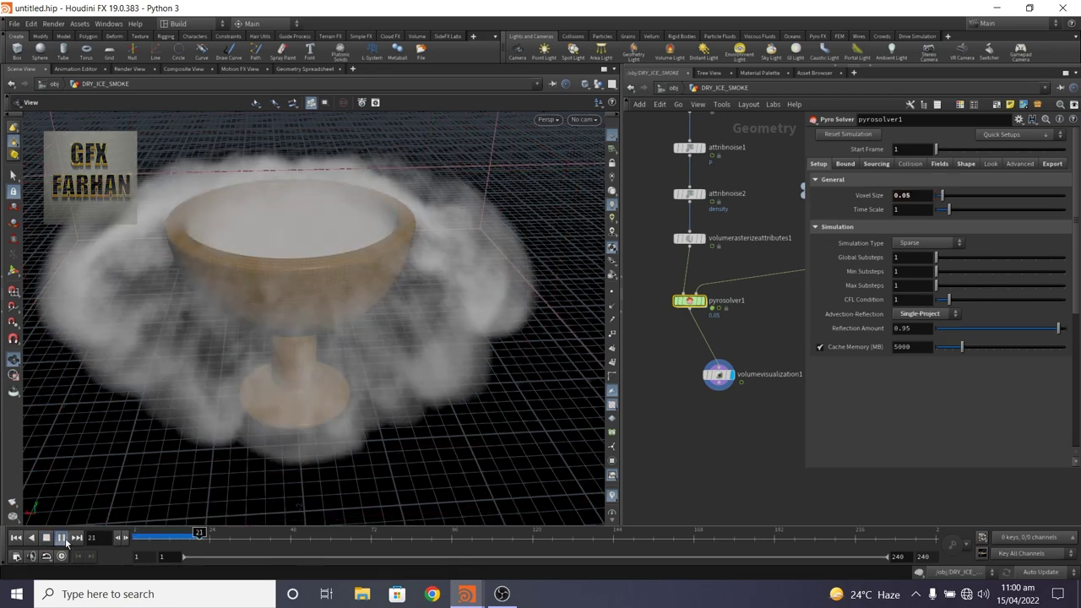
Step: Pause the replayed simulation at frame 29 and examine the smoke spilling around the cup from several angles
{"action": "left_click", "coordinate": [63, 539]}
{"action": "left_click_drag", "start_coordinate": [280, 381], "coordinate": [318, 364]}
{"action": "left_click_drag", "start_coordinate": [265, 401], "coordinate": [353, 315]}
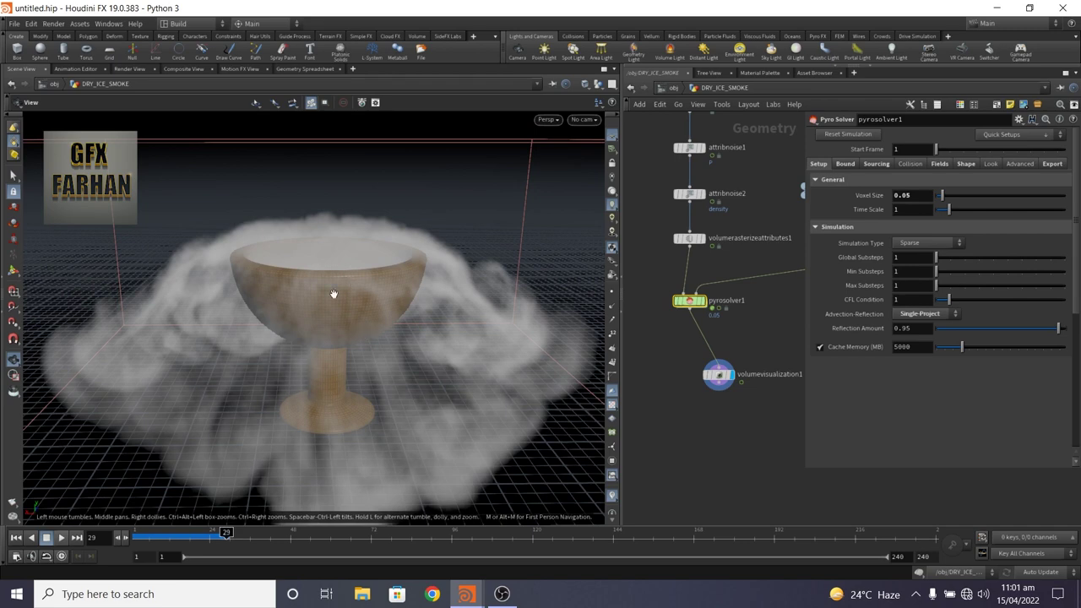
{"action": "left_click_drag", "start_coordinate": [342, 248], "coordinate": [340, 285]}
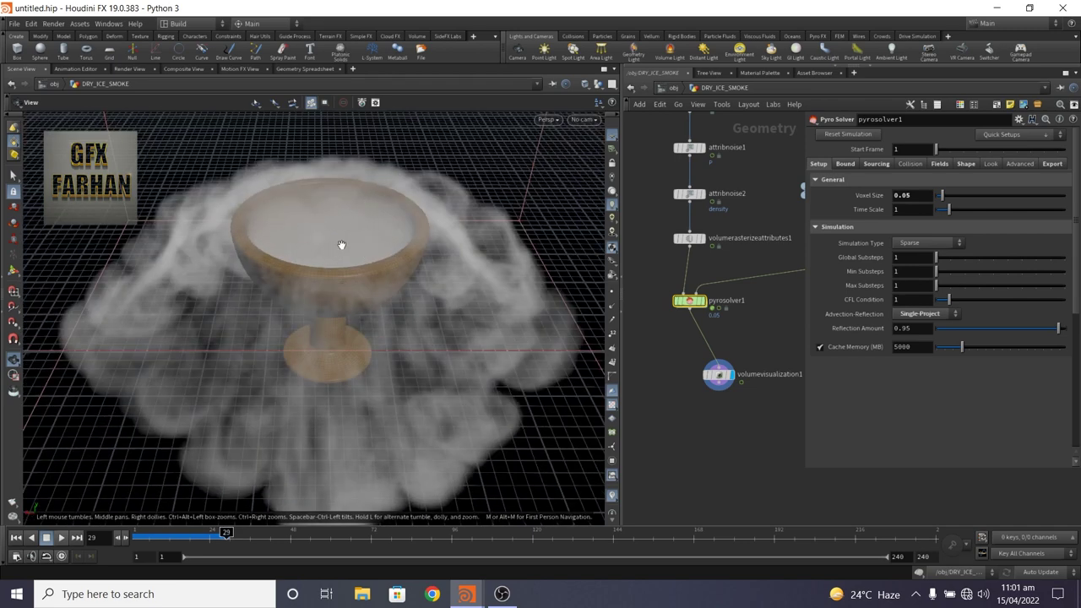
{"action": "key", "text": "shift+w"}
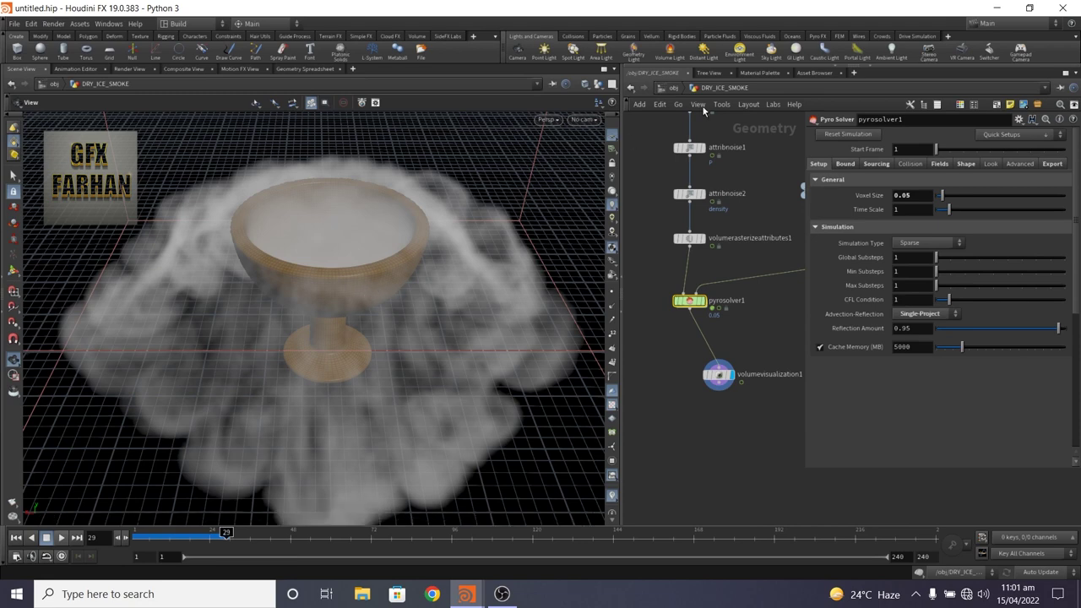
Step: Add a Light at the object level below the CUP node and set its type to Distant
{"action": "left_click", "coordinate": [659, 89]}
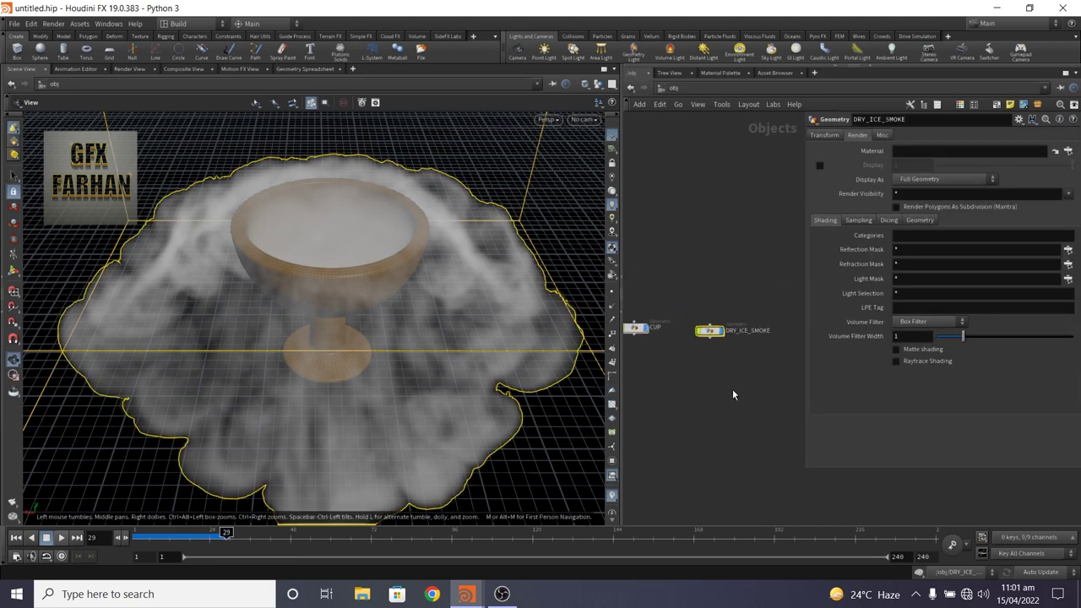
{"action": "key", "text": "Tab"}
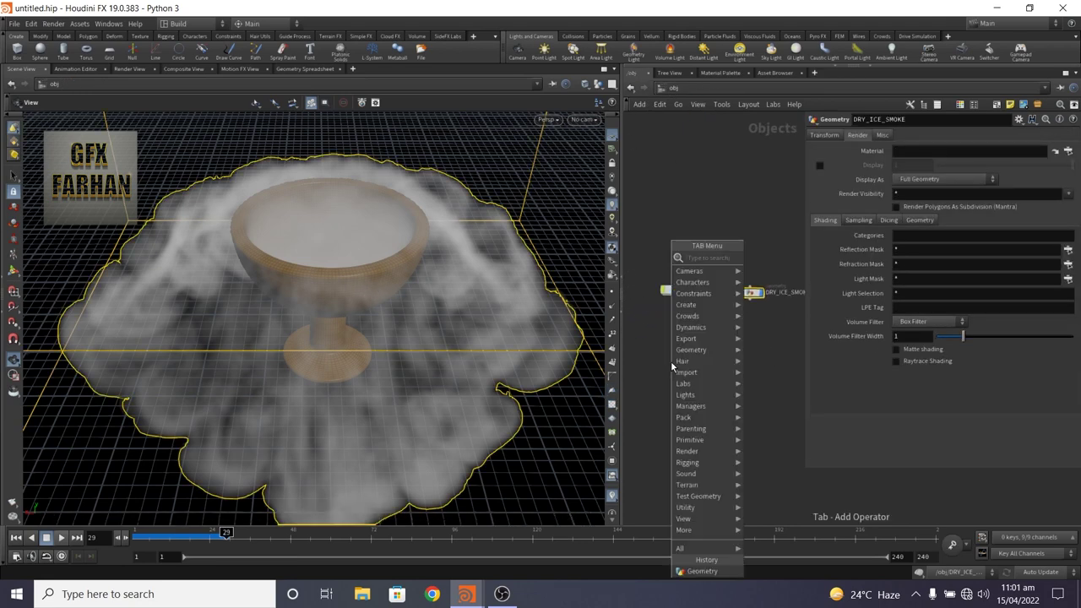
{"action": "type", "text": "light"}
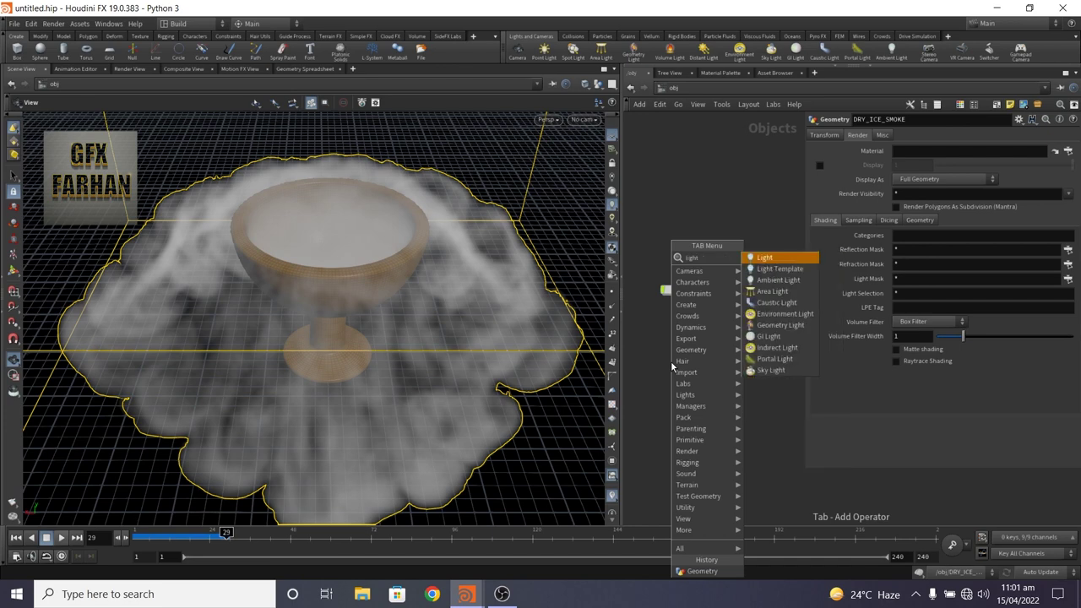
{"action": "key", "text": "Return"}
{"action": "left_click", "coordinate": [671, 361]}
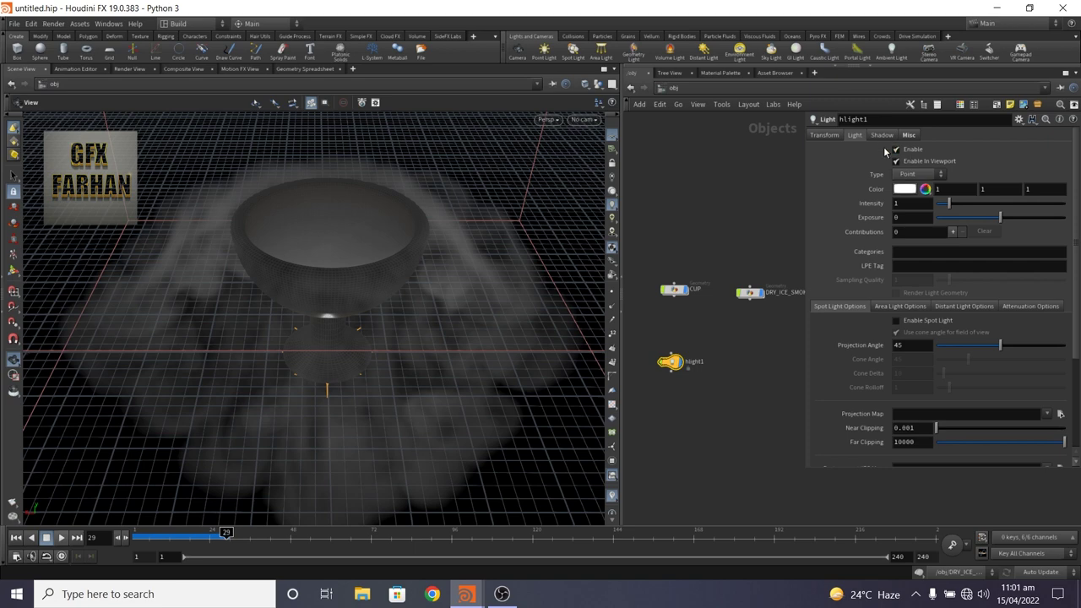
{"action": "left_click", "coordinate": [913, 173]}
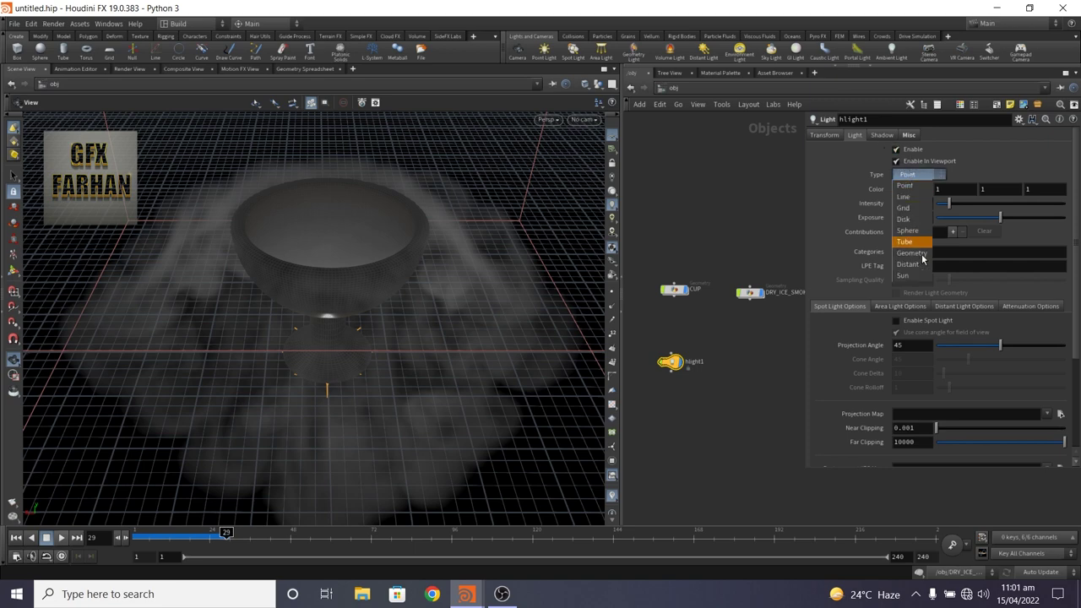
{"action": "left_click", "coordinate": [912, 263]}
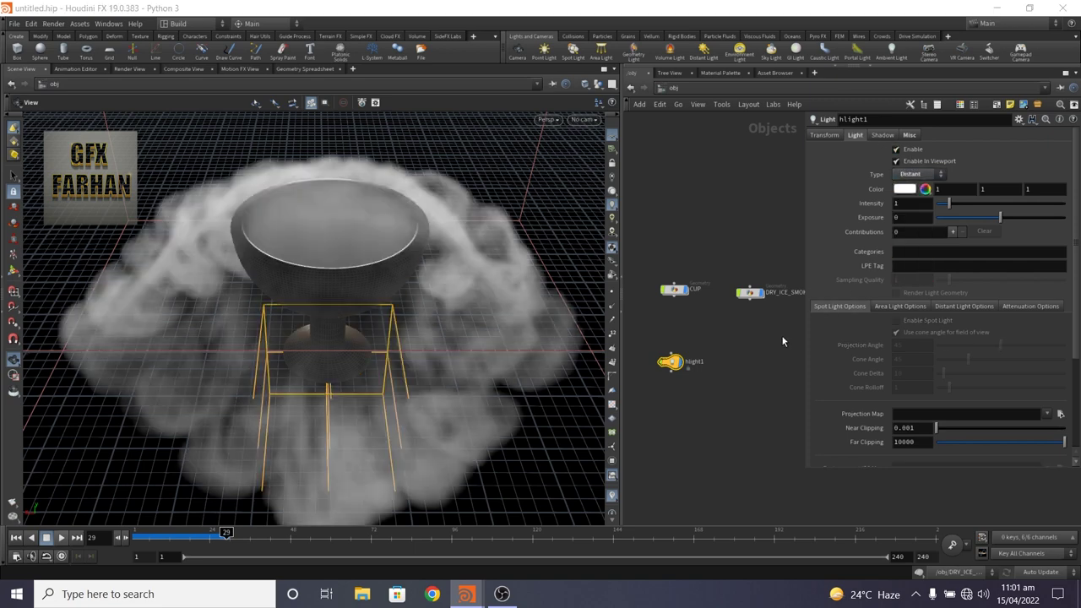
Step: Duplicate the distant light hlight1 and rotate the copy 180 degrees around Y
{"action": "key", "text": "ctrl+c"}
{"action": "key", "text": "ctrl+v"}
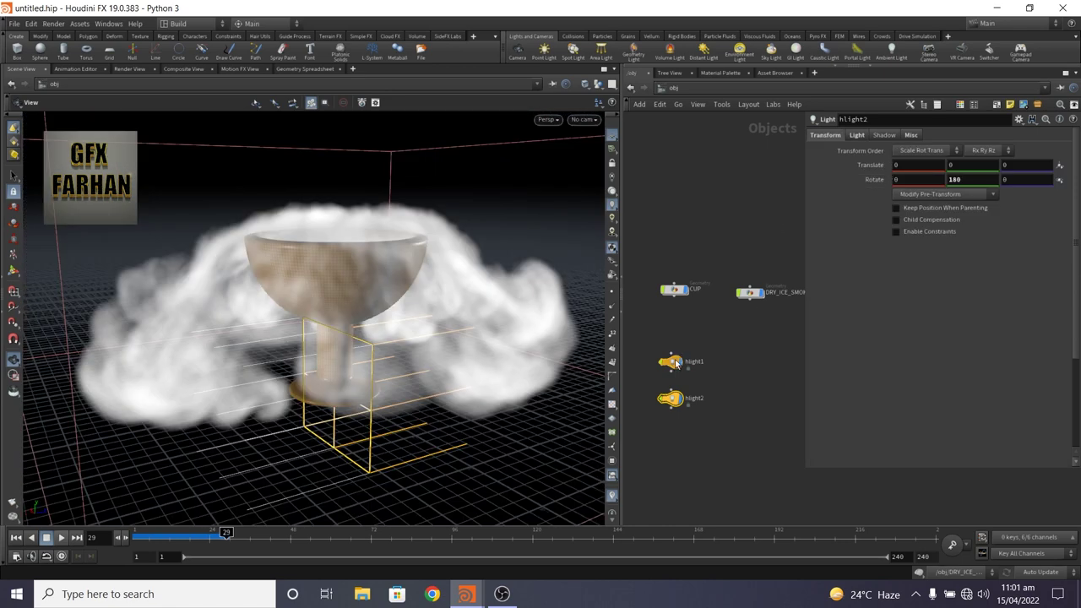
Step: Set hlight1's light color to the 4,100K Moonlight temperature preset
{"action": "left_click", "coordinate": [675, 362]}
{"action": "left_click", "coordinate": [905, 190]}
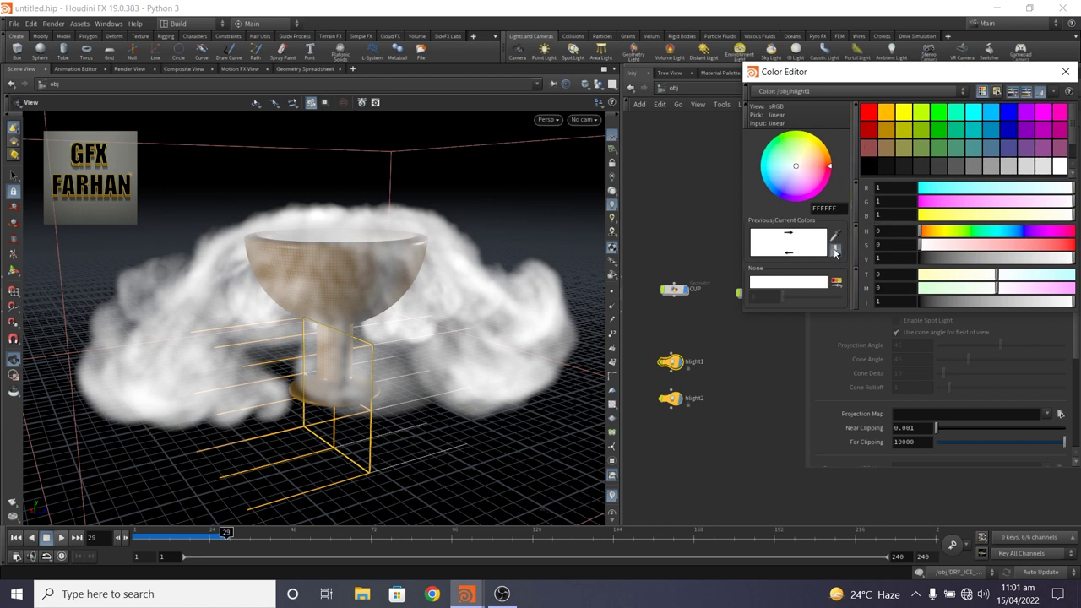
{"action": "left_click", "coordinate": [836, 250]}
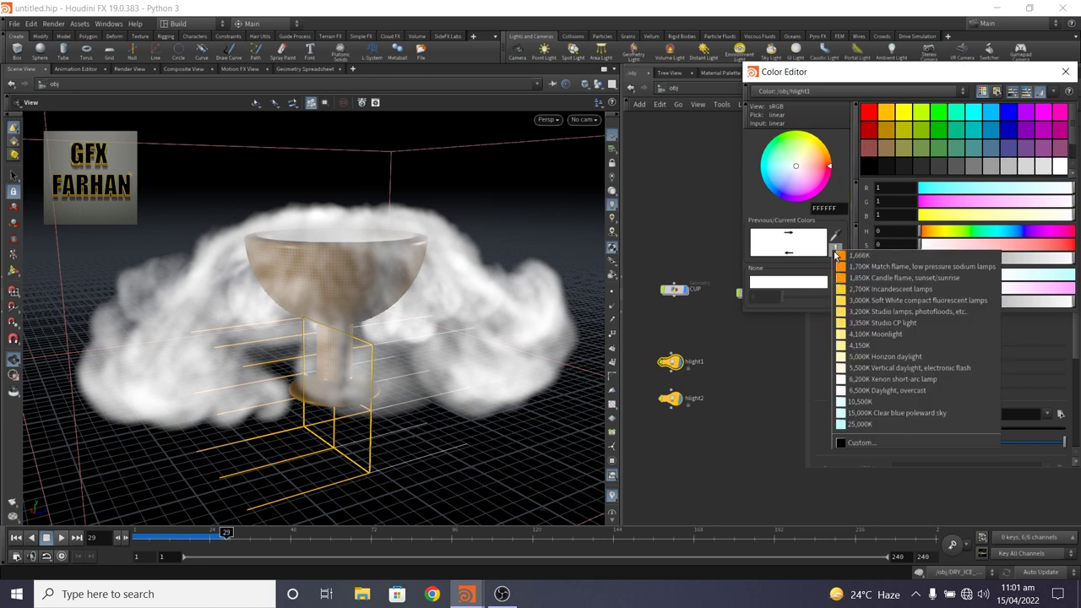
{"action": "left_click", "coordinate": [878, 335]}
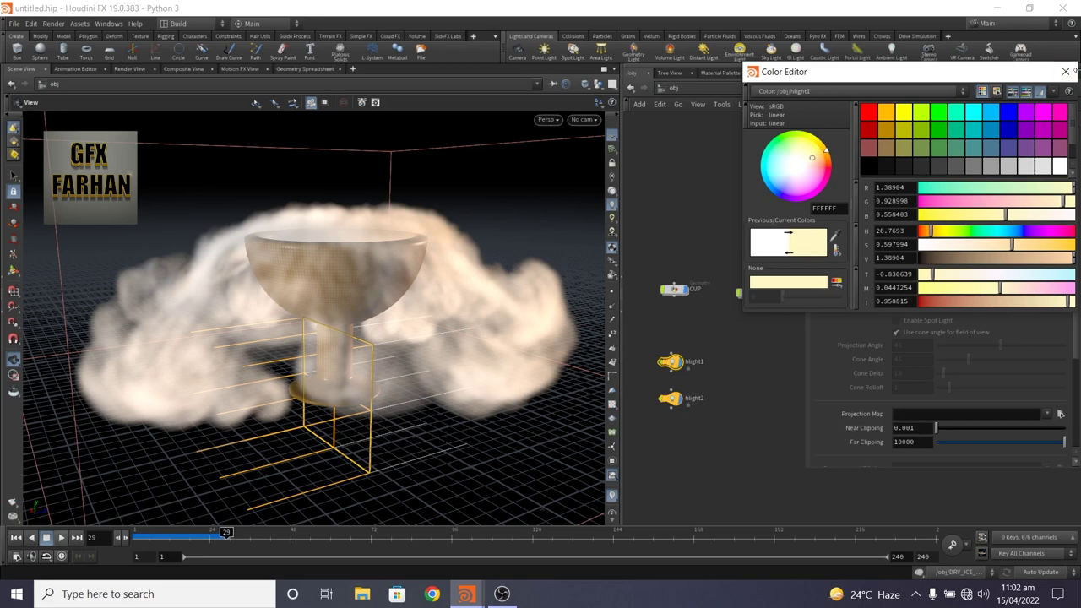
{"action": "left_click", "coordinate": [1065, 71]}
Step: Set hlight2's light color to the 15,000K Clear blue poleward sky temperature preset
{"action": "left_click", "coordinate": [671, 398]}
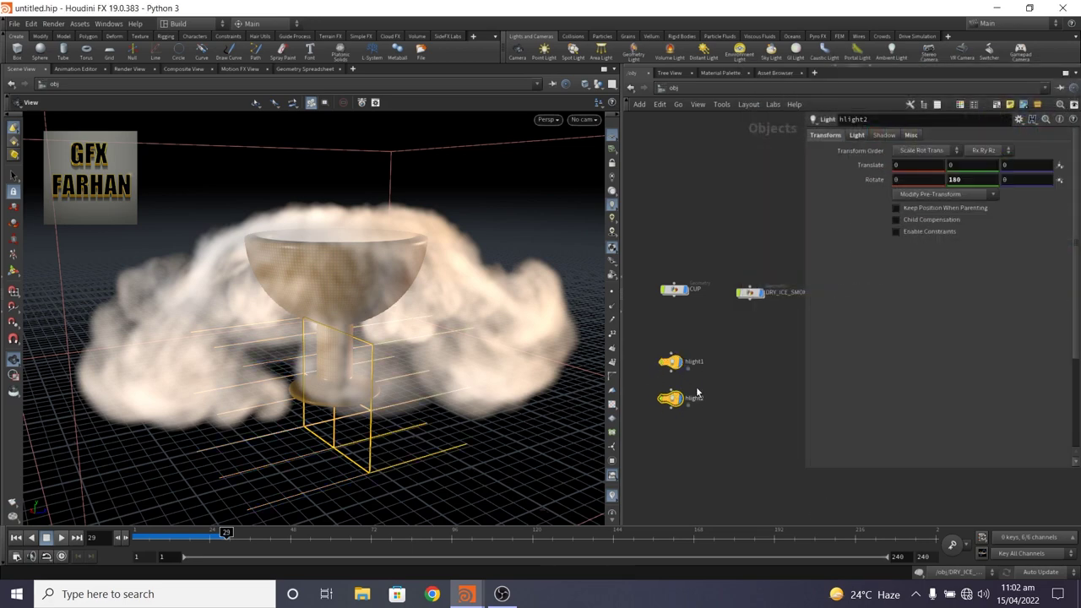
{"action": "left_click", "coordinate": [856, 135]}
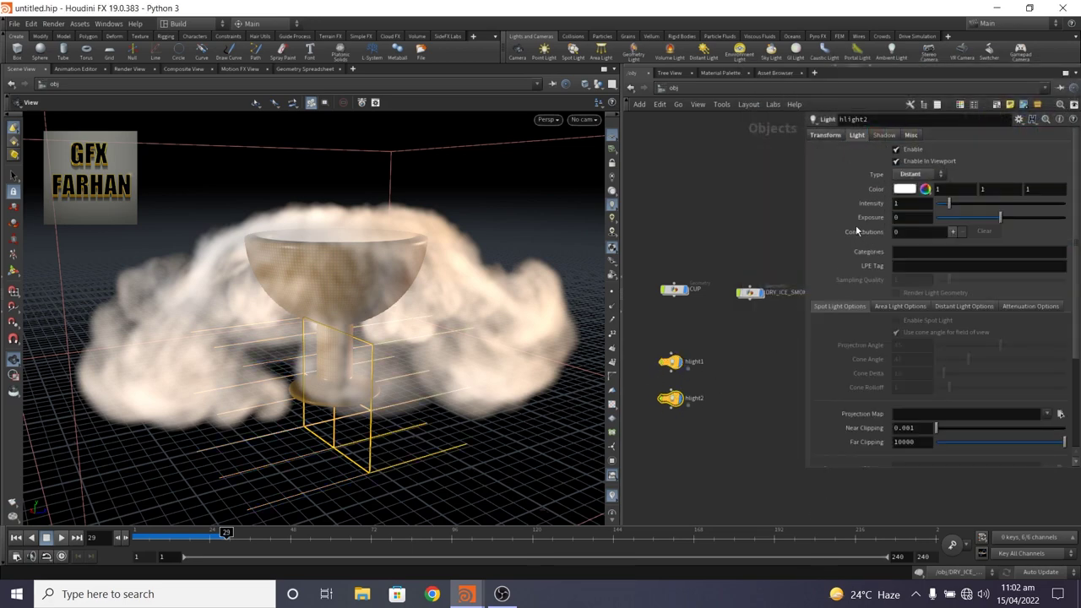
{"action": "left_click", "coordinate": [904, 188]}
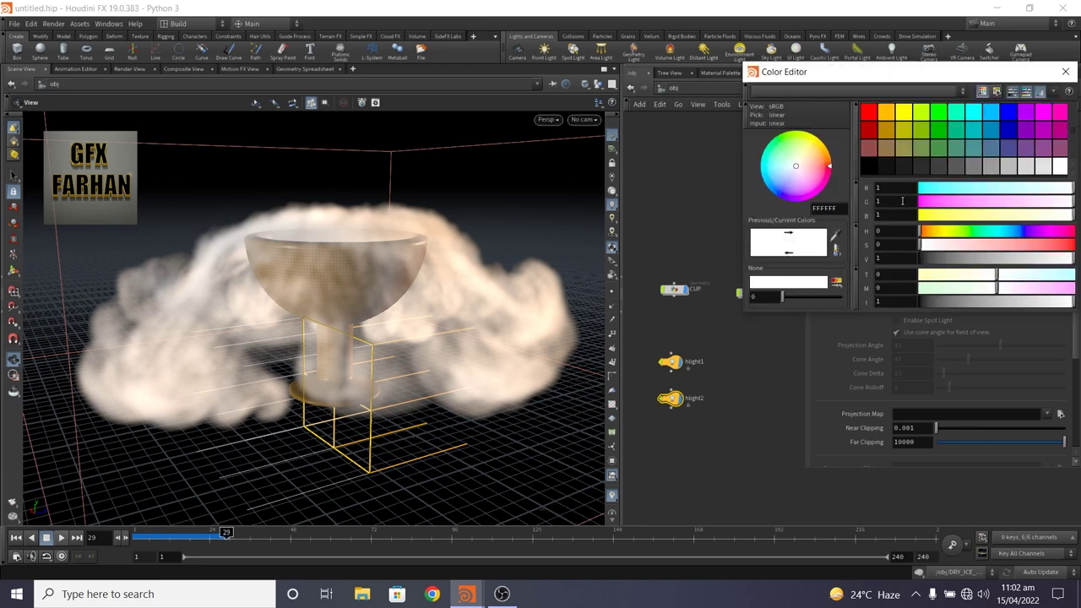
{"action": "left_click", "coordinate": [836, 256]}
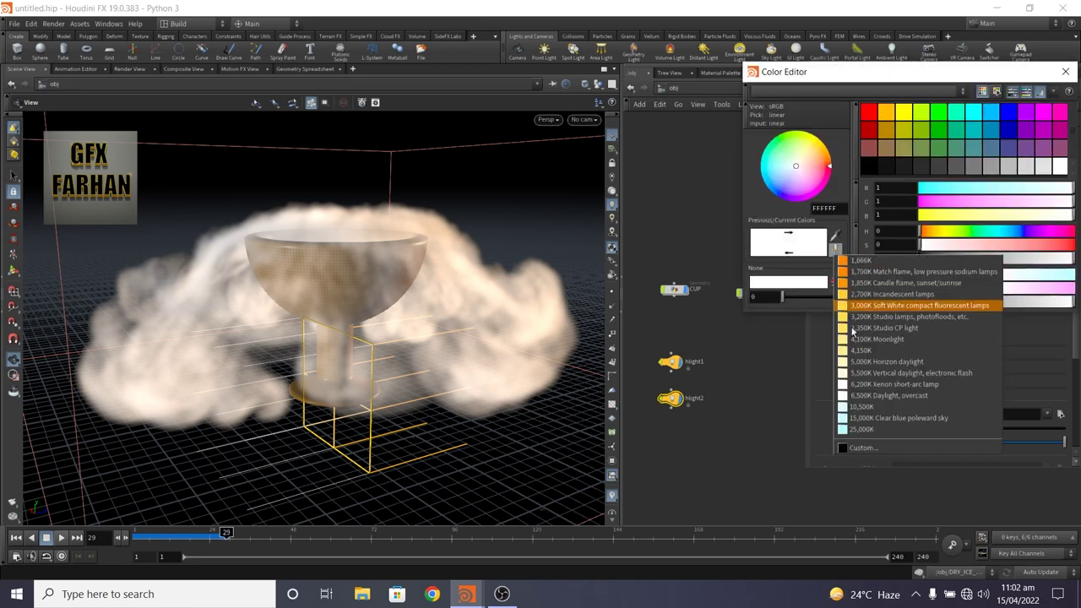
{"action": "left_click", "coordinate": [887, 413]}
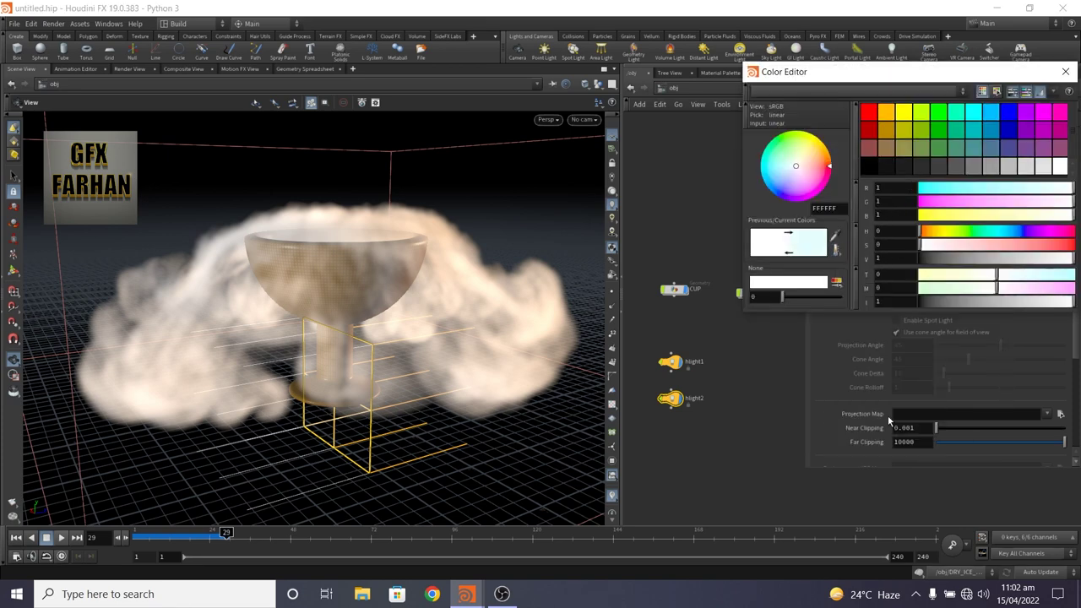
{"action": "left_click", "coordinate": [1065, 71]}
Step: Set hlight1's intensity to 0.47 and check the lit smoke around the cup up to frame 28 from several angles
{"action": "left_click", "coordinate": [668, 364]}
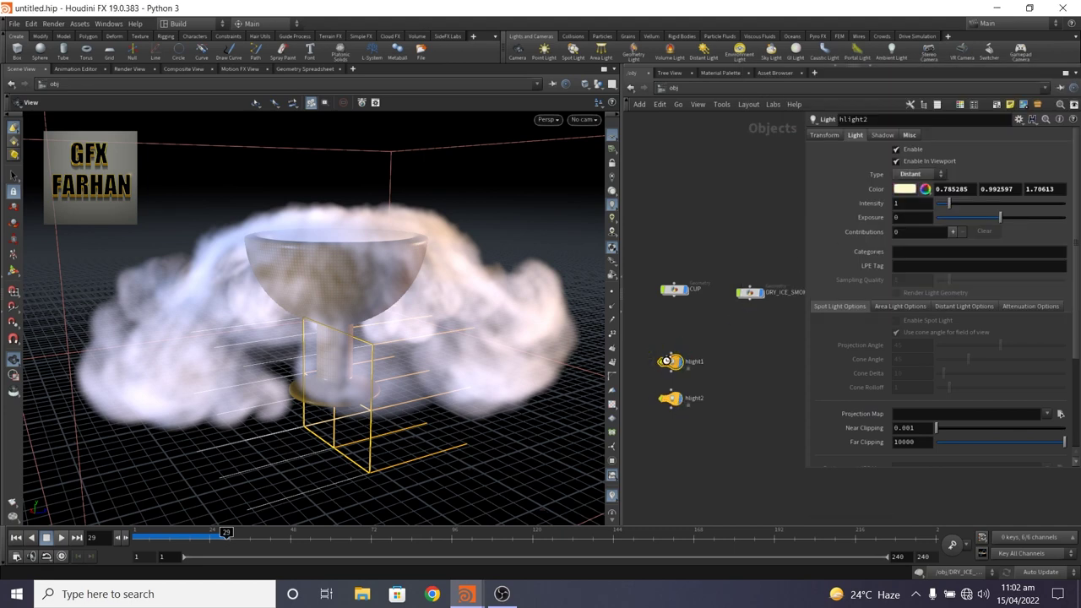
{"action": "left_click", "coordinate": [910, 205]}
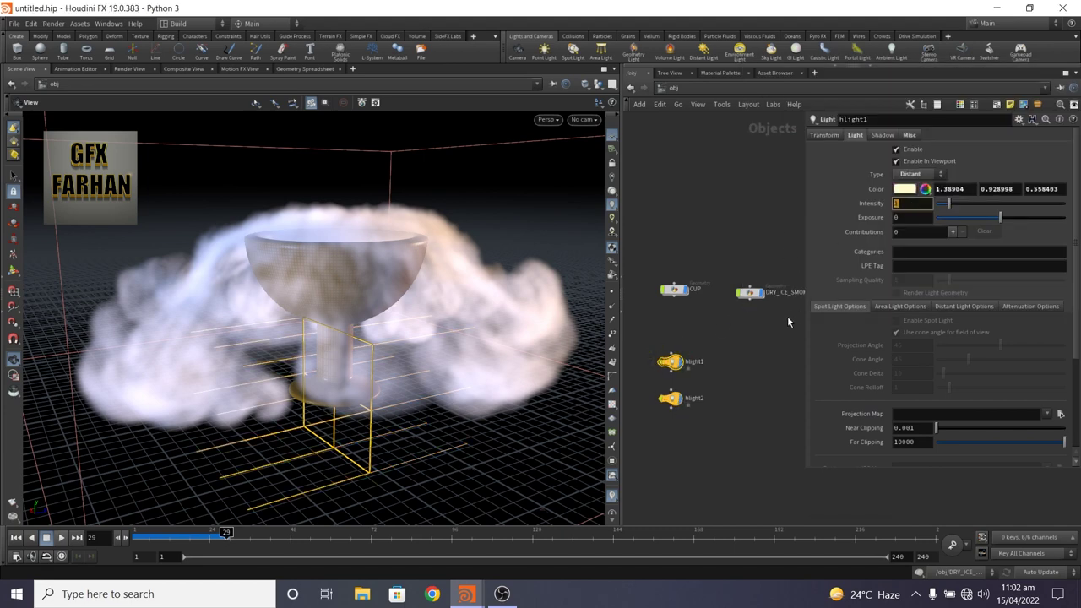
{"action": "type", "text": "0.47"}
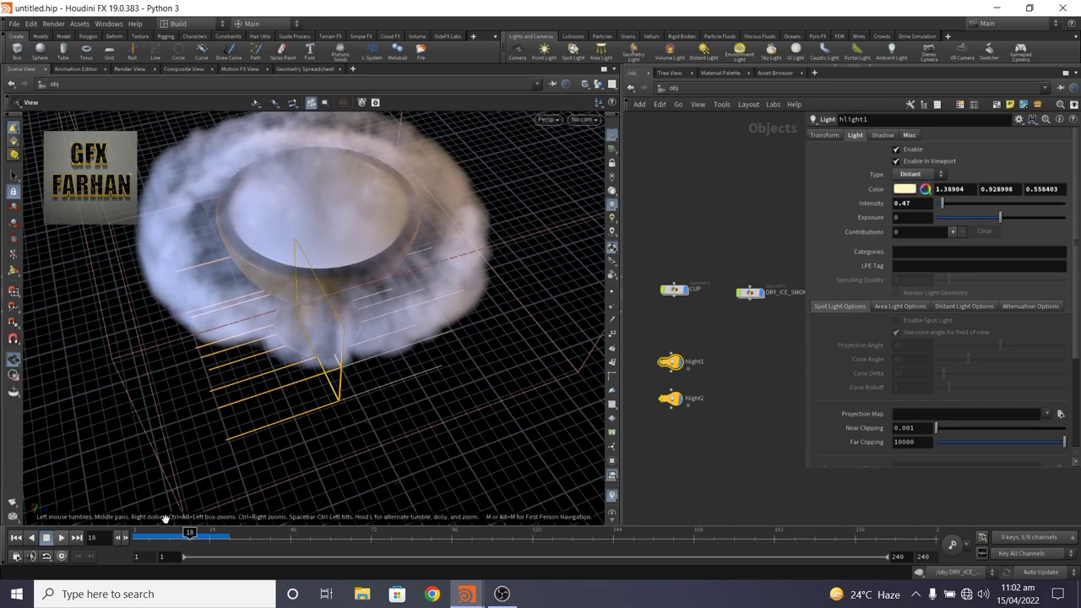
{"action": "mouse_move", "coordinate": [189, 532]}
{"action": "left_mouse_down"}
{"action": "mouse_move", "coordinate": [161, 532]}
{"action": "mouse_move", "coordinate": [193, 530]}
{"action": "left_mouse_up"}
{"action": "left_click_drag", "start_coordinate": [377, 222], "coordinate": [355, 181]}
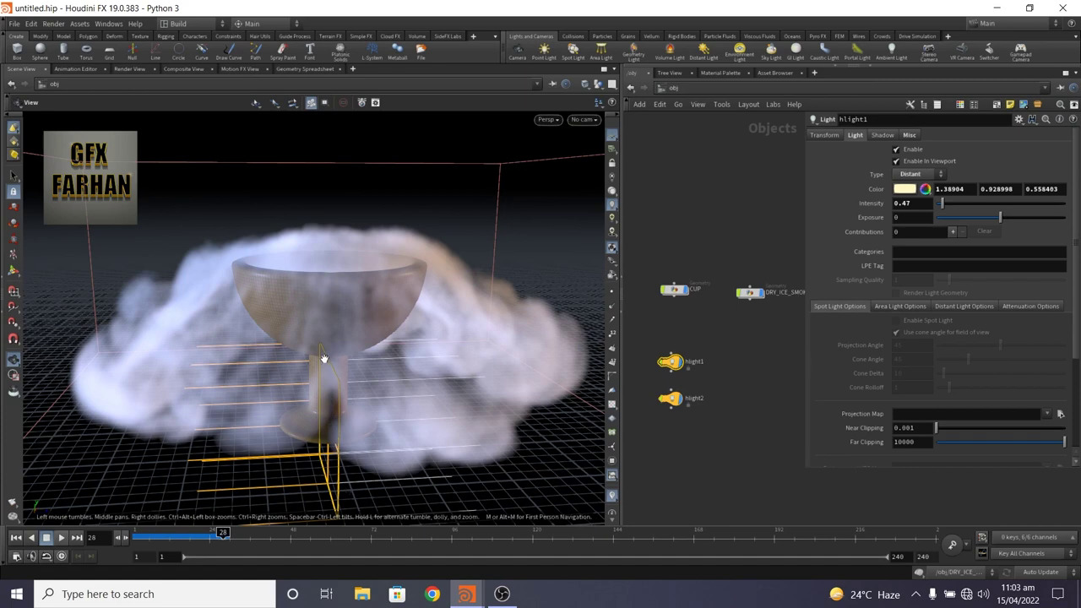
{"action": "left_click_drag", "start_coordinate": [397, 287], "coordinate": [393, 307]}
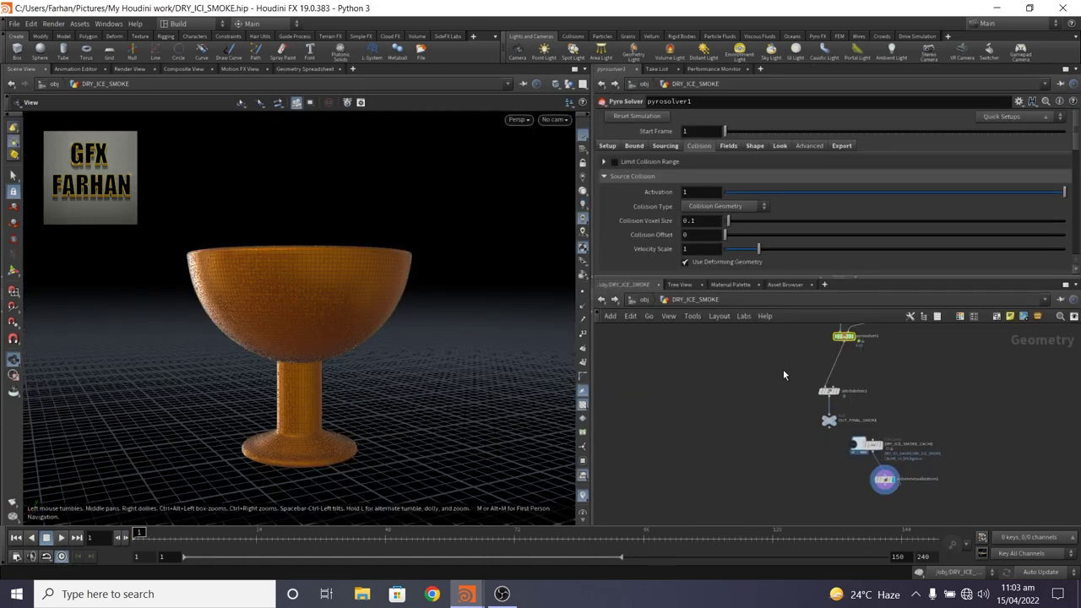
Step: Display attribdelete1 in the DRY_ICE_SMOKE network and review which primitive attributes it can delete
{"action": "mouse_move", "coordinate": [817, 411]}
{"action": "scroll", "coordinate": [755, 434], "scroll_direction": "up", "scroll_amount": 5}
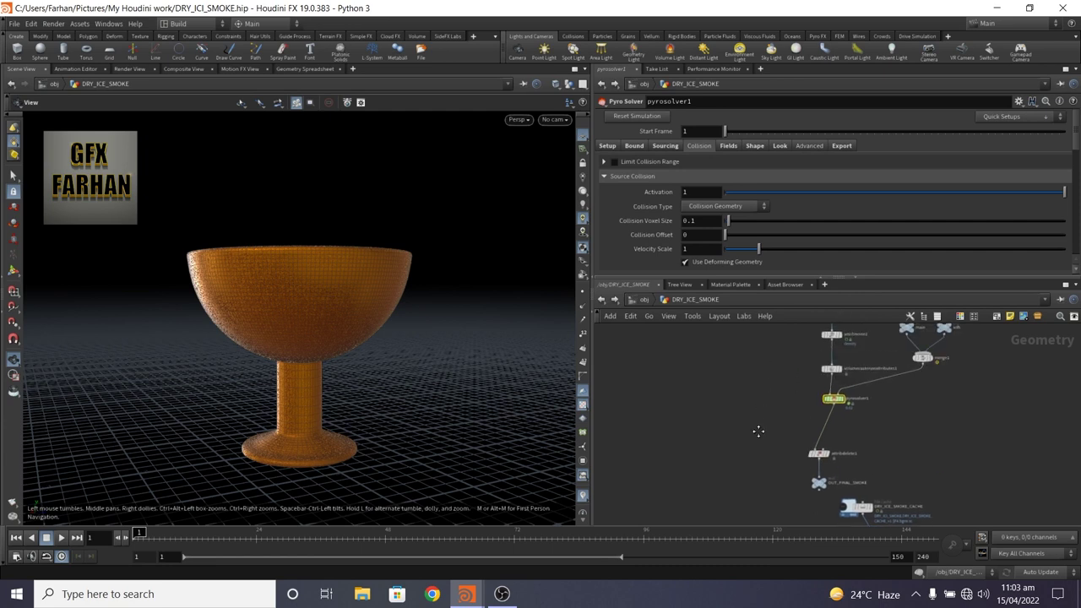
{"action": "scroll", "coordinate": [817, 402], "scroll_direction": "up", "scroll_amount": 5}
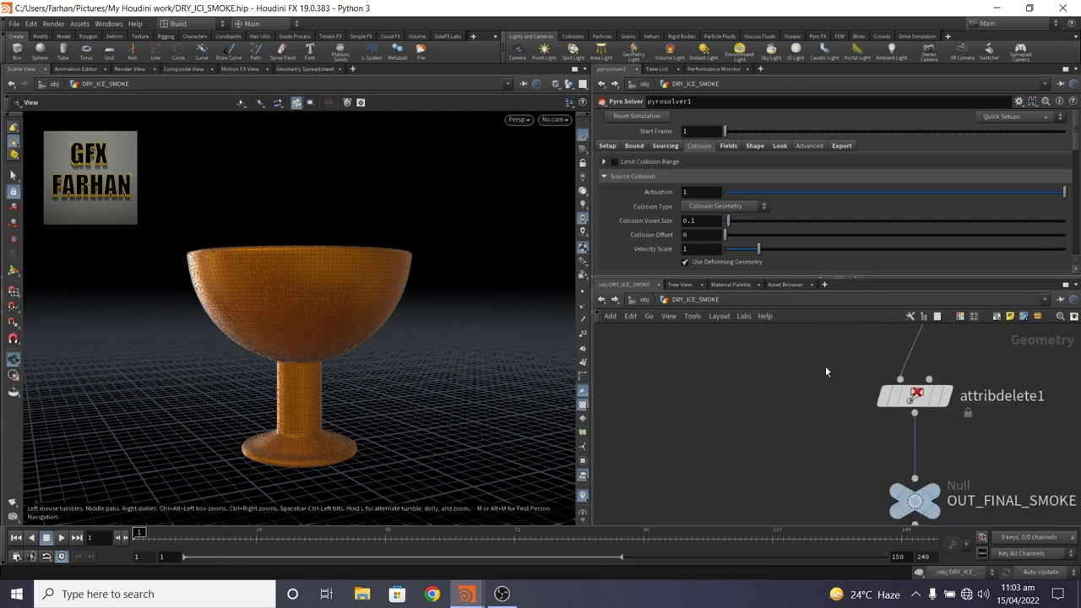
{"action": "left_click", "coordinate": [926, 460]}
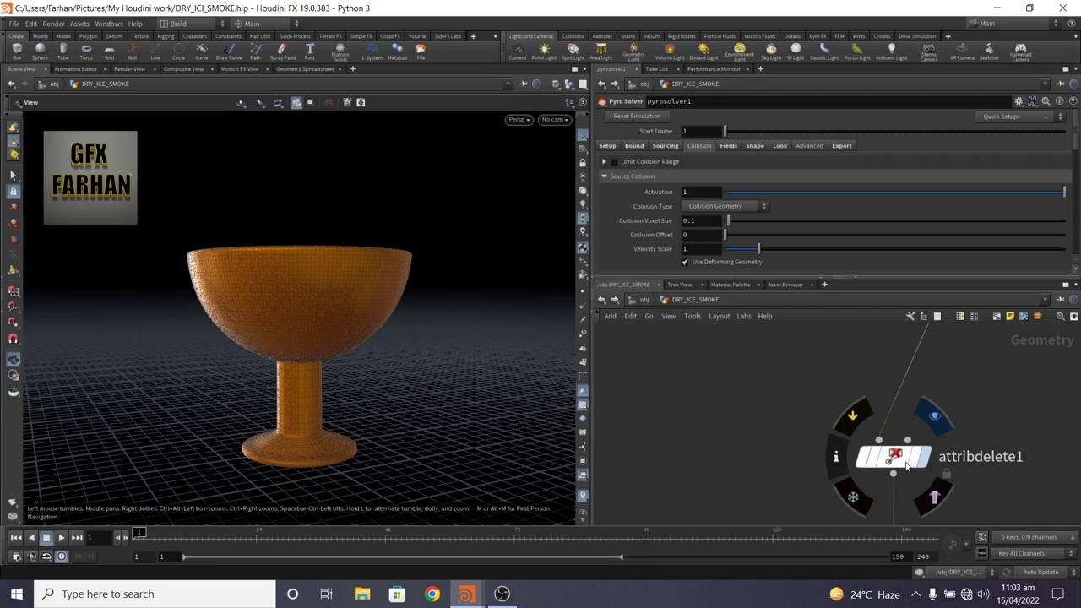
{"action": "left_click", "coordinate": [897, 461]}
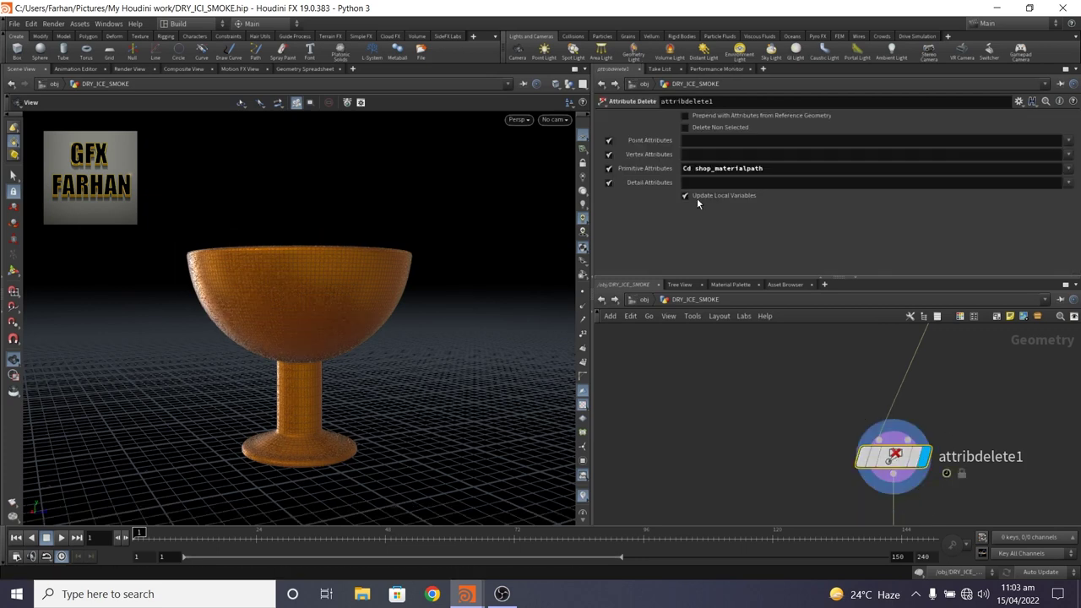
{"action": "left_click", "coordinate": [1068, 168]}
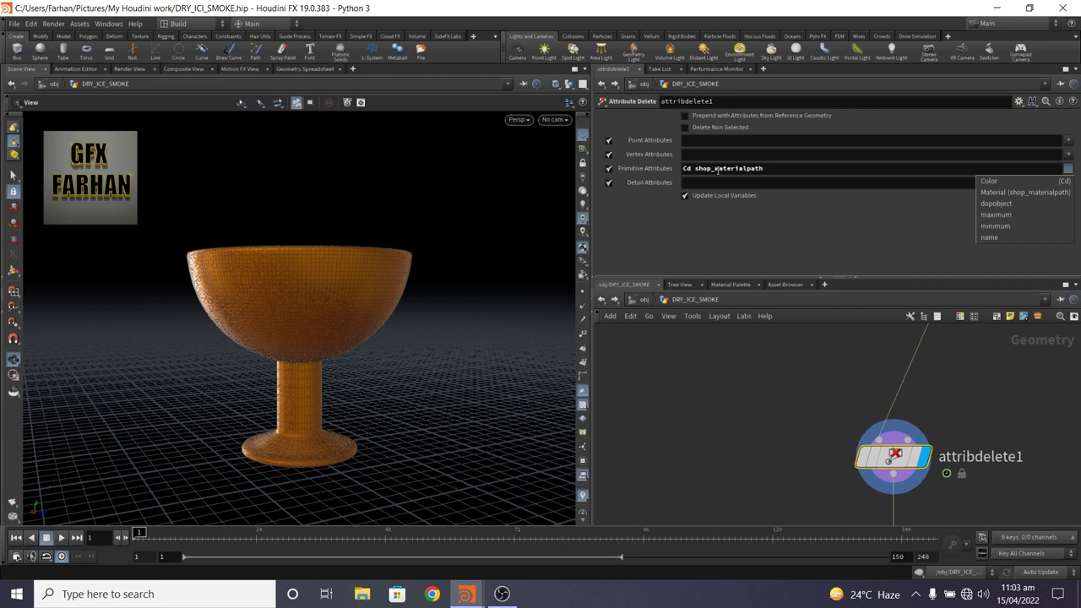
{"action": "left_click", "coordinate": [919, 389]}
Step: Display the DRY_ICE_SMOKE_CACHE node, play back the cached smoke, and return to frame 1
{"action": "scroll", "coordinate": [961, 427], "scroll_direction": "down", "scroll_amount": 5}
{"action": "middle_click_drag", "start_coordinate": [924, 517], "coordinate": [893, 437]}
{"action": "scroll", "coordinate": [936, 468], "scroll_direction": "up", "scroll_amount": 1}
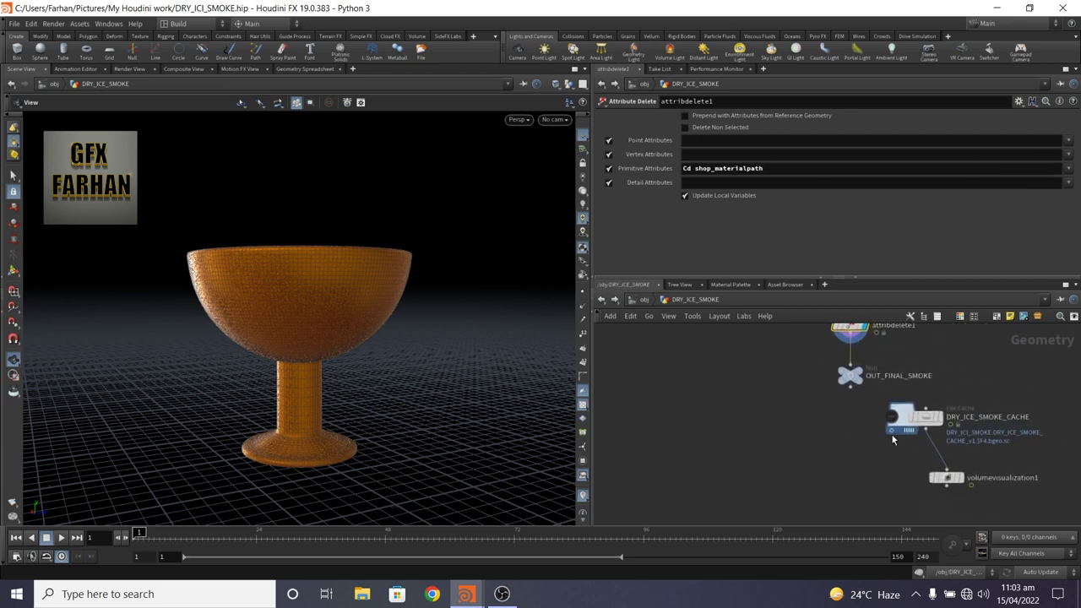
{"action": "left_click", "coordinate": [941, 420]}
{"action": "left_click", "coordinate": [943, 421]}
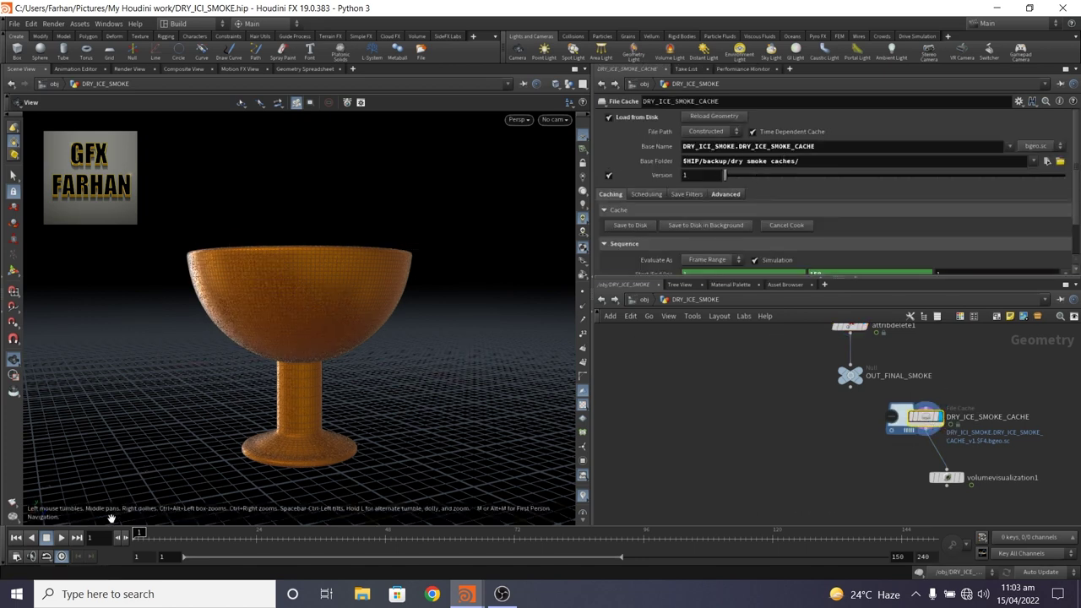
{"action": "left_click", "coordinate": [62, 539]}
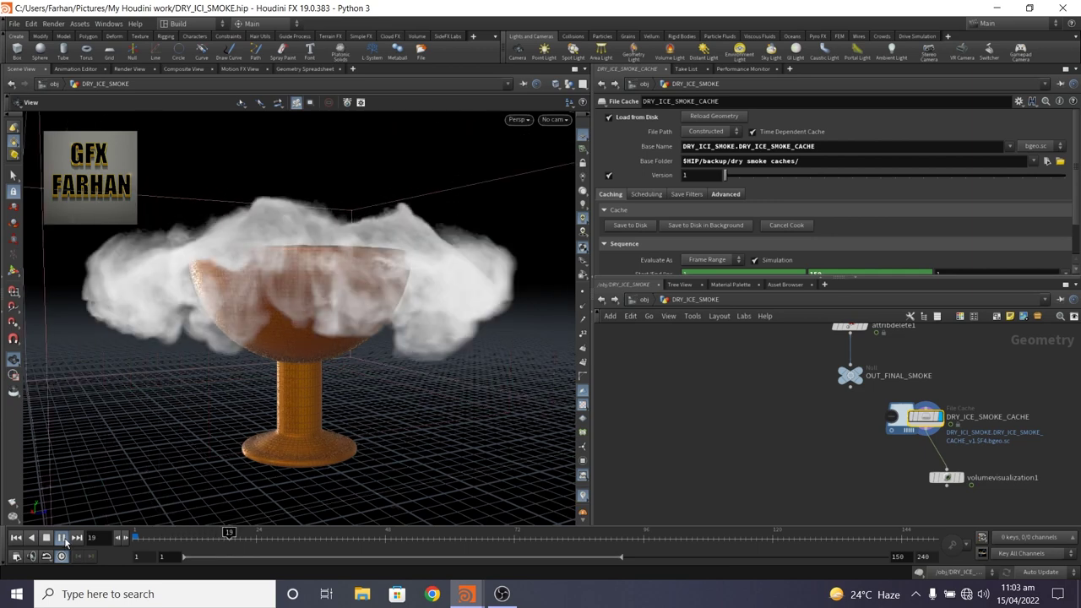
{"action": "left_click", "coordinate": [46, 538]}
{"action": "left_click", "coordinate": [28, 537]}
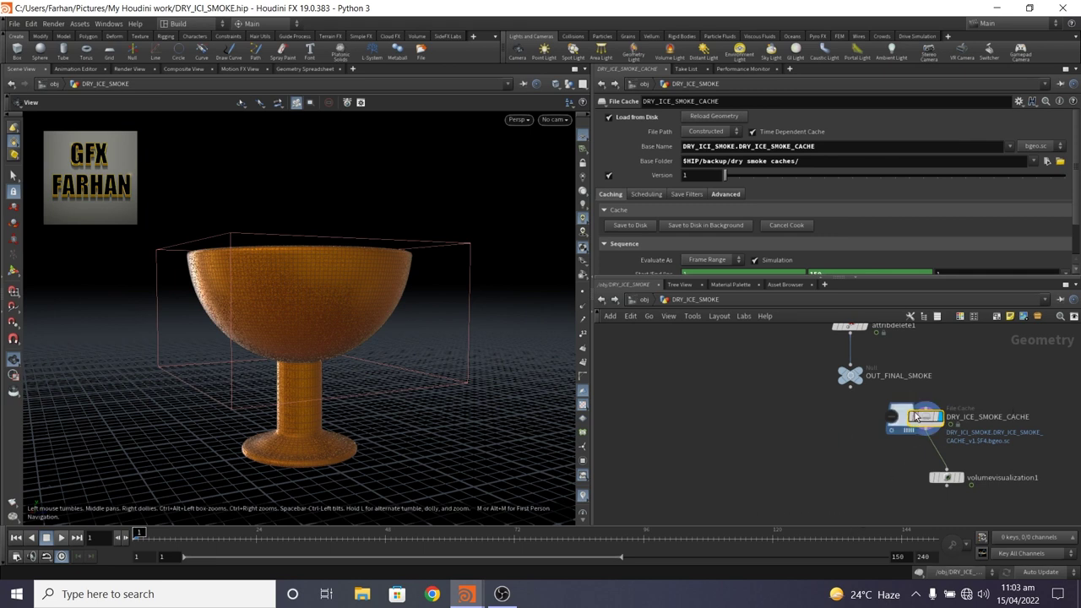
Step: Review the file cache's available file formats, its base folder location, and its remaining caching parameters
{"action": "left_click", "coordinate": [1036, 146]}
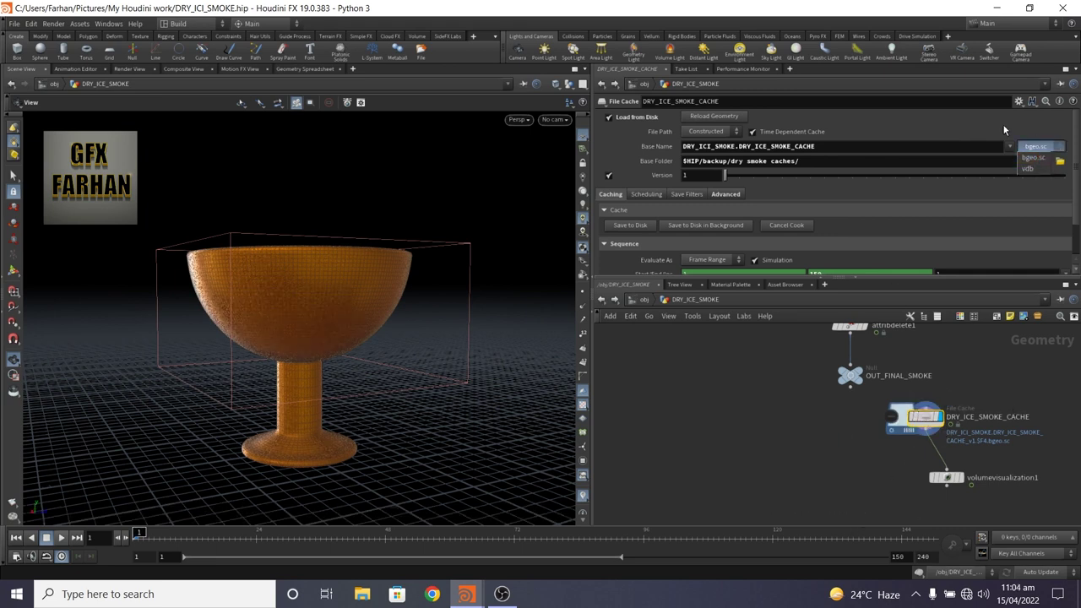
{"action": "left_click", "coordinate": [1004, 127]}
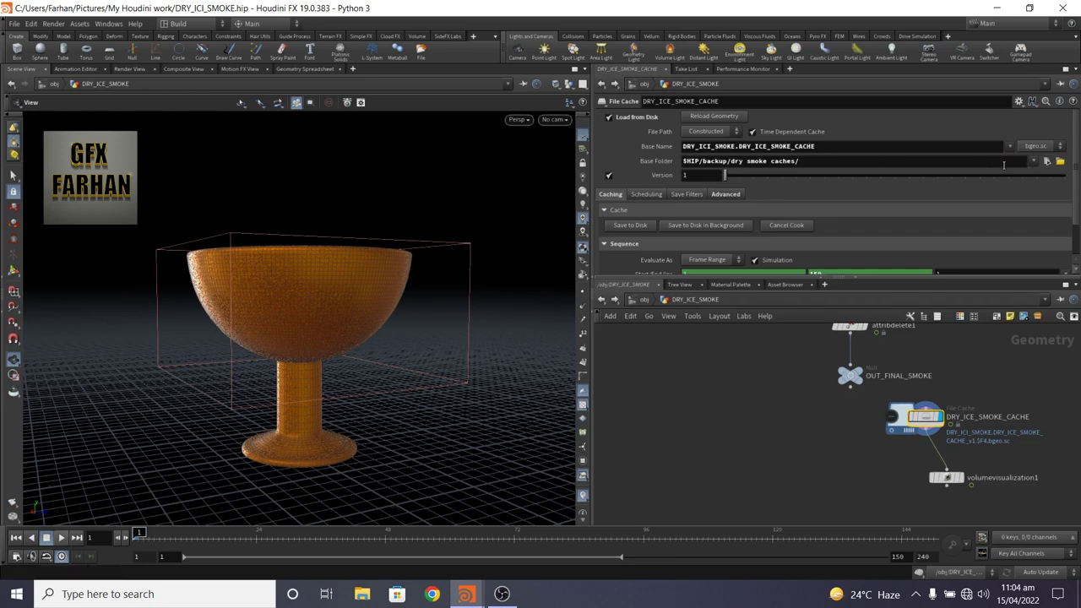
{"action": "left_click", "coordinate": [1060, 161]}
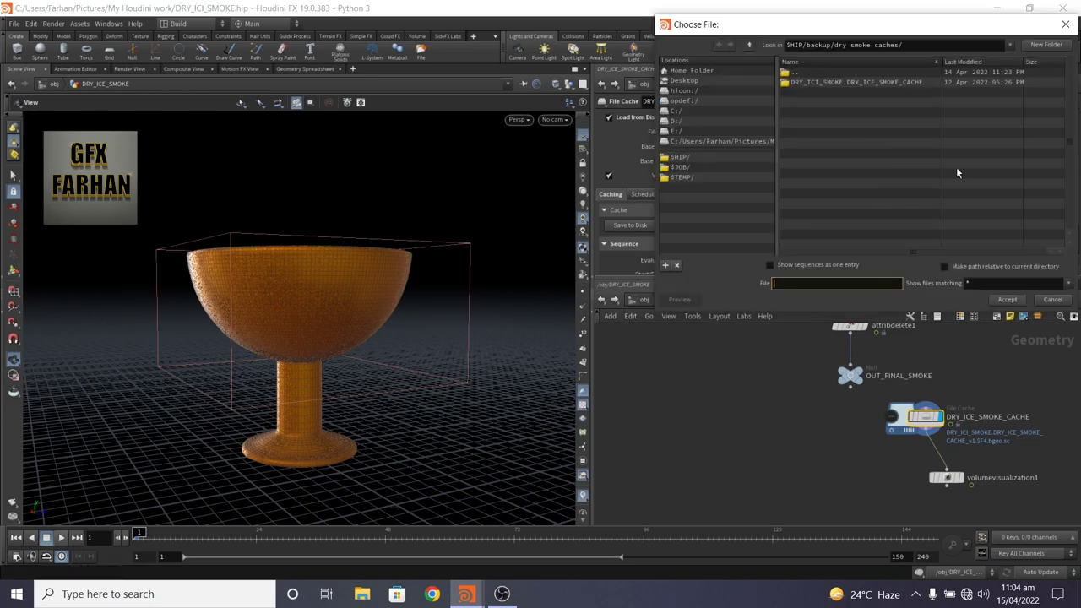
{"action": "left_click", "coordinate": [1066, 26]}
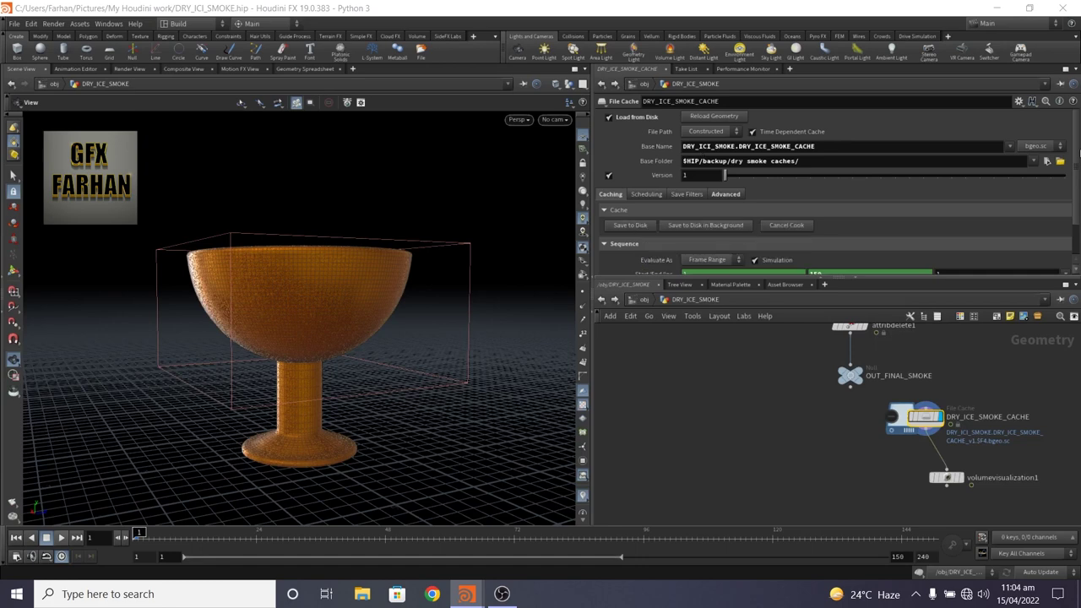
{"action": "left_click_drag", "start_coordinate": [1076, 154], "coordinate": [1076, 191]}
Step: Return to the object level, display the GROUND geometry, and look at the scene through cam1
{"action": "key", "text": "u"}
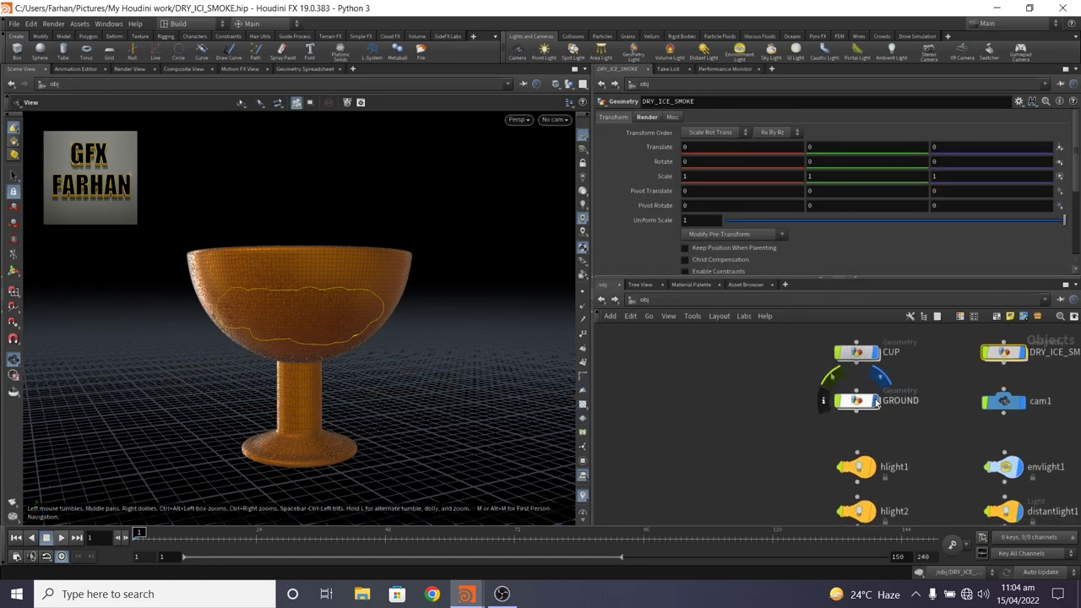
{"action": "left_click", "coordinate": [875, 402]}
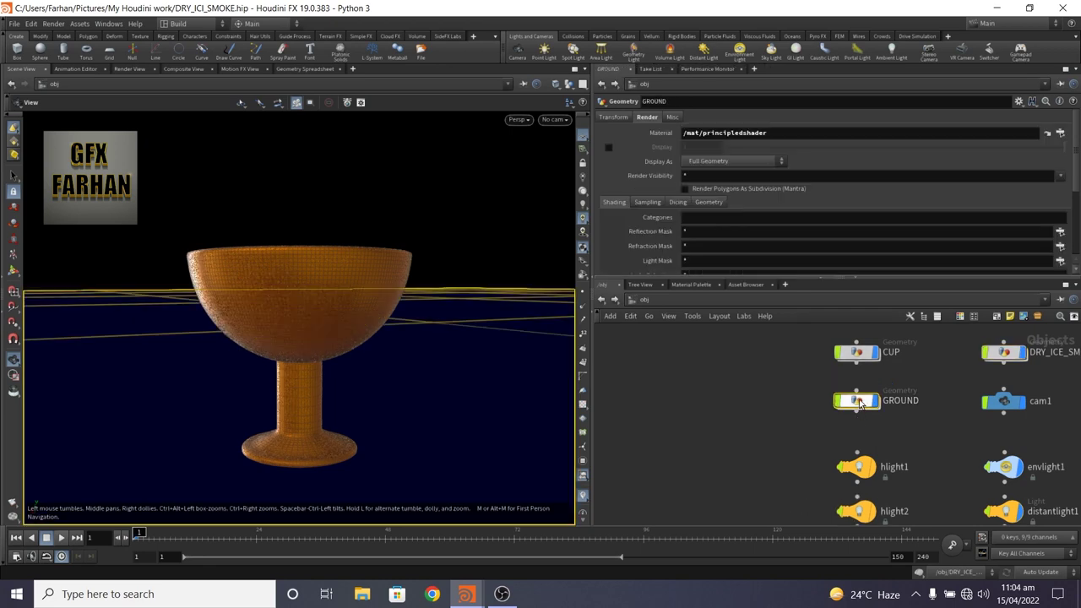
{"action": "left_click", "coordinate": [554, 119]}
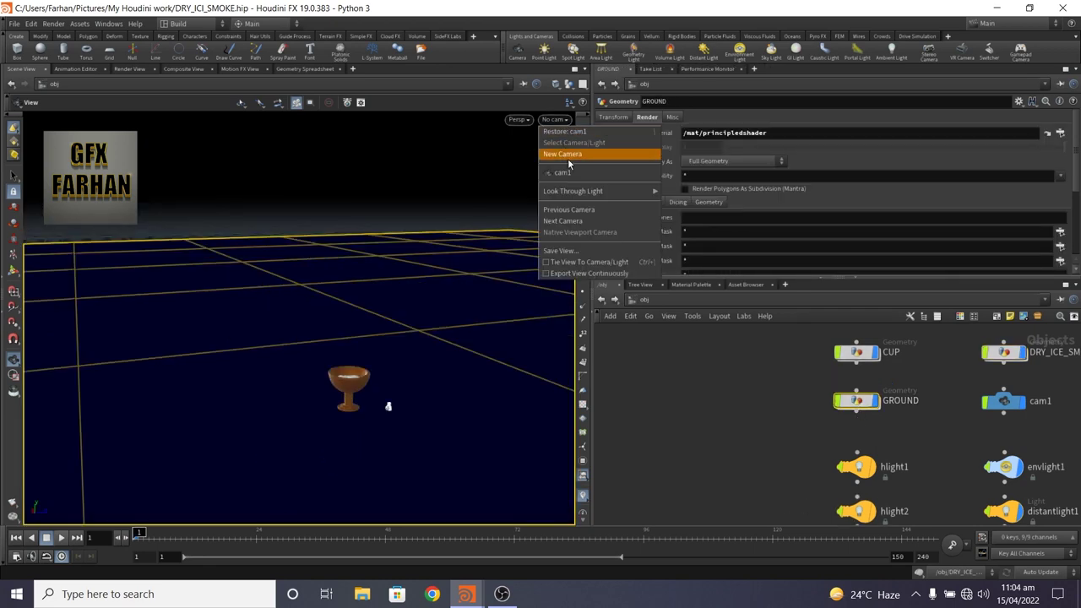
{"action": "left_click", "coordinate": [569, 171]}
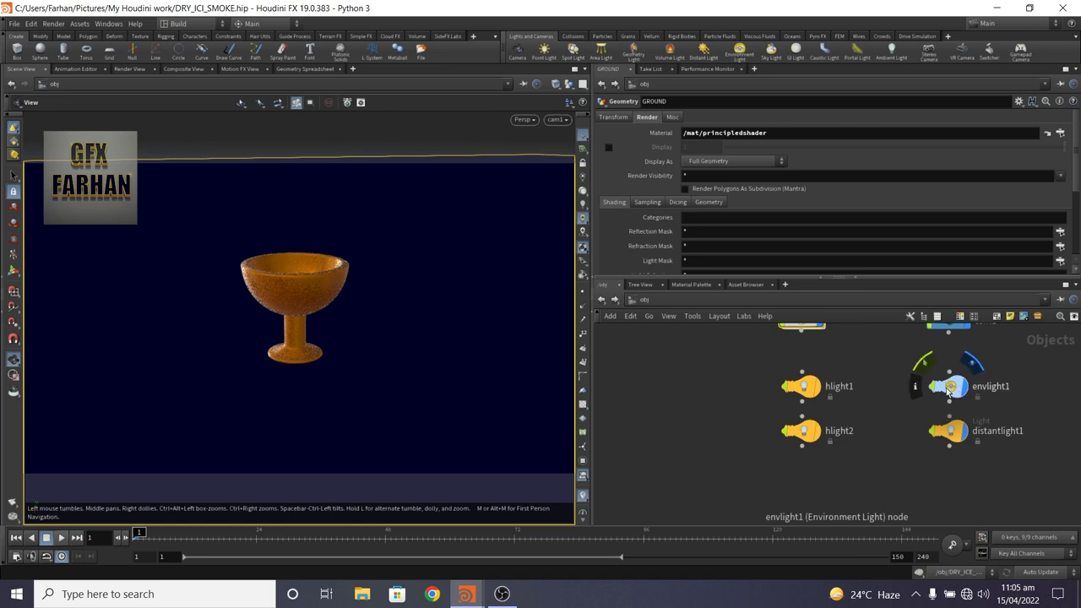
Step: Select envlight1 and turn on displaying environment lights as backgrounds in the viewport's display options
{"action": "left_click", "coordinate": [947, 388]}
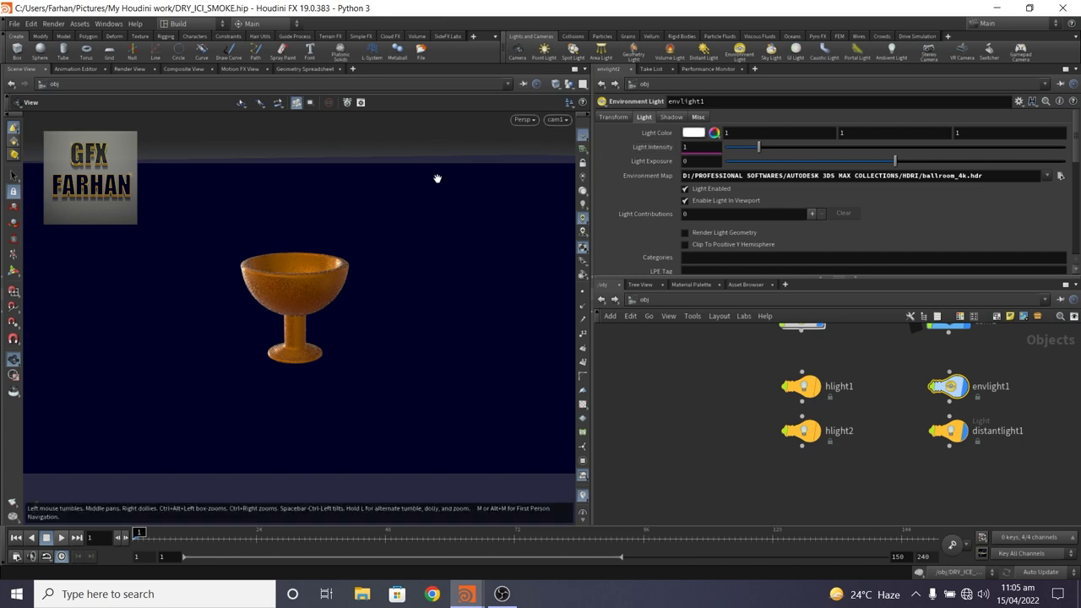
{"action": "key", "text": "d"}
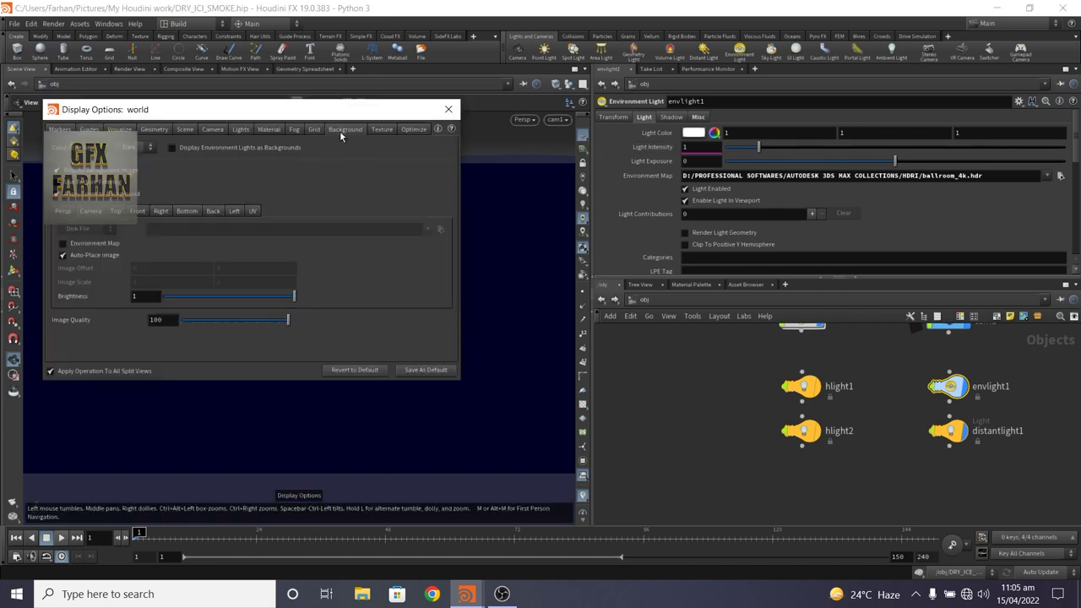
{"action": "left_click", "coordinate": [172, 148]}
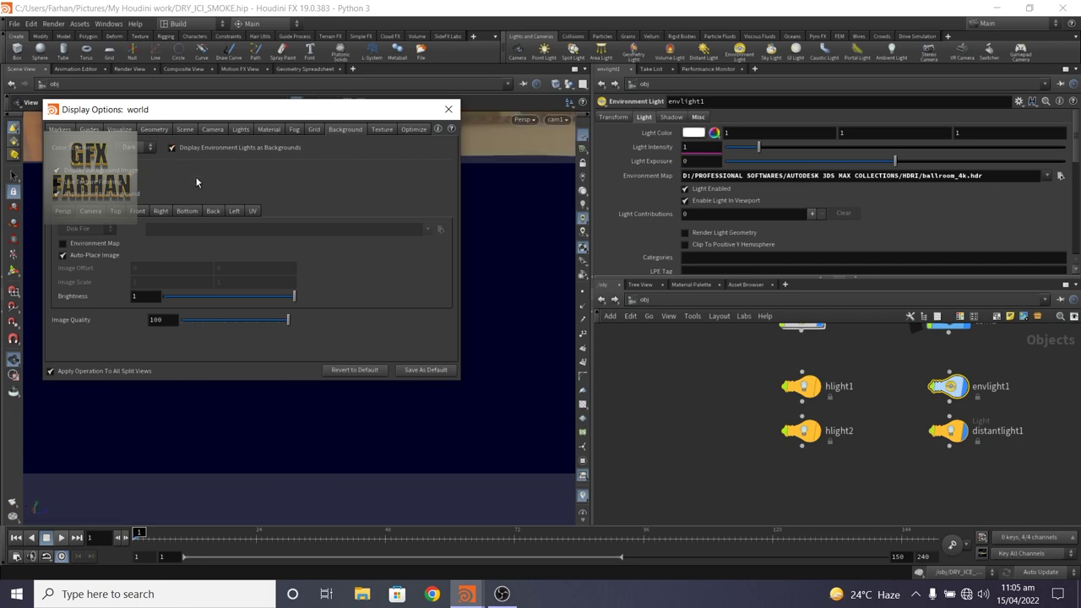
{"action": "left_click", "coordinate": [444, 114]}
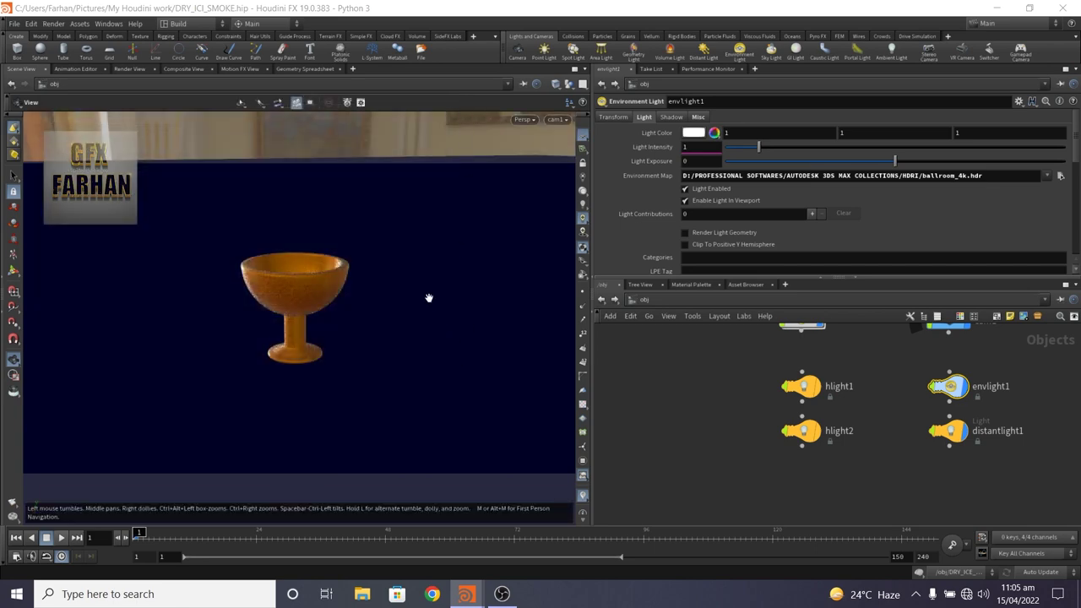
Step: Enable distantlight1 and review its distant light options
{"action": "left_click_drag", "start_coordinate": [429, 299], "coordinate": [324, 310]}
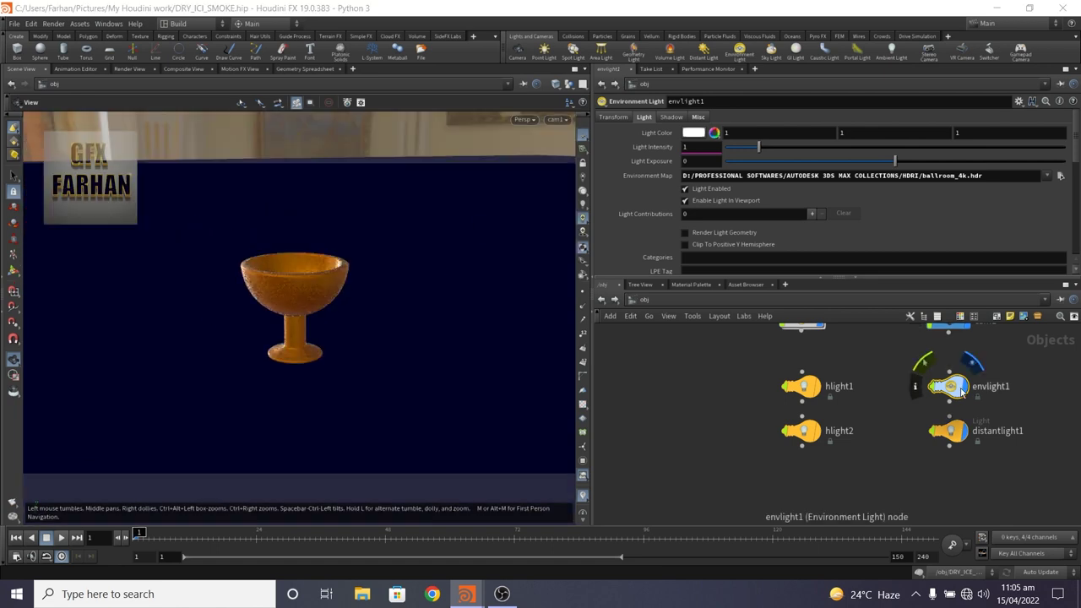
{"action": "left_click", "coordinate": [947, 430]}
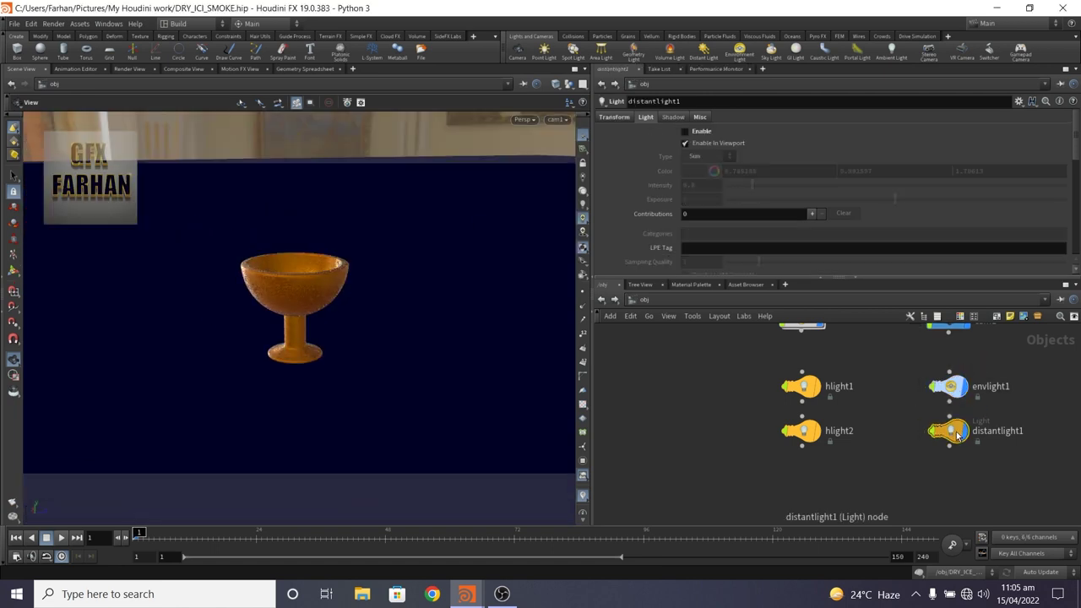
{"action": "left_click", "coordinate": [687, 132]}
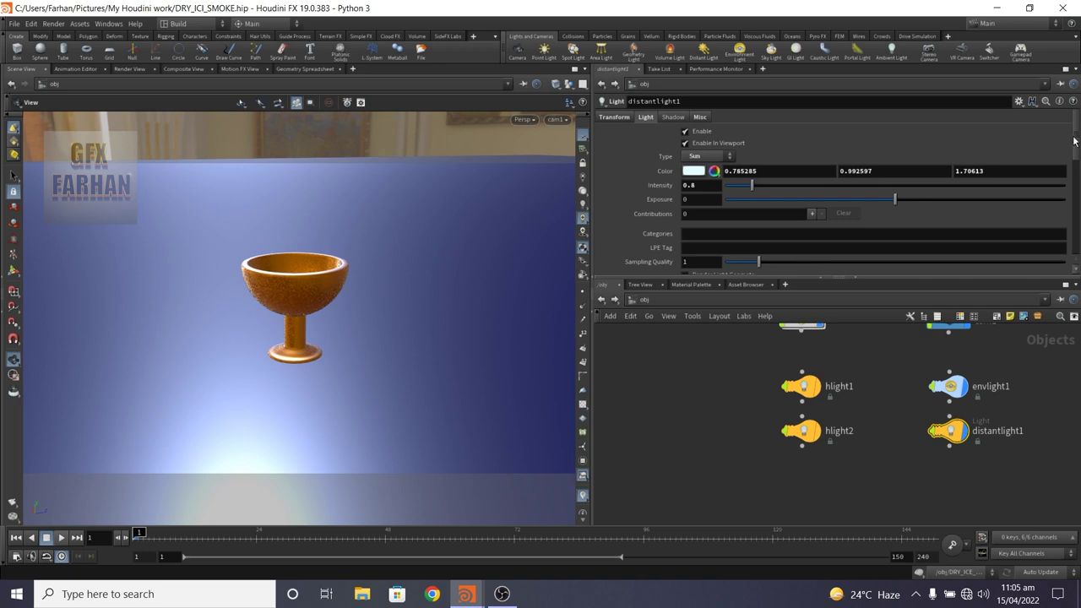
{"action": "left_click_drag", "start_coordinate": [1074, 141], "coordinate": [1079, 123]}
{"action": "scroll", "coordinate": [1079, 138], "scroll_direction": "down", "scroll_amount": 5}
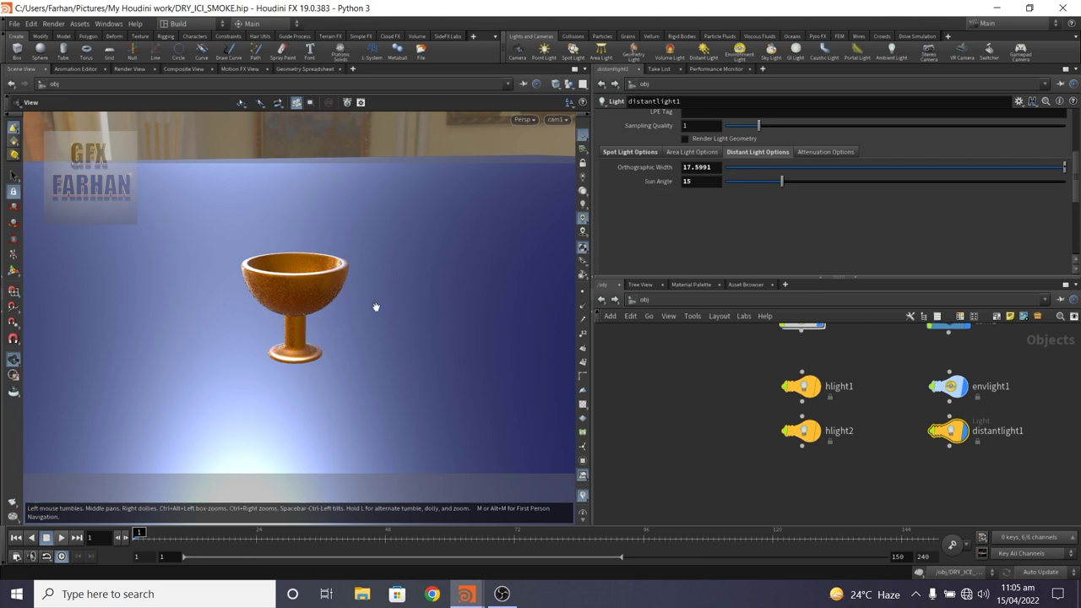
{"action": "left_click_drag", "start_coordinate": [364, 292], "coordinate": [362, 274]}
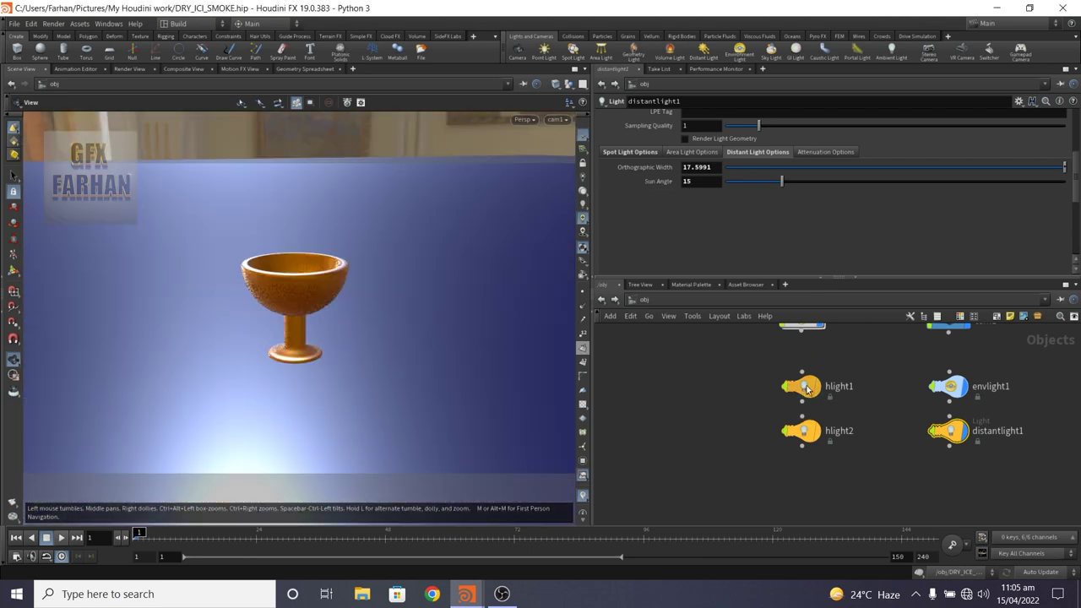
Step: Review the light settings of hlight1 and hlight2
{"action": "left_click", "coordinate": [803, 386]}
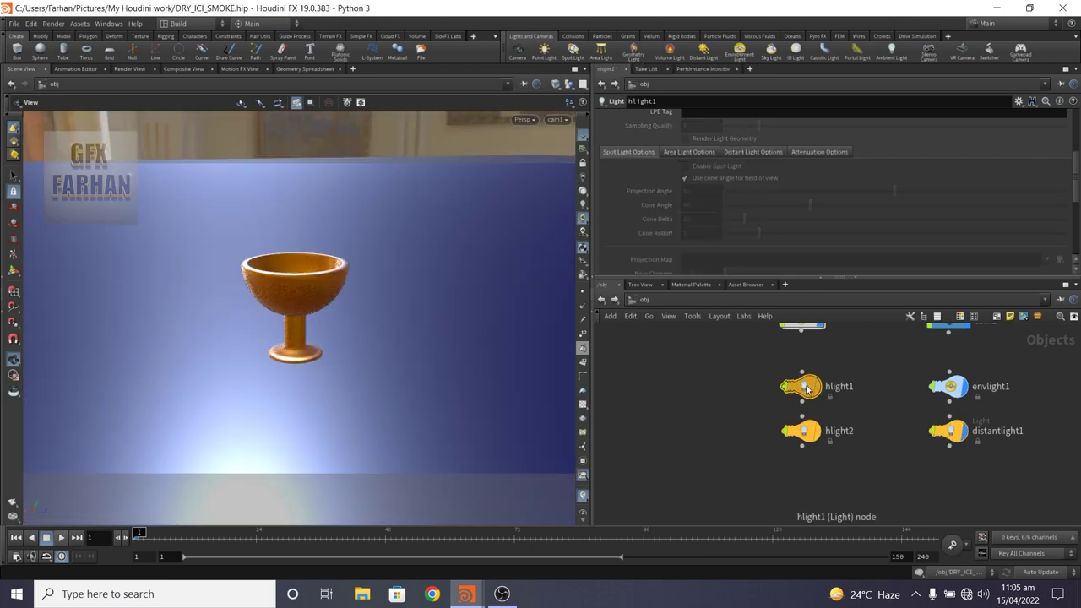
{"action": "scroll", "coordinate": [732, 423], "scroll_direction": "up", "scroll_amount": 3}
{"action": "scroll", "coordinate": [735, 405], "scroll_direction": "down", "scroll_amount": 2}
{"action": "scroll", "coordinate": [719, 238], "scroll_direction": "up", "scroll_amount": 5}
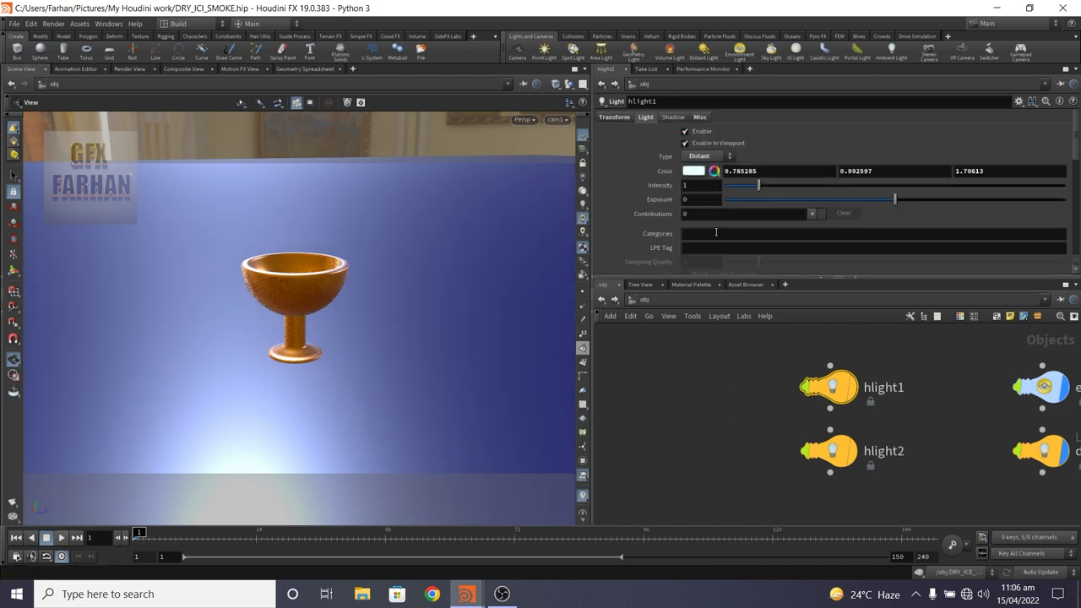
{"action": "left_click", "coordinate": [829, 451]}
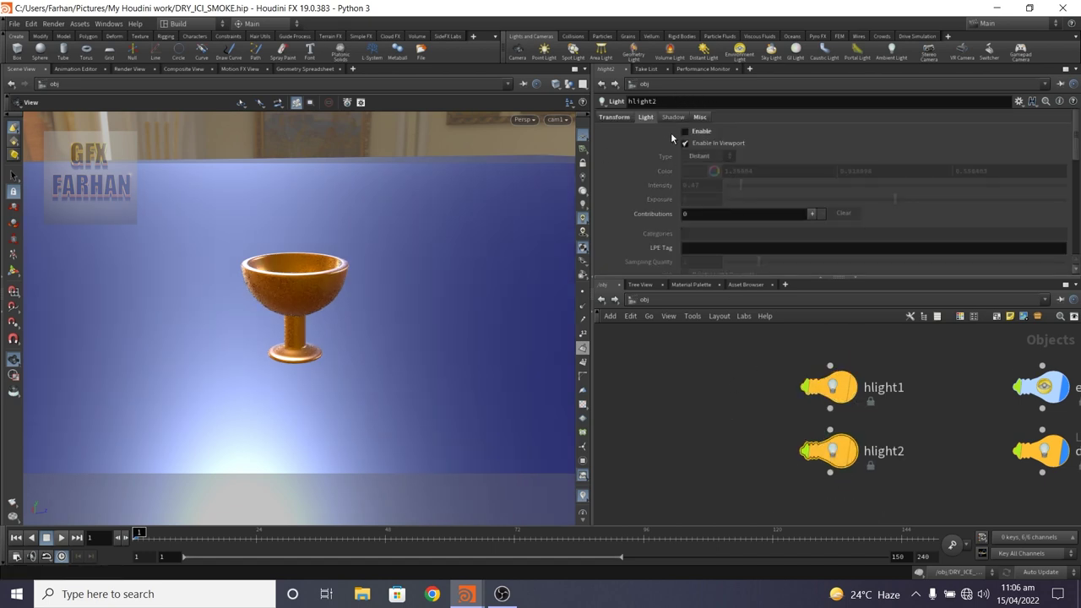
{"action": "scroll", "coordinate": [769, 369], "scroll_direction": "down", "scroll_amount": 3}
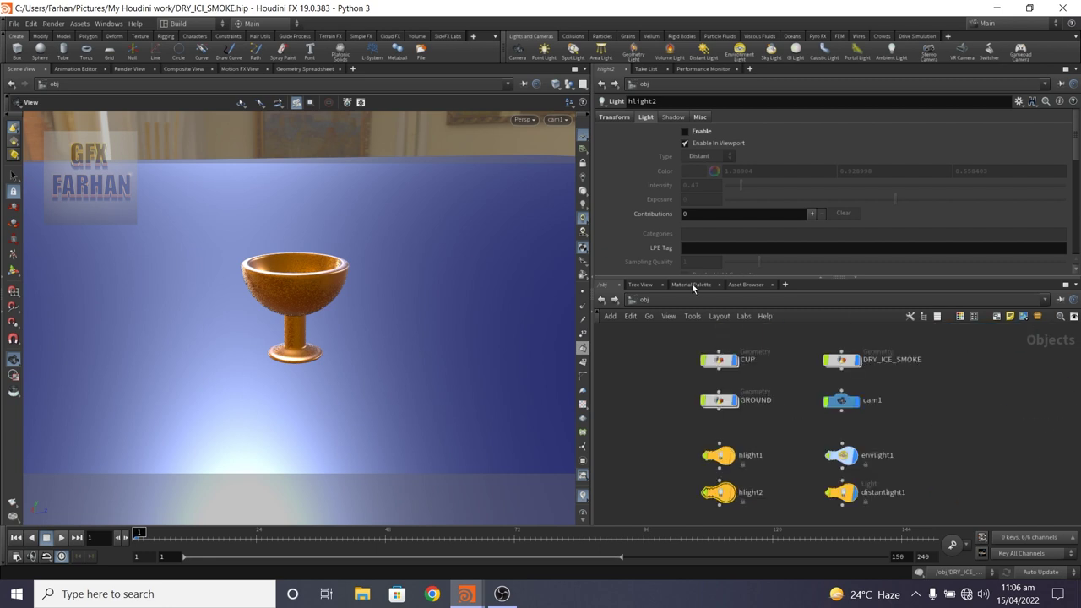
Step: Browse the Material Palette's gallery and examine the settings of the copper, basicsmoke and principledshader materials
{"action": "left_click", "coordinate": [684, 284]}
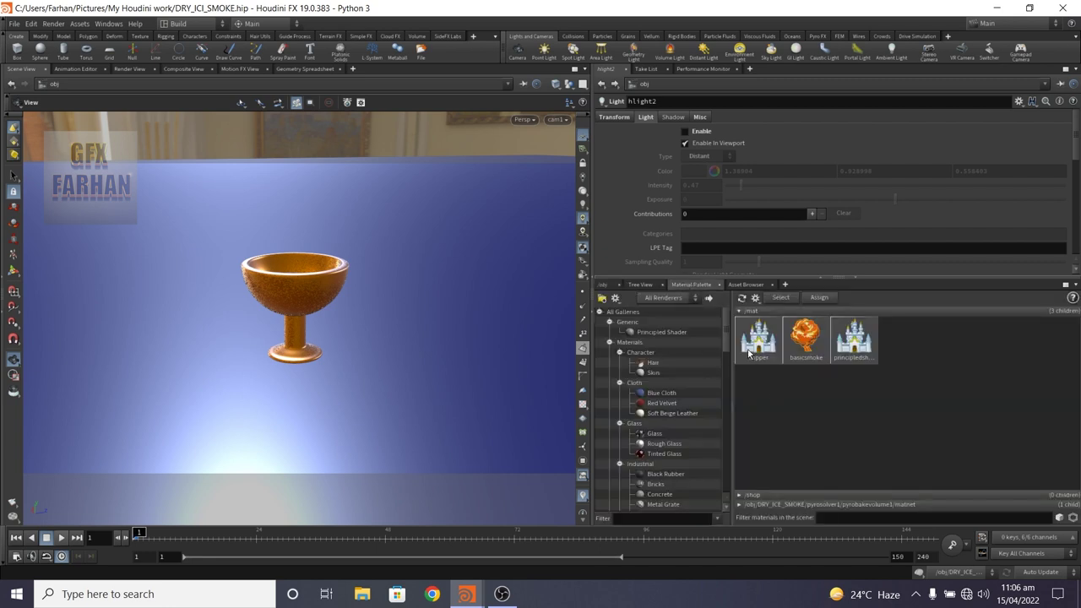
{"action": "scroll", "coordinate": [665, 368], "scroll_direction": "down", "scroll_amount": 5}
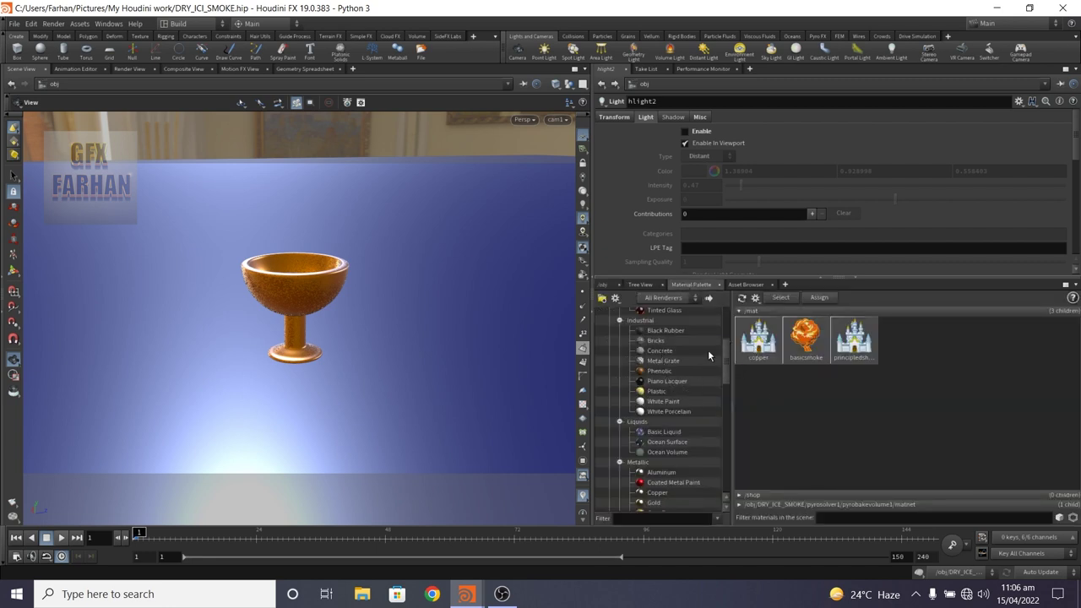
{"action": "scroll", "coordinate": [726, 363], "scroll_direction": "down", "scroll_amount": 4}
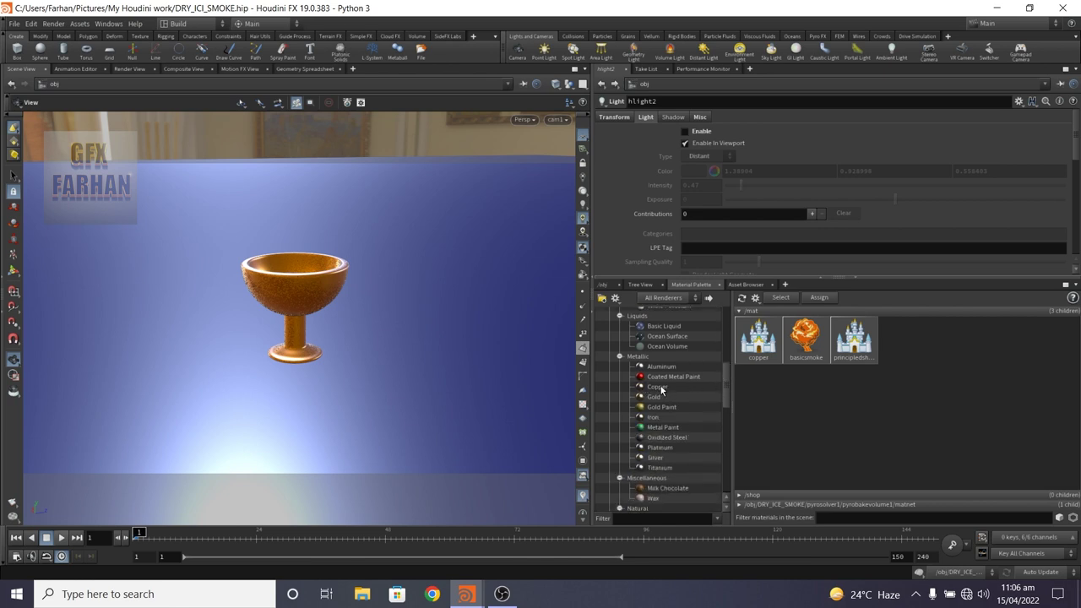
{"action": "left_click", "coordinate": [761, 339]}
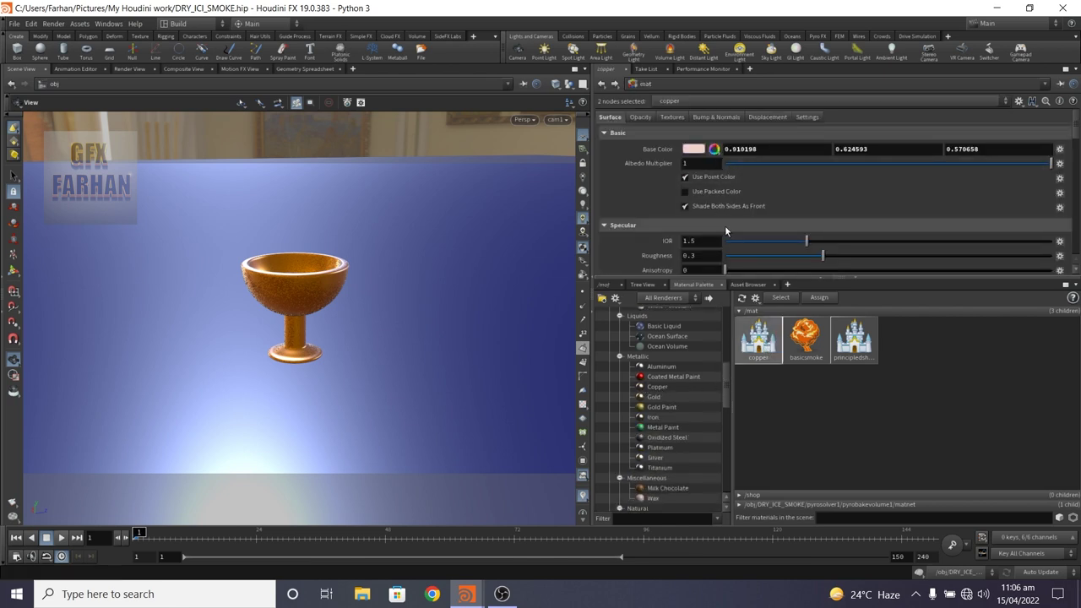
{"action": "left_click", "coordinate": [807, 338]}
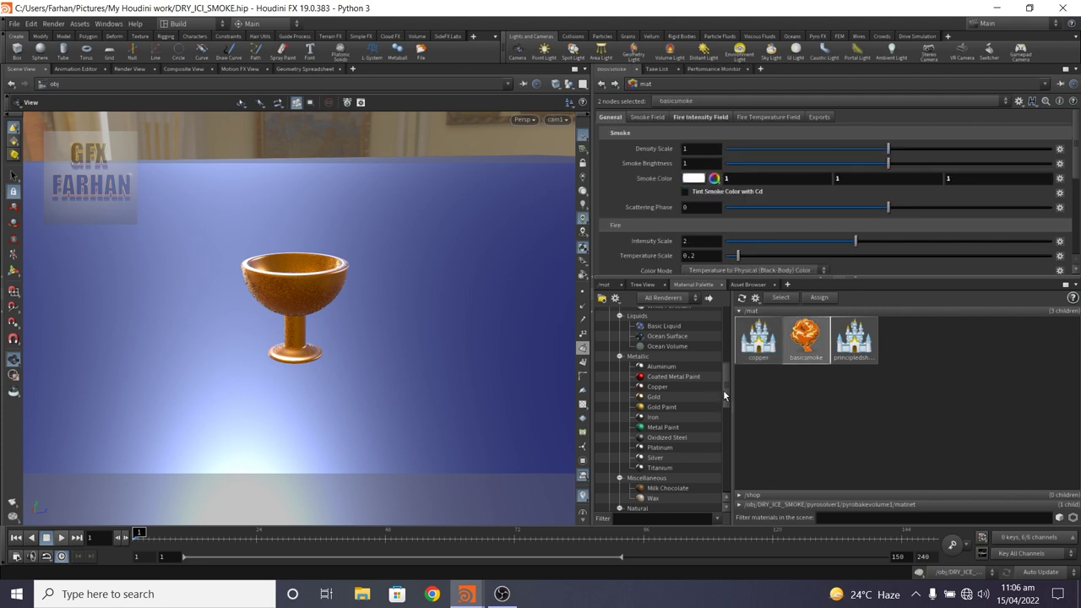
{"action": "scroll", "coordinate": [724, 389], "scroll_direction": "down", "scroll_amount": 5}
{"action": "left_click", "coordinate": [655, 445]}
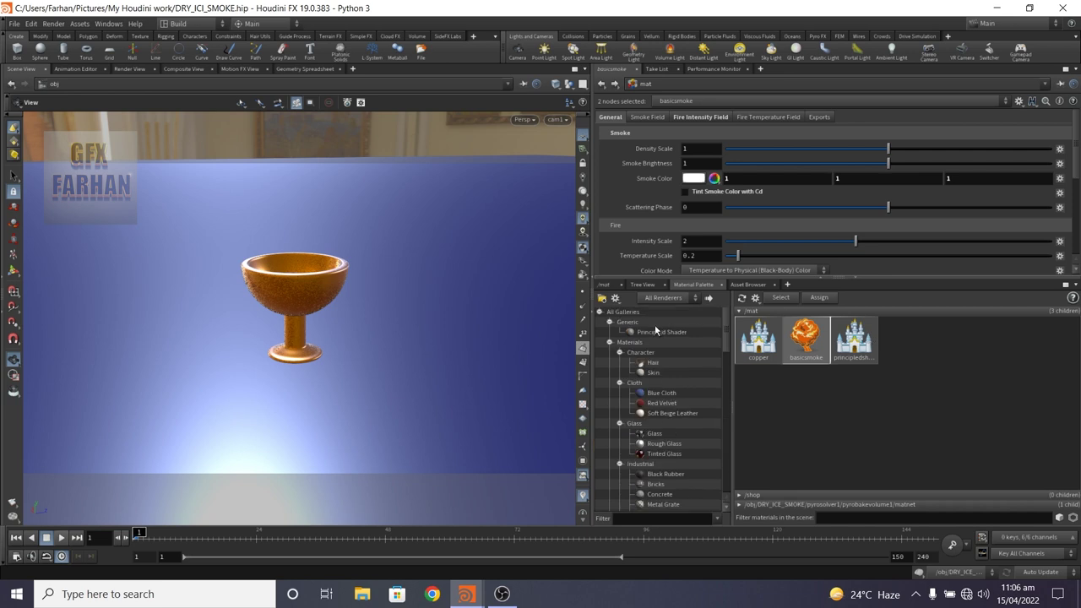
{"action": "left_click", "coordinate": [850, 347]}
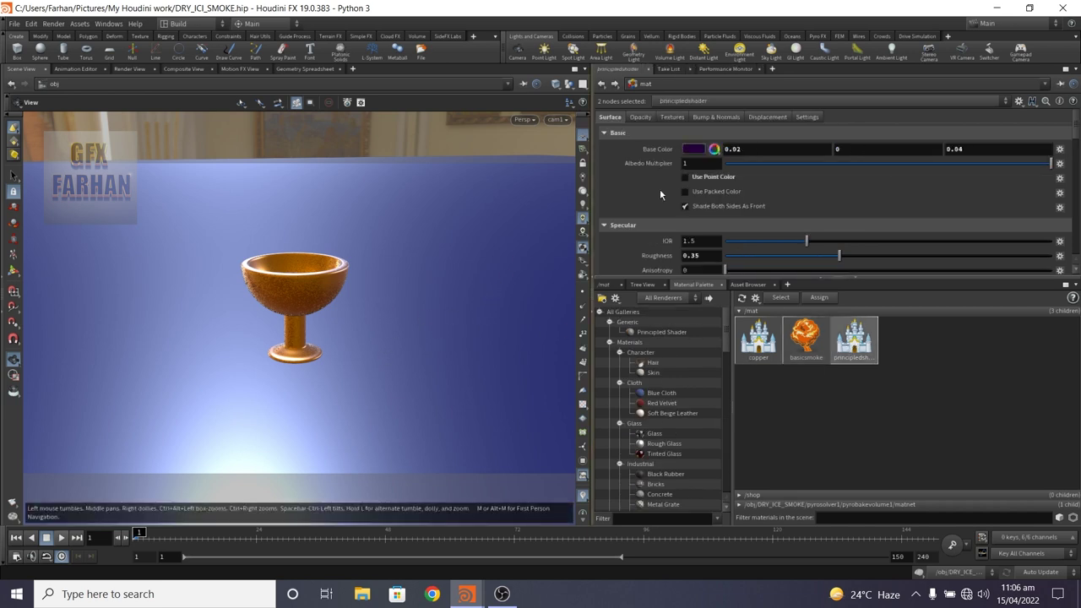
{"action": "left_click", "coordinate": [714, 148]}
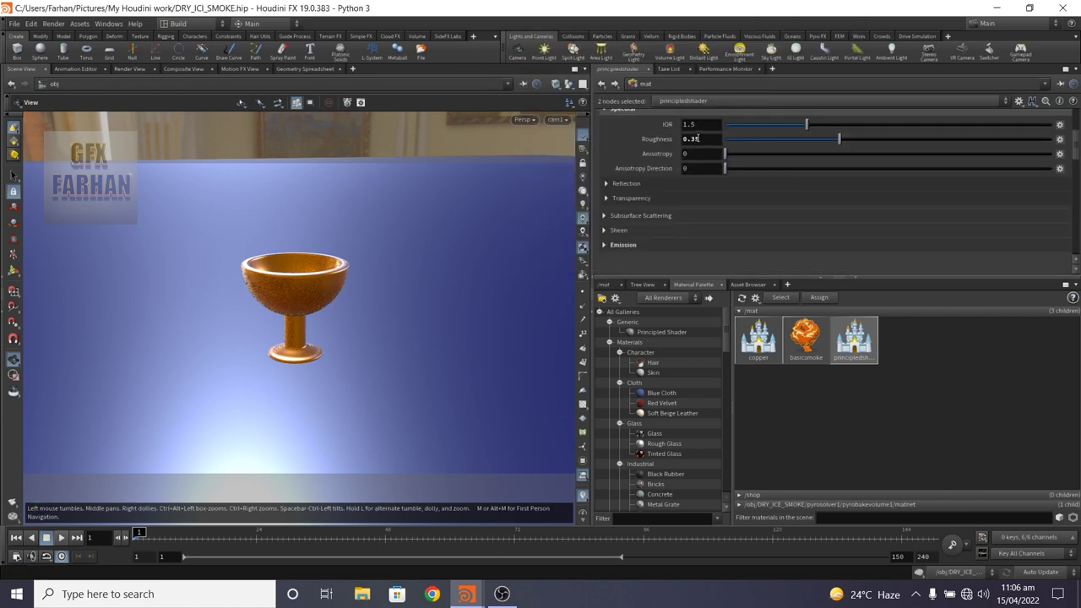
Step: Set the basicsmoke material's Shadow Density to 1
{"action": "left_click", "coordinate": [805, 337]}
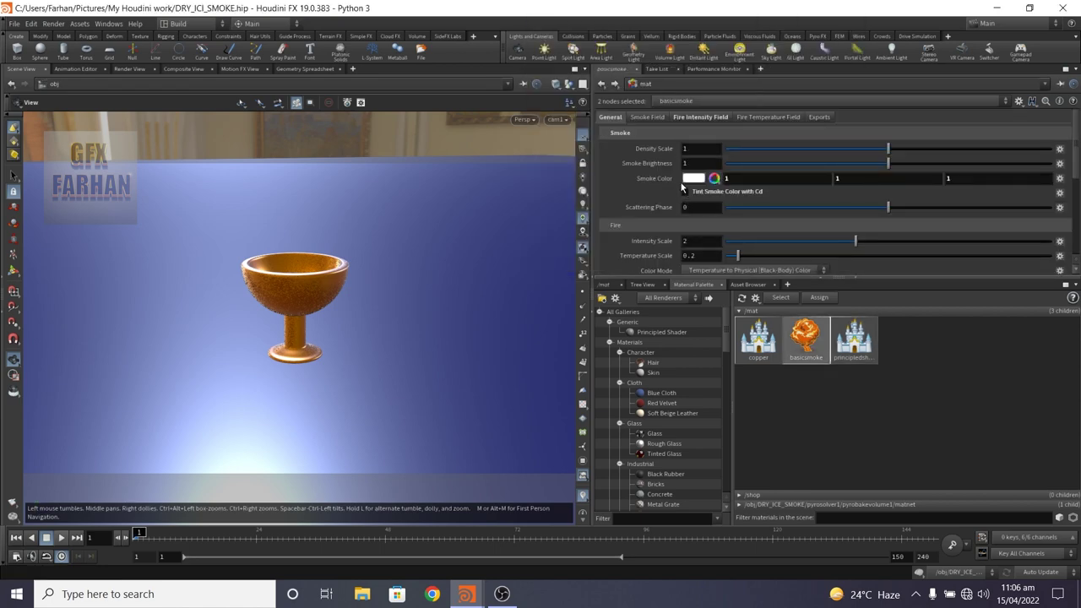
{"action": "left_click_drag", "start_coordinate": [1076, 152], "coordinate": [1077, 193]}
{"action": "scroll", "coordinate": [1076, 193], "scroll_direction": "down", "scroll_amount": 3}
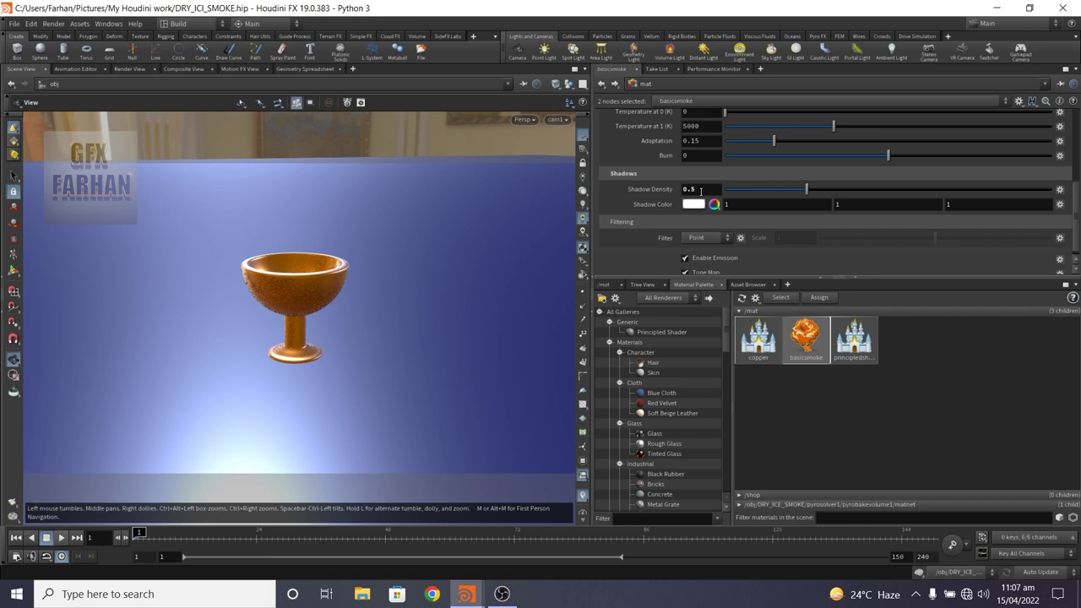
{"action": "left_click", "coordinate": [701, 192]}
{"action": "type", "text": "1"}
{"action": "key", "text": "Return"}
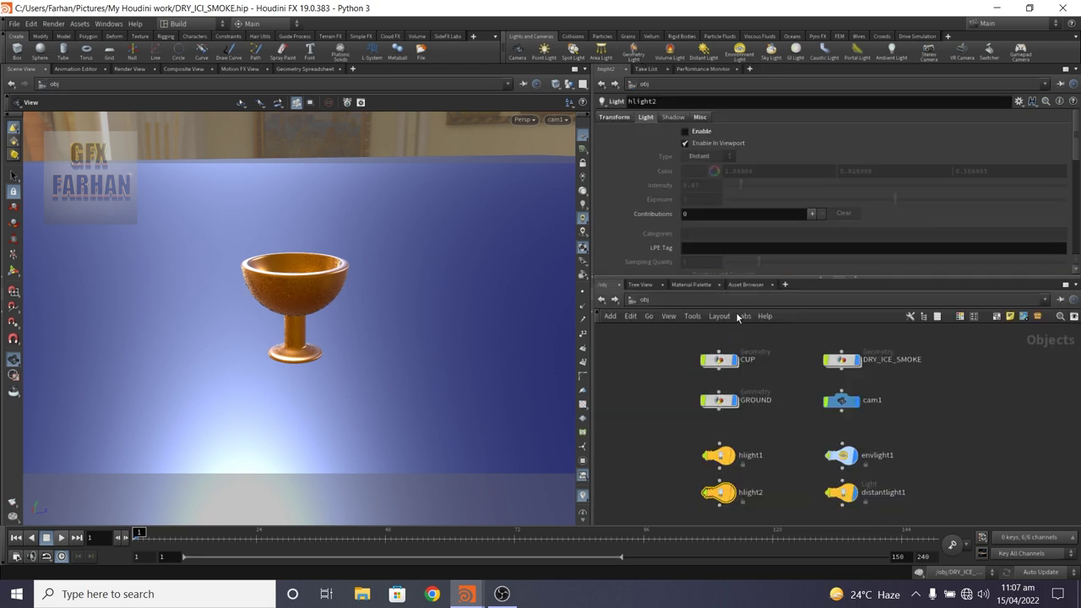
Step: Assign the copper material from the mat network to the CUP object
{"action": "left_click", "coordinate": [718, 362]}
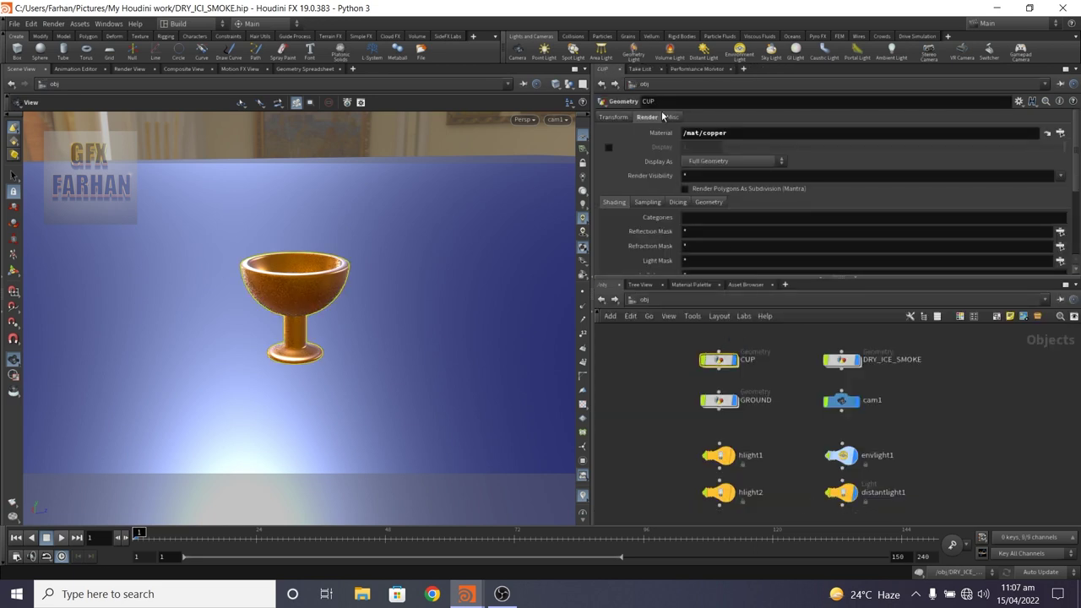
{"action": "left_click", "coordinate": [1061, 133]}
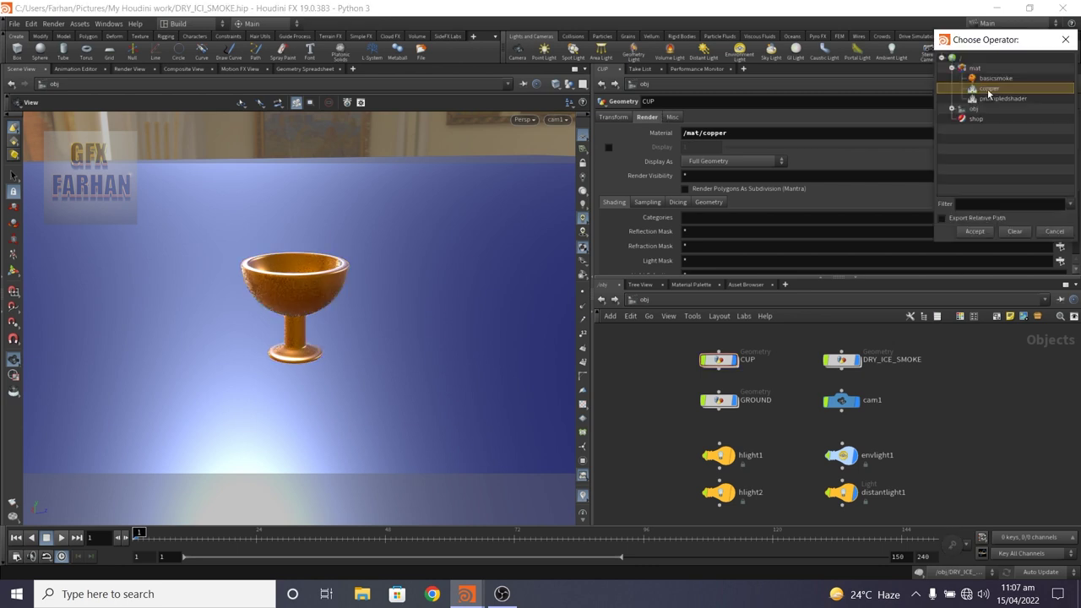
{"action": "left_click", "coordinate": [975, 230]}
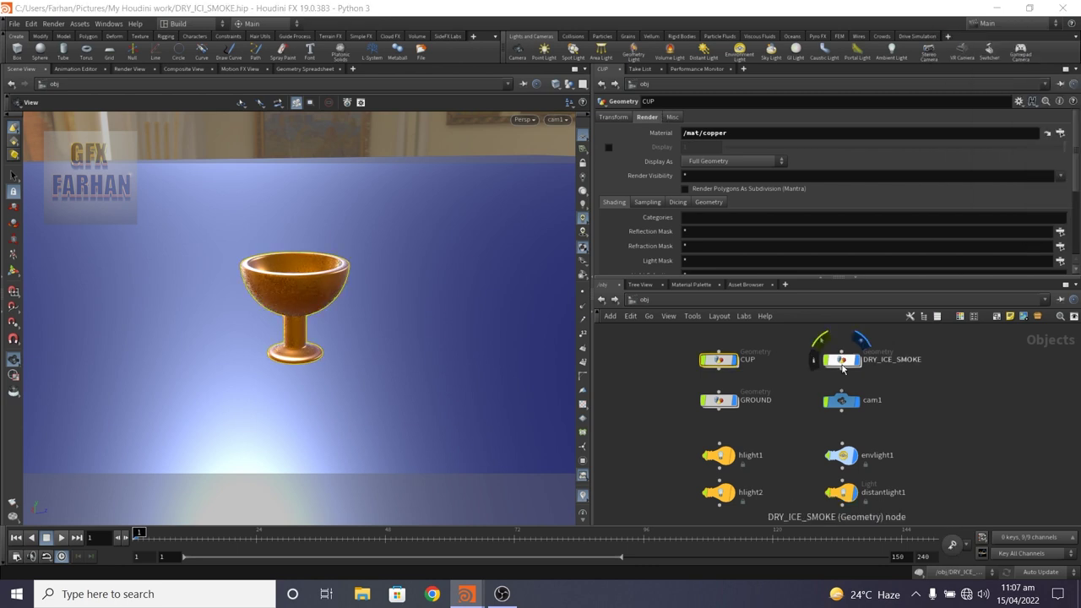
Step: Check which materials are assigned to the DRY_ICE_SMOKE and GROUND objects, leaving the assignments as they are
{"action": "left_click", "coordinate": [841, 360]}
{"action": "left_click", "coordinate": [1061, 133]}
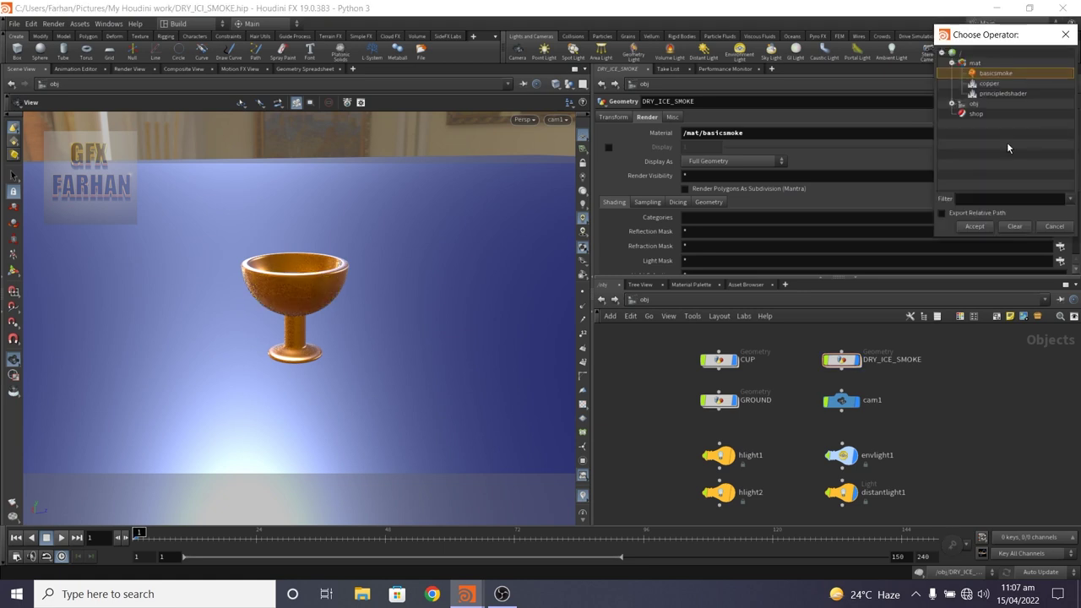
{"action": "left_click", "coordinate": [1066, 35]}
{"action": "left_click", "coordinate": [726, 399]}
{"action": "left_click", "coordinate": [1061, 132]}
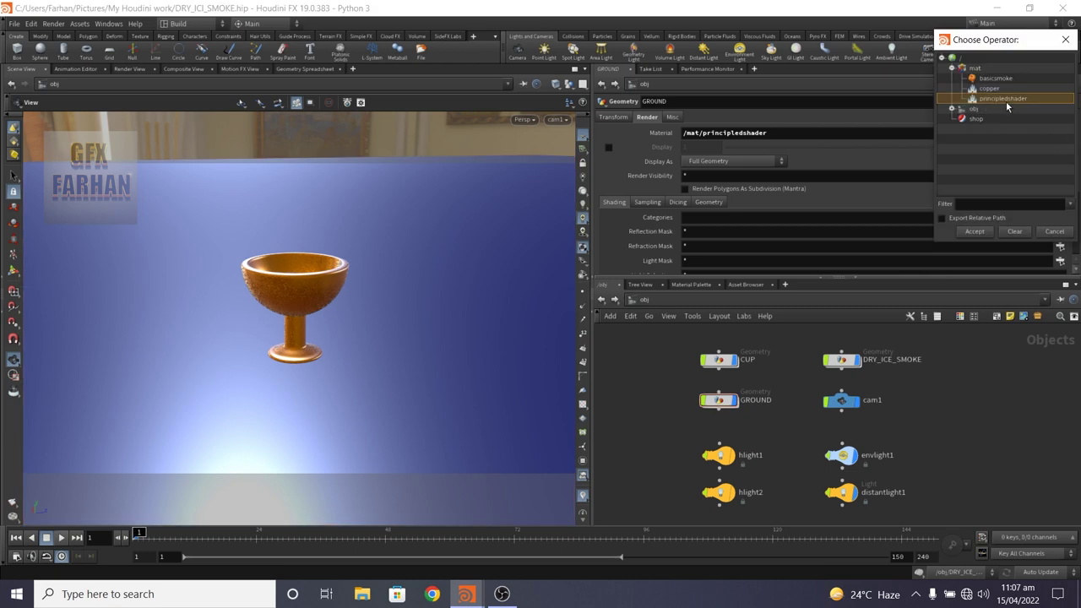
{"action": "left_click", "coordinate": [1065, 39]}
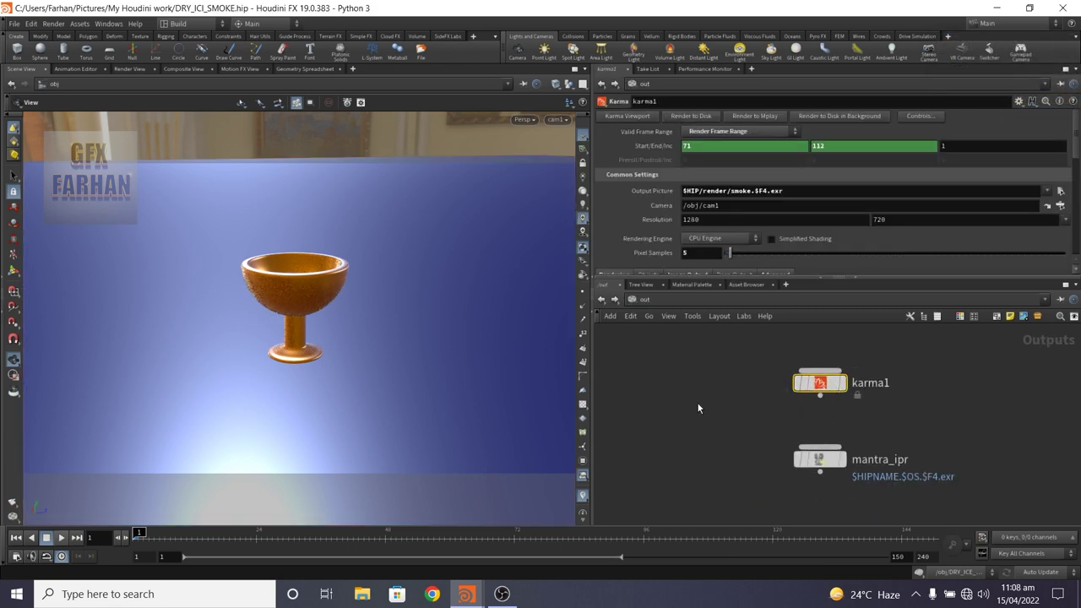
Step: Add another Karma node beside karma1 in the out network and compare its output and sampling settings with karma1's
{"action": "left_click", "coordinate": [695, 386]}
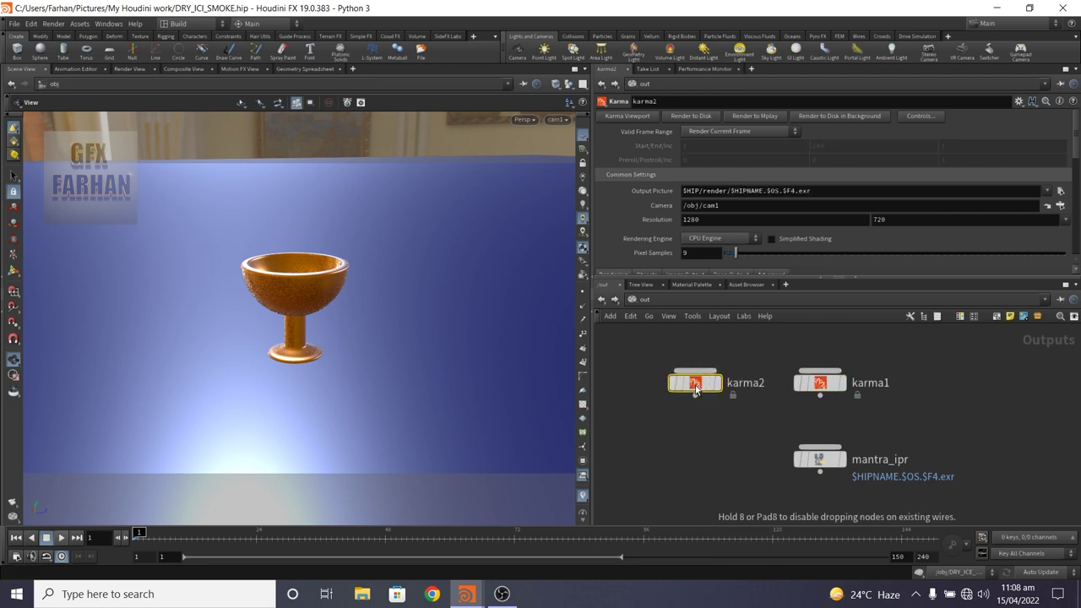
{"action": "left_click", "coordinate": [819, 384]}
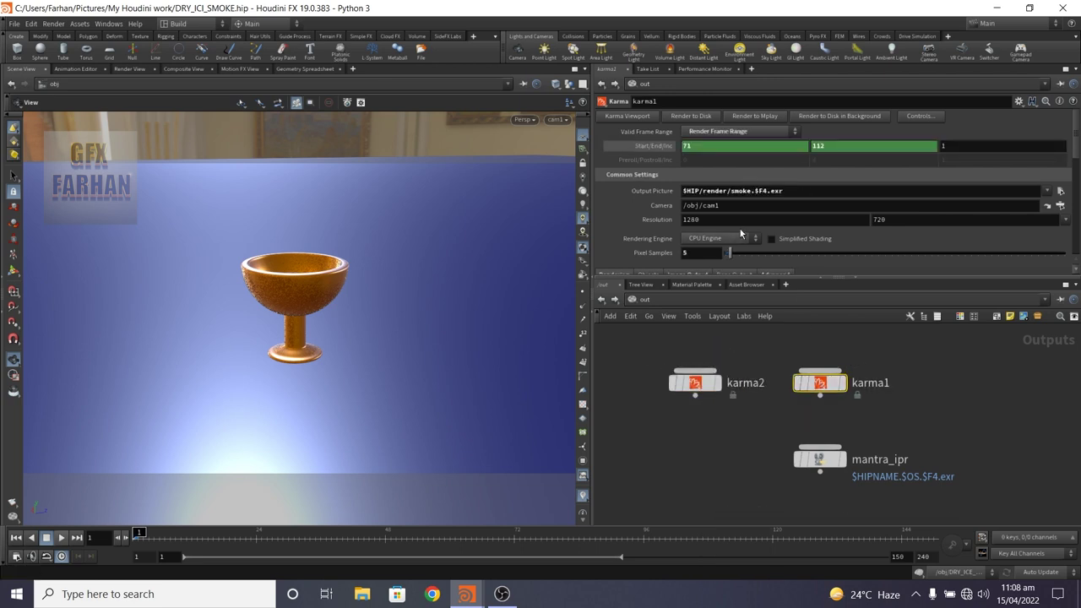
{"action": "left_click", "coordinate": [695, 383]}
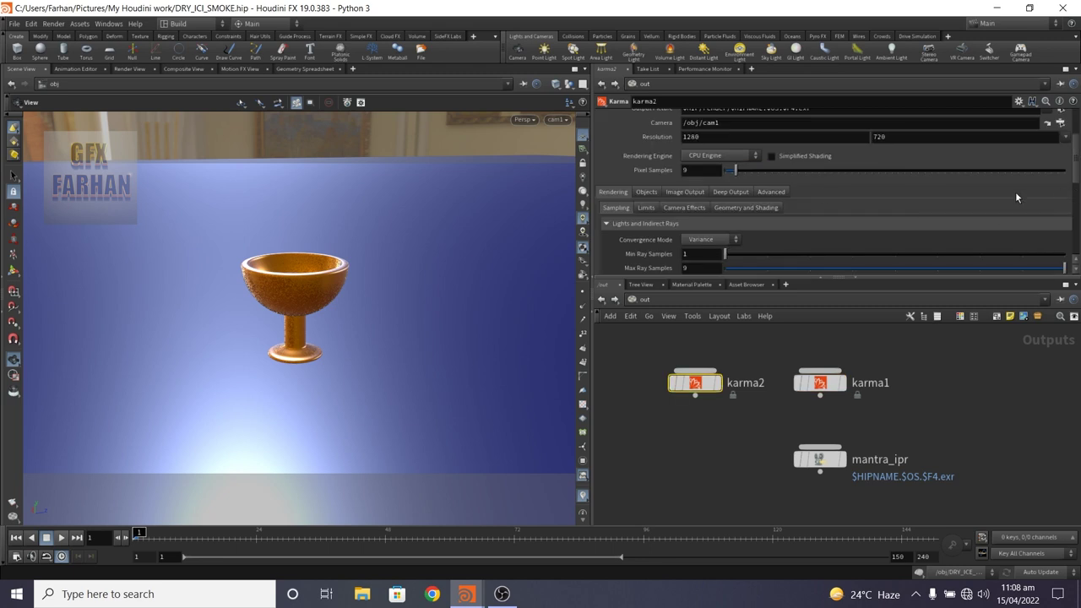
{"action": "left_click_drag", "start_coordinate": [1077, 160], "coordinate": [1077, 140]}
{"action": "scroll", "coordinate": [1079, 156], "scroll_direction": "down", "scroll_amount": 3}
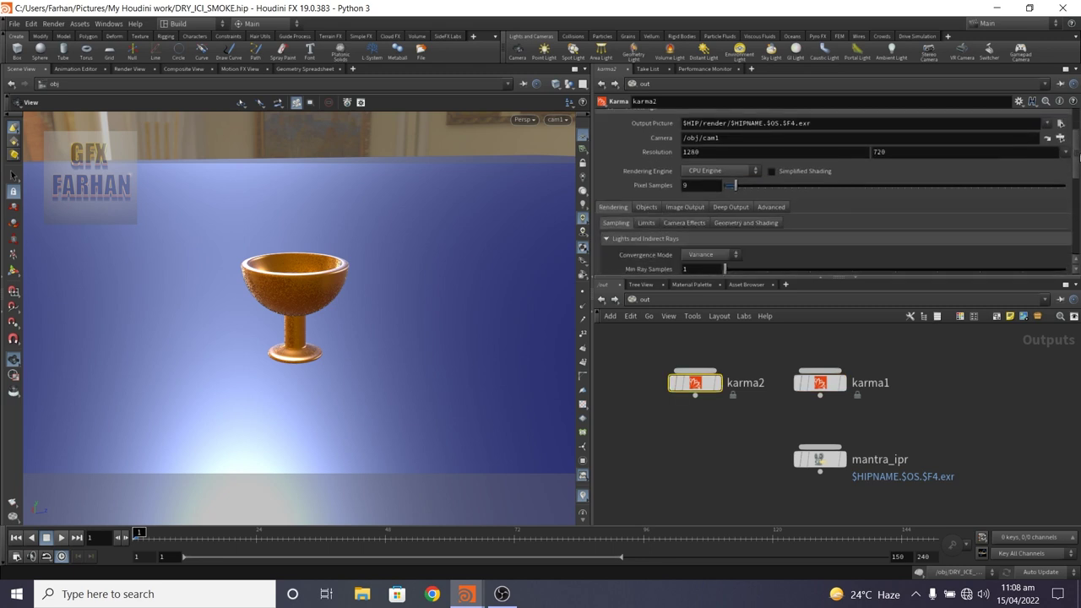
{"action": "scroll", "coordinate": [701, 174], "scroll_direction": "down", "scroll_amount": 1}
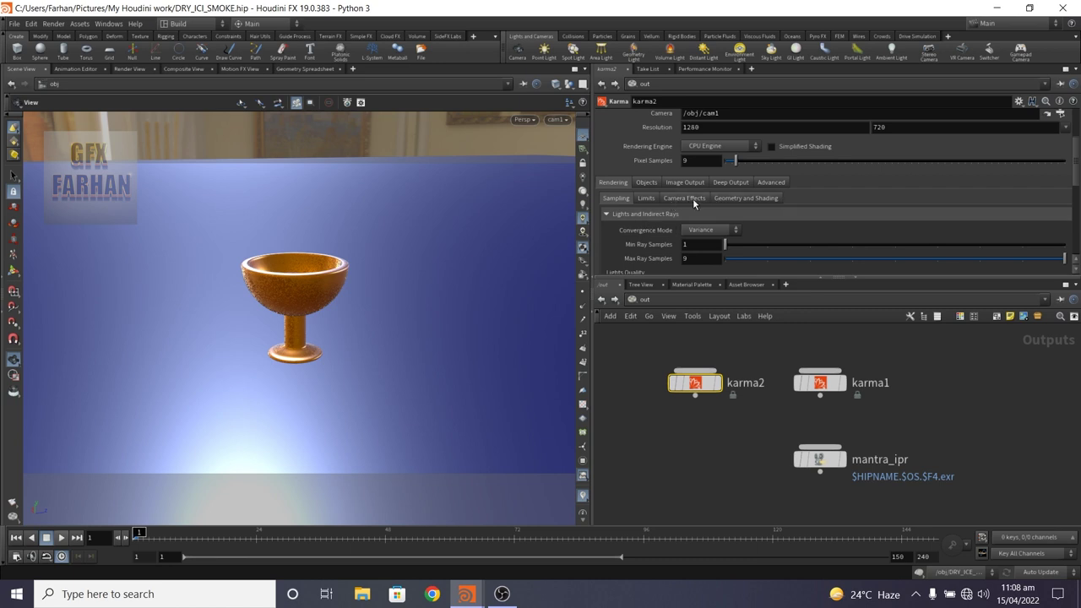
Step: Review karma1's sampling, frame range and output settings, and open its Karma viewport
{"action": "left_click", "coordinate": [819, 383]}
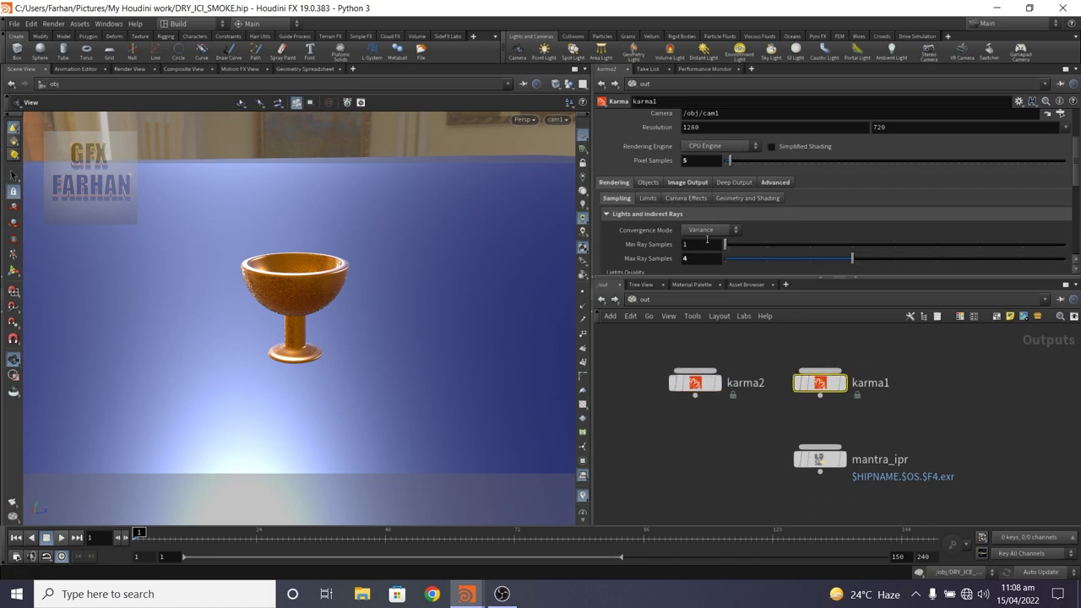
{"action": "mouse_move", "coordinate": [1076, 157]}
{"action": "left_mouse_down"}
{"action": "mouse_move", "coordinate": [1077, 197]}
{"action": "mouse_move", "coordinate": [1077, 157]}
{"action": "left_mouse_up"}
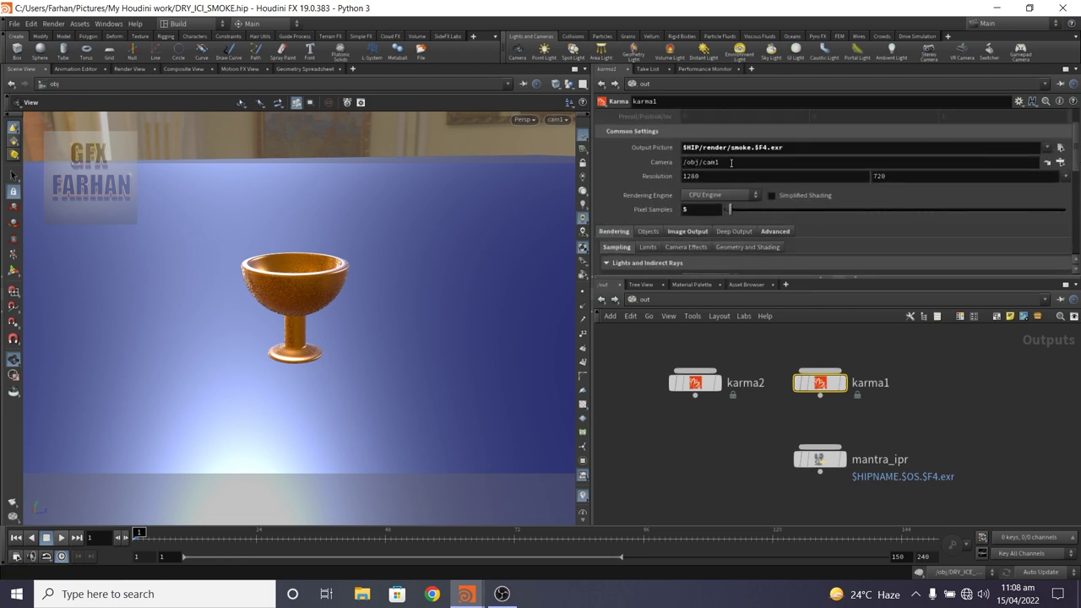
{"action": "scroll", "coordinate": [1076, 165], "scroll_direction": "up", "scroll_amount": 2}
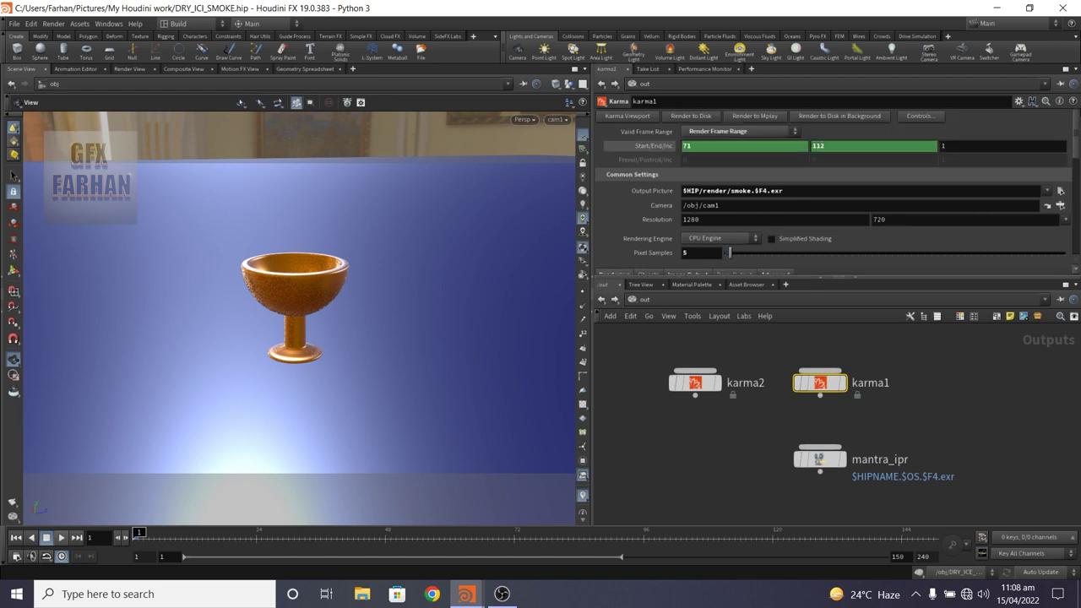
{"action": "left_click", "coordinate": [627, 116]}
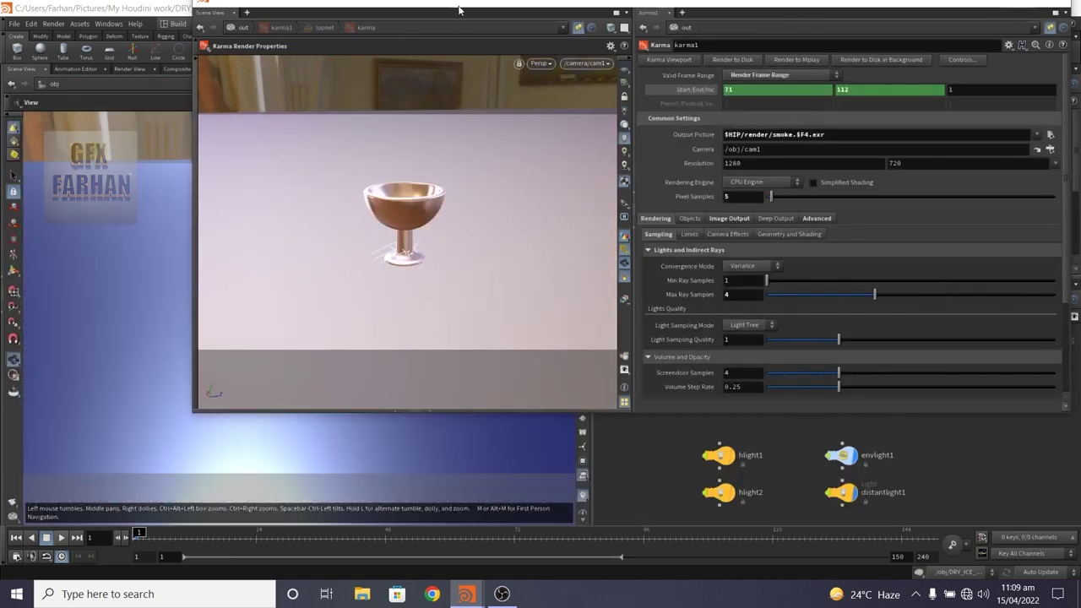
Step: Preview the goblet scene with the Karma renderer in the Karma viewer, and return the view to Houdini GL
{"action": "left_click_drag", "start_coordinate": [458, 10], "coordinate": [432, 59]}
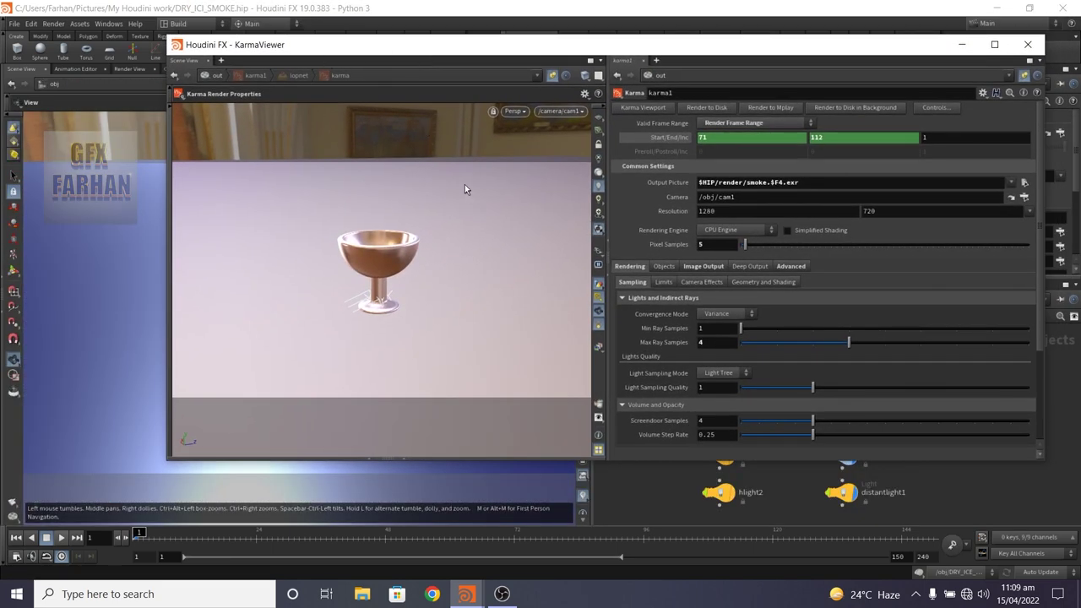
{"action": "left_click", "coordinate": [512, 110]}
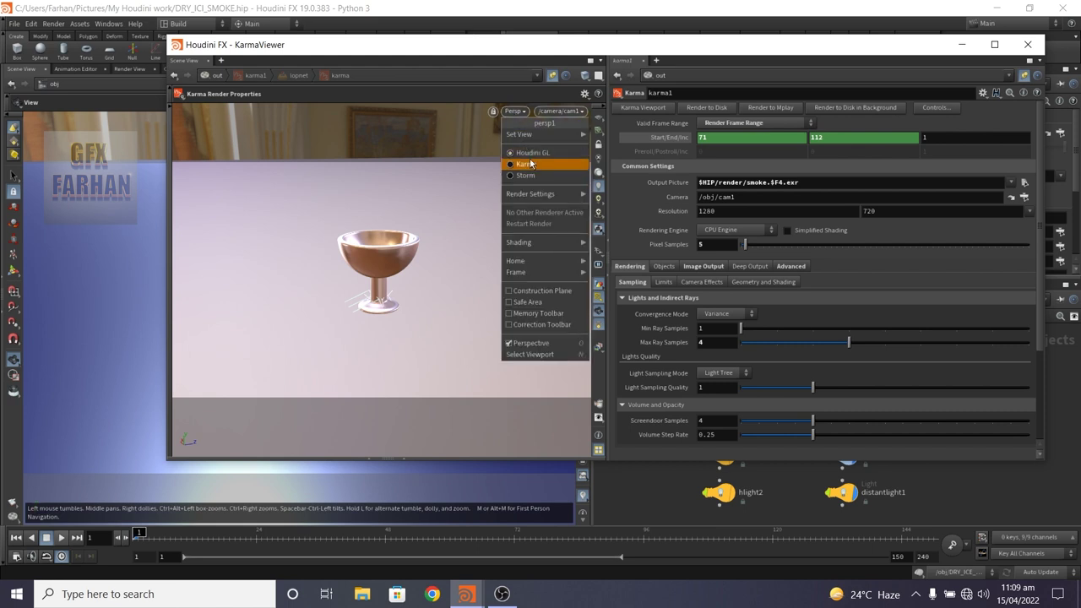
{"action": "left_click", "coordinate": [528, 164]}
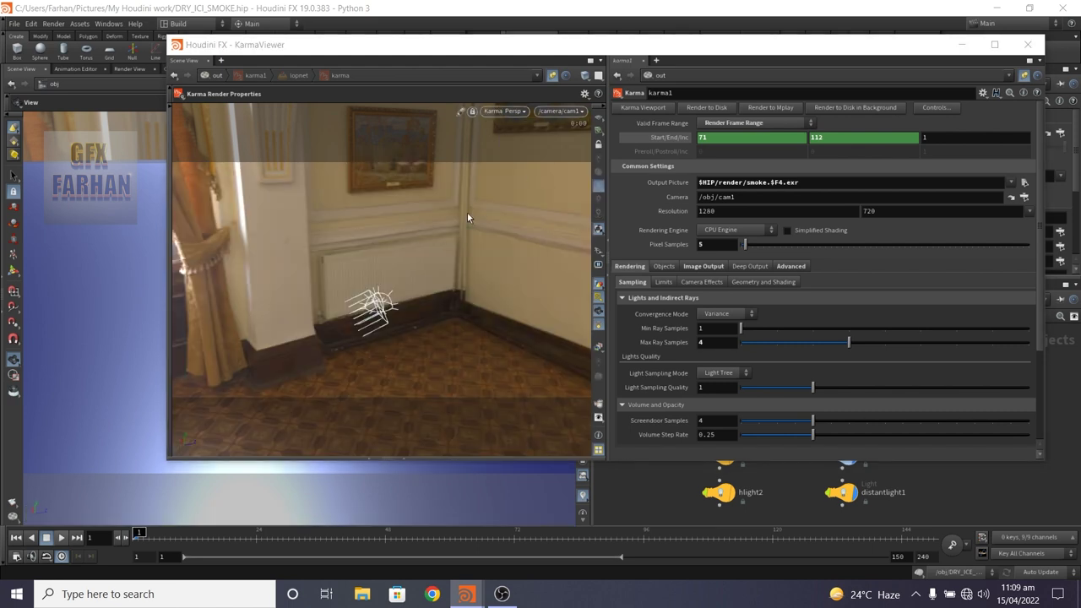
{"action": "left_click", "coordinate": [521, 112]}
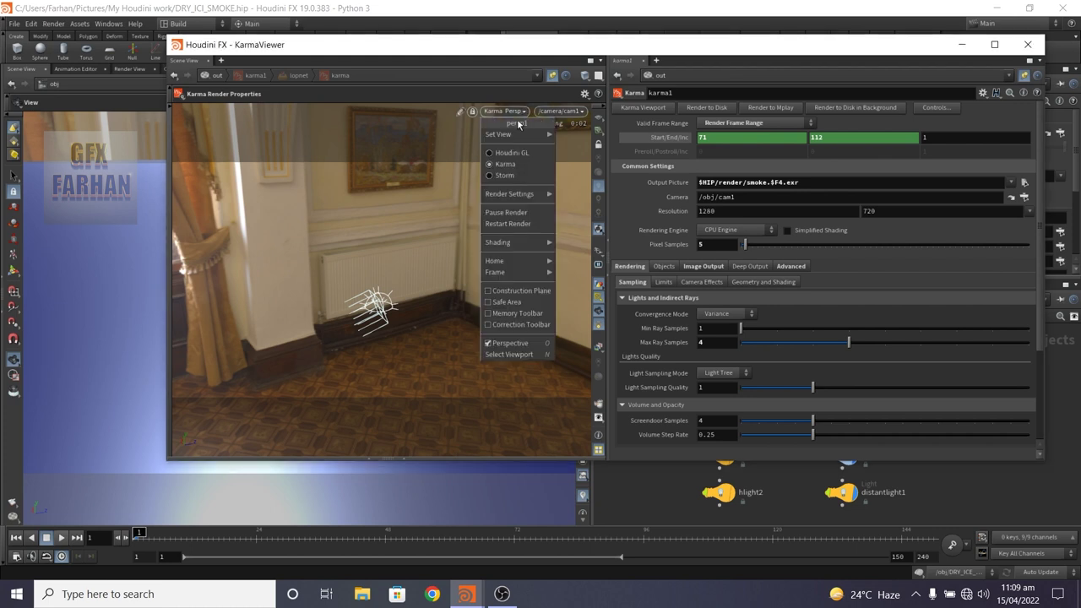
{"action": "left_click", "coordinate": [515, 152]}
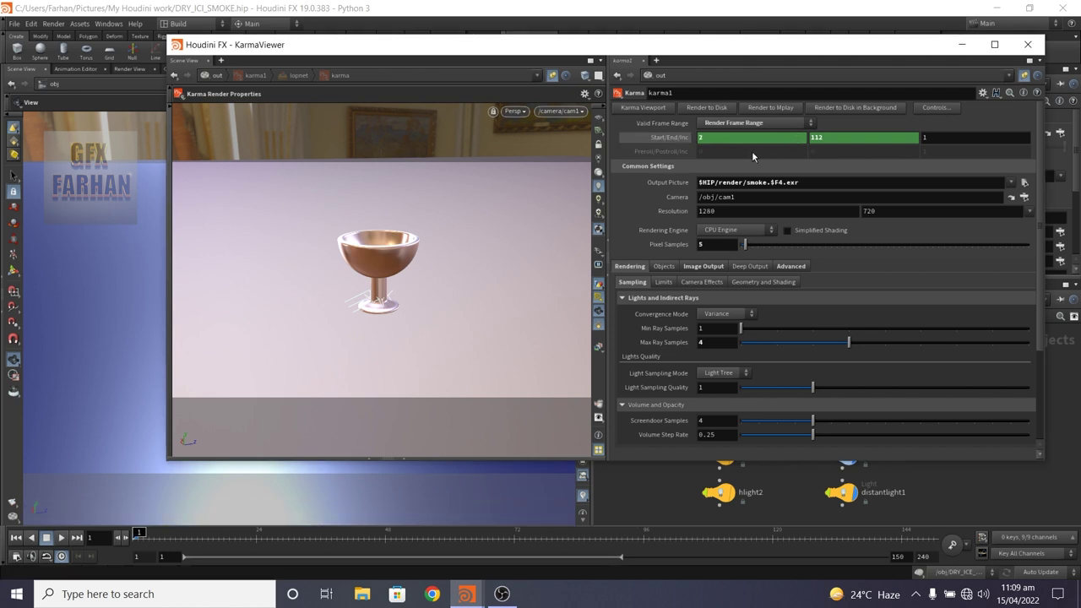
Step: Review karma1's ray limits, driver and MPlay settings, and the denoiser choices in its image filters, leaving them as they are
{"action": "left_click", "coordinate": [662, 280]}
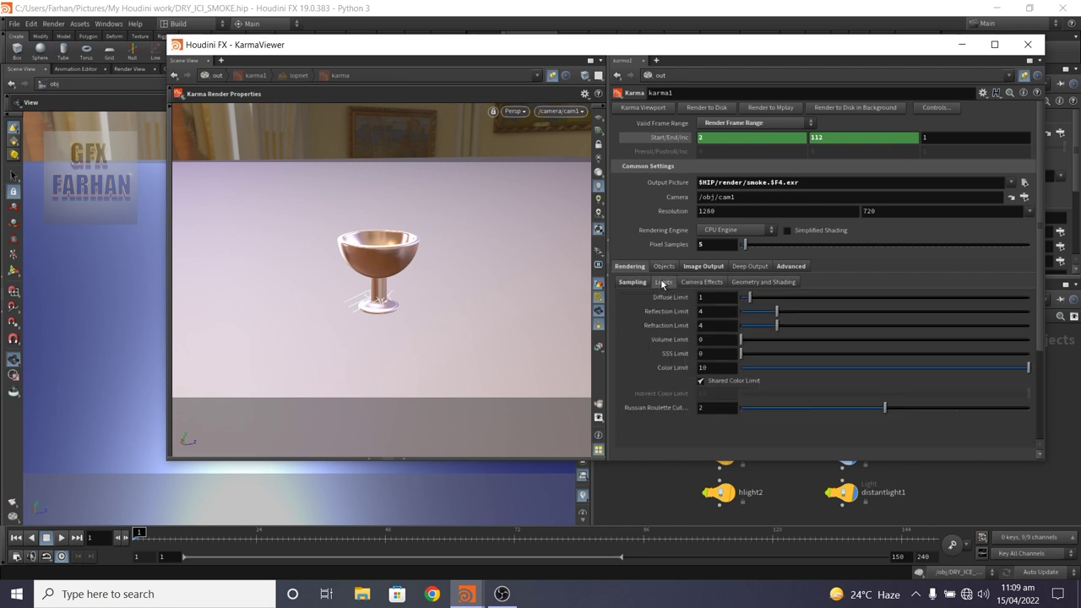
{"action": "left_click", "coordinate": [787, 268]}
{"action": "left_click", "coordinate": [799, 284]}
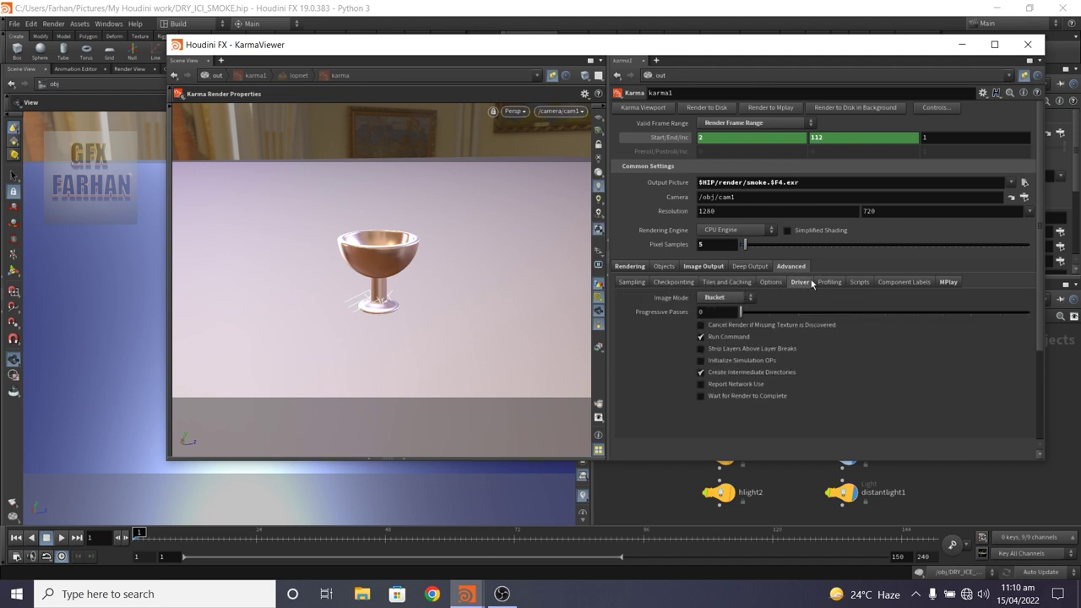
{"action": "left_click", "coordinate": [945, 285]}
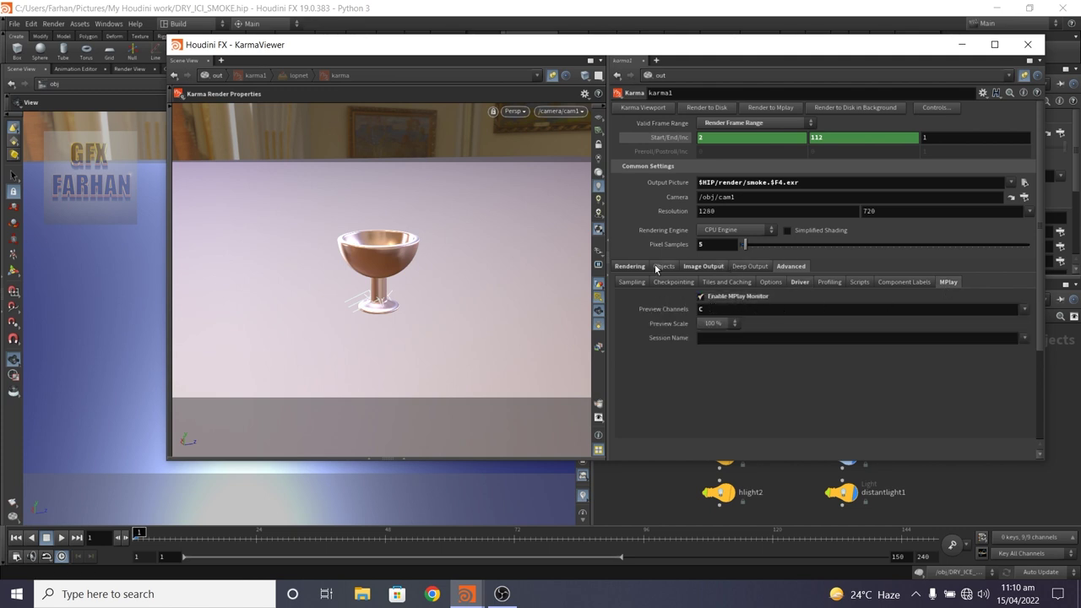
{"action": "left_click", "coordinate": [629, 267]}
{"action": "left_click", "coordinate": [702, 267]}
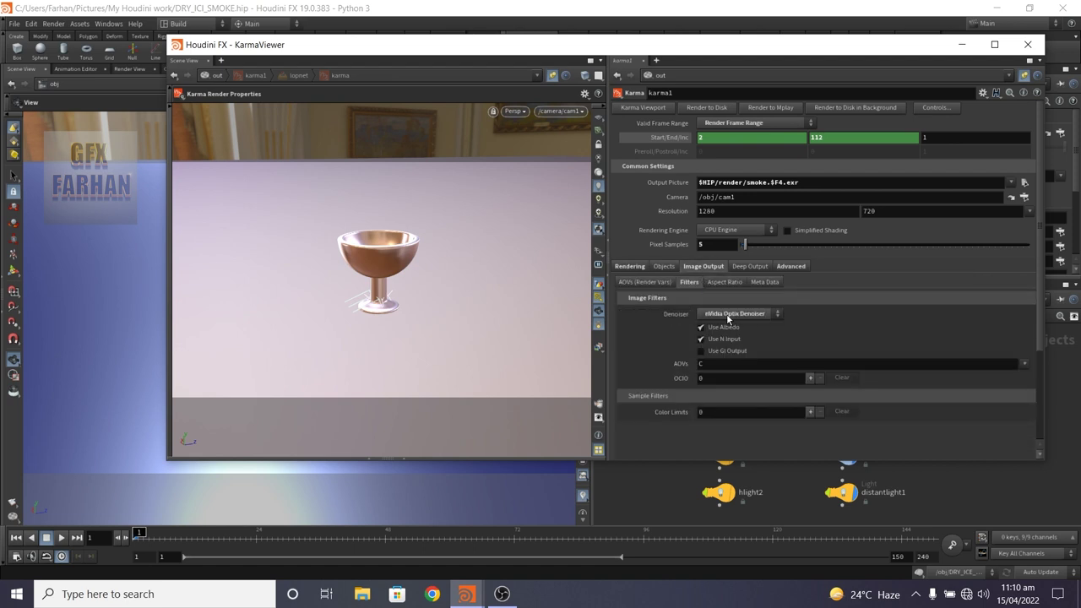
{"action": "left_click", "coordinate": [733, 314]}
{"action": "left_click", "coordinate": [857, 335]}
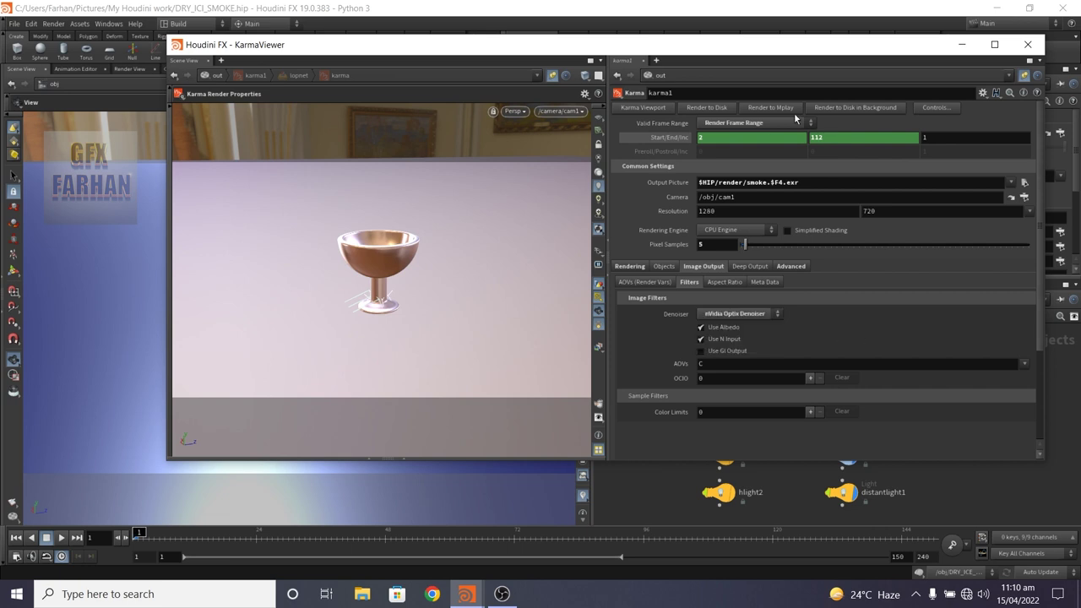